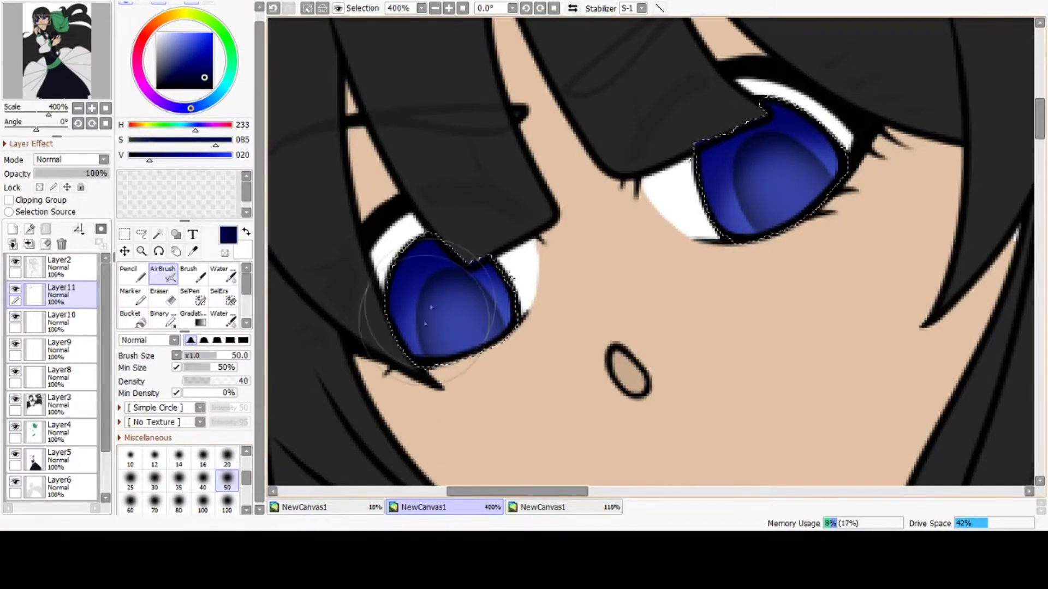
Airbrush soft pale-blue highlights along the side edges of both irises at brush size 10
left_click(130, 457)
scroll(501, 259, "up", 3)
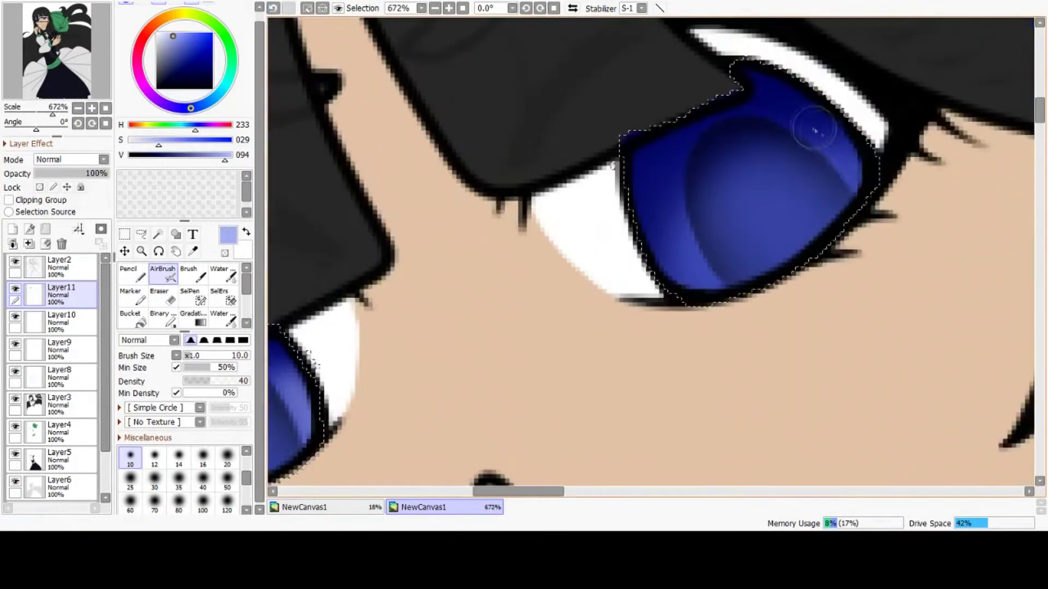
left_click_drag(676, 258, 690, 279)
scroll(675, 259, "down", 3)
scroll(499, 316, "up", 2)
scroll(515, 286, "down", 7)
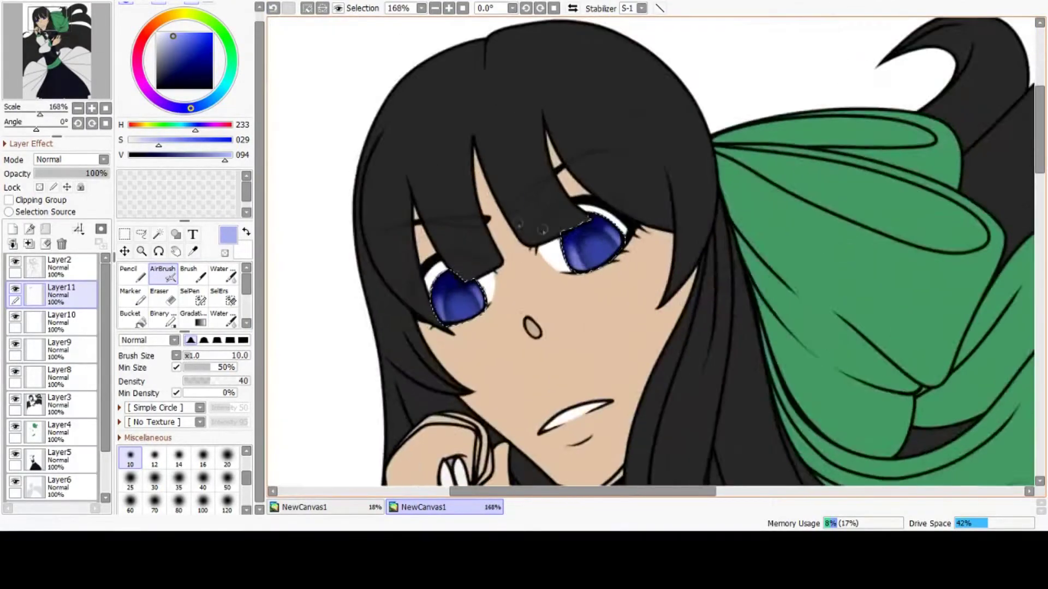
Strengthen the side highlights in both irises with a paler blue airbrush at size 10
scroll(491, 230, "up", 5)
left_click(162, 33)
scroll(180, 475, "up", 1)
left_click(154, 457)
scroll(349, 380, "up", 6)
left_click_drag(385, 330, 422, 463)
left_click(130, 458)
left_click(273, 8)
left_click_drag(384, 330, 437, 464)
left_click_drag(626, 228, 666, 325)
scroll(484, 257, "down", 7)
scroll(453, 300, "up", 8)
scroll(437, 262, "down", 13)
Shade the first eye's iris and pupil with a dark blue airbrush (H 233, S 90, V 26)
scroll(527, 238, "up", 1)
scroll(527, 238, "up", 5)
scroll(395, 338, "down", 4)
scroll(395, 339, "up", 3)
scroll(395, 339, "up", 1)
left_click(227, 457)
scroll(412, 425, "down", 3)
left_click(195, 60)
left_click(207, 74)
scroll(362, 335, "up", 3)
left_click_drag(361, 338, 381, 444)
left_click_drag(417, 325, 473, 404)
Darken the second eye's pupil with the same dark blue airbrush at size 14
left_click(179, 480)
scroll(412, 419, "down", 4)
scroll(660, 245, "up", 2)
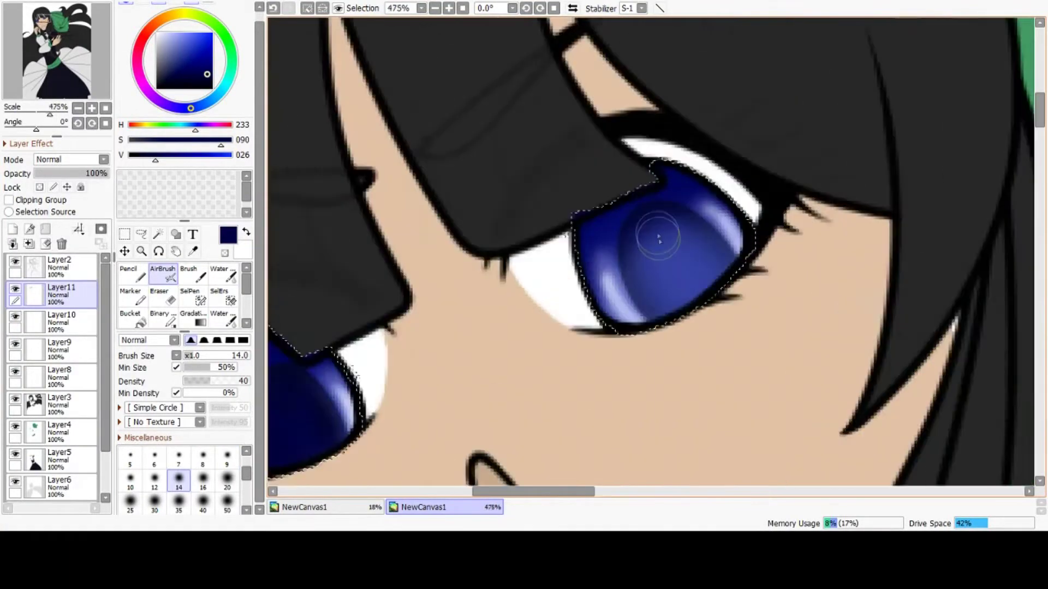
mouse_move(653, 293)
left_mouse_down()
mouse_move(683, 257)
mouse_move(682, 284)
left_mouse_up()
scroll(653, 268, "down", 4)
scroll(471, 340, "up", 3)
Lighten the lower part of both pupils with a medium blue airbrush (H 239, S 41, V 84) at size 30
right_click(472, 340)
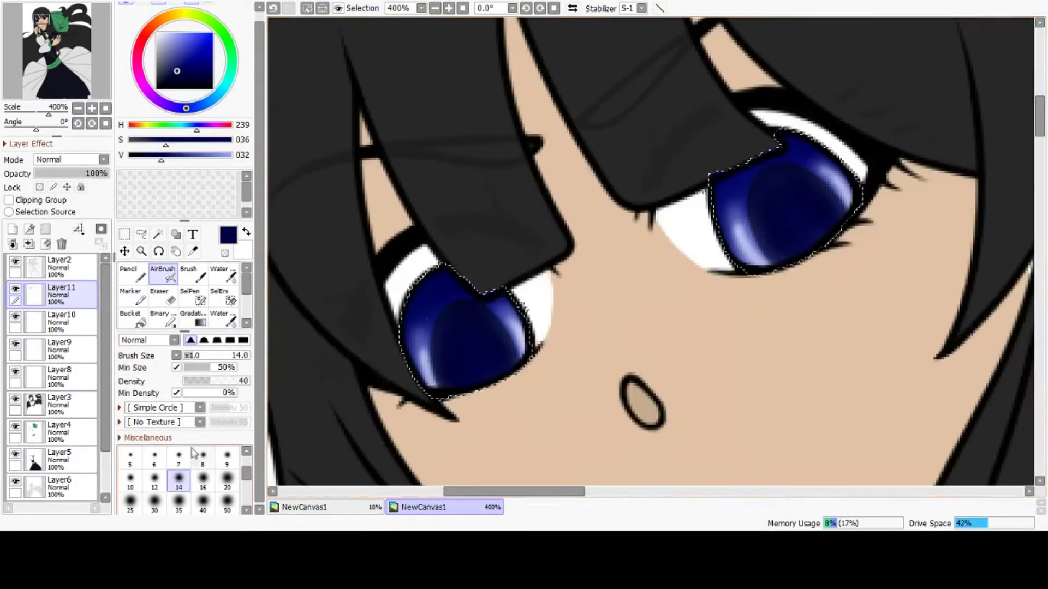
left_click(226, 480)
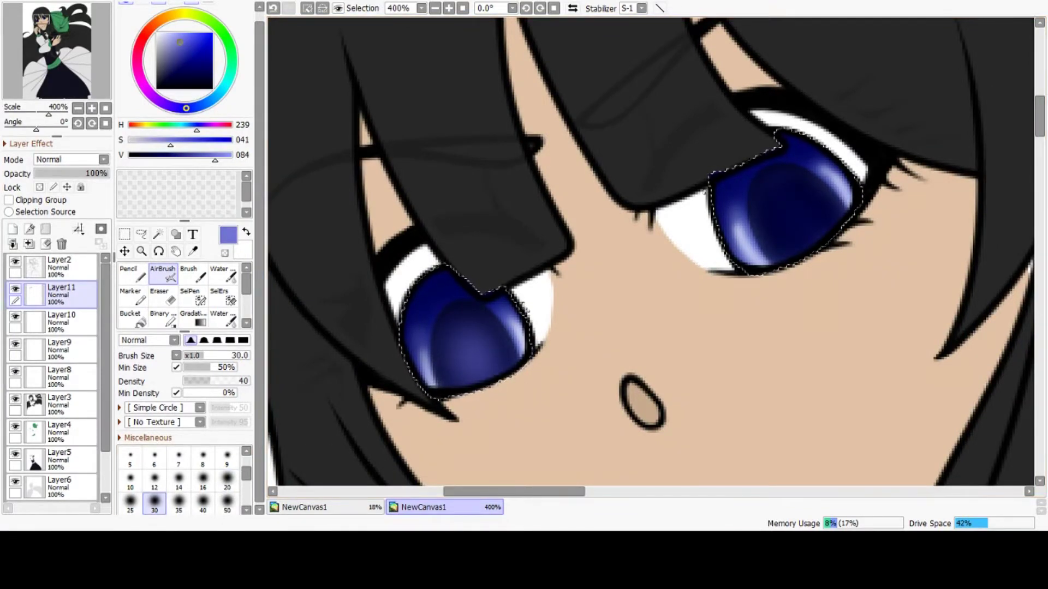
left_click_drag(797, 213, 792, 229)
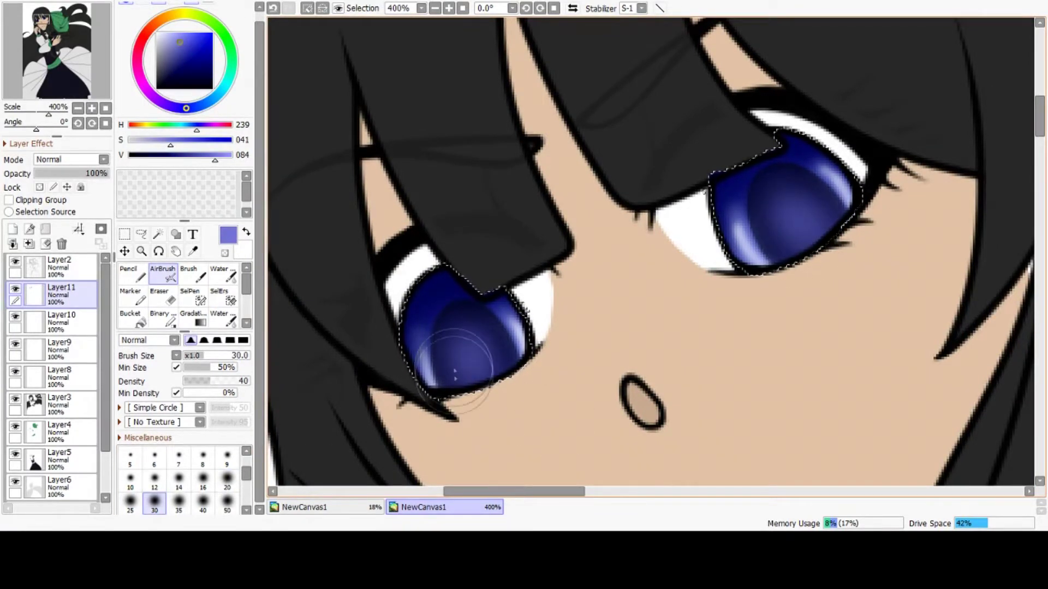
Set the airbrush to a very pale blue (H 239, S 18, V 96) at size 9 for fine eye highlights
left_click(166, 35)
left_click(227, 457)
scroll(814, 240, "down", 4)
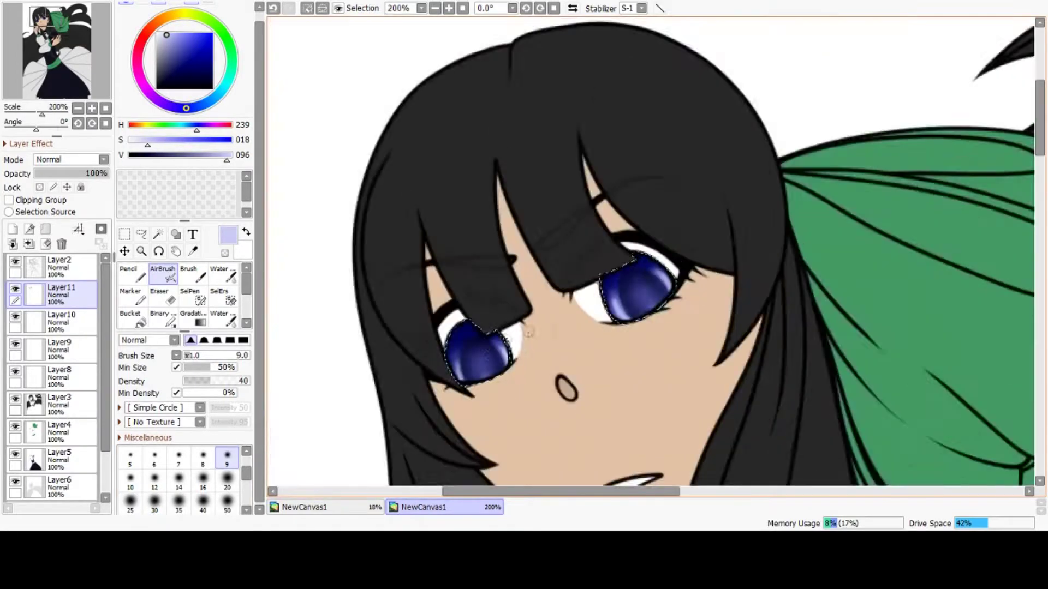
scroll(563, 330, "up", 3)
Airbrush a pale glow over both lower irises on a new Shade/Shine layer at 39% opacity and merge it down
left_click(13, 229)
left_click(227, 503)
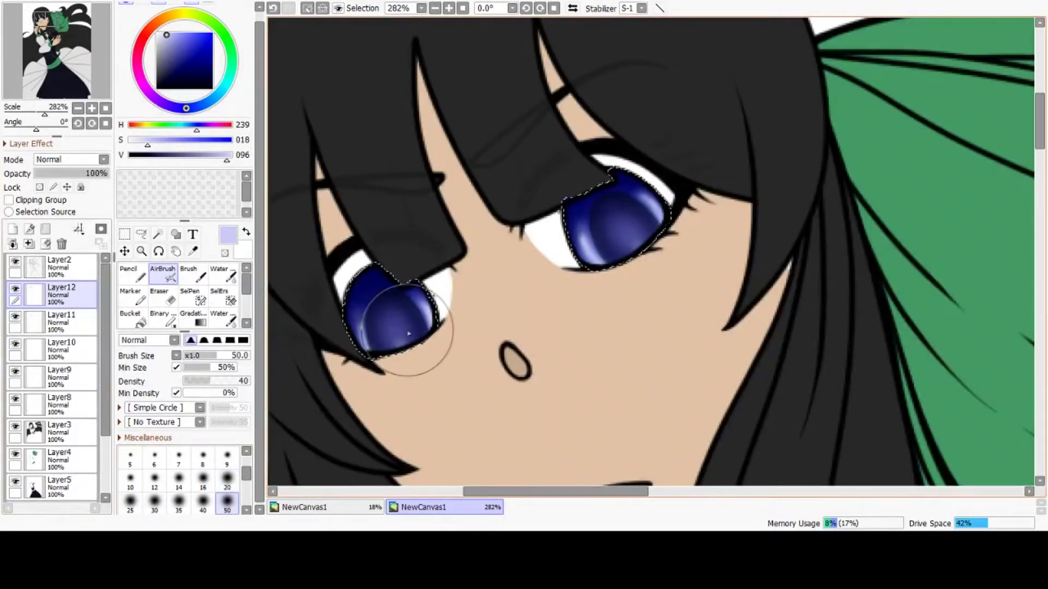
left_click_drag(410, 331, 417, 350)
left_click_drag(657, 245, 677, 240)
left_click_drag(90, 173, 64, 180)
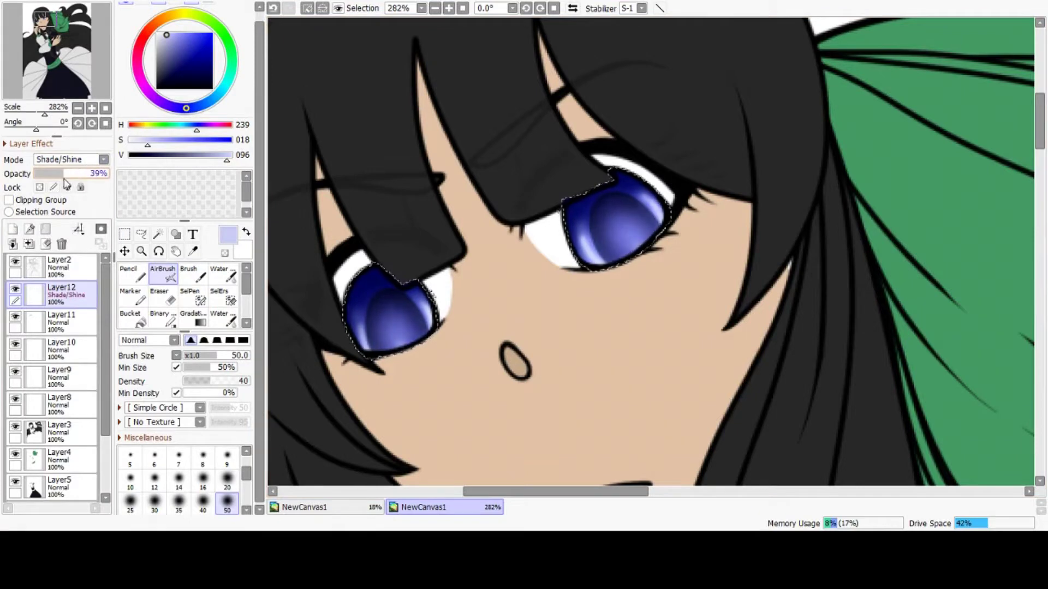
left_click(29, 244)
Cover both irises on a separate layer with purple (H 271, S 55, V 51) using the Pencil at size 20
left_click(158, 102)
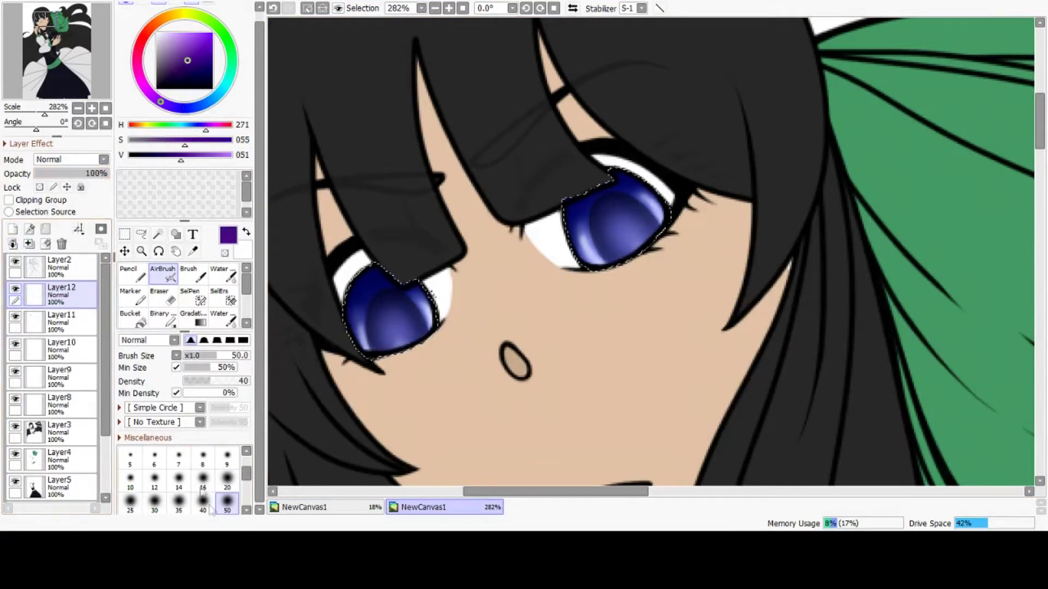
left_click(227, 457)
scroll(361, 309, "up", 3)
left_click(203, 480)
left_click_drag(345, 327, 385, 249)
left_click(132, 274)
left_click(227, 503)
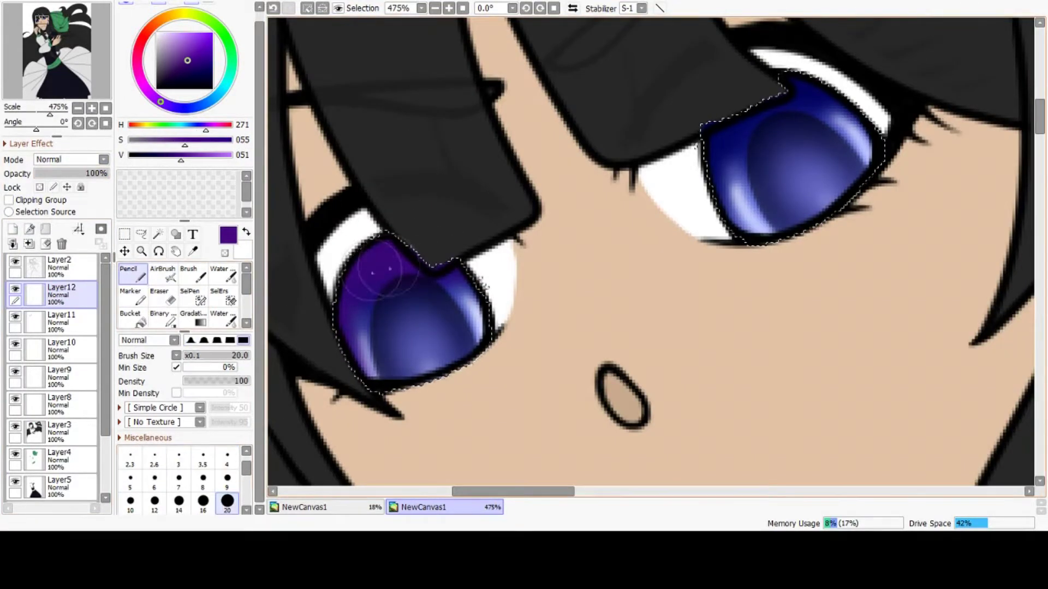
left_click_drag(459, 326, 377, 355)
scroll(323, 450, "down", 2)
left_click_drag(608, 241, 674, 183)
Erase the purple from the lower part of both irises with the Eraser at size 50
left_click(162, 296)
left_click(227, 509)
left_click_drag(681, 278, 683, 287)
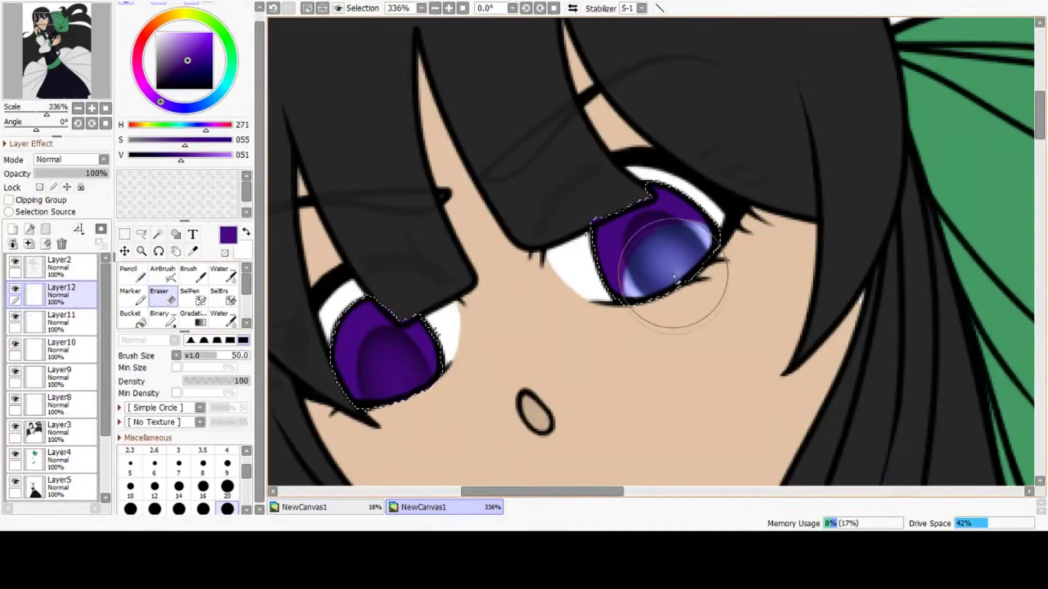
left_click_drag(408, 418, 404, 409)
Repaint both pupils in purple with the Pencil, leaving the side highlights of the irises uncovered
left_click(132, 274)
scroll(374, 372, "up", 6)
left_click_drag(385, 316, 466, 358)
scroll(431, 355, "down", 7)
scroll(652, 255, "up", 7)
left_click_drag(580, 218, 643, 213)
scroll(628, 219, "down", 7)
Fade the purple over the lower part of both pupils using a transparent airbrush at size 30
left_click(163, 274)
scroll(386, 297, "up", 2)
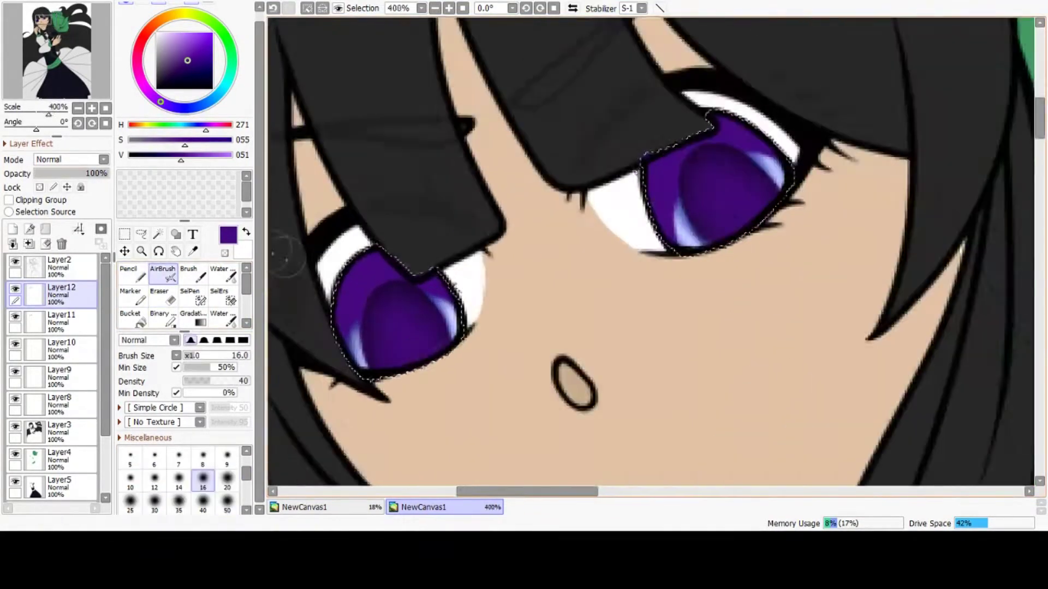
scroll(412, 331, "up", 3)
left_click(224, 253)
left_click(154, 503)
left_click_drag(363, 368, 439, 347)
scroll(401, 404, "down", 5)
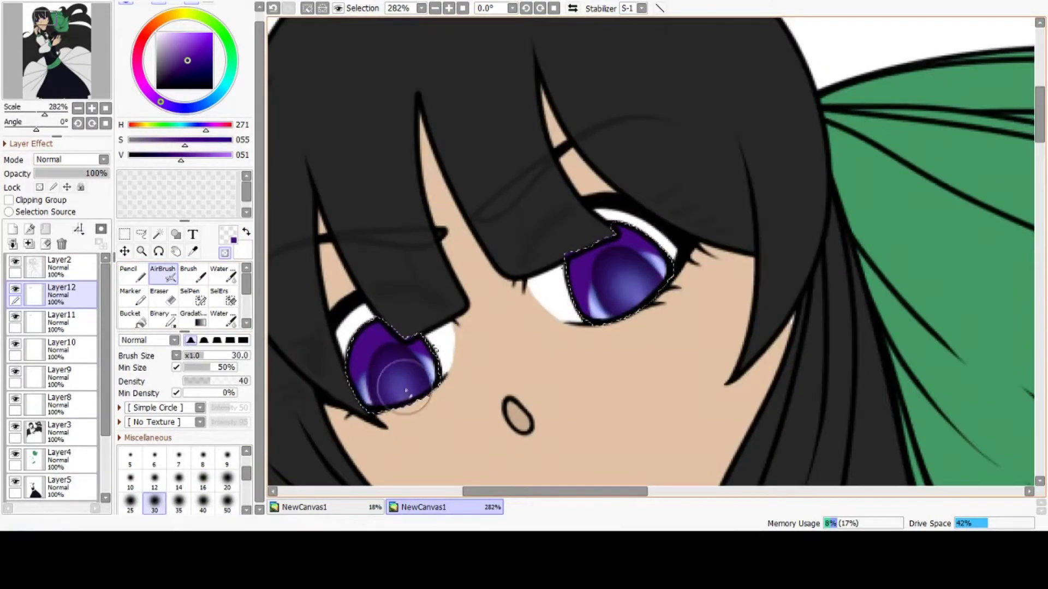
Set the purple layer's blending mode to Shade/Shine and its opacity to 31%
left_click(85, 164)
left_click(87, 262)
left_click_drag(48, 172, 60, 176)
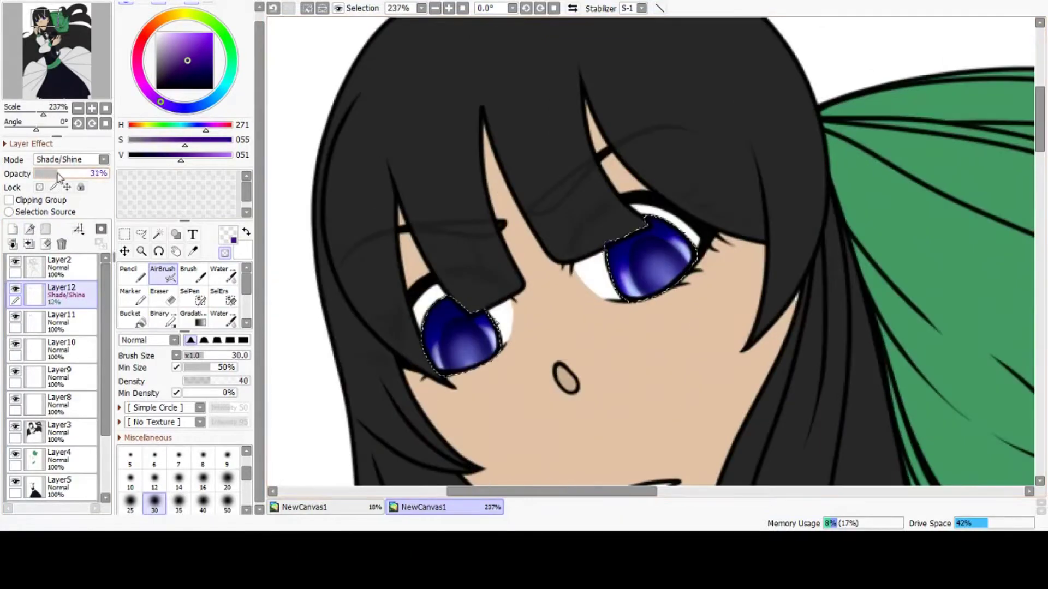
Airbrush pale cyan highlights (H 181, S 16, V 96) at size 7 along the sides of both irises on a new layer
left_click(225, 86)
left_click(166, 35)
left_click(133, 274)
left_click(13, 229)
scroll(449, 402, "up", 2)
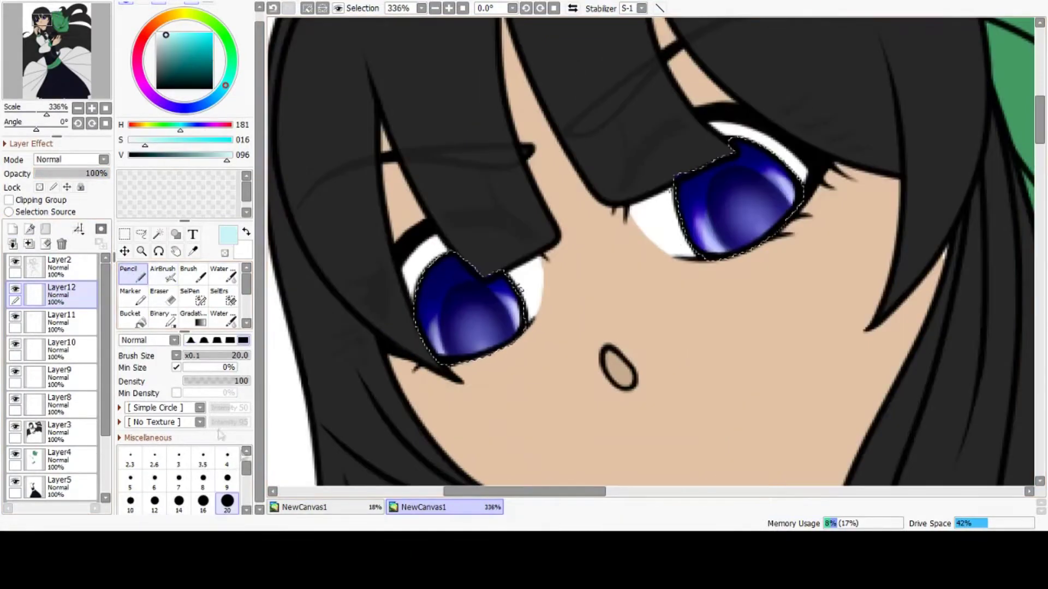
left_click(162, 274)
scroll(178, 481, "up", 1)
left_click(178, 480)
scroll(437, 350, "up", 4)
scroll(642, 208, "down", 8)
scroll(900, 137, "up", 8)
mouse_move(476, 219)
left_mouse_down()
mouse_move(567, 437)
mouse_move(584, 441)
left_mouse_up()
mouse_move(685, 133)
left_mouse_down()
mouse_move(808, 246)
mouse_move(817, 270)
left_mouse_up()
scroll(598, 93, "down", 2)
scroll(677, 290, "down", 4)
scroll(364, 420, "up", 2)
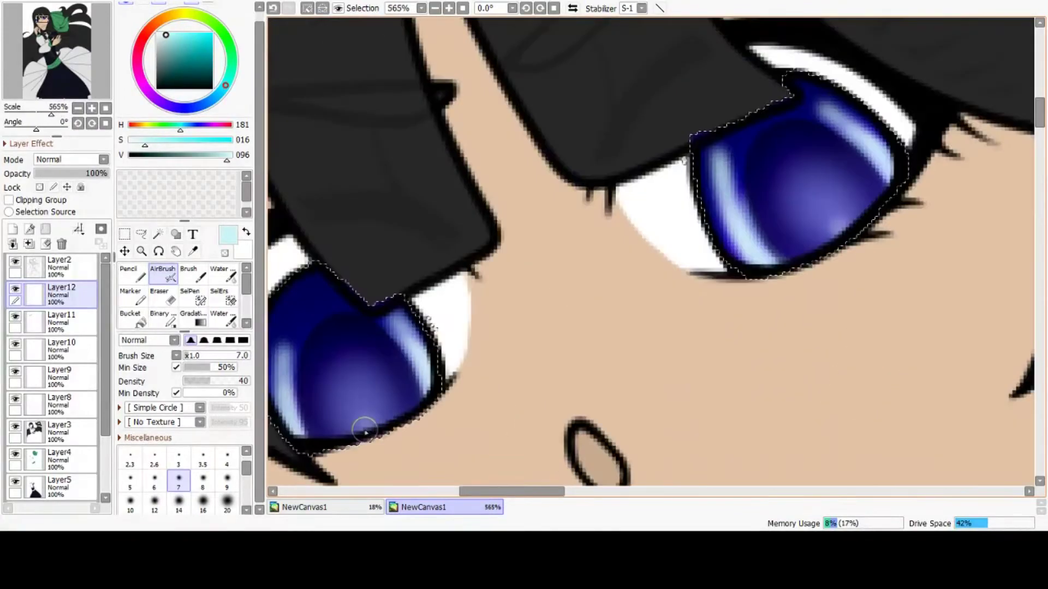
Set the cyan highlight layer's blending mode to Shade/Shine and its opacity to 52%
left_click(178, 503)
scroll(701, 316, "down", 5)
scroll(700, 316, "up", 1)
left_click(65, 159)
left_click(76, 259)
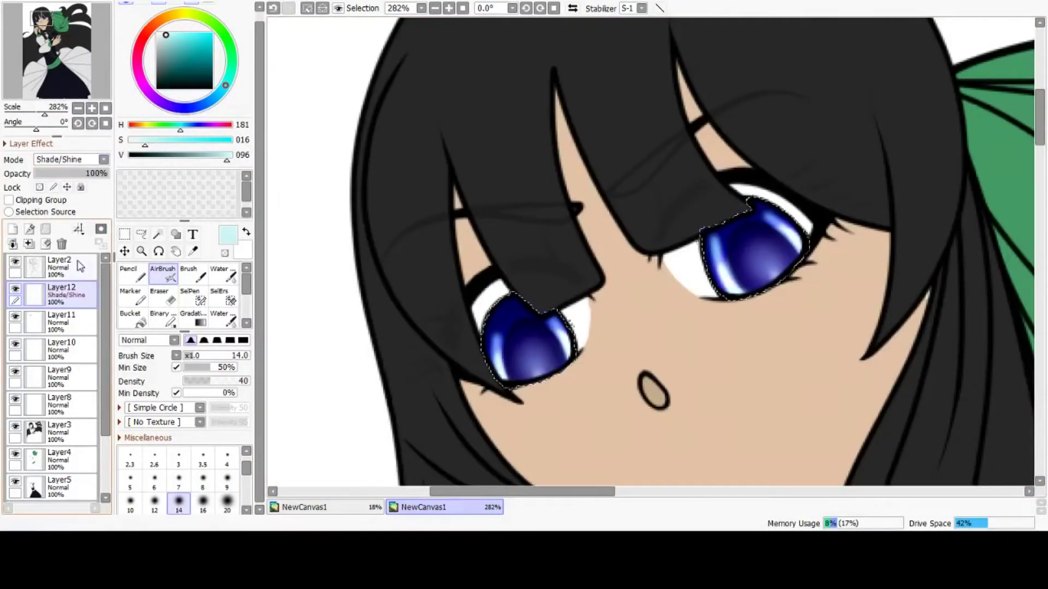
left_click_drag(94, 173, 73, 174)
Soften the cyan highlights with a transparent airbrush at size 14 and lower the layer's opacity to 24%
left_click(224, 252)
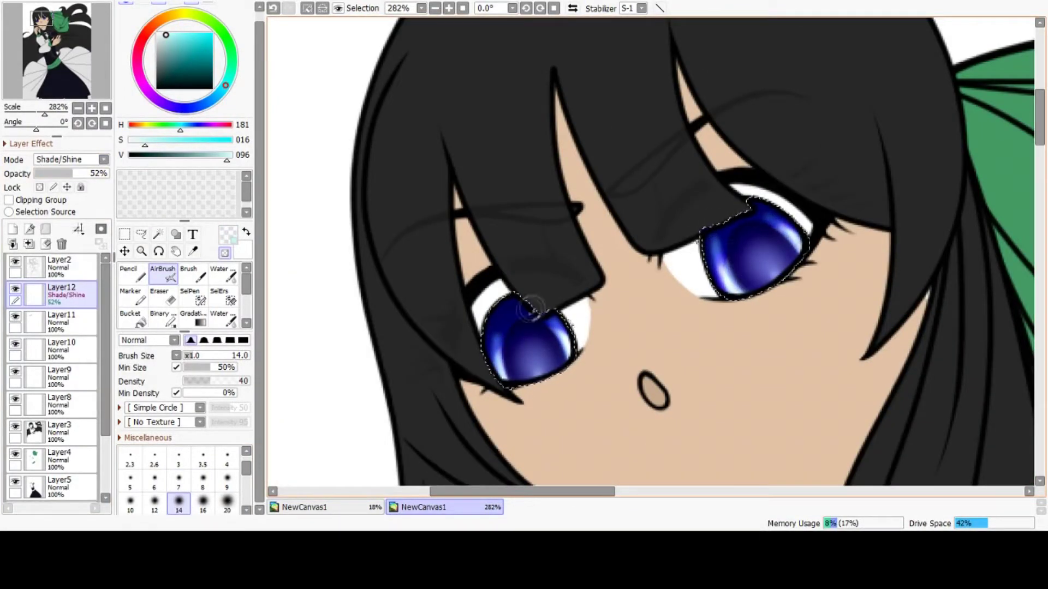
left_click_drag(530, 309, 567, 355)
scroll(536, 279, "down", 8)
scroll(560, 266, "up", 5)
Add small pale cyan sparkle marks to both irises with the Pencil at size 2.3
left_click(131, 272)
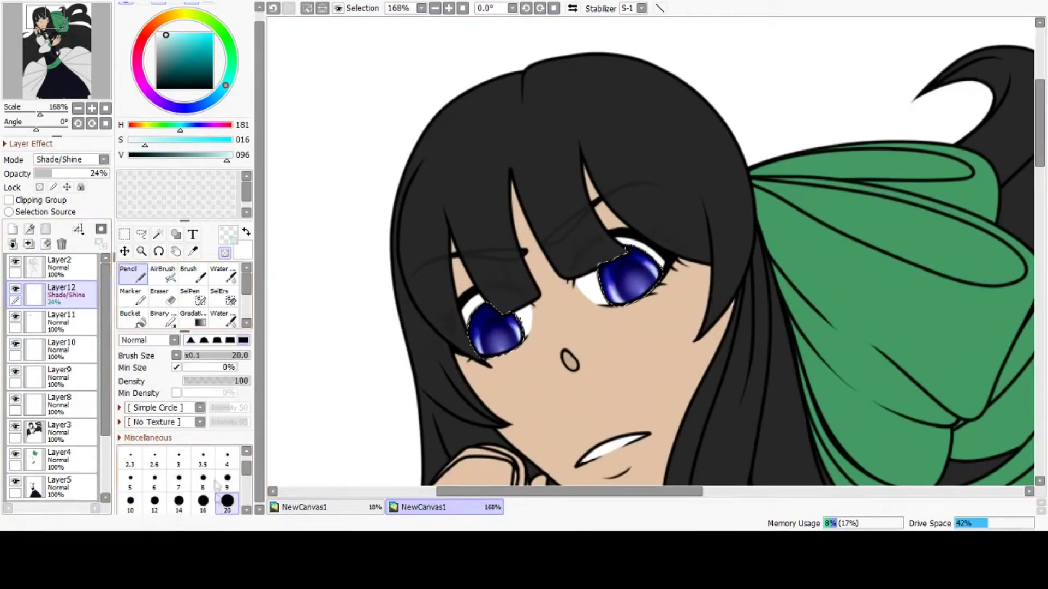
scroll(456, 288, "up", 7)
scroll(461, 311, "down", 7)
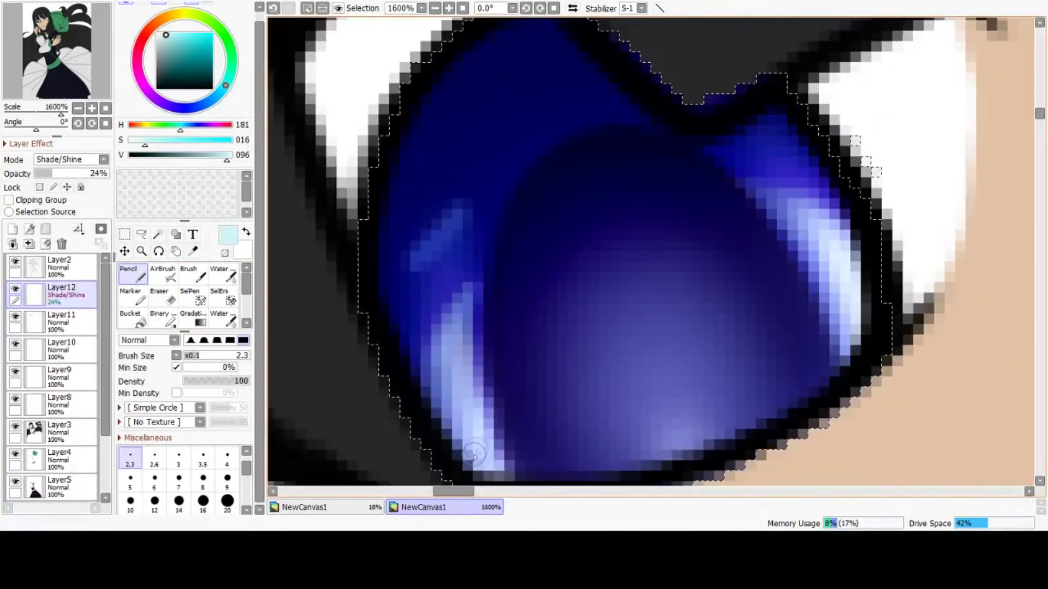
scroll(356, 251, "up", 3)
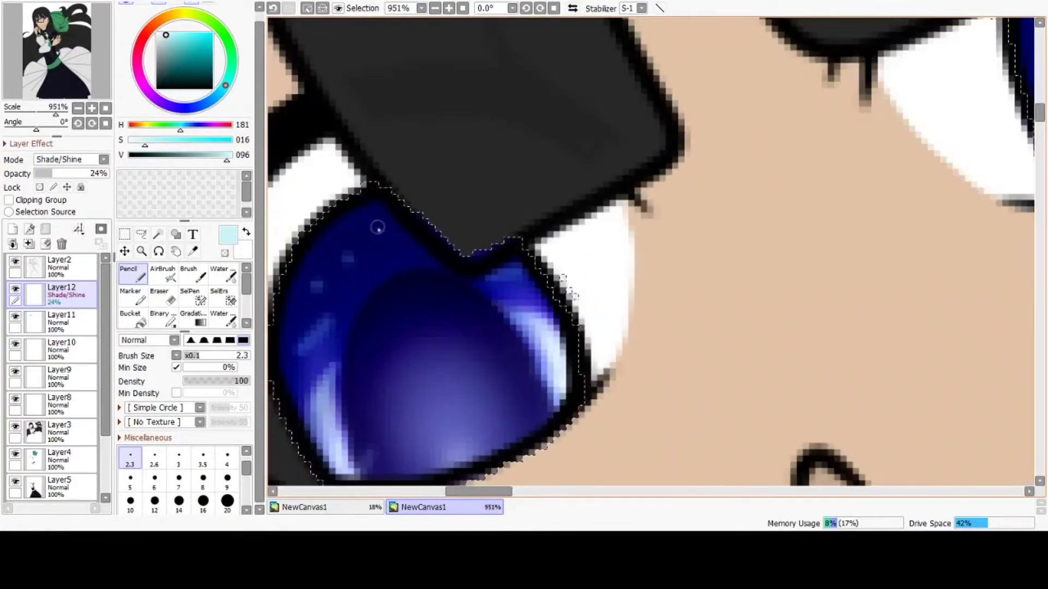
scroll(382, 272, "down", 4)
scroll(463, 168, "up", 5)
scroll(445, 246, "down", 2)
scroll(446, 245, "up", 1)
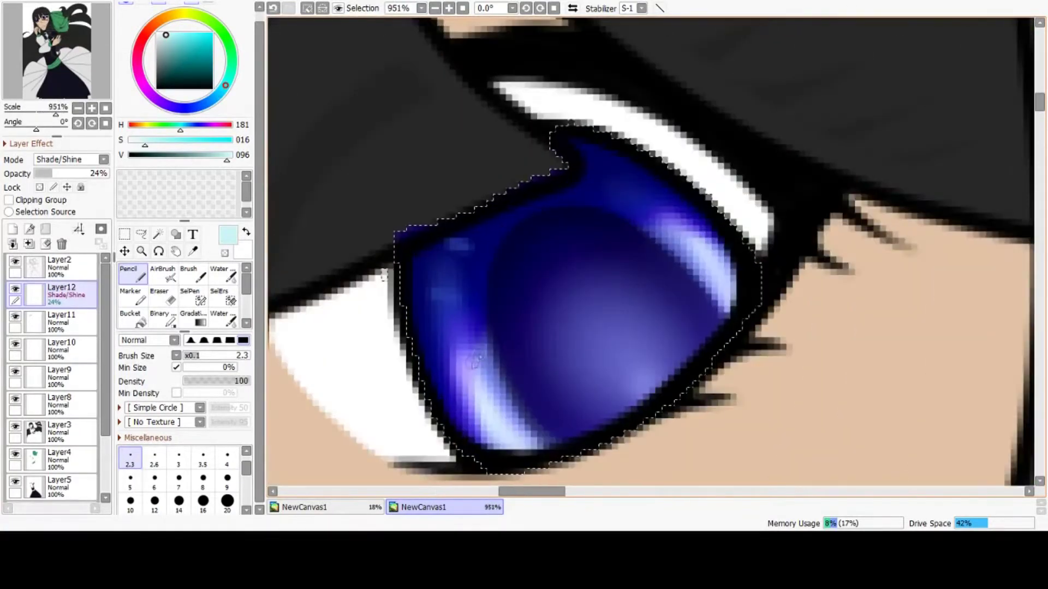
scroll(560, 232, "down", 11)
Clear the selection and merge the cyan highlight layer into the iris layer below
left_click(308, 8)
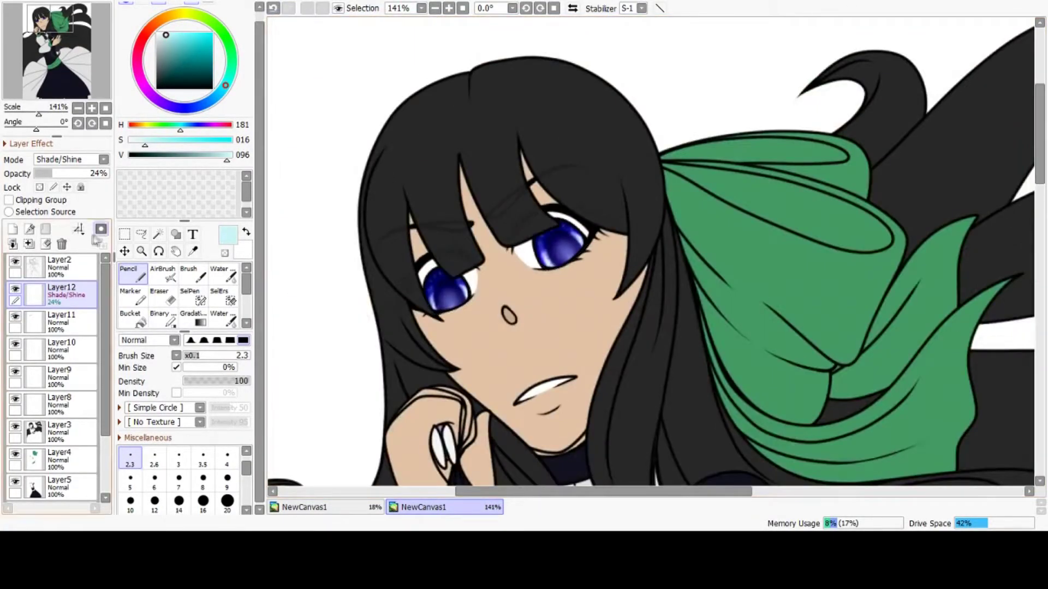
left_click(29, 244)
Apply a colour adjustment giving the merged iris layer a softer violet-blue and compare it with the earlier version
scroll(470, 169, "up", 2)
left_click(473, 57)
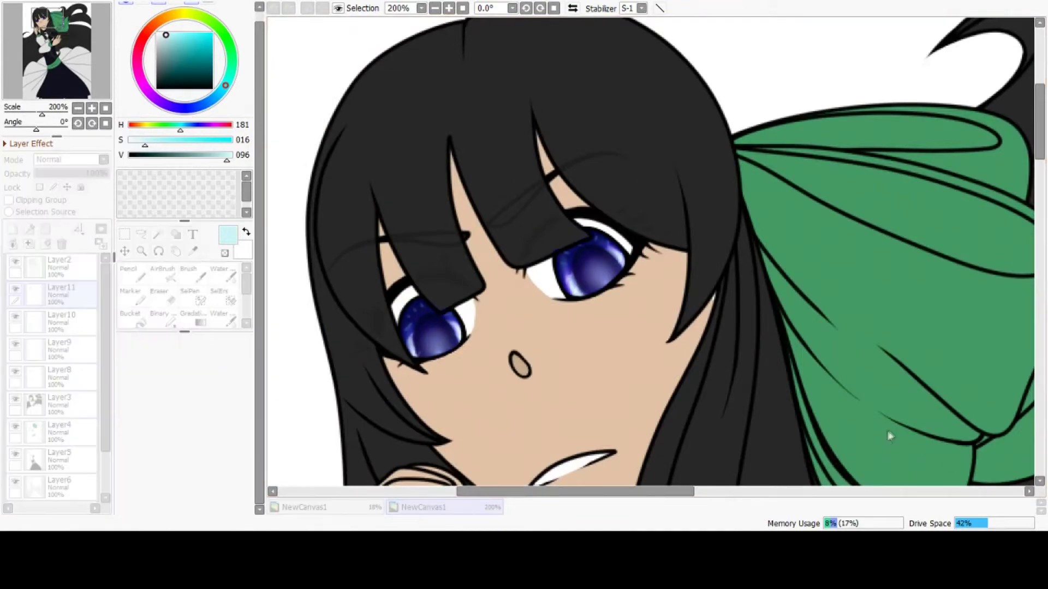
left_click(950, 491)
scroll(709, 60, "down", 1)
left_click(274, 8)
left_click(288, 8)
scroll(616, 245, "up", 3)
scroll(781, 322, "down", 2)
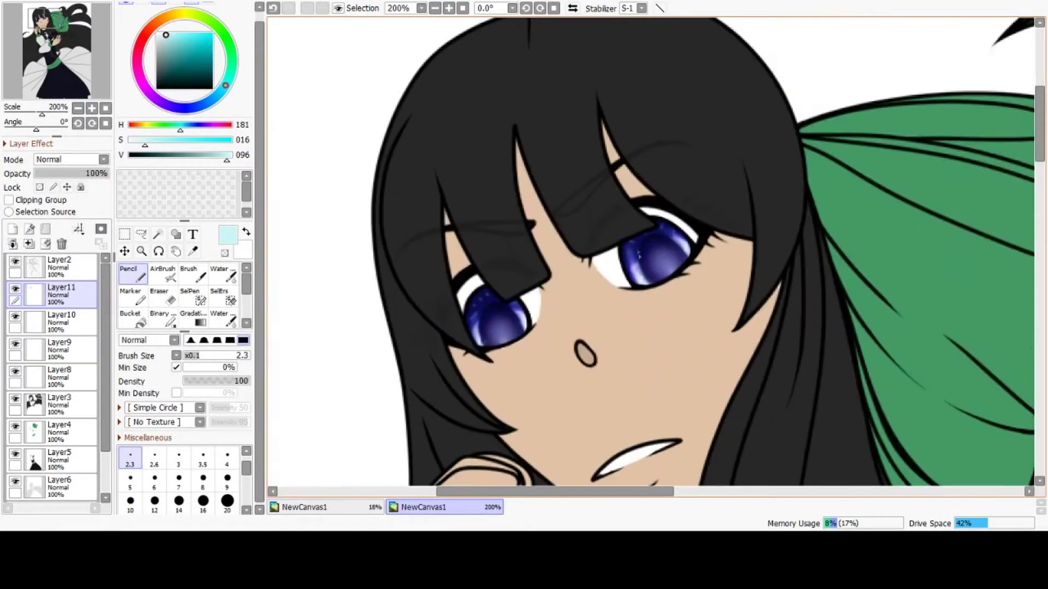
Erase the iris colour spilling over the hair outline above the eye with the Eraser at size 7
scroll(510, 272, "up", 4)
left_click(193, 296)
left_click(203, 468)
scroll(489, 300, "up", 7)
left_click(535, 313)
left_click(308, 8)
left_click(165, 295)
left_click(179, 467)
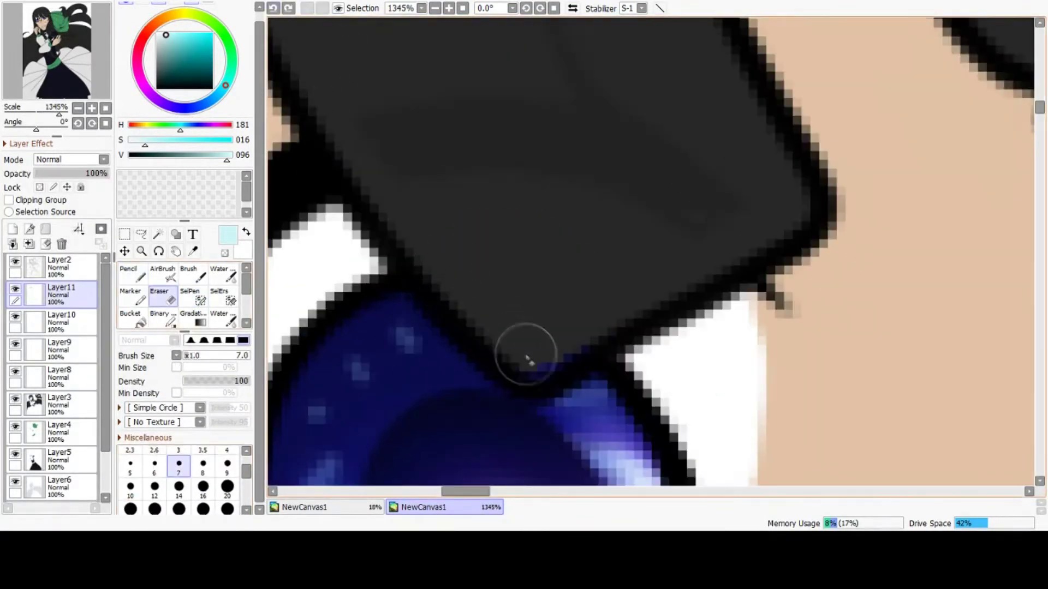
left_click_drag(517, 345, 562, 337)
scroll(490, 318, "down", 8)
scroll(701, 215, "up", 8)
scroll(704, 266, "down", 18)
scroll(742, 259, "up", 5)
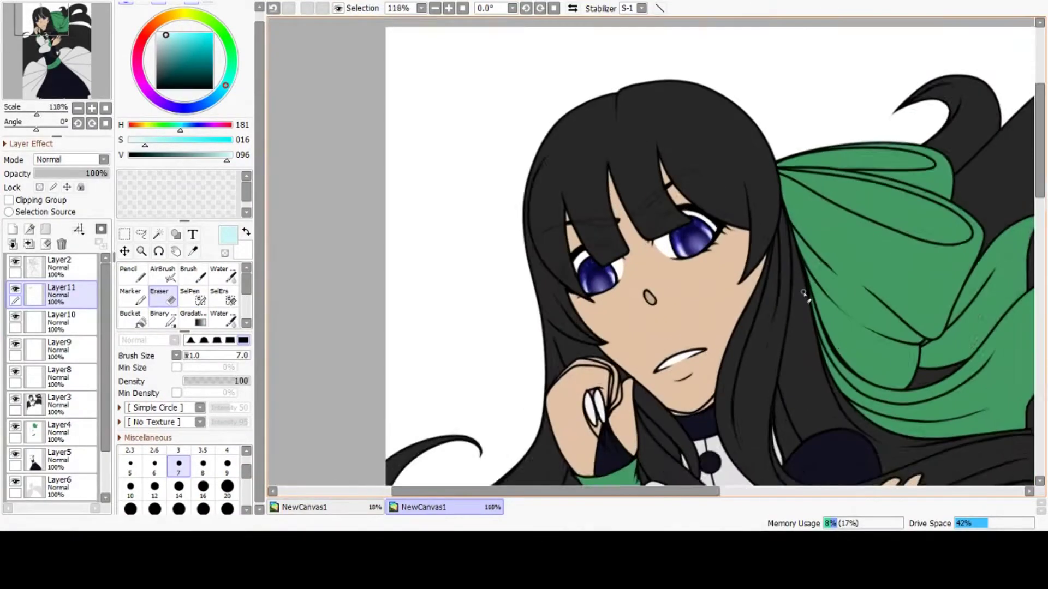
Select the whites of both eyes on Layer10 with the Magic Wand
left_click(61, 321)
left_click(158, 234)
scroll(619, 259, "up", 3)
left_click(495, 254)
key("ctrl+z")
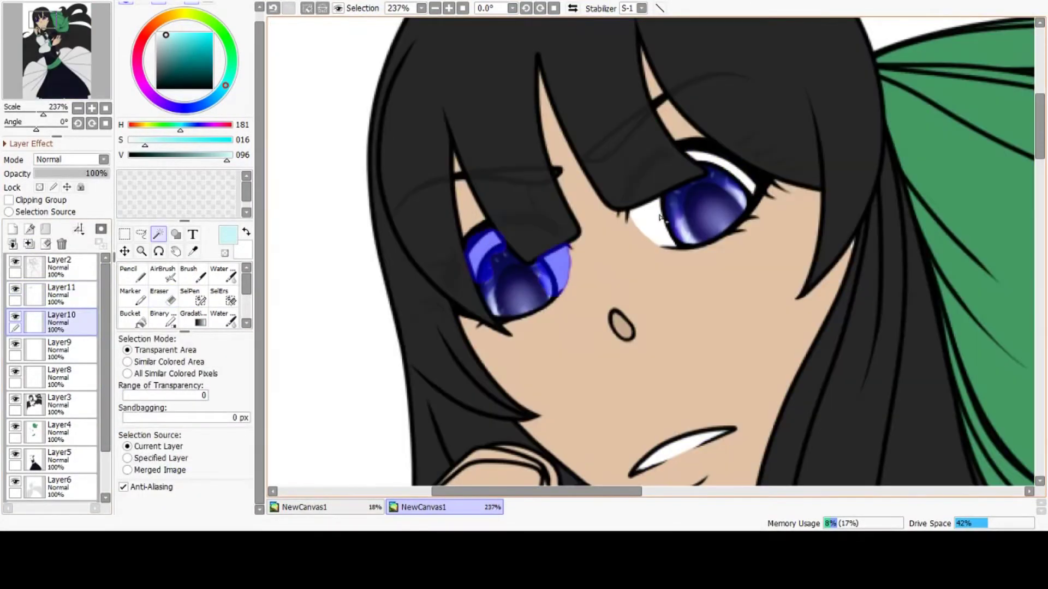
scroll(562, 256, "up", 2)
scroll(562, 256, "down", 1)
Shade the selected eye whites with a light grey airbrush (S 0, V 91) at size 40
left_click(163, 273)
left_click(158, 34)
key("bracketright")
key("bracketright")
key("bracketright")
key("bracketright")
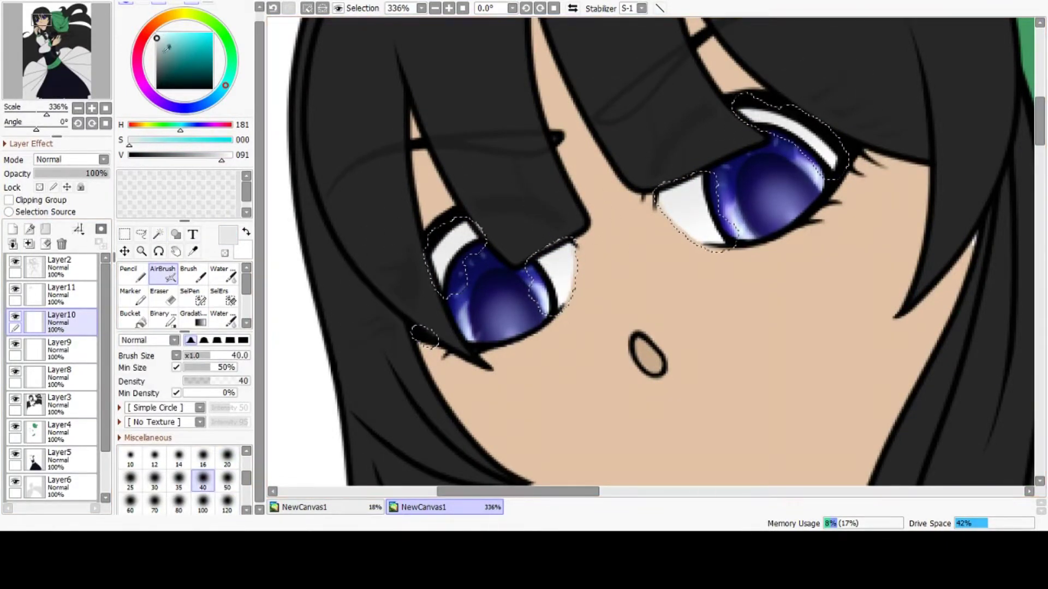
Deepen the shading in both selected eye whites with a mid-grey airbrush (V 60) at size 20, blending with white
left_click(574, 239, "alt")
key("bracketleft")
key("bracketleft")
key("bracketleft")
key("bracketleft")
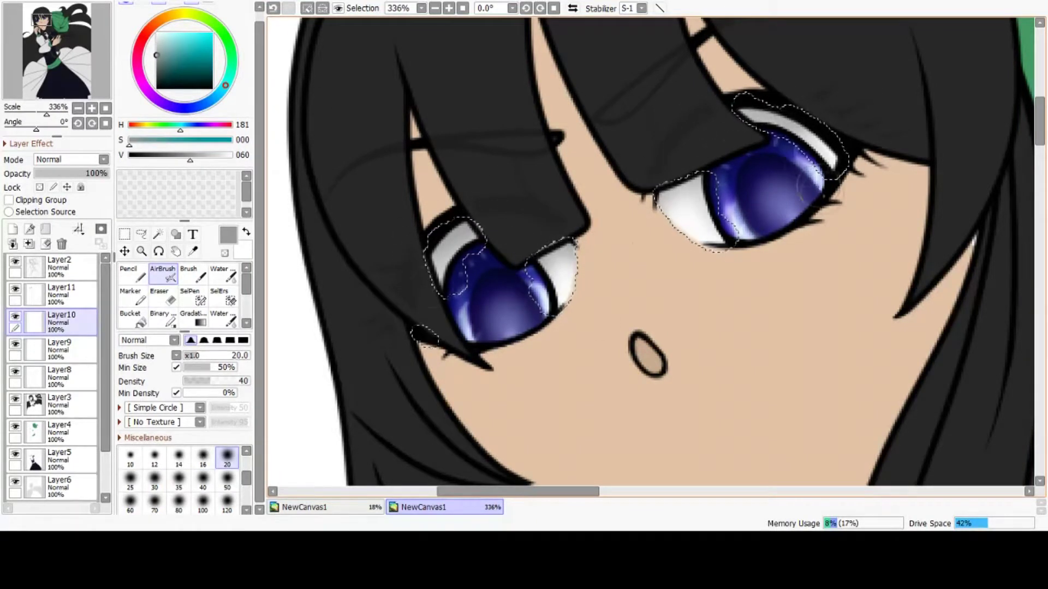
left_click(691, 226, "alt")
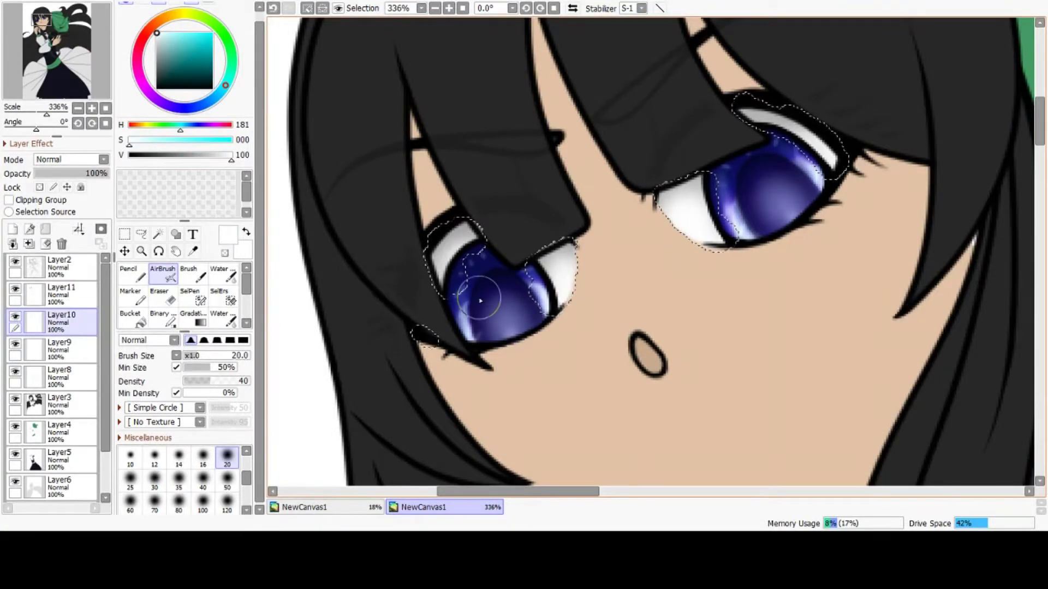
Clean up the shaded eye whites along the outlines of both eyes on Layer10 with the Eraser at size 7
scroll(500, 294, "up", 1)
key("e")
scroll(407, 327, "up", 3)
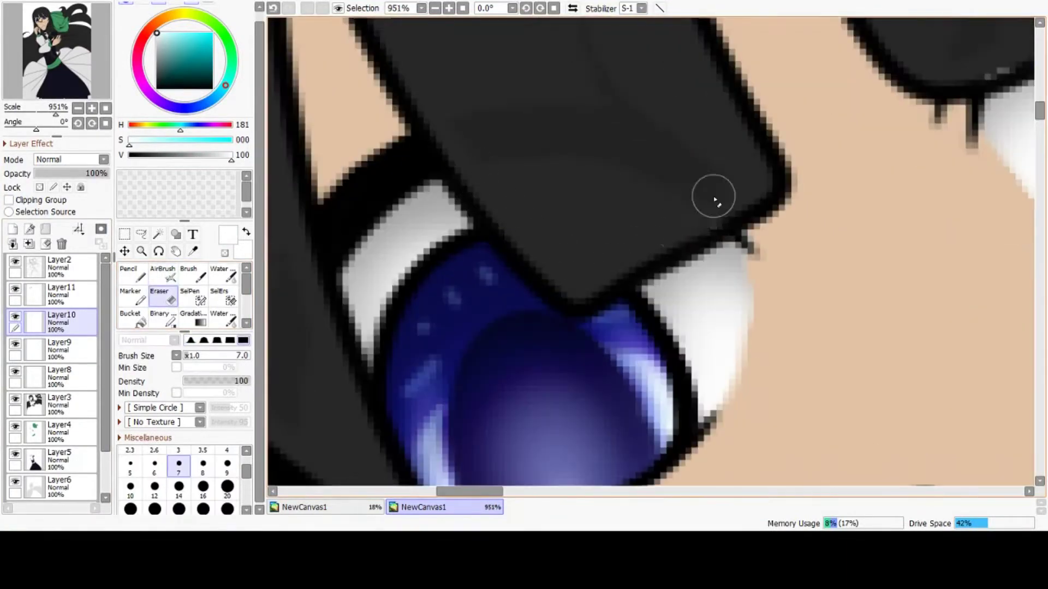
scroll(719, 382, "down", 7)
scroll(624, 334, "up", 7)
scroll(649, 272, "down", 6)
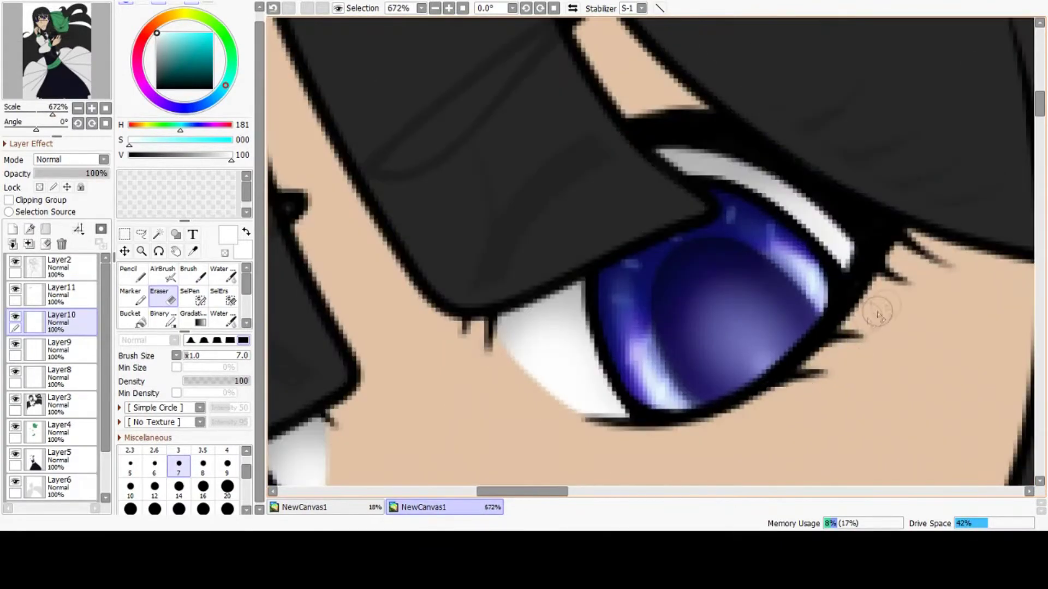
scroll(650, 218, "up", 2)
key("space")
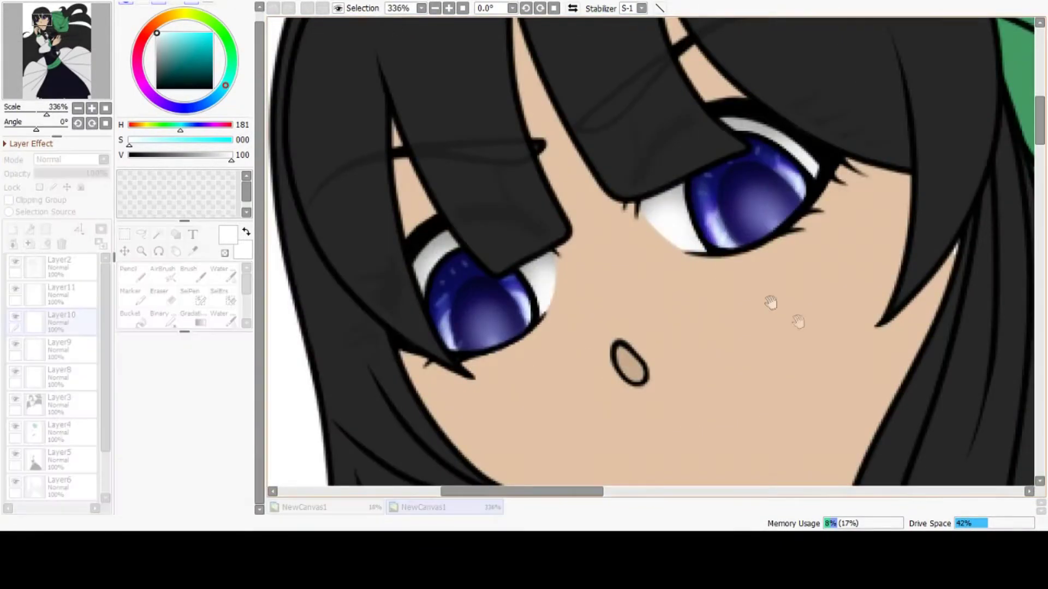
Add a layer above Layer11 and cover both eyes with dark purple (H 283, S 58, V 36) using the Pencil
scroll(555, 363, "down", 6)
scroll(573, 370, "up", 4)
left_click(62, 295)
left_click(13, 229)
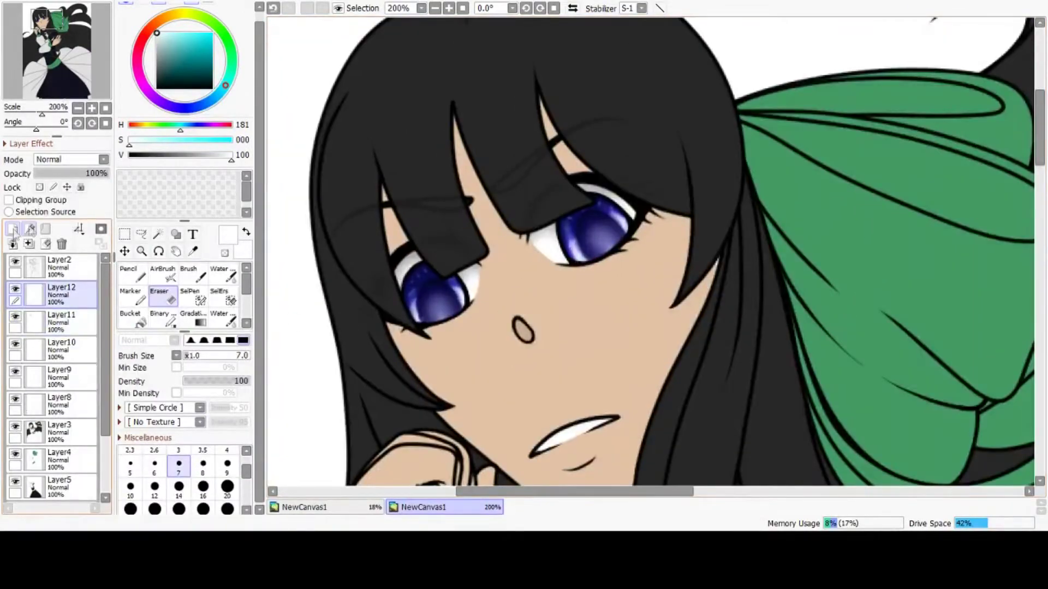
left_click(153, 96)
left_click(189, 68)
left_click(133, 274)
scroll(436, 260, "up", 3)
left_click(227, 500)
mouse_move(494, 266)
left_mouse_down()
mouse_move(406, 290)
mouse_move(370, 347)
mouse_move(494, 299)
left_mouse_up()
mouse_move(666, 142)
left_mouse_down()
mouse_move(627, 246)
mouse_move(737, 164)
left_mouse_up()
Erase the purple from the lower parts of both eyes at sizes 50 and 20, and trim the left eye's outer edge at size 7
key("e")
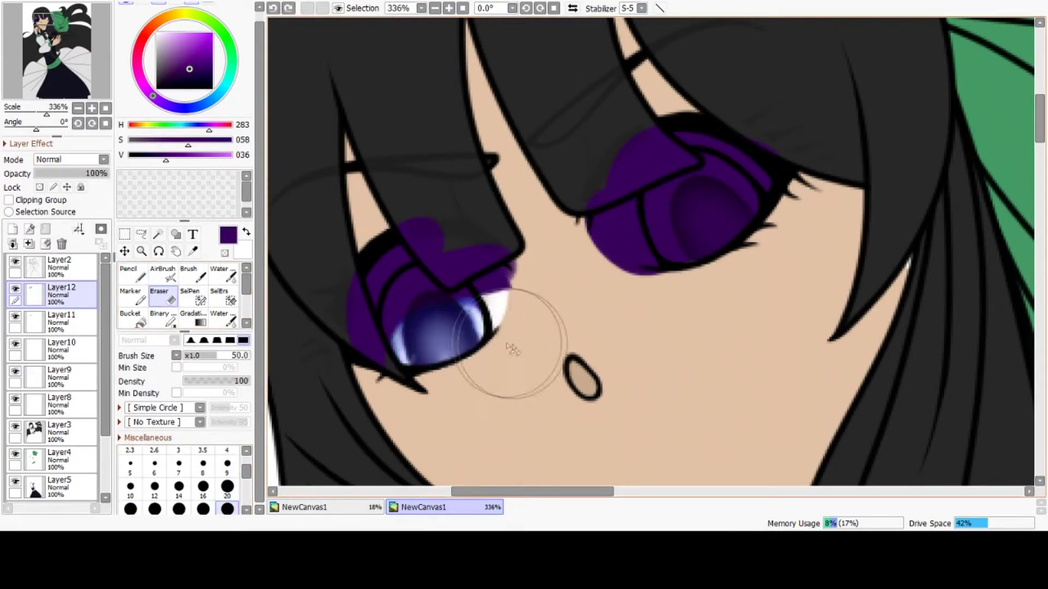
left_click_drag(567, 247, 742, 233)
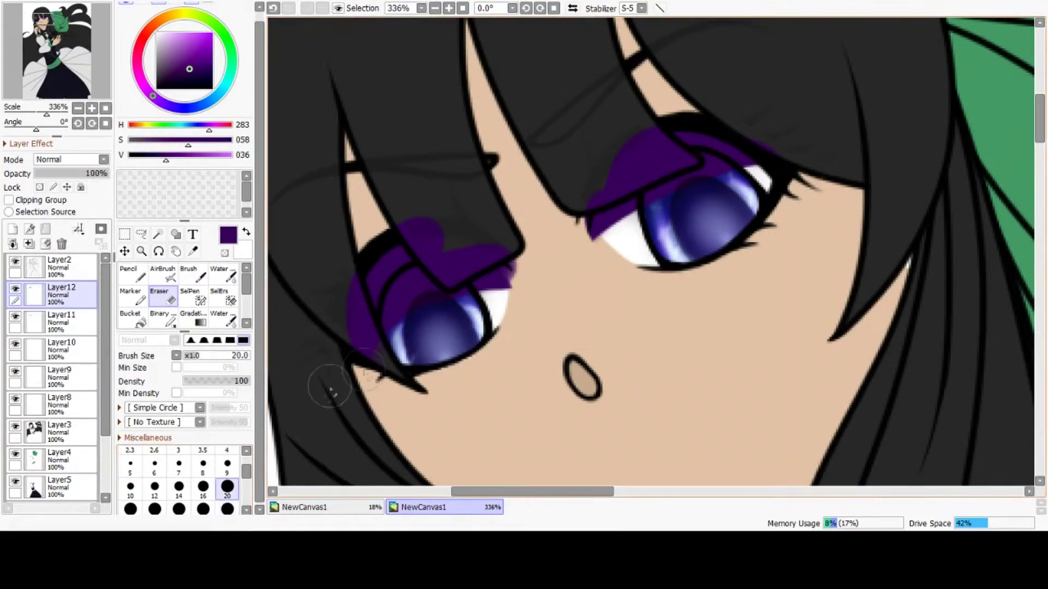
left_click(179, 464)
scroll(399, 319, "up", 8)
scroll(398, 319, "down", 4)
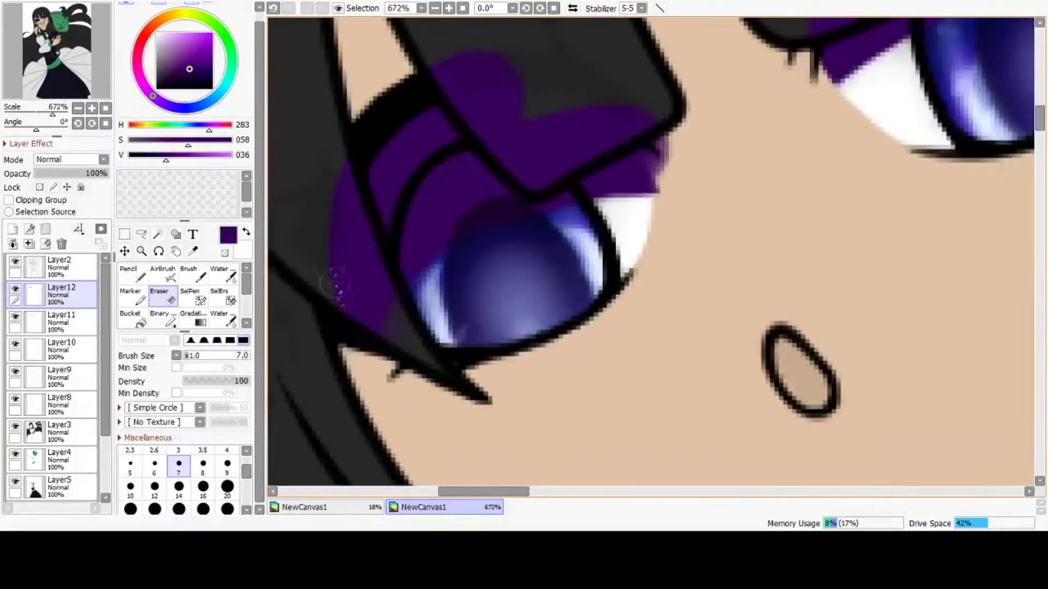
mouse_move(363, 268)
left_mouse_down()
mouse_move(374, 284)
mouse_move(357, 322)
left_mouse_up()
Erase the purple spilling over the hair fringe above both eyes with the Eraser at size 7
scroll(474, 52, "up", 3)
mouse_move(474, 99)
left_mouse_down()
mouse_move(619, 272)
mouse_move(620, 58)
mouse_move(594, 254)
mouse_move(766, 162)
mouse_move(461, 53)
mouse_move(783, 143)
mouse_move(722, 194)
mouse_move(823, 262)
left_mouse_up()
key("ctrl+z")
scroll(799, 178, "up", 1)
scroll(799, 178, "up", 1)
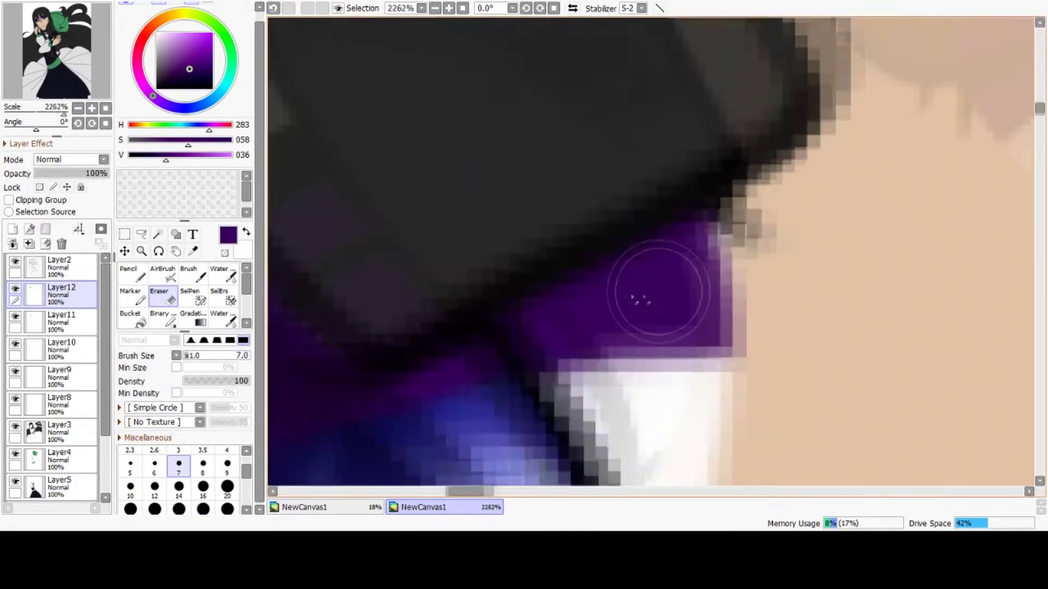
scroll(657, 295, "down", 5)
scroll(681, 229, "up", 2)
mouse_move(680, 229)
left_mouse_down()
mouse_move(447, 313)
mouse_move(461, 321)
mouse_move(404, 357)
left_mouse_up()
mouse_move(576, 230)
left_mouse_down()
mouse_move(629, 228)
mouse_move(381, 322)
mouse_move(397, 276)
left_mouse_up()
scroll(784, 277, "down", 3)
scroll(808, 286, "up", 1)
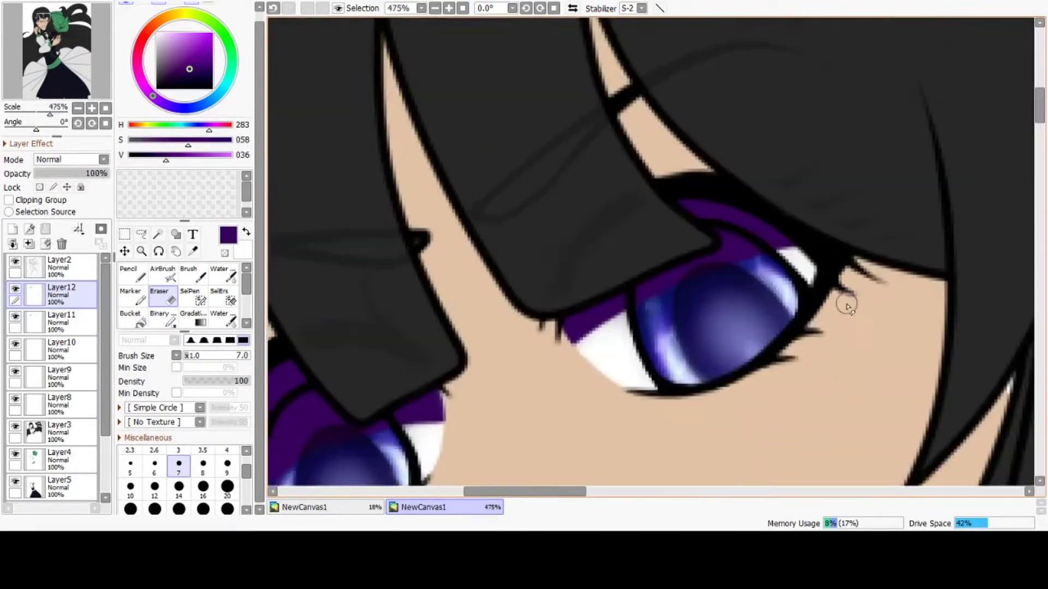
Touch up the purple shadow under the upper lid of the right-hand eye with the Pencil at size 3
key("n")
scroll(567, 280, "up", 3)
scroll(800, 218, "down", 3)
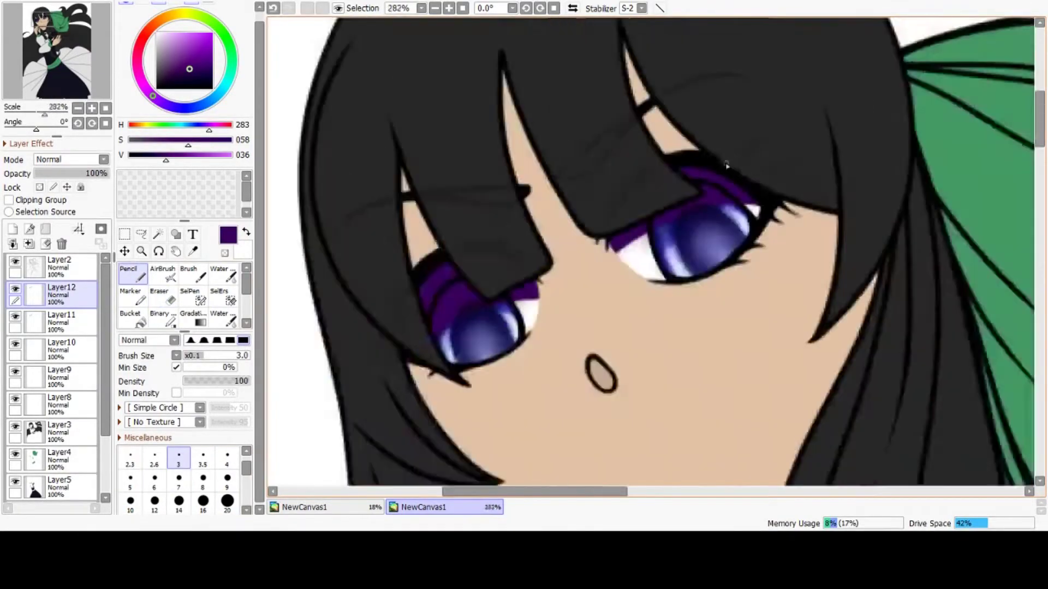
scroll(612, 205, "up", 3)
left_click_drag(874, 137, 989, 132)
scroll(551, 195, "down", 8)
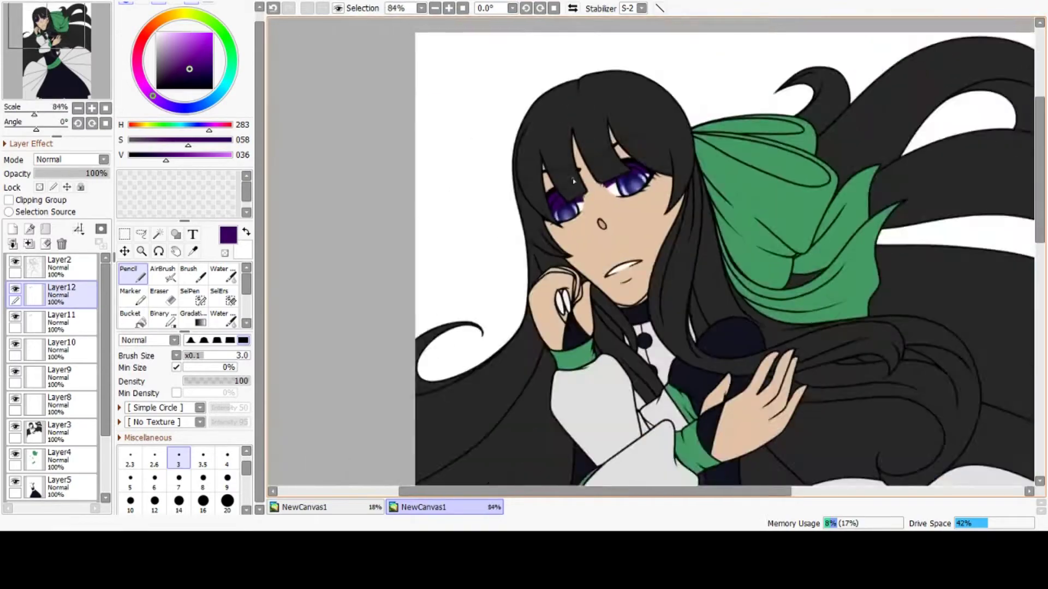
Trim the leftover purple around the eye shadows with the Eraser at size 7
scroll(554, 189, "up", 6)
key("e")
scroll(570, 226, "up", 3)
left_click_drag(534, 357, 568, 250)
scroll(508, 213, "down", 9)
scroll(552, 192, "up", 8)
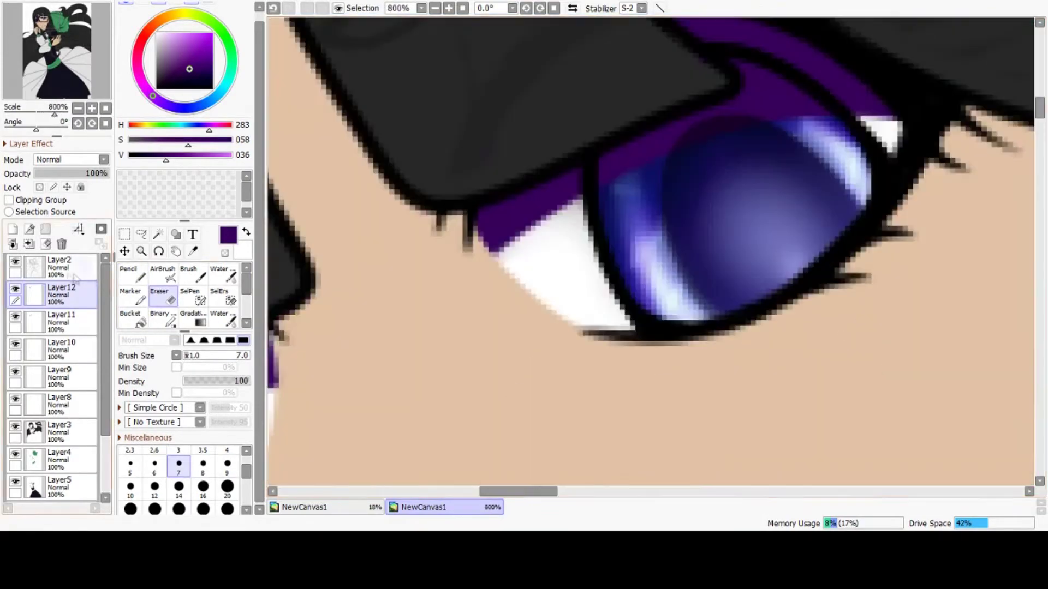
Extend the slanted purple shadow across the inner white of the right-hand eye with the Pencil at size 3
key("n")
scroll(564, 182, "up", 2)
left_click_drag(554, 211, 456, 309)
scroll(573, 199, "up", 2)
left_click_drag(541, 238, 445, 320)
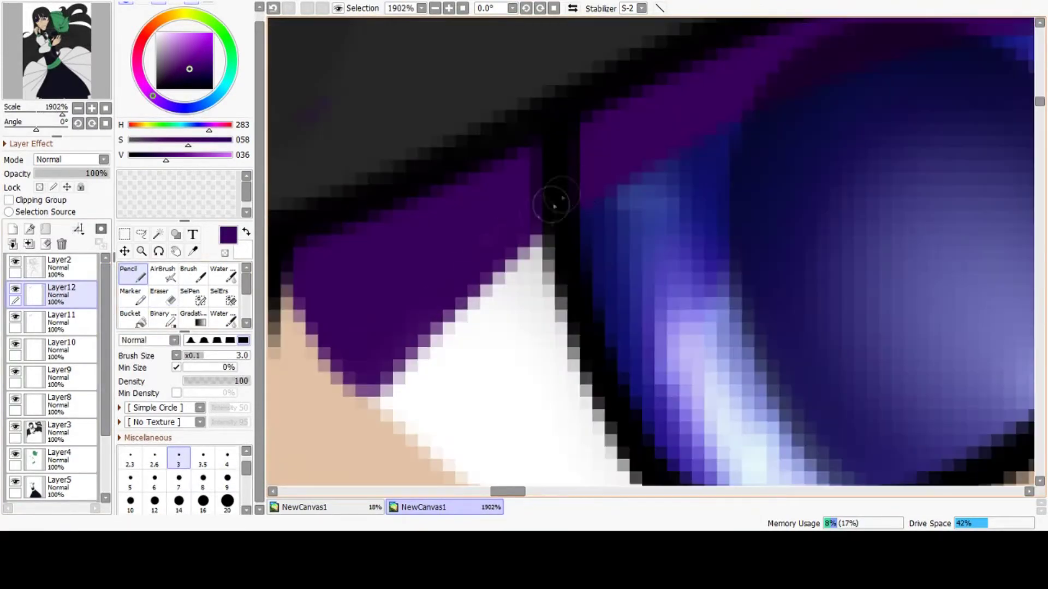
left_click_drag(554, 206, 375, 378)
scroll(484, 246, "down", 13)
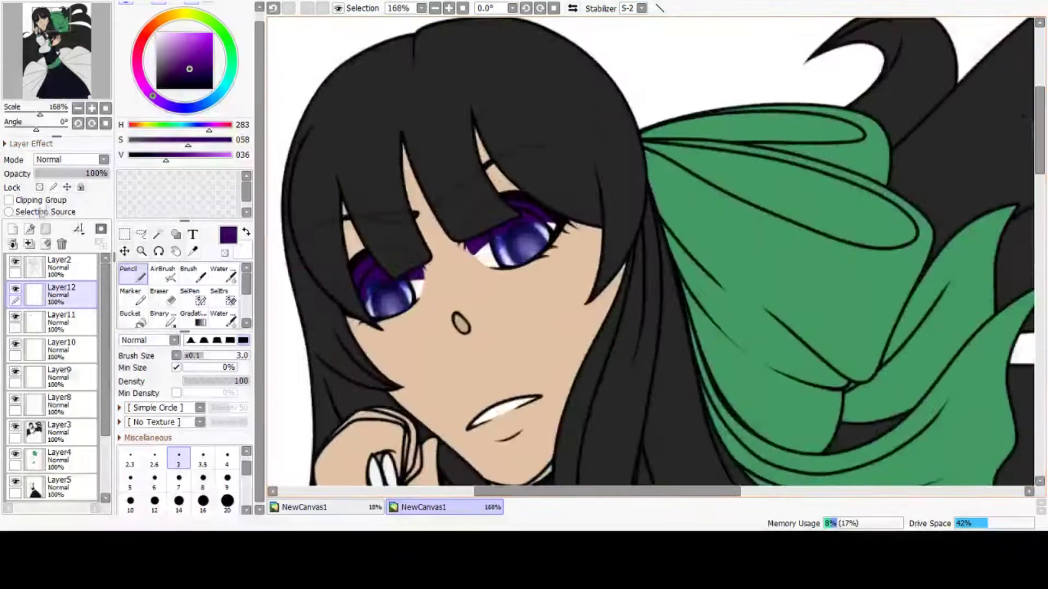
Set Layer12's blending mode to Shade/Shine and its opacity to 15%
scroll(546, 243, "down", 4)
scroll(502, 273, "up", 8)
left_click(56, 173)
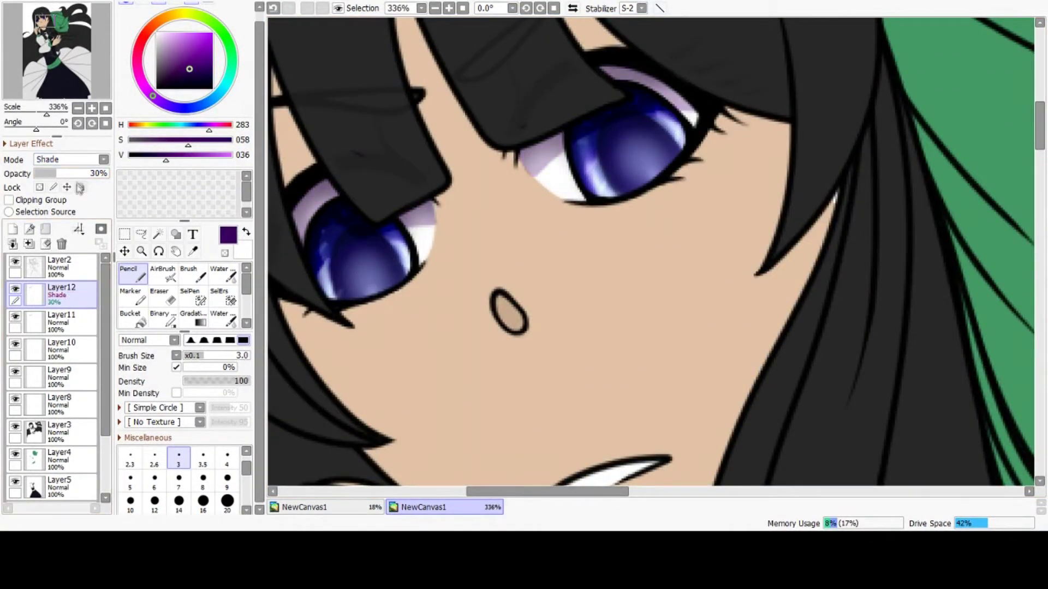
left_click(71, 159)
left_click(70, 246)
scroll(534, 273, "down", 6)
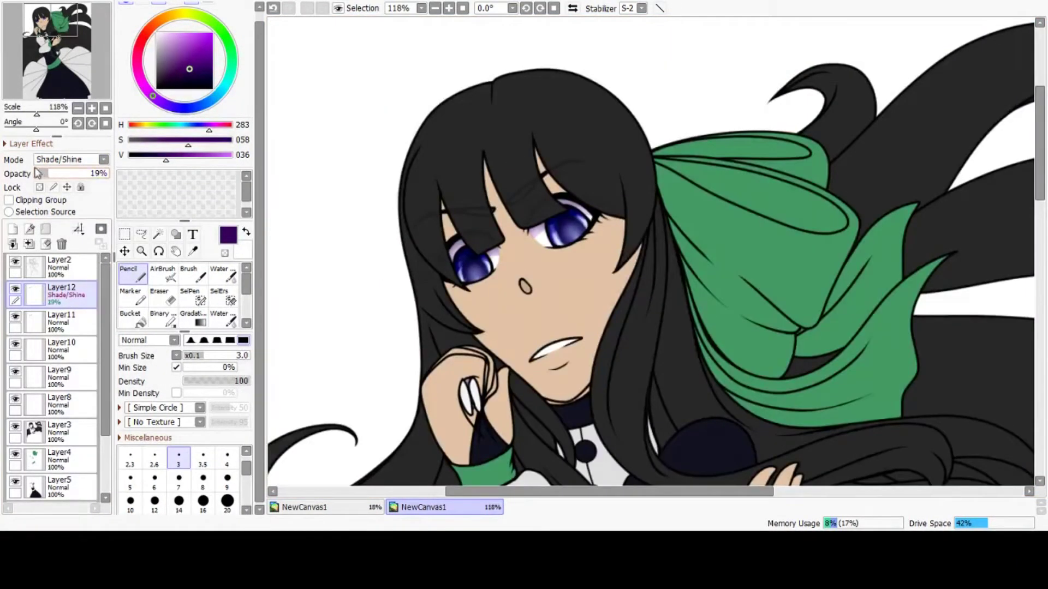
left_click_drag(44, 177, 47, 177)
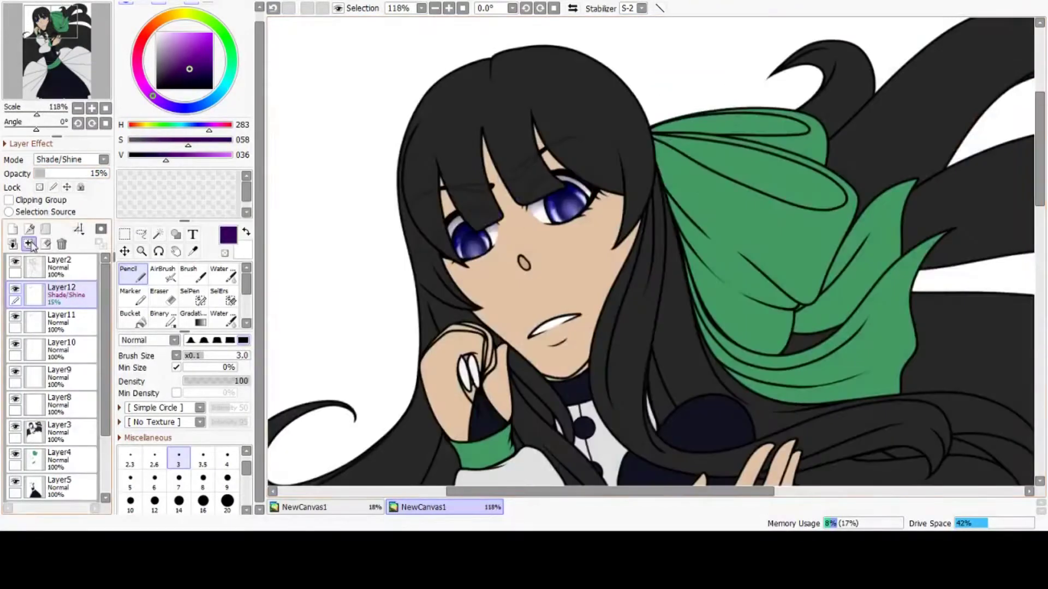
Place Layer12 above Layer2 and paint white highlights over the left-hand eye's iris outline on Layer2, starting with the Pencil at size 8
left_click(30, 244)
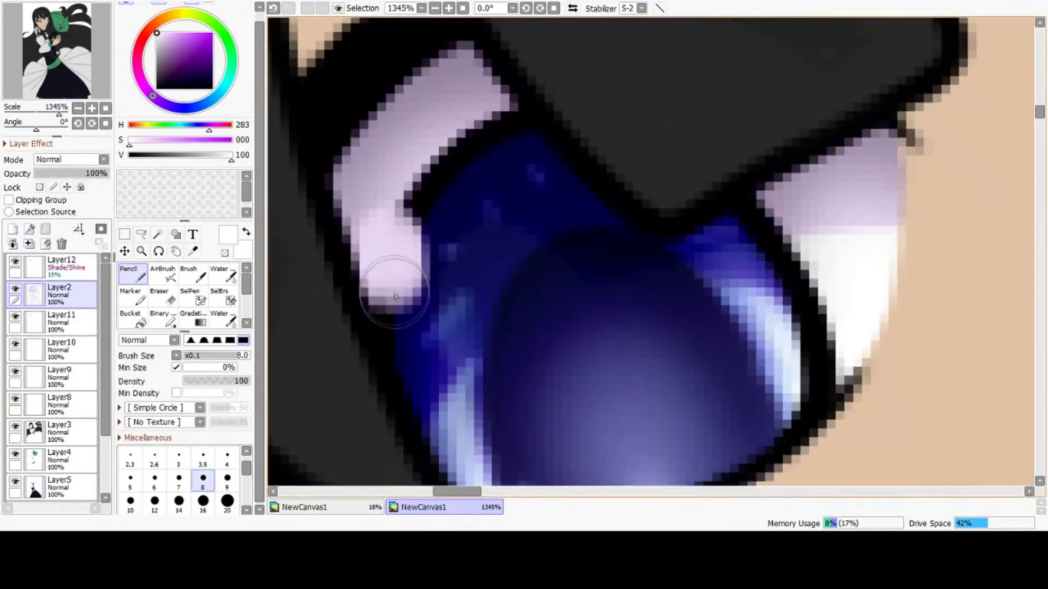
left_click(273, 9)
mouse_move(394, 296)
left_mouse_down()
mouse_move(413, 207)
mouse_move(407, 234)
left_mouse_up()
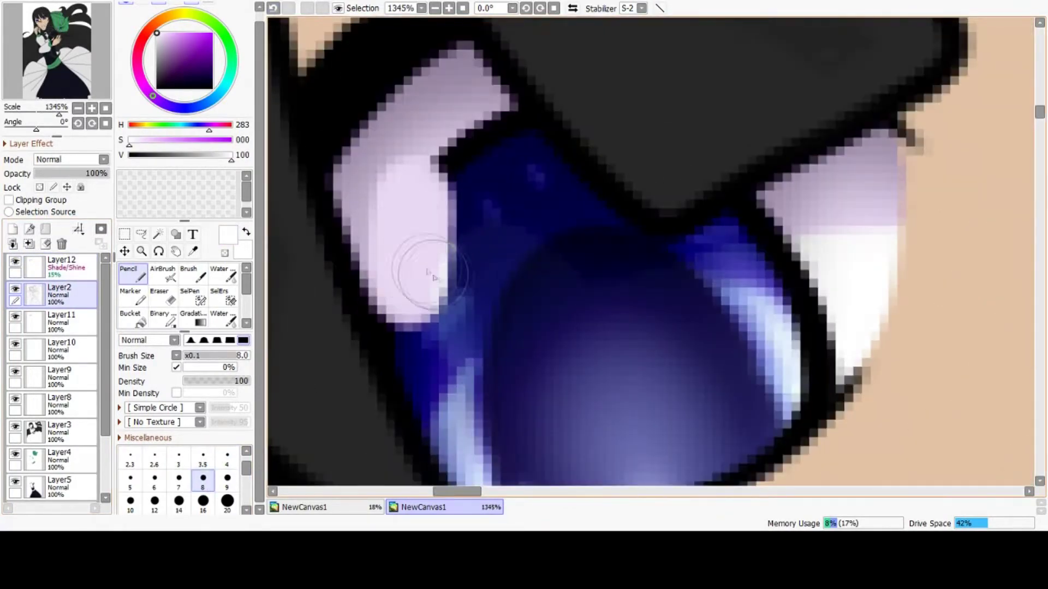
left_click(227, 459)
left_click_drag(457, 292, 472, 254)
Paint a matching white highlight over the right-hand eye's iris edge at size 3 and restore the nearby outline in black
key("bracketleft")
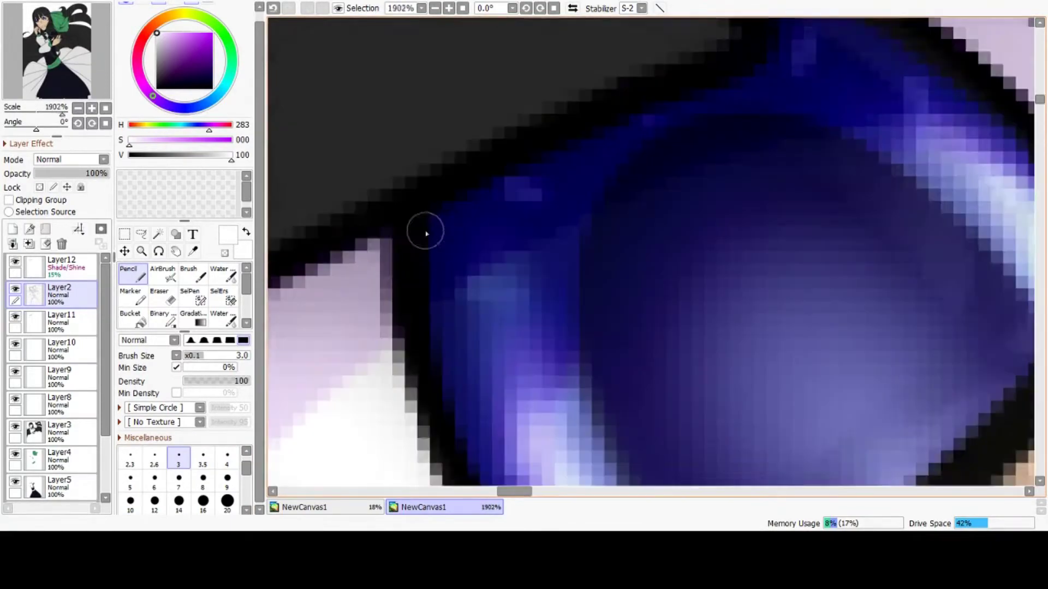
mouse_move(423, 227)
left_mouse_down()
mouse_move(363, 334)
mouse_move(424, 250)
mouse_move(446, 321)
left_mouse_up()
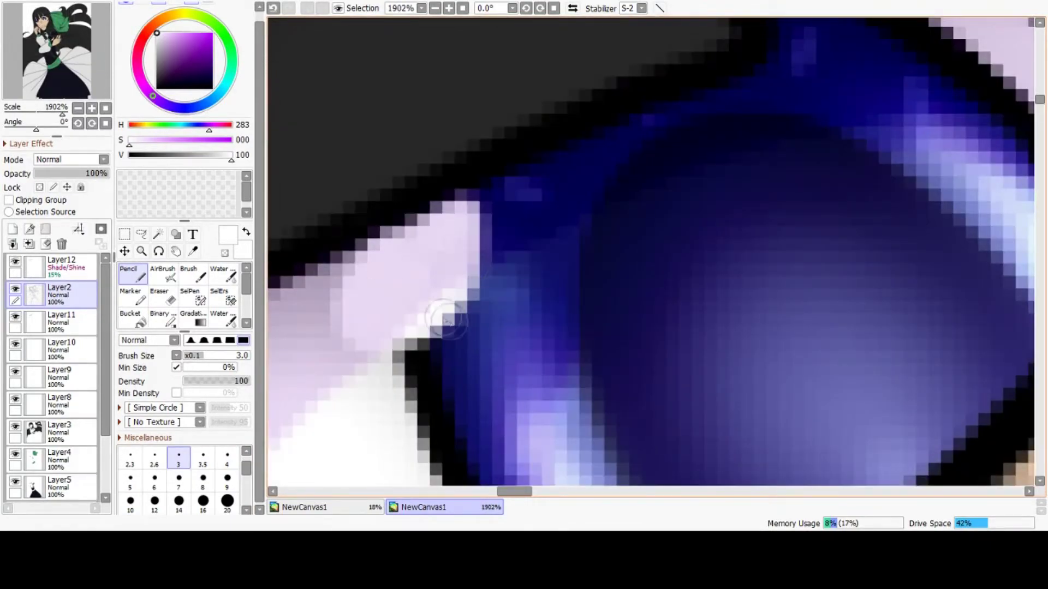
left_click_drag(501, 273, 507, 224)
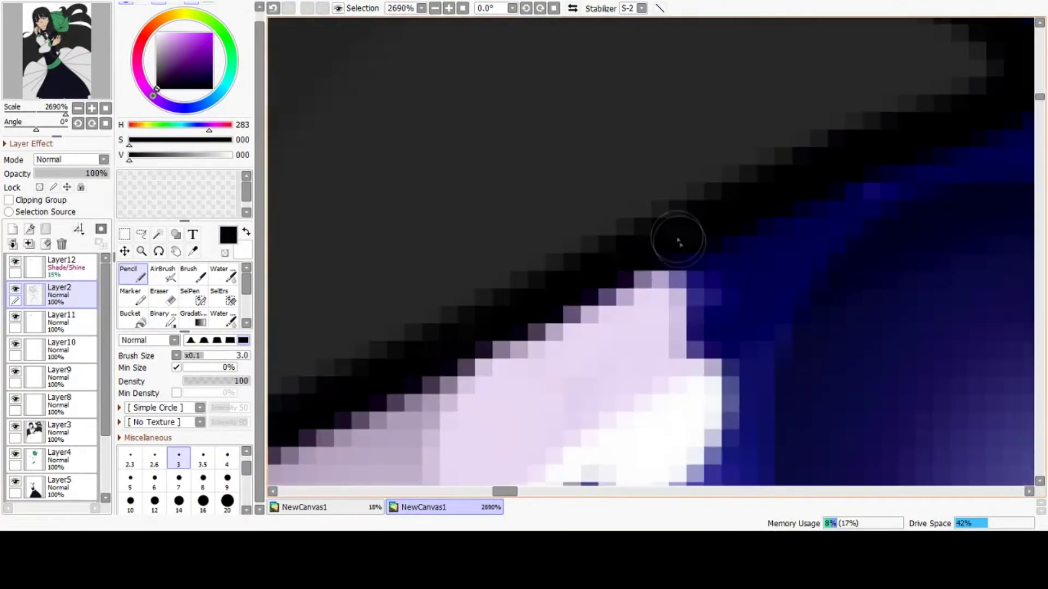
scroll(678, 241, "down", 20)
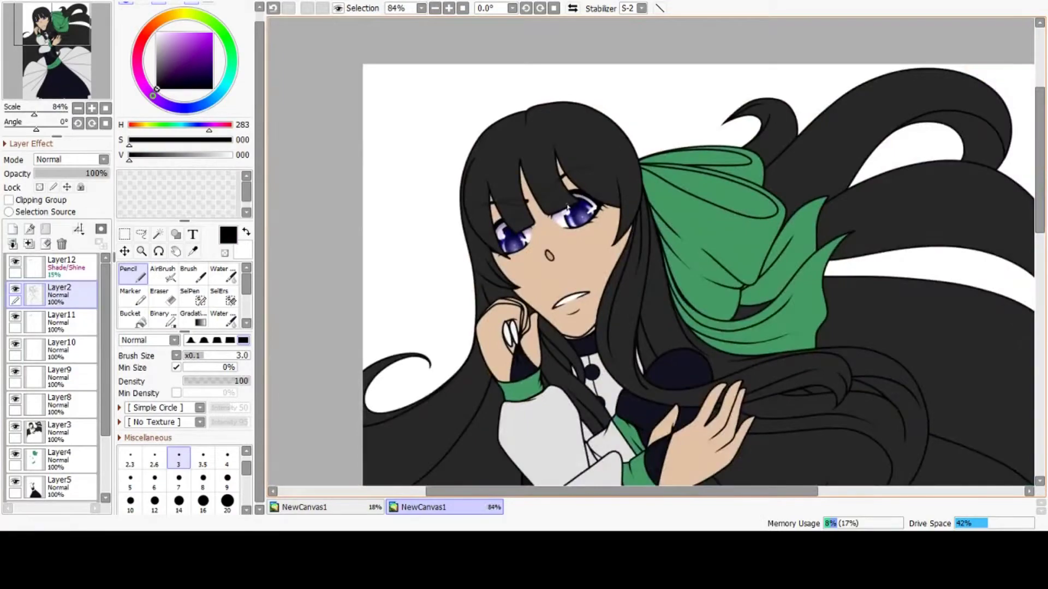
Select the two white ovals by the raised hand on Layer9 with the Magic Wand
left_click(33, 323)
left_click(33, 379)
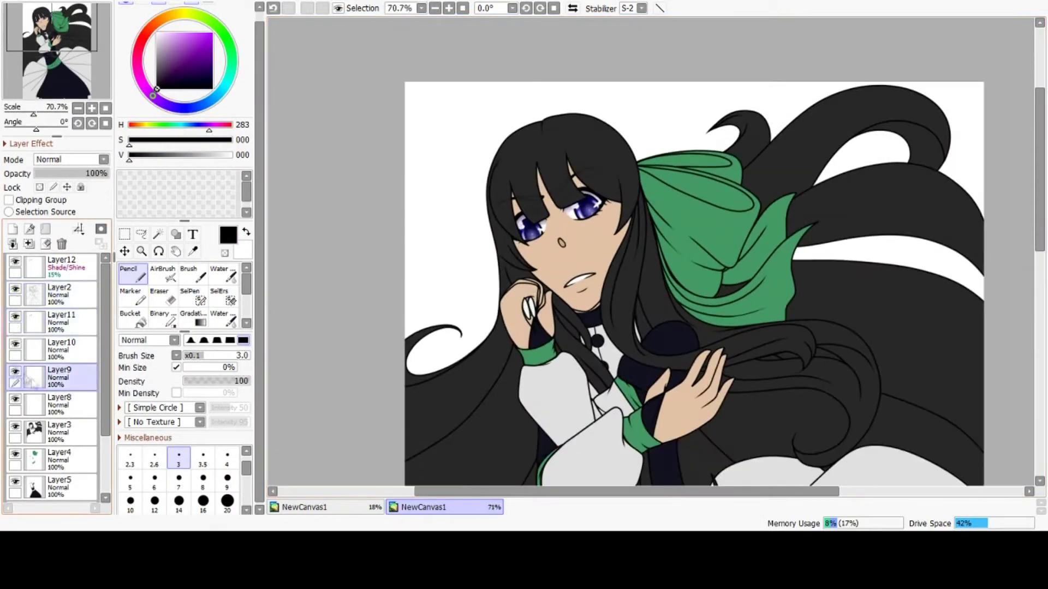
left_click(159, 234)
left_click(587, 305)
scroll(534, 307, "up", 12)
left_click(307, 8)
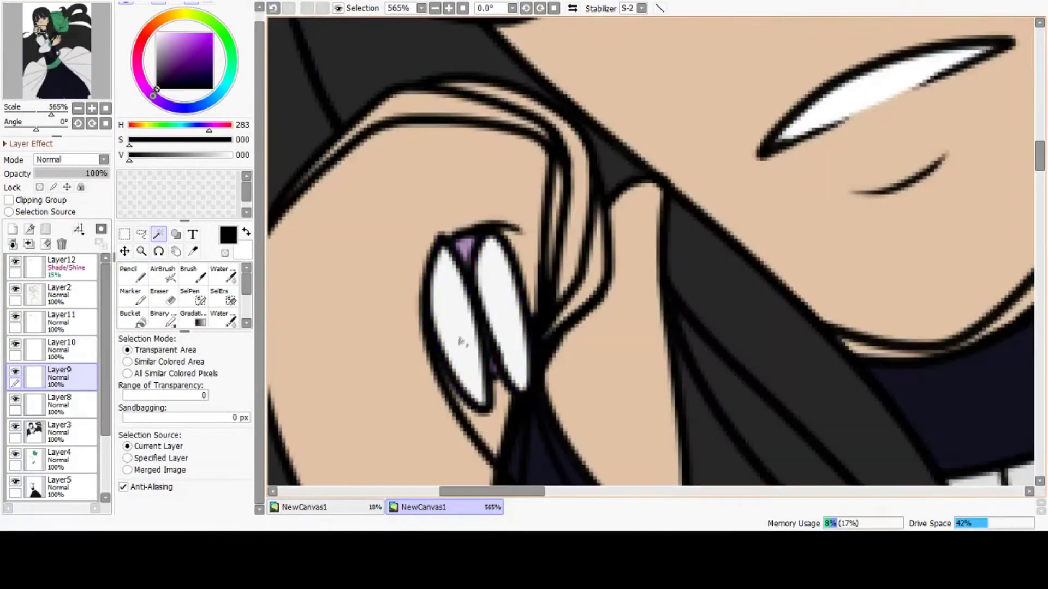
left_click(464, 342)
scroll(371, 409, "up", 2)
Shade the selected white ovals with light and mid-grey airbrush strokes (V 86 and V 68), reducing the brush size from 20
left_click(163, 274)
left_click(155, 37)
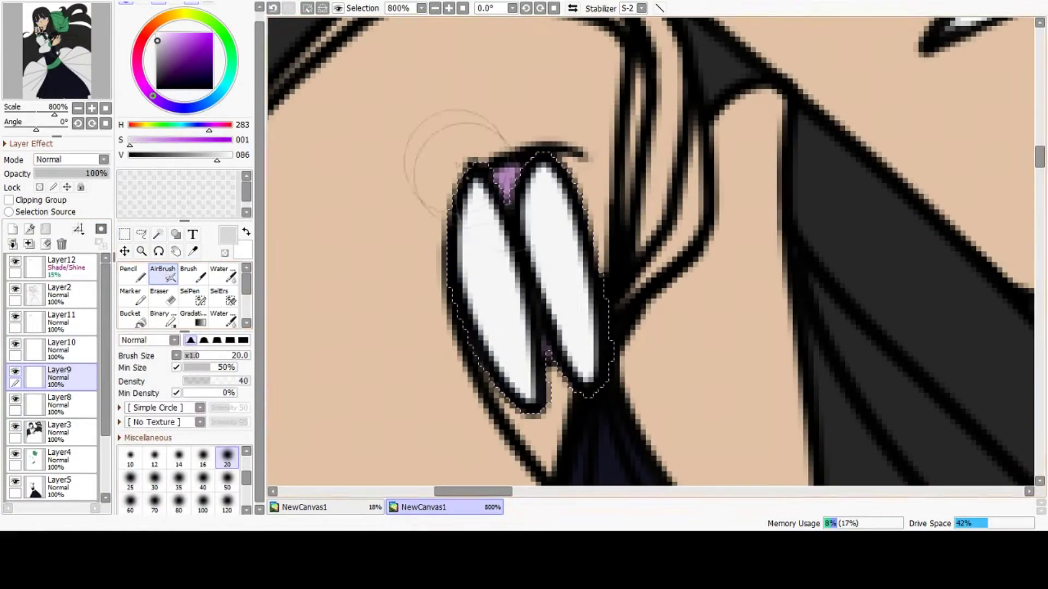
key("bracketleft")
key("bracketleft")
left_click(157, 51)
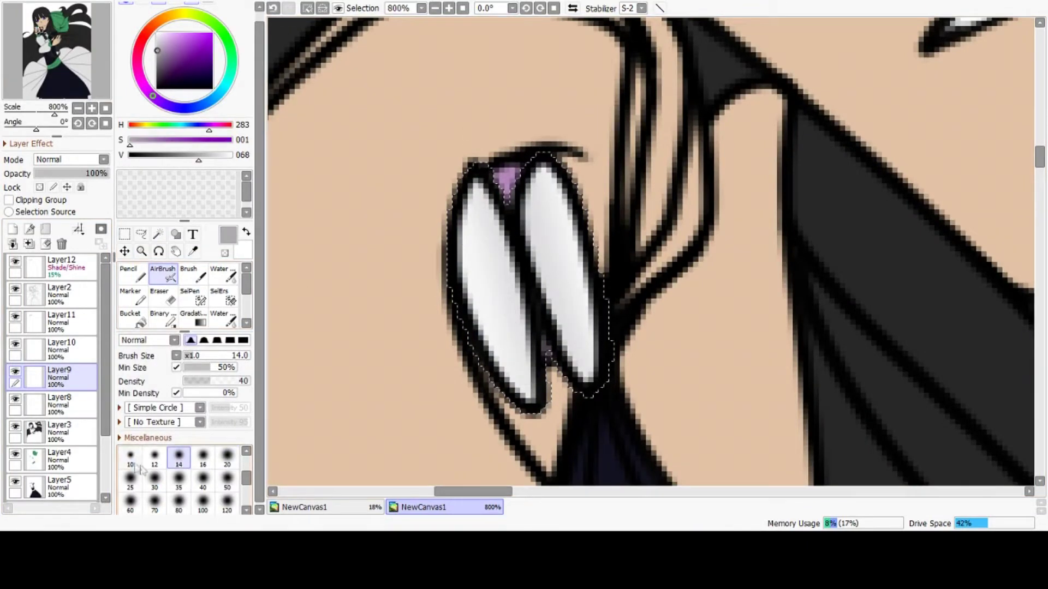
key("bracketleft")
key("bracketleft")
left_click_drag(530, 218, 579, 371)
Airbrush white highlights (V 100) onto the two ovals, reducing the brush from size 20 to 3, and clear the selection
key("bracketright")
key("bracketright")
key("bracketright")
key("bracketright")
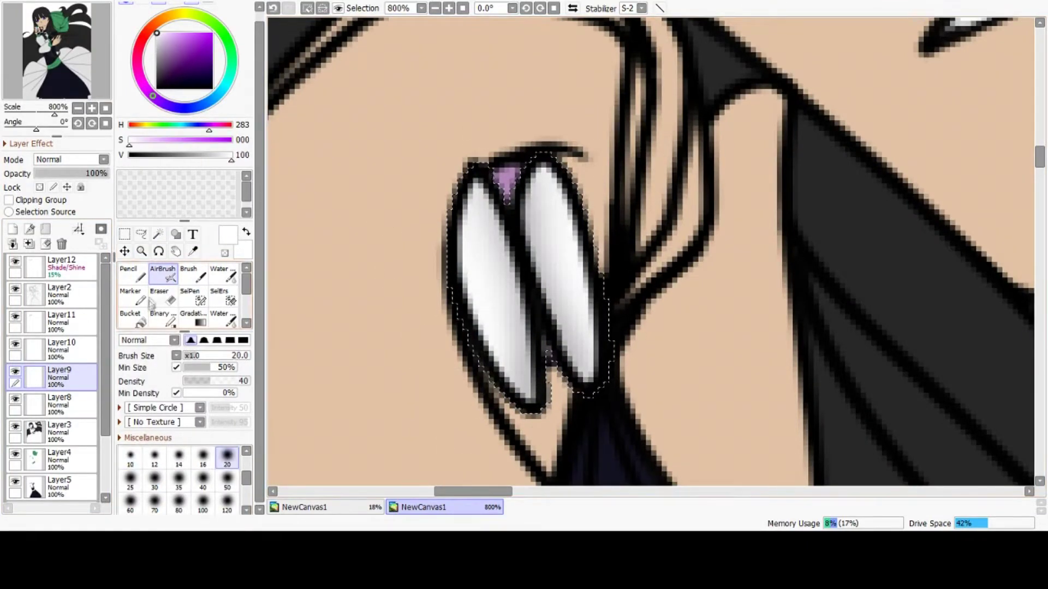
key("bracketleft")
key("bracketleft")
key("bracketleft")
key("bracketleft")
key("bracketleft")
key("bracketleft")
key("bracketleft")
key("bracketleft")
key("bracketleft")
key("bracketleft")
key("bracketleft")
key("bracketleft")
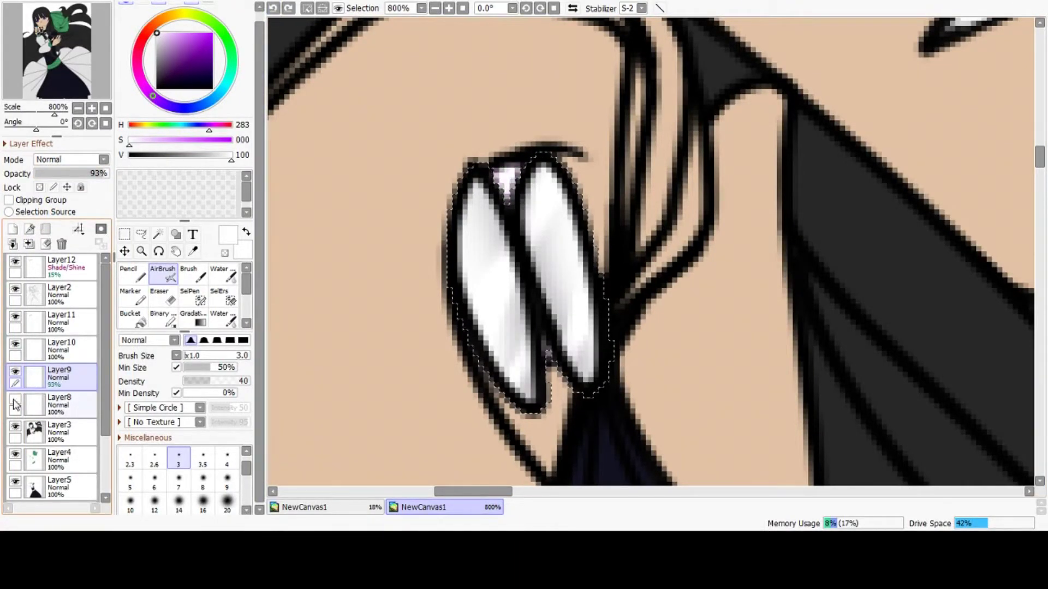
left_click(309, 9)
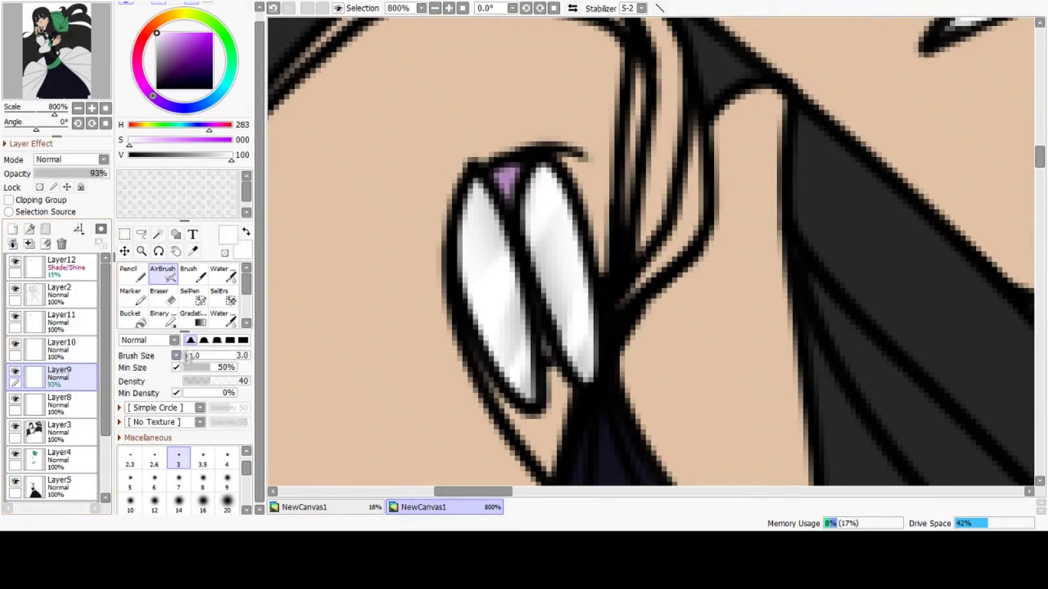
Set Layer9's opacity to 100% and clean up the outline between the two ovals with the Eraser at size 2
left_click(162, 297)
left_click_drag(103, 174, 110, 174)
scroll(480, 196, "up", 2)
scroll(546, 218, "down", 2)
scroll(546, 290, "up", 2)
key("bracketleft")
key("bracketleft")
key("bracketleft")
key("bracketleft")
key("bracketleft")
key("bracketleft")
key("bracketleft")
key("bracketleft")
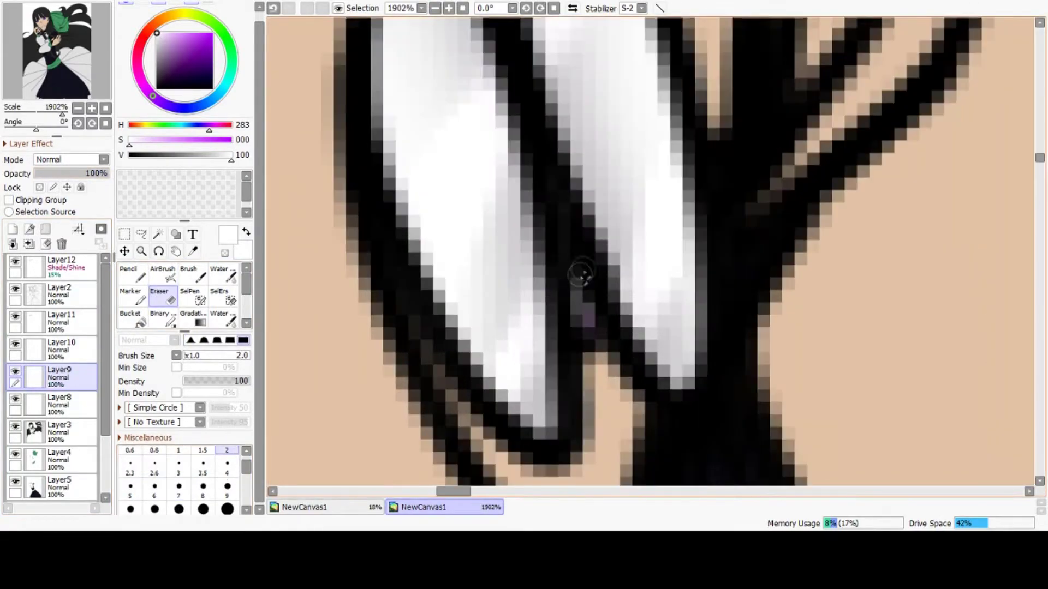
scroll(535, 297, "down", 6)
scroll(523, 261, "up", 2)
Shade the purple gap between the ovals on Layer8 with a darker purple airbrush (H 293, S 30, V 46) at size 3
left_click(15, 344)
left_click(15, 345)
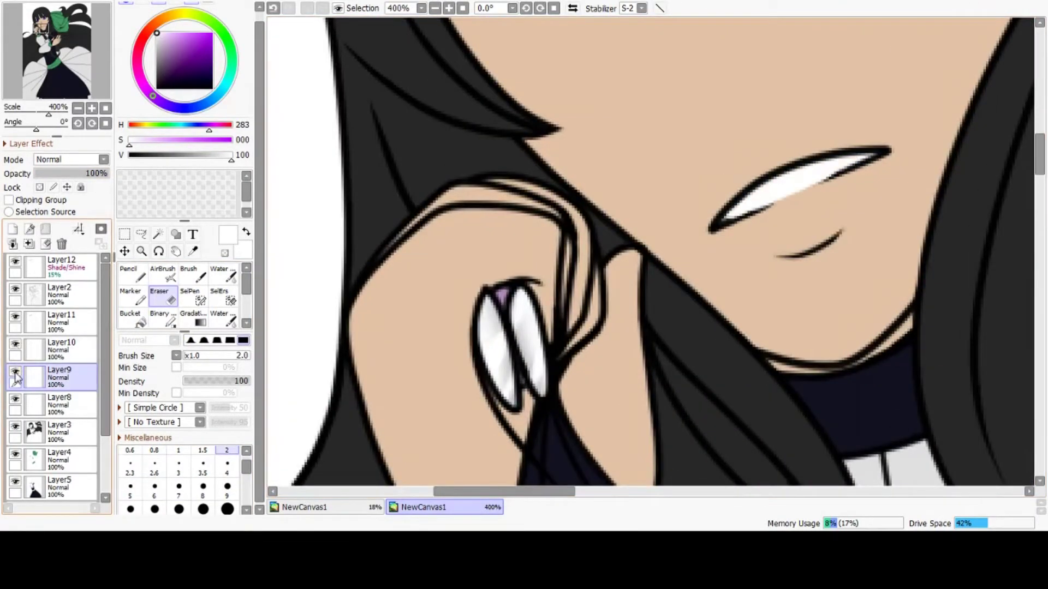
left_click(15, 399)
left_click(15, 400)
scroll(500, 301, "up", 3)
right_click(503, 281)
left_click(173, 63)
left_click(162, 274)
scroll(527, 266, "up", 2)
left_click_drag(509, 265, 498, 329)
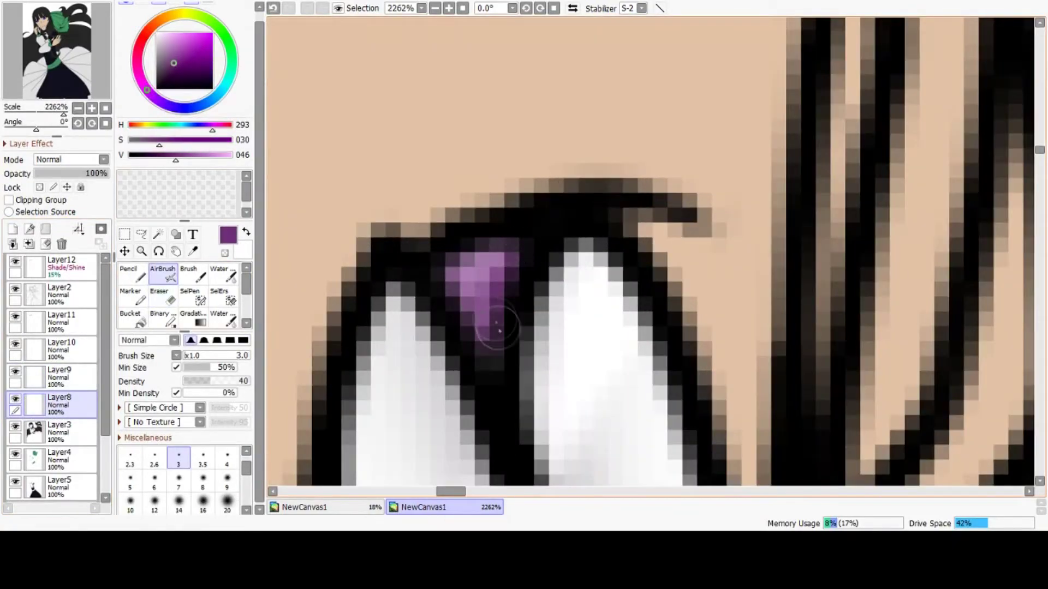
Airbrush a lighter purple (H 293, S 42, V 86) onto the gap between the two ovals at brush size 3
scroll(497, 329, "down", 3)
scroll(526, 447, "up", 2)
left_click_drag(540, 420, 545, 435)
scroll(540, 458, "down", 1)
left_click(180, 73)
scroll(535, 273, "down", 1)
left_click(181, 41)
scroll(521, 124, "up", 1)
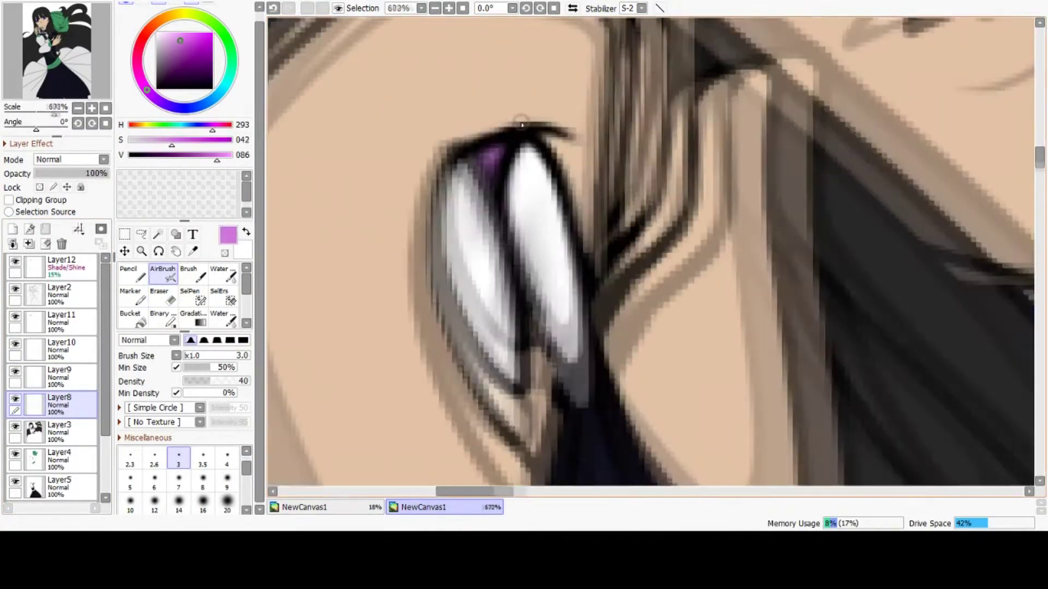
scroll(521, 124, "down", 2)
Shade the inside of the open mouth on Layer10 with grey airbrush strokes, finishing with V 61 at brush size 4
left_click(67, 382)
left_click(70, 352)
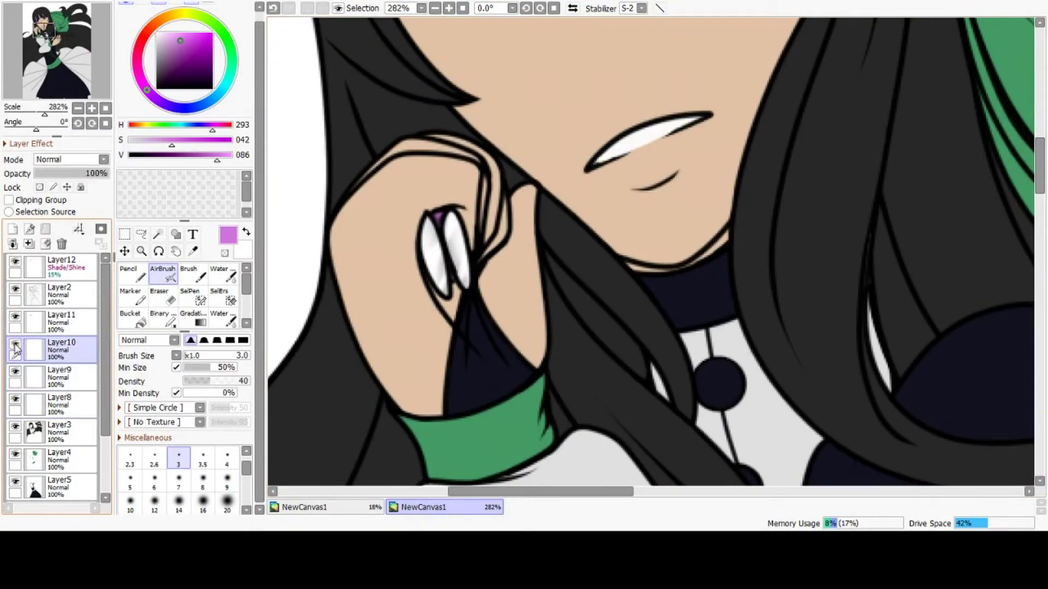
left_click(157, 234)
scroll(538, 418, "down", 2)
scroll(594, 268, "up", 5)
left_click(156, 43)
left_click(132, 274)
scroll(496, 362, "up", 3)
left_click(163, 274)
left_click(154, 480)
mouse_move(364, 391)
left_mouse_down()
mouse_move(772, 210)
mouse_move(657, 238)
mouse_move(747, 212)
left_mouse_up()
left_click(154, 55)
left_click(227, 457)
mouse_move(507, 278)
left_mouse_down()
mouse_move(330, 416)
mouse_move(619, 233)
mouse_move(497, 271)
left_mouse_up()
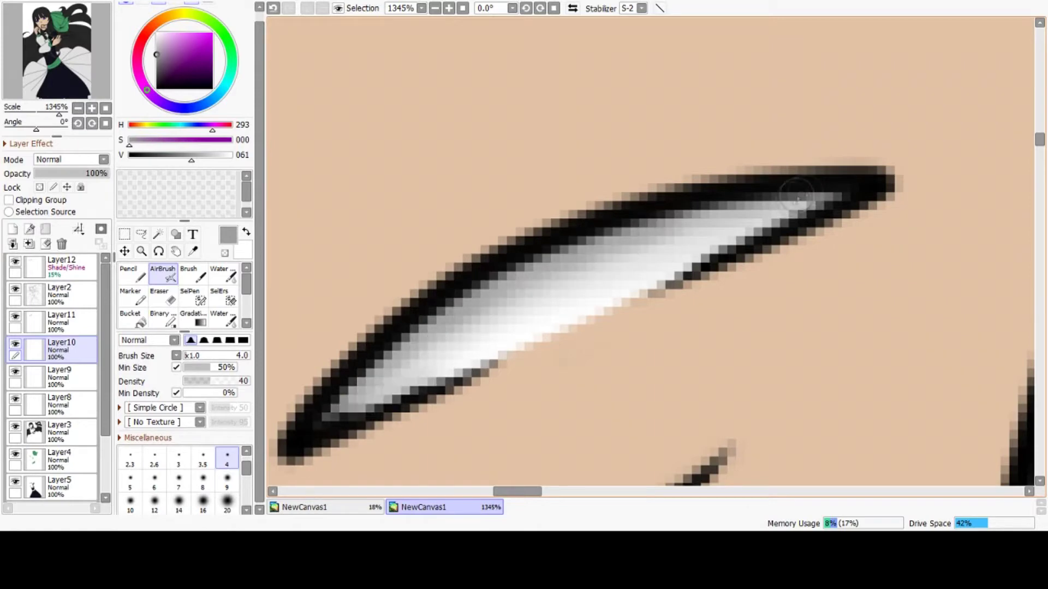
Airbrush light grey and white (V 100) highlights into the mouth and switch to the Eraser at size 2
scroll(458, 44, "down", 1)
left_click(156, 43)
left_click(203, 481)
scroll(436, 327, "up", 3)
left_click(157, 33)
mouse_move(723, 205)
left_mouse_down()
mouse_move(549, 247)
mouse_move(648, 203)
mouse_move(606, 256)
left_mouse_up()
scroll(607, 257, "down", 1)
left_click(163, 295)
scroll(736, 214, "down", 6)
scroll(732, 211, "down", 4)
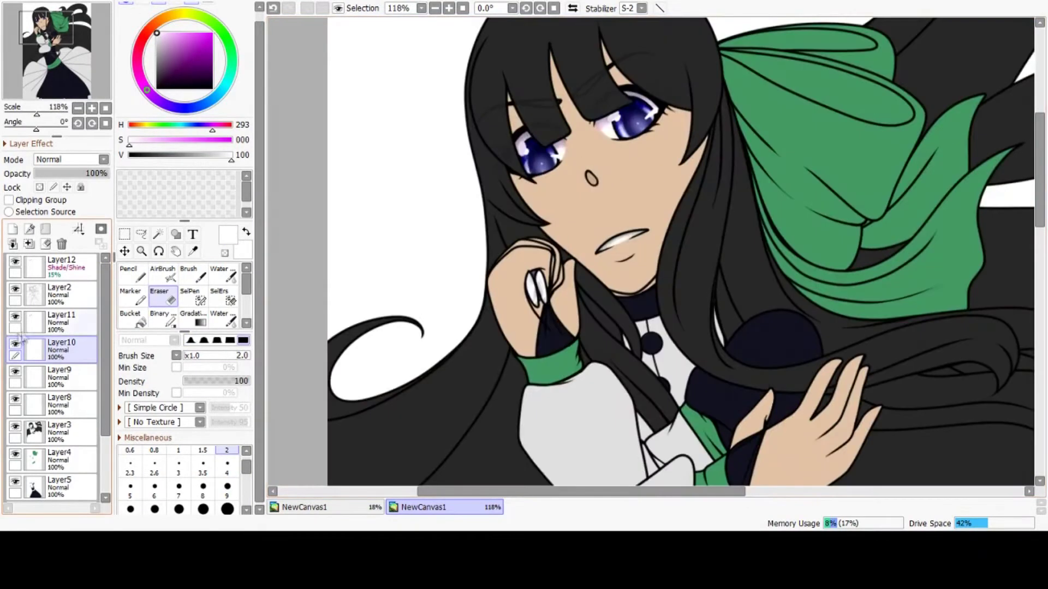
Select the green bow, cuffs, sleeve trim and waist sash on Layer4 with the Magic Wand
left_click(19, 404)
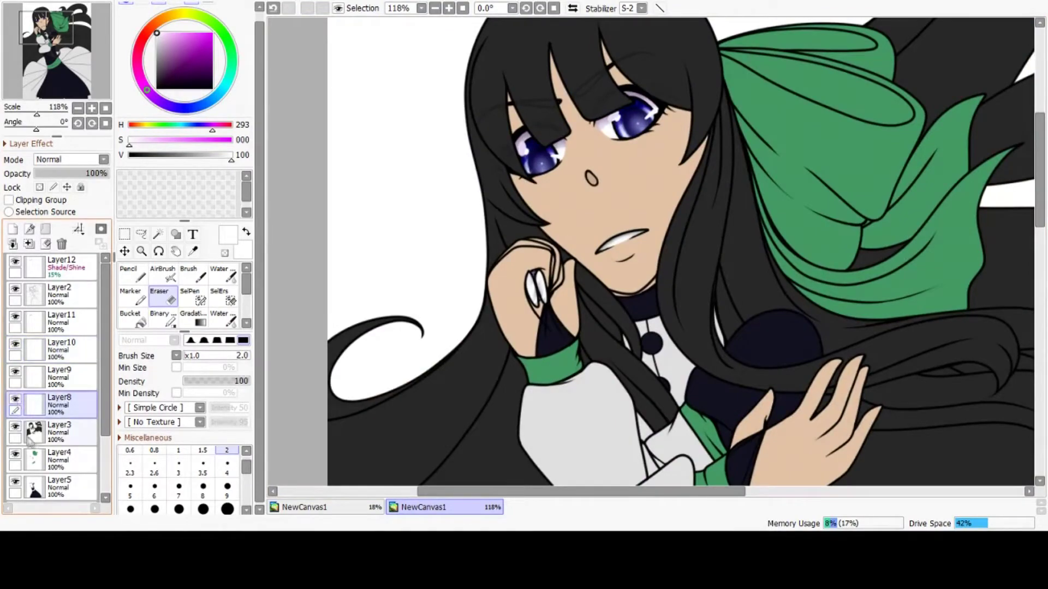
left_click(38, 432)
left_click(61, 461)
scroll(278, 164, "down", 2)
left_click(159, 234)
left_click(657, 175)
left_click(464, 303)
left_click(585, 394)
left_click(468, 455)
scroll(510, 262, "down", 6)
scroll(562, 355, "up", 3)
left_click(562, 354)
scroll(581, 371, "down", 5)
scroll(552, 273, "up", 5)
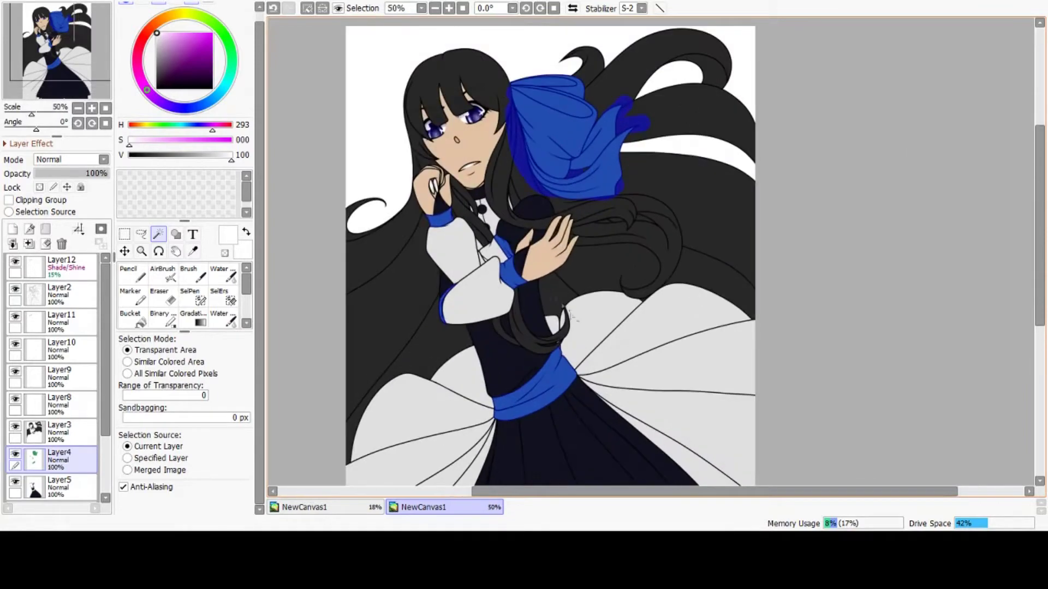
Add a new layer above Layer4 and airbrush soft green shading (H 142, S 47, V 50) over the selected areas at brush size 120
left_click(162, 274)
left_click(13, 229)
scroll(528, 277, "up", 1)
right_click(567, 120)
key("bracketright")
key("bracketright")
key("bracketright")
key("bracketright")
key("bracketright")
key("bracketright")
key("bracketright")
key("bracketright")
key("bracketright")
key("bracketright")
key("bracketright")
key("bracketright")
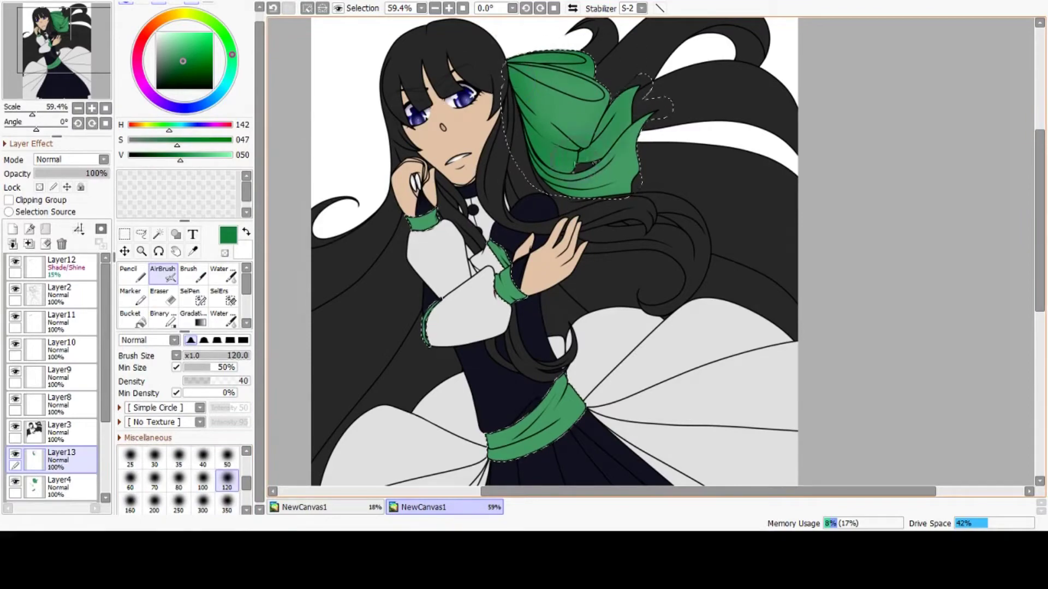
left_click_drag(537, 434, 568, 418)
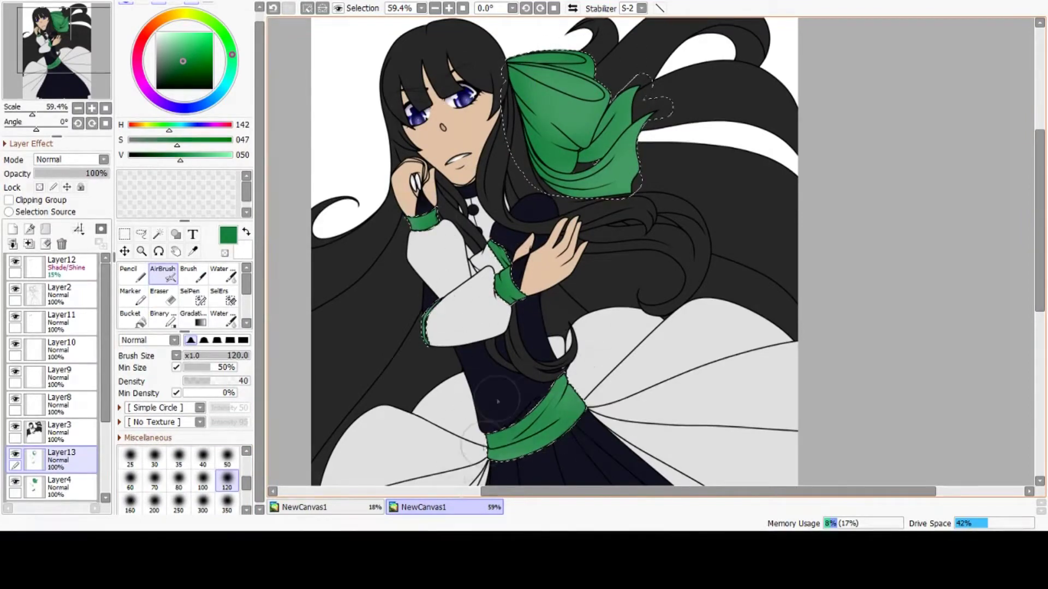
Shade the insides of the bow's upper loops with darker green (H 142, S 55, V 33), reducing the brush from size 35 to 25
scroll(552, 382, "down", 1)
scroll(567, 166, "up", 2)
left_click(187, 70)
left_click(178, 457)
scroll(543, 90, "up", 4)
scroll(462, 74, "up", 6)
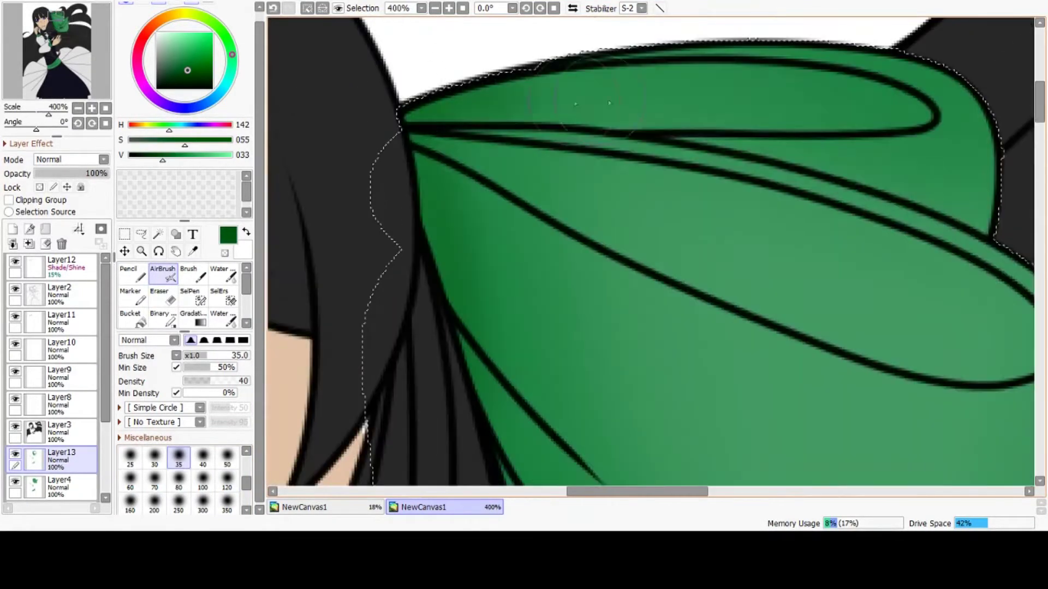
left_click_drag(551, 109, 867, 107)
left_click_drag(775, 159, 999, 189)
left_click(130, 457)
scroll(494, 183, "down", 3)
left_click_drag(478, 143, 634, 139)
mouse_move(632, 168)
left_mouse_down()
mouse_move(773, 191)
mouse_move(732, 191)
left_mouse_up()
scroll(732, 191, "up", 1)
mouse_move(596, 117)
left_mouse_down()
mouse_move(491, 229)
mouse_move(671, 273)
mouse_move(469, 180)
mouse_move(720, 229)
mouse_move(783, 304)
left_mouse_up()
Refine the dark green shading along the edges of the bow's loops at brush size 10
key("bracketleft")
key("bracketleft")
key("bracketleft")
key("bracketleft")
key("bracketleft")
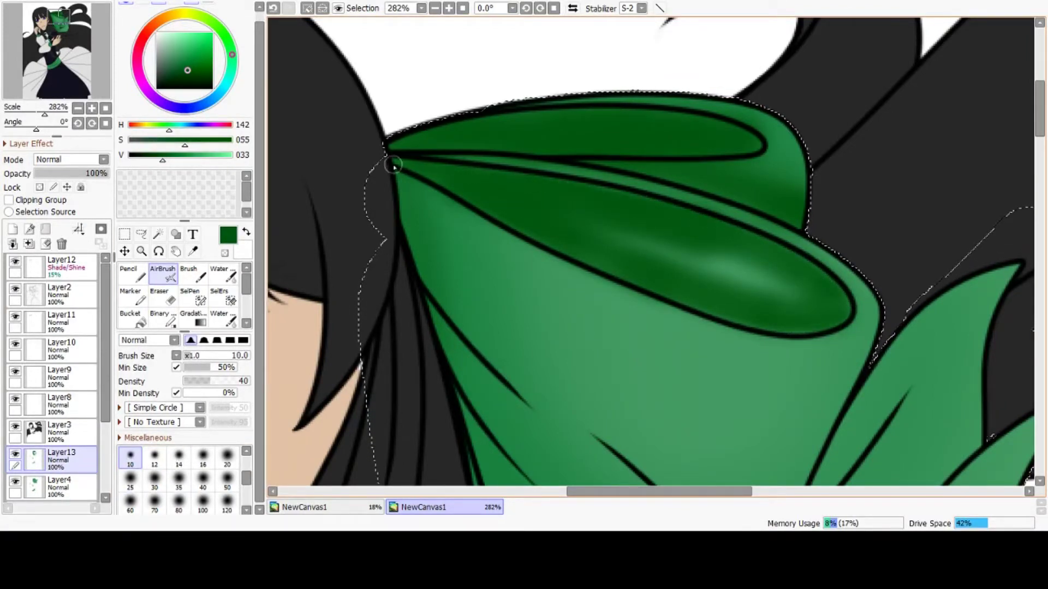
mouse_move(779, 305)
left_mouse_down()
mouse_move(734, 279)
mouse_move(496, 196)
mouse_move(543, 217)
mouse_move(455, 267)
mouse_move(570, 377)
mouse_move(663, 439)
mouse_move(486, 316)
left_mouse_up()
Enlarge the airbrush and shade the folds below the bow's loops in the same dark green
key("bracketright")
key("bracketright")
key("bracketright")
scroll(491, 165, "down", 2)
scroll(638, 12, "up", 2)
scroll(484, 195, "up", 1)
scroll(663, 438, "down", 5)
scroll(677, 475, "up", 5)
scroll(458, 216, "up", 2)
left_click_drag(527, 406, 709, 442)
scroll(491, 327, "down", 1)
left_click_drag(524, 358, 567, 385)
Shade the bow's ribbon tails and lower folds with dark green airbrush strokes
scroll(682, 304, "down", 6)
scroll(683, 305, "up", 2)
left_click_drag(709, 158, 665, 322)
mouse_move(731, 142)
left_mouse_down()
mouse_move(663, 357)
mouse_move(636, 378)
left_mouse_up()
left_click_drag(702, 273, 787, 182)
scroll(785, 349, "up", 1)
mouse_move(690, 341)
left_mouse_down()
mouse_move(783, 234)
mouse_move(680, 341)
left_mouse_up()
scroll(680, 334, "down", 3)
scroll(557, 330, "up", 5)
left_click_drag(671, 437, 405, 310)
mouse_move(873, 426)
left_mouse_down()
mouse_move(589, 419)
mouse_move(778, 332)
mouse_move(837, 281)
mouse_move(772, 358)
left_mouse_up()
left_click_drag(979, 100, 889, 411)
scroll(676, 337, "down", 15)
scroll(677, 338, "up", 10)
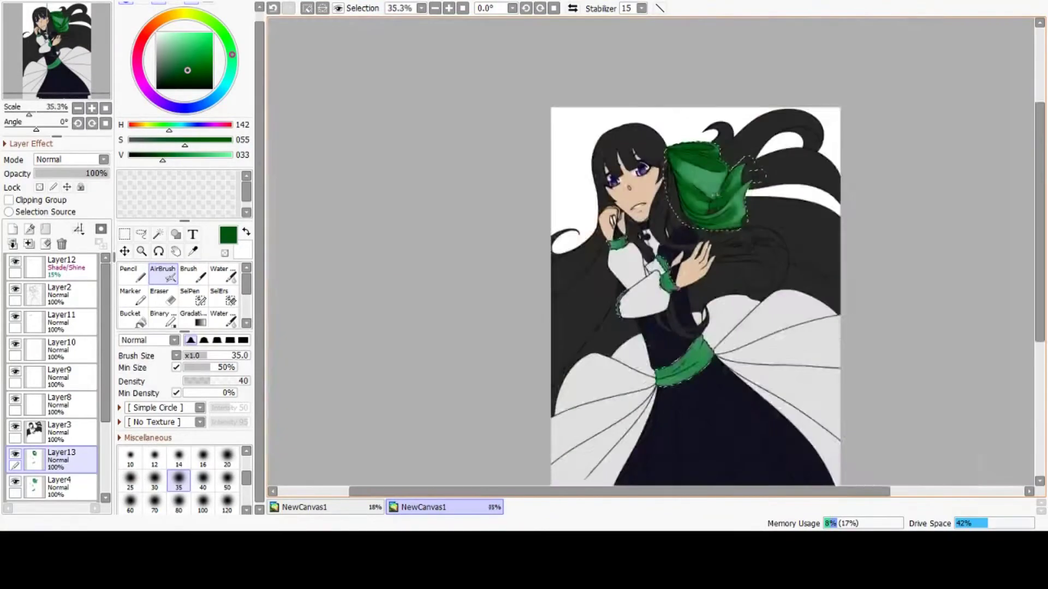
Shade the edges and creases of the raised hand's green cuff in dark green at brush size 12
scroll(626, 116, "down", 2)
scroll(603, 267, "up", 6)
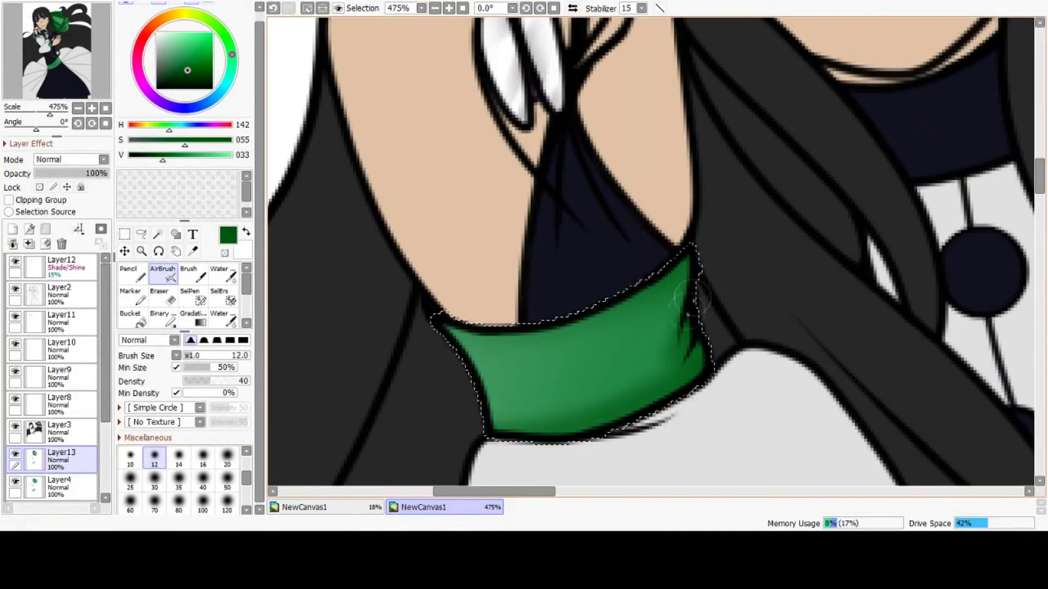
scroll(672, 382, "down", 5)
Shade both green parts of the other hand's cuff along their folds and edges at brush size 12
scroll(655, 273, "up", 4)
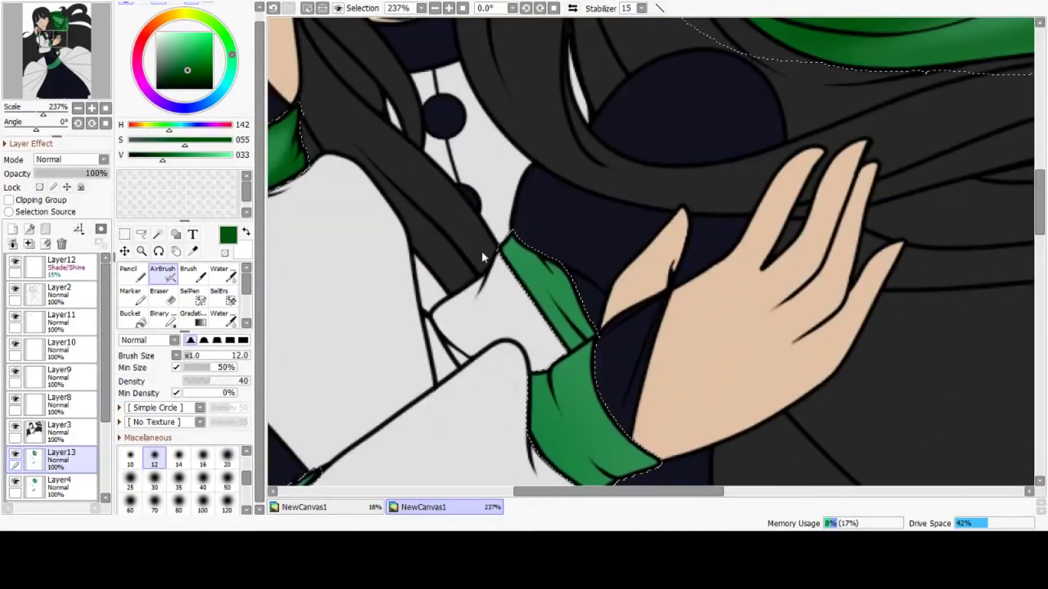
scroll(482, 251, "up", 3)
left_click_drag(601, 463, 546, 382)
left_click_drag(431, 169, 507, 234)
scroll(545, 229, "down", 3)
scroll(595, 289, "up", 2)
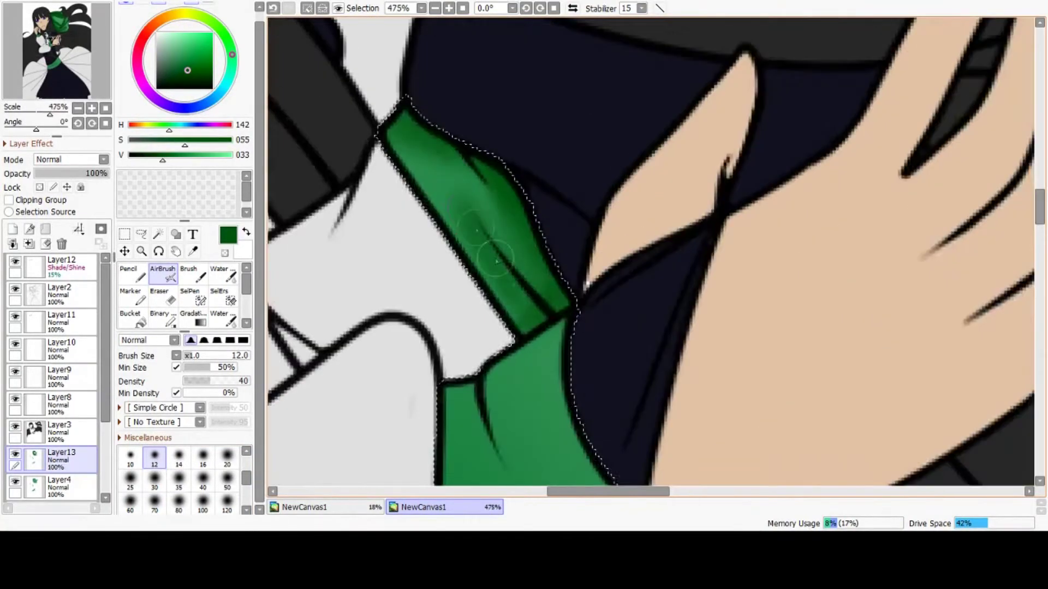
scroll(518, 229, "down", 2)
scroll(534, 349, "up", 2)
scroll(469, 342, "down", 1)
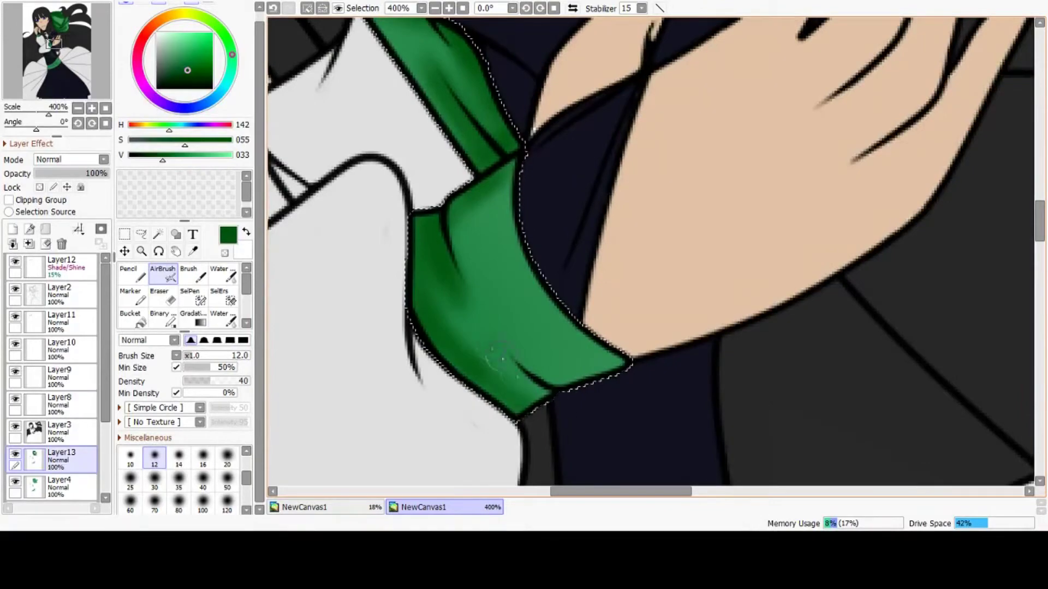
left_click_drag(516, 246, 512, 191)
scroll(540, 327, "down", 14)
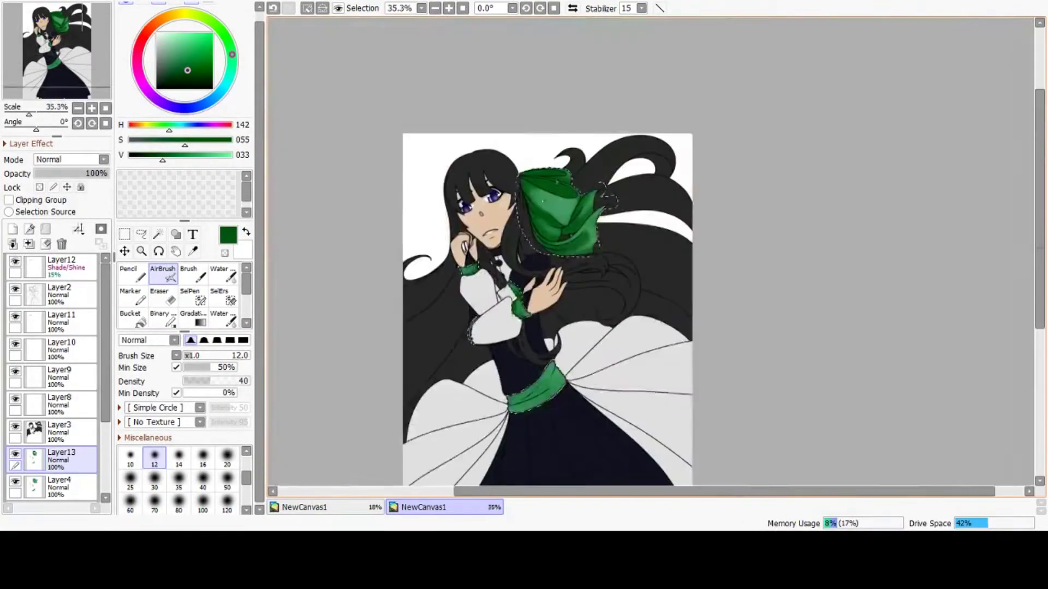
Shade the narrow green trim at the elbow of the white sleeve with dark green
scroll(488, 376, "up", 13)
left_click_drag(480, 115, 396, 202)
scroll(371, 211, "up", 4)
scroll(377, 305, "down", 4)
left_click_drag(349, 306, 358, 380)
scroll(425, 263, "down", 10)
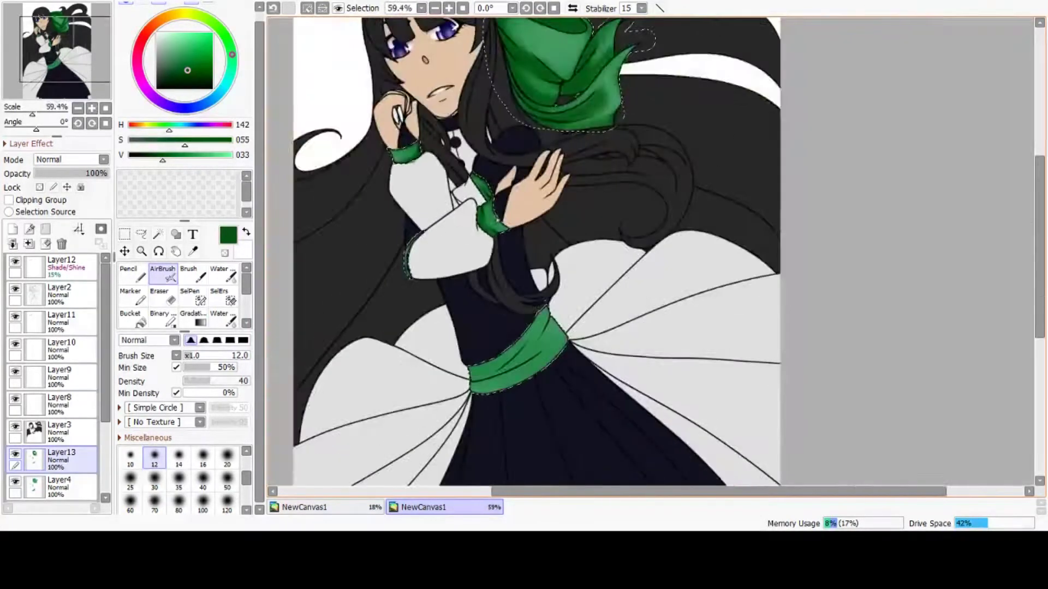
Shade the folds of the green waist sash with dark green airbrush strokes, undoing one stroke along the way
scroll(502, 387, "up", 10)
mouse_move(692, 90)
left_mouse_down()
mouse_move(442, 360)
mouse_move(691, 89)
mouse_move(376, 393)
mouse_move(453, 377)
mouse_move(426, 385)
mouse_move(667, 266)
mouse_move(328, 407)
mouse_move(320, 384)
left_mouse_up()
scroll(601, 377, "down", 3)
scroll(693, 185, "up", 4)
mouse_move(685, 210)
left_mouse_down()
mouse_move(580, 385)
mouse_move(682, 224)
left_mouse_up()
left_click(274, 8)
scroll(690, 245, "up", 3)
mouse_move(707, 169)
left_mouse_down()
mouse_move(535, 464)
mouse_move(704, 175)
left_mouse_up()
scroll(739, 121, "down", 7)
scroll(712, 206, "up", 5)
mouse_move(802, 107)
left_mouse_down()
mouse_move(701, 164)
mouse_move(763, 66)
left_mouse_up()
Add a broad, soft airbrush pass at brush size 100 within the selected green areas
scroll(691, 153, "down", 9)
scroll(690, 159, "up", 4)
left_click(203, 502)
mouse_move(562, 202)
left_mouse_down()
mouse_move(379, 363)
mouse_move(708, 315)
left_mouse_up()
scroll(554, 436, "down", 10)
scroll(581, 249, "up", 6)
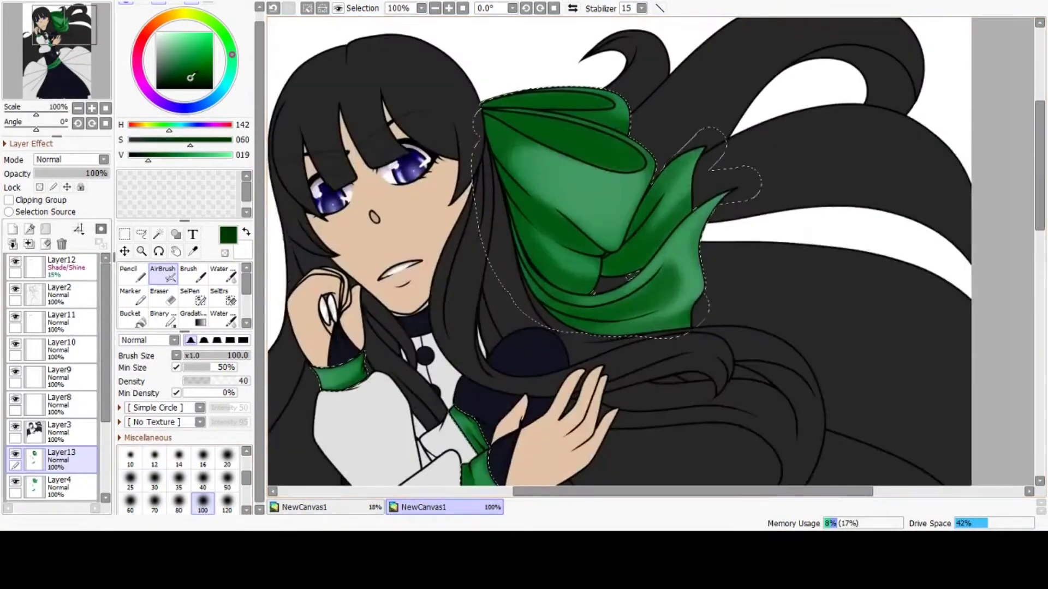
Deepen the shadows inside the bow's upper loops with very dark green (H 142, S 60, V 19) at brush size 14
left_click(190, 78)
scroll(179, 479, "up", 1)
left_click(178, 481)
scroll(552, 103, "up", 9)
mouse_move(276, 133)
left_mouse_down()
mouse_move(593, 131)
mouse_move(790, 145)
left_mouse_up()
left_click_drag(775, 185, 548, 131)
scroll(548, 131, "down", 3)
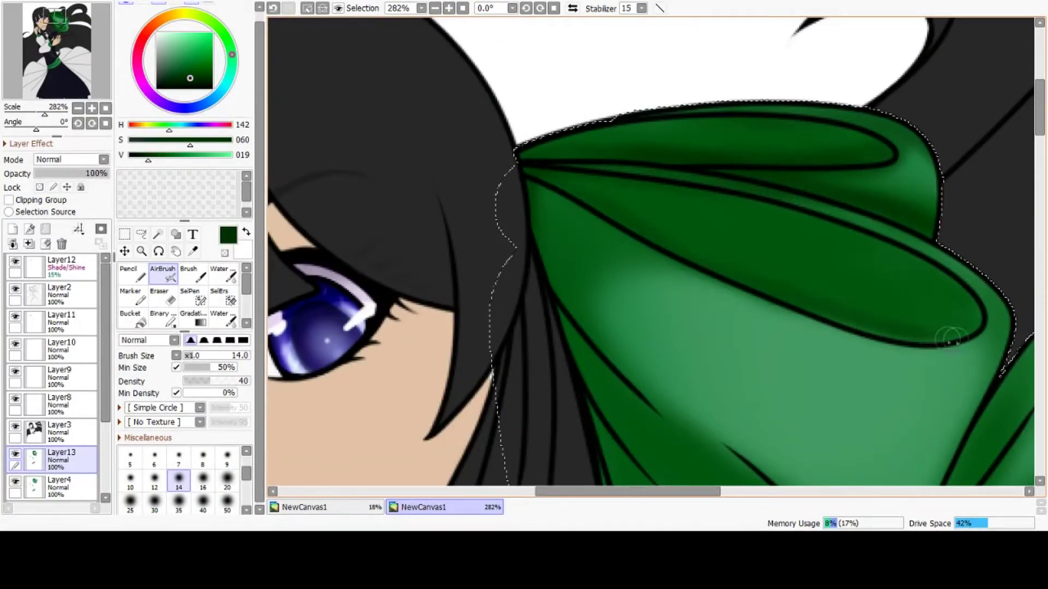
Undo one stroke and deepen the shadow where the bow's upper ribbon tail meets the knot with the very dark green
scroll(711, 271, "down", 10)
scroll(582, 136, "up", 12)
left_click_drag(598, 231, 668, 169)
left_click(273, 8)
scroll(633, 147, "down", 1)
mouse_move(644, 125)
left_mouse_down()
mouse_move(634, 214)
mouse_move(658, 181)
mouse_move(560, 297)
left_mouse_up()
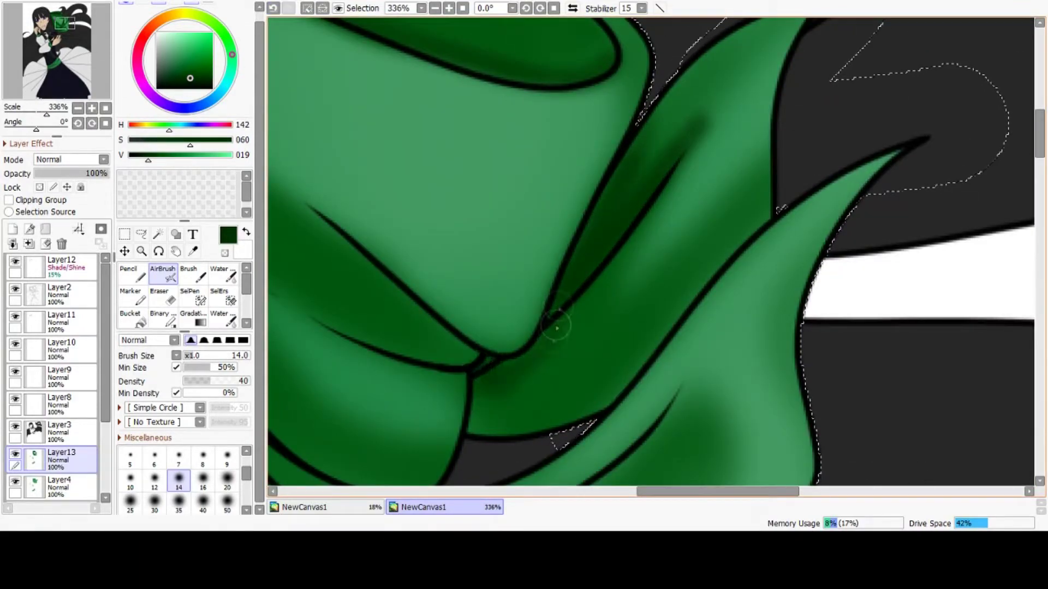
Darken the base of the bow's ribbon tail, merge Layer13 into Layer4 and lock Layer4's opacity
left_click_drag(470, 436, 624, 412)
scroll(603, 257, "down", 4)
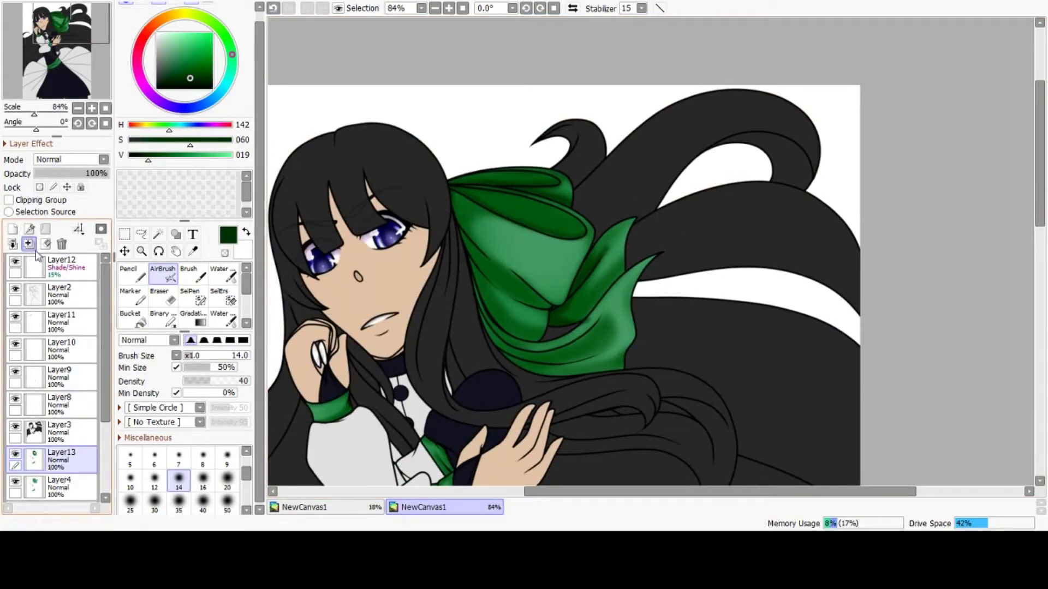
left_click(39, 187)
Sample a deep green (H 121, S 22, V 20) and shade the bow's ribbon tail and lower loop at brush size 14
scroll(578, 334, "up", 9)
right_click(587, 251)
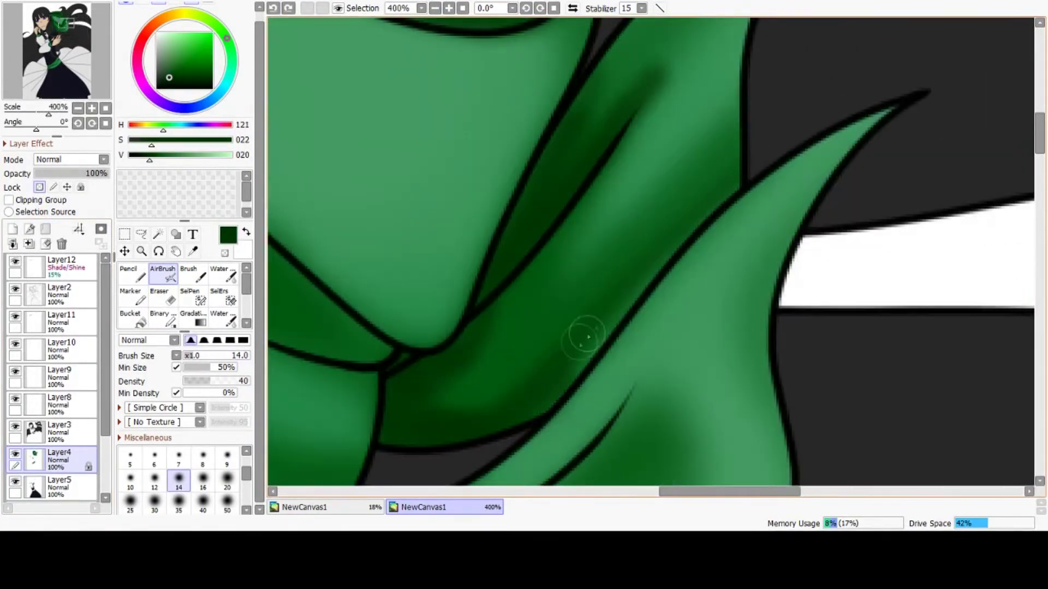
left_click_drag(584, 336, 726, 185)
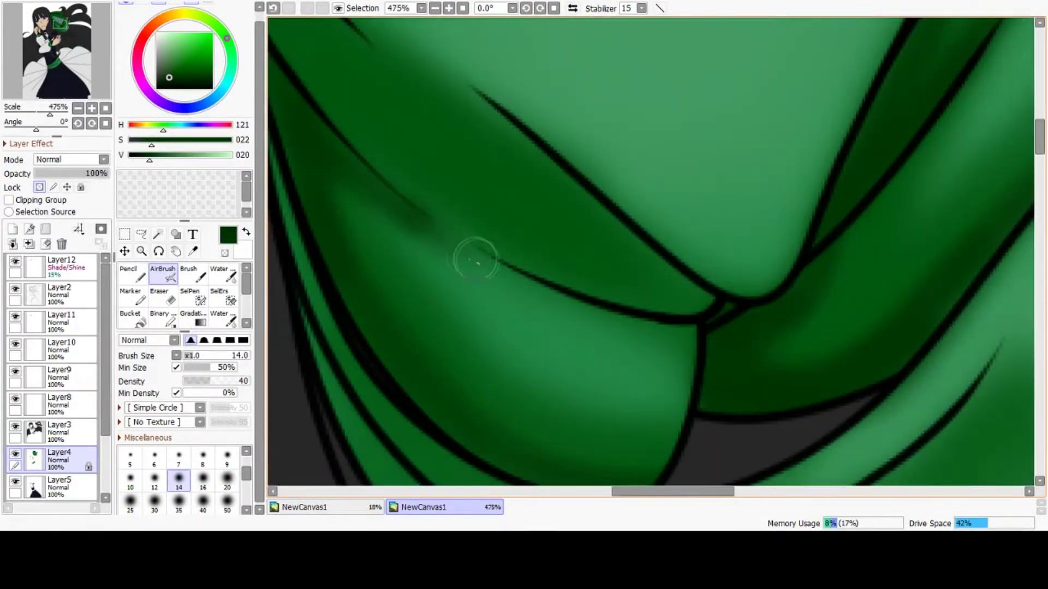
left_click_drag(475, 257, 620, 325)
left_click_drag(620, 325, 677, 382)
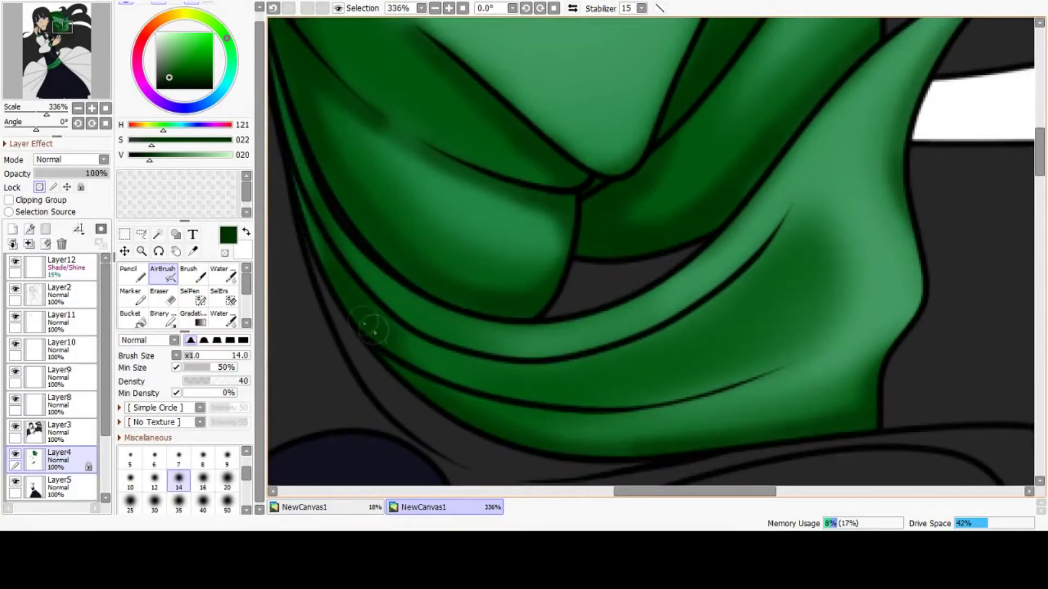
Deepen the fold shadows of the bow's long lower ribbon with the deep green, undoing one stroke
left_click_drag(722, 386, 636, 389)
key("ctrl+z")
mouse_move(406, 352)
left_mouse_down()
mouse_move(756, 365)
mouse_move(388, 346)
left_mouse_up()
left_click_drag(685, 333, 821, 189)
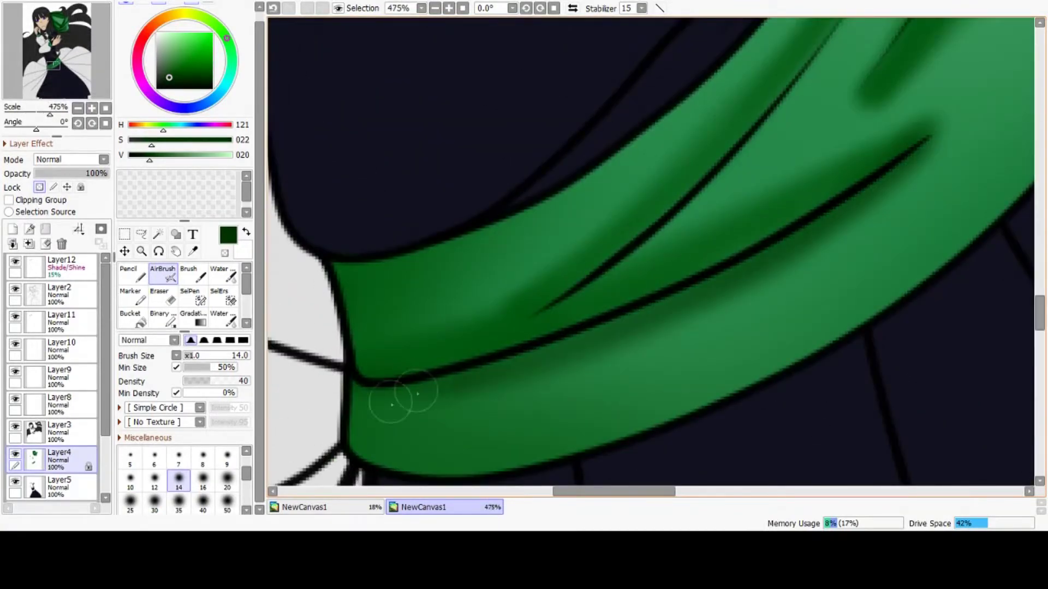
Deepen the shadows along the waist sash's fold lines, undoing the last strokes and repainting the upper fold
left_click_drag(391, 404, 364, 399)
left_click_drag(813, 205, 381, 346)
key("ctrl+z")
key("ctrl+z")
left_click_drag(744, 230, 670, 282)
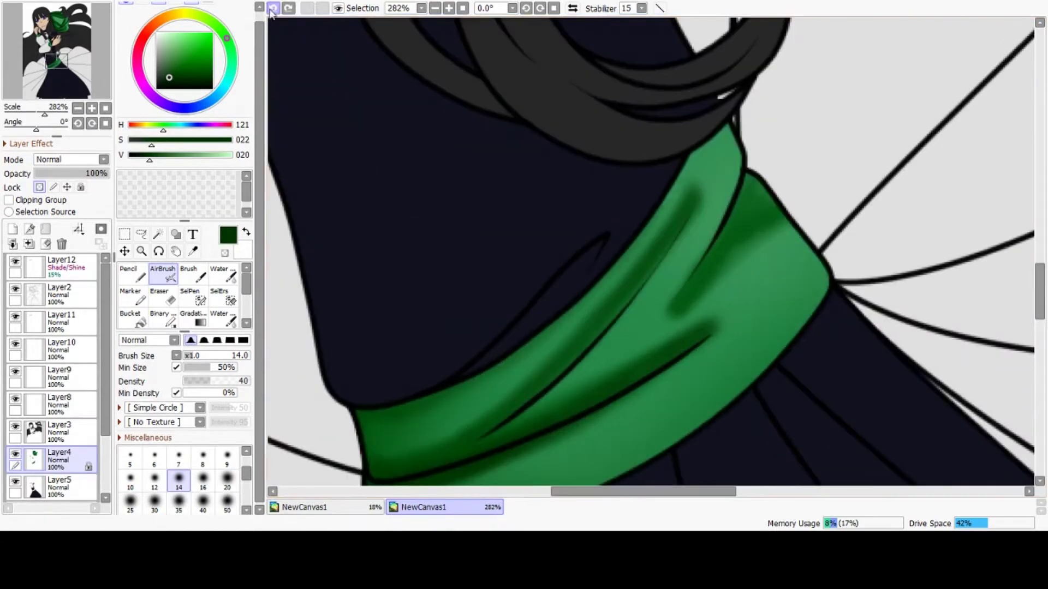
Shade the bodice's green trim and the edges of the green cuff with the deep green at brush sizes 9 and 5
key("bracketleft")
key("bracketleft")
key("bracketleft")
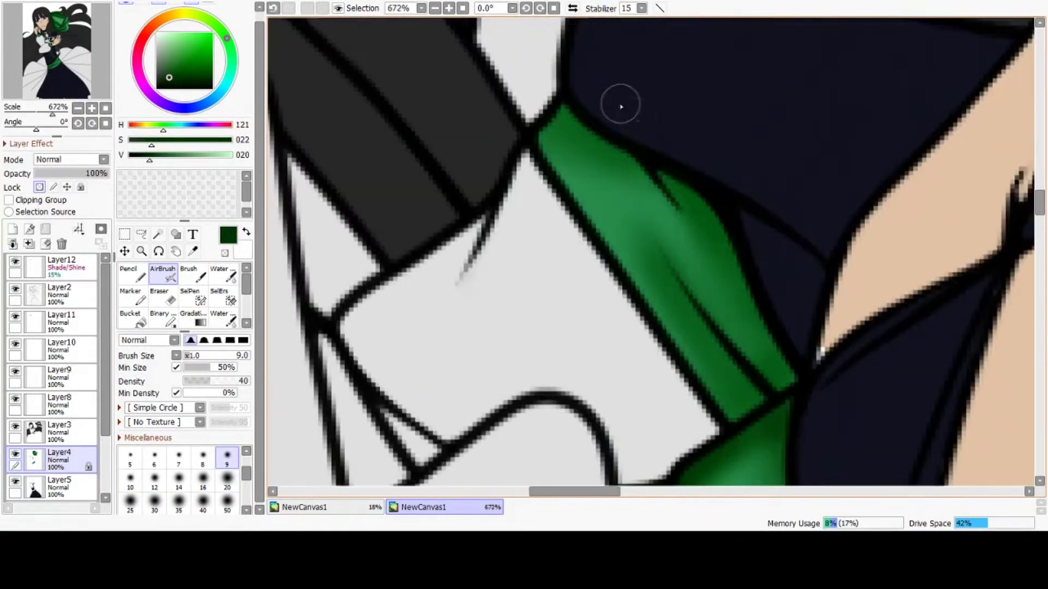
left_click_drag(654, 150, 756, 316)
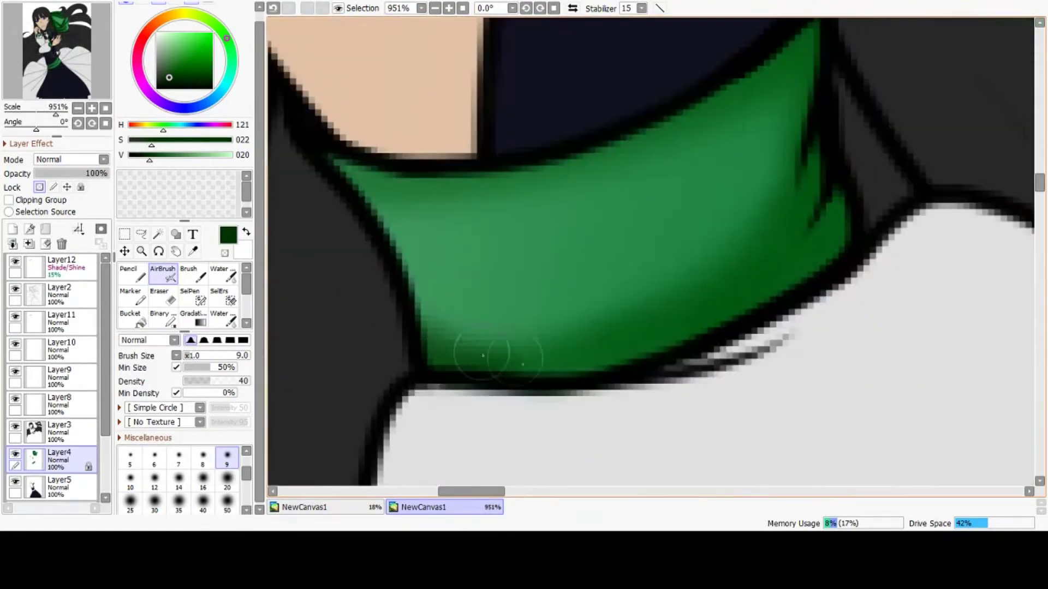
mouse_move(840, 164)
left_mouse_down()
mouse_move(865, 176)
mouse_move(802, 197)
left_mouse_up()
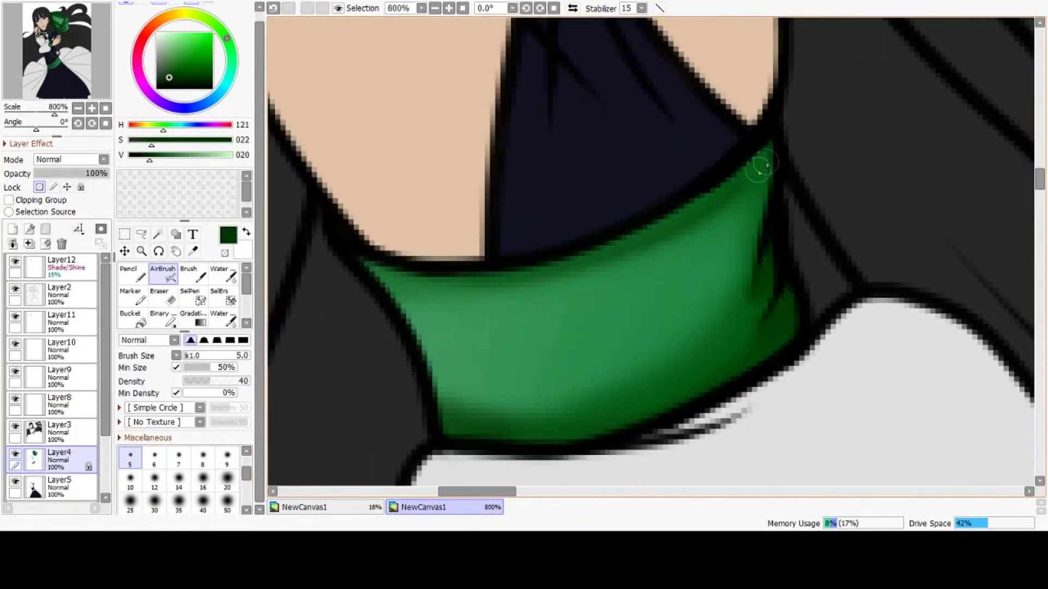
left_click_drag(759, 168, 771, 234)
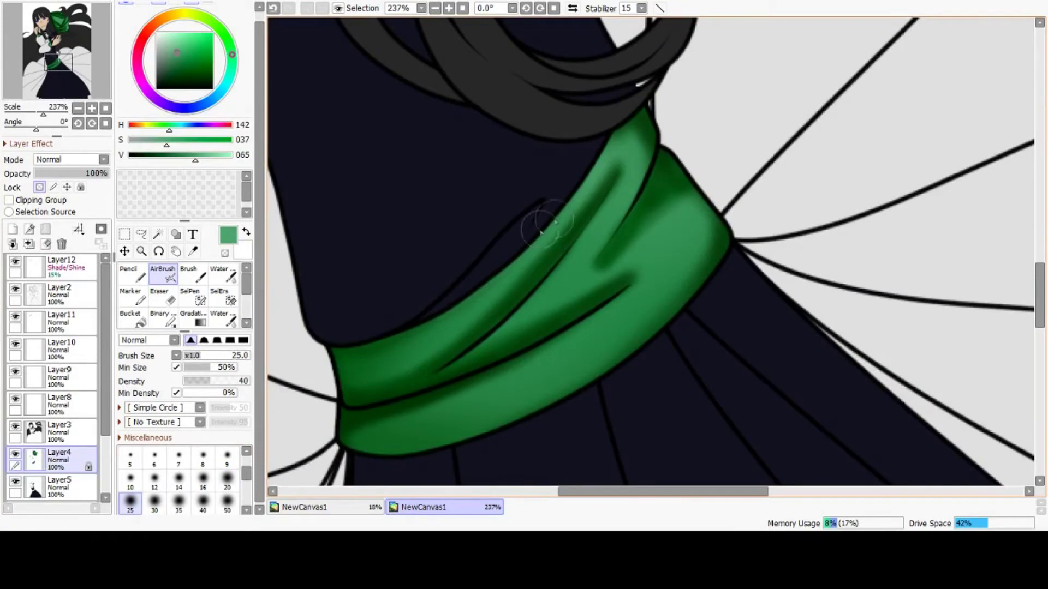
Brighten the raised areas of the waist sash with light green (H 142, S 37, V 65 to 71) at brush sizes 25 to 50
mouse_move(561, 219)
left_mouse_down()
mouse_move(359, 358)
mouse_move(534, 213)
left_mouse_up()
left_click(226, 503)
mouse_move(524, 440)
left_mouse_down()
mouse_move(401, 446)
mouse_move(681, 309)
left_mouse_up()
left_click(179, 502)
mouse_move(499, 344)
left_mouse_down()
mouse_move(715, 209)
mouse_move(453, 368)
left_mouse_up()
scroll(617, 251, "down", 4)
scroll(589, 321, "down", 6)
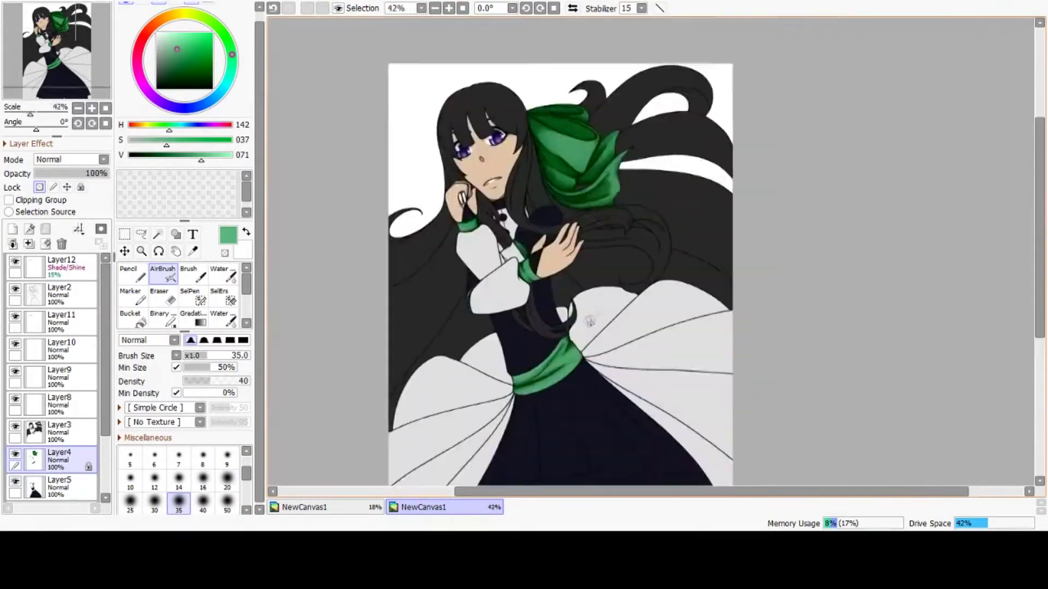
Undo a light-green stroke on the bow and add a smaller highlight at brush size 25
scroll(575, 352, "up", 8)
scroll(567, 382, "down", 8)
scroll(564, 130, "up", 10)
mouse_move(463, 145)
left_mouse_down()
mouse_move(699, 227)
mouse_move(366, 97)
mouse_move(644, 90)
left_mouse_up()
left_click(274, 7)
left_click(226, 480)
left_click(131, 503)
mouse_move(391, 91)
left_mouse_down()
mouse_move(660, 101)
mouse_move(377, 90)
left_mouse_up()
Highlight the bow's upper loop with light green (H 142, S 37, V 71) at brush size 16
scroll(599, 234, "down", 5)
scroll(671, 227, "up", 3)
scroll(672, 227, "down", 5)
scroll(600, 218, "up", 4)
left_click(203, 480)
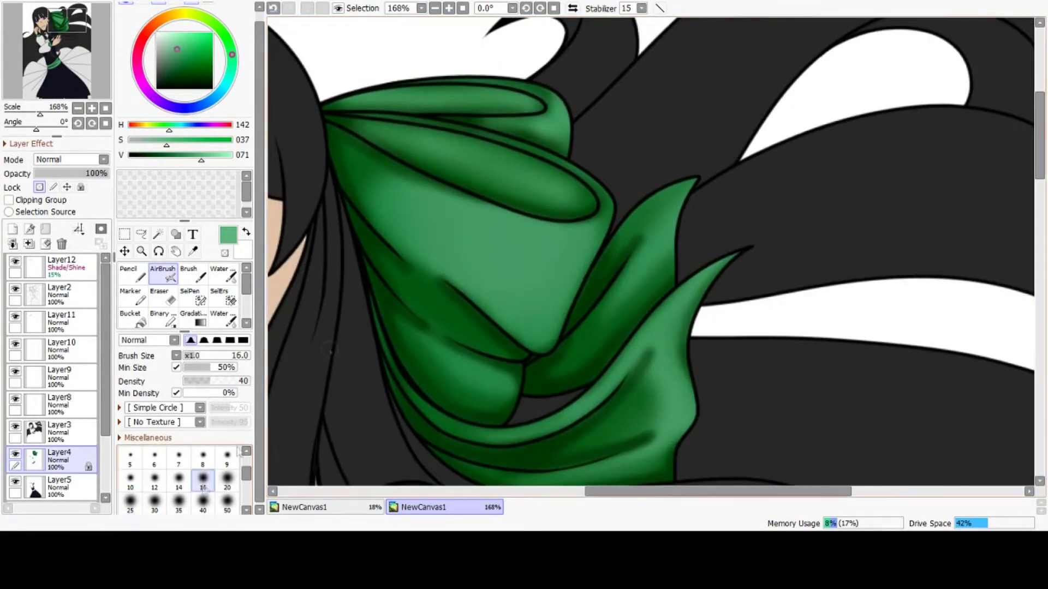
scroll(485, 196, "up", 4)
scroll(524, 240, "down", 4)
scroll(591, 151, "down", 2)
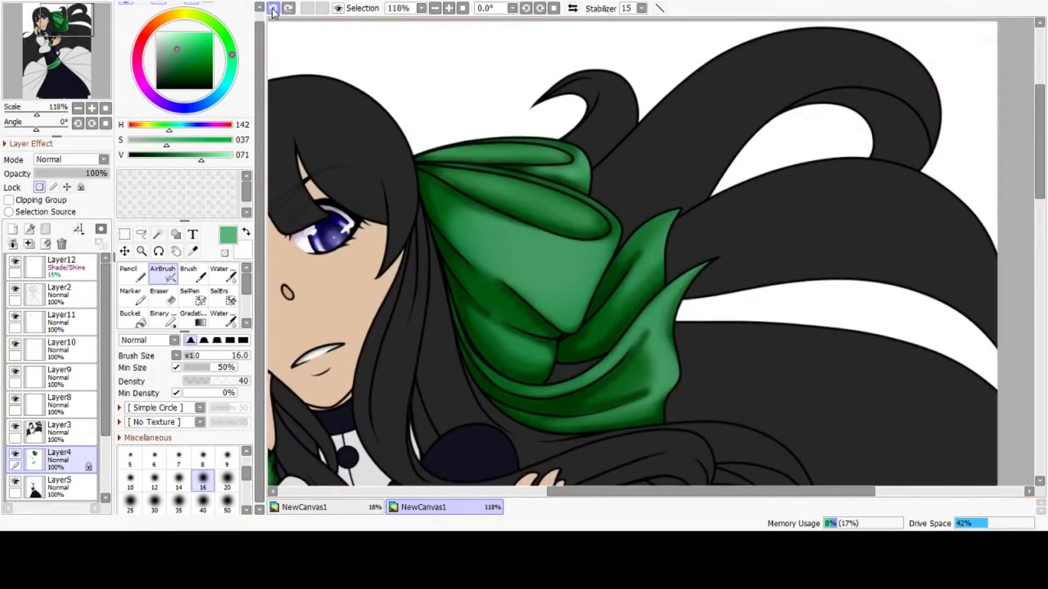
scroll(585, 175, "up", 8)
mouse_move(406, 162)
left_mouse_down()
mouse_move(586, 179)
mouse_move(379, 162)
mouse_move(508, 164)
left_mouse_up()
Sample dark greens from the bow (H 126, S 25, V 27 and H 127, S 28, V 25) and shade inside its top loop
right_click(318, 150)
scroll(508, 191, "down", 8)
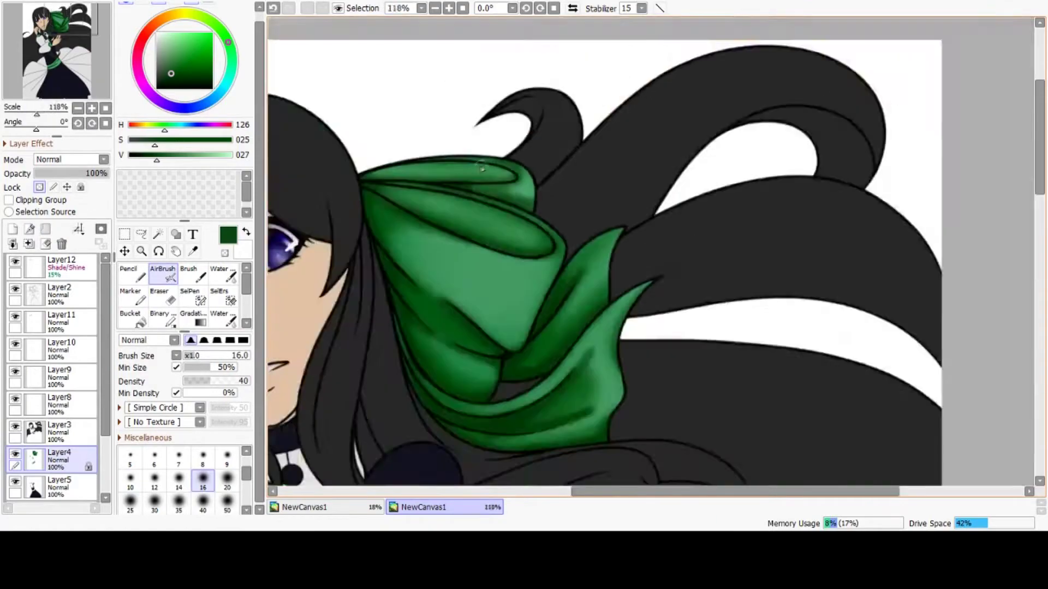
scroll(489, 167, "up", 4)
left_click(313, 233, "alt")
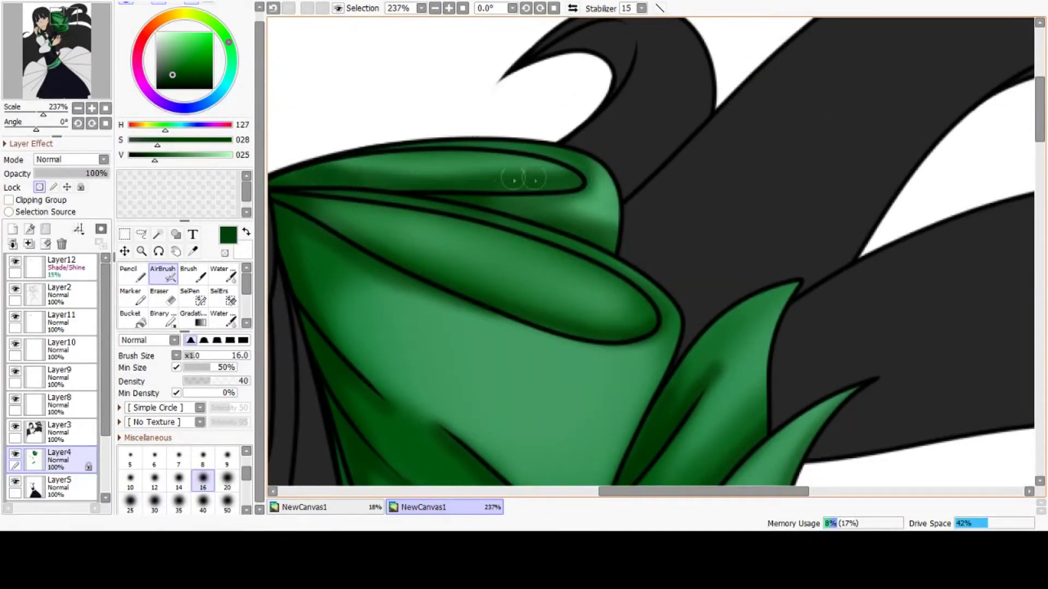
scroll(441, 155, "down", 4)
scroll(287, 218, "up", 3)
Lighten the bow's upper loops with sampled mid green (H 142, S 38, V 64) at brush size 50
left_click(288, 218, "alt")
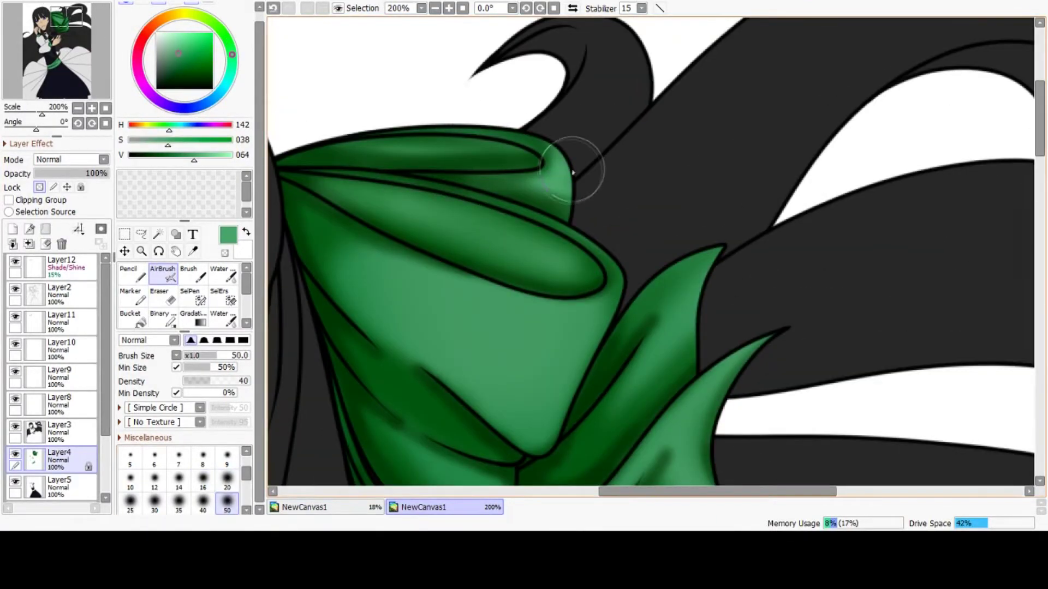
left_click_drag(469, 156, 300, 159)
scroll(436, 174, "down", 4)
scroll(436, 174, "up", 4)
left_click_drag(486, 180, 592, 241)
scroll(423, 180, "down", 4)
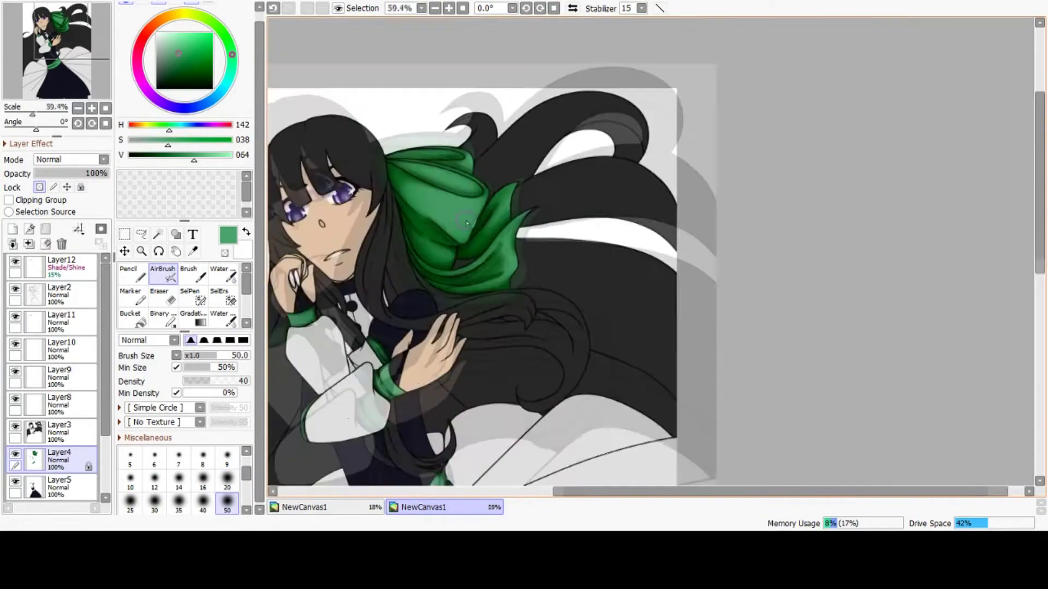
scroll(424, 180, "up", 4)
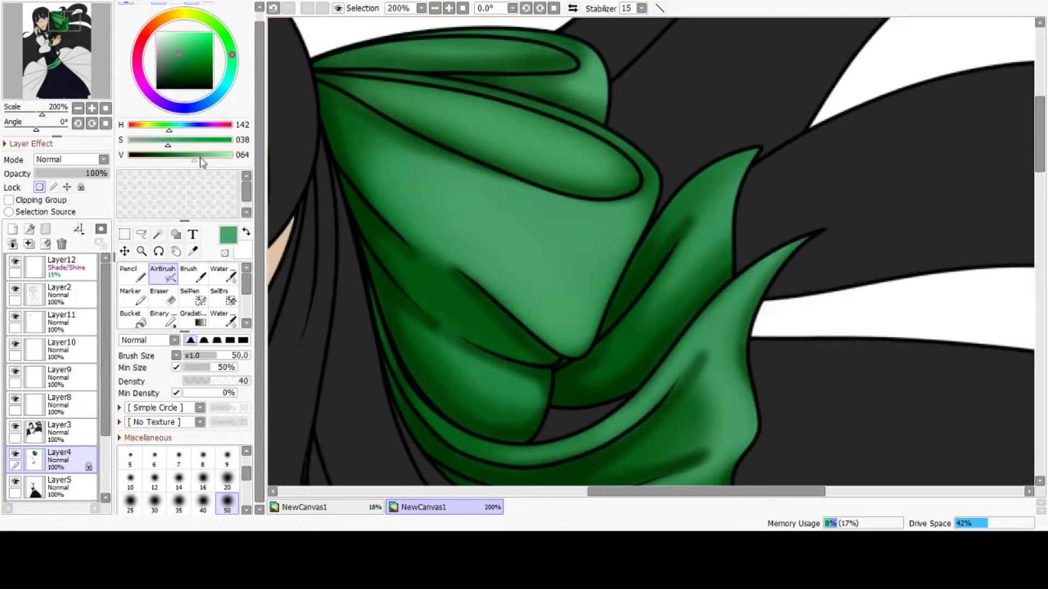
Undo the last stroke and lighten the bow's lower loop folds with brighter green (V 67) at brush size 30
key("ctrl+z")
left_click(155, 502)
mouse_move(403, 267)
left_mouse_down()
mouse_move(510, 342)
mouse_move(442, 289)
left_mouse_up()
scroll(466, 271, "down", 3)
scroll(475, 328, "up", 4)
mouse_move(382, 234)
left_mouse_down()
mouse_move(536, 351)
mouse_move(436, 311)
left_mouse_up()
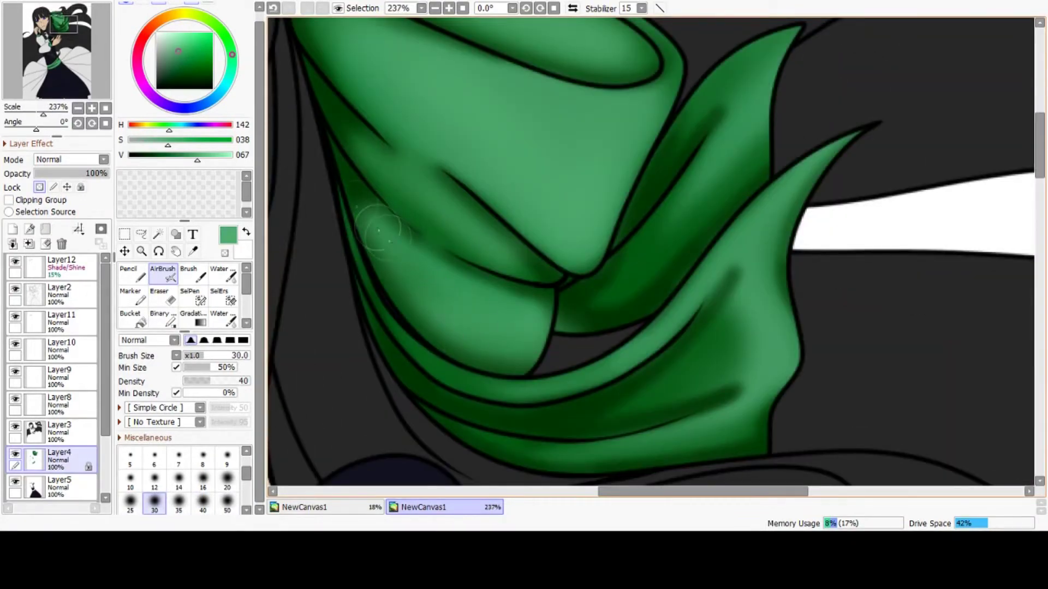
Deepen the folds of the lower ribbon and the tail beside the knot with dark green (H 122, S 24, V 22) at size 30
scroll(371, 241, "down", 3)
scroll(560, 227, "up", 3)
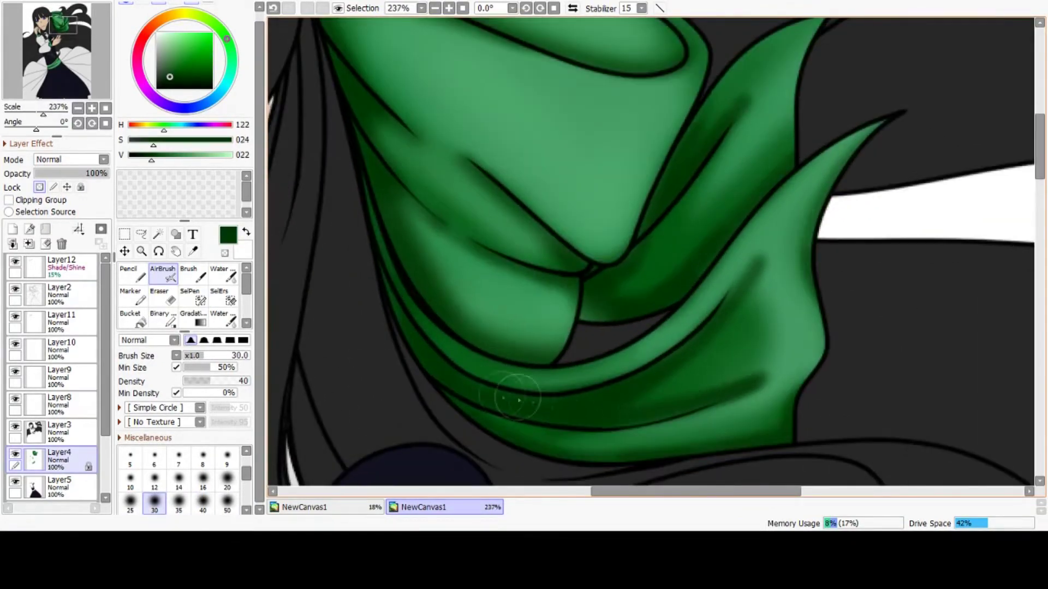
scroll(512, 306, "down", 3)
scroll(589, 287, "up", 3)
right_click(503, 312)
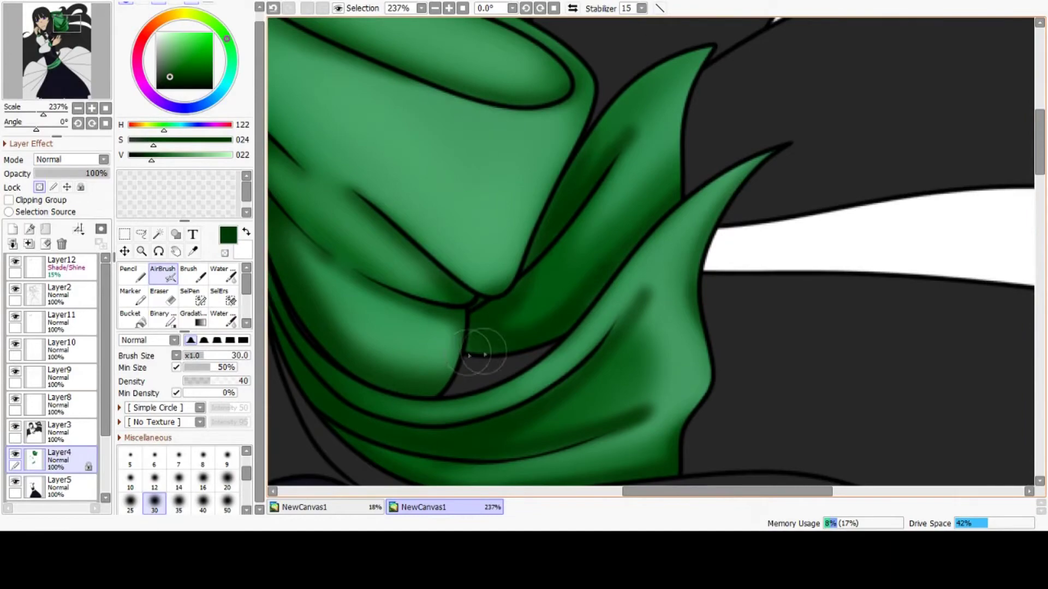
left_click_drag(485, 355, 521, 343)
Lighten the middle of the bow's upper ribbon tail with sampled green (H 142, S 41, V 64), undoing one stroke along the way
scroll(590, 240, "down", 3)
right_click(650, 234)
scroll(649, 218, "up", 2)
mouse_move(610, 218)
left_mouse_down()
mouse_move(489, 335)
mouse_move(613, 215)
left_mouse_up()
key("ctrl+z")
right_click(565, 311)
left_click_drag(523, 311, 613, 214)
scroll(596, 177, "down", 4)
scroll(596, 159, "down", 1)
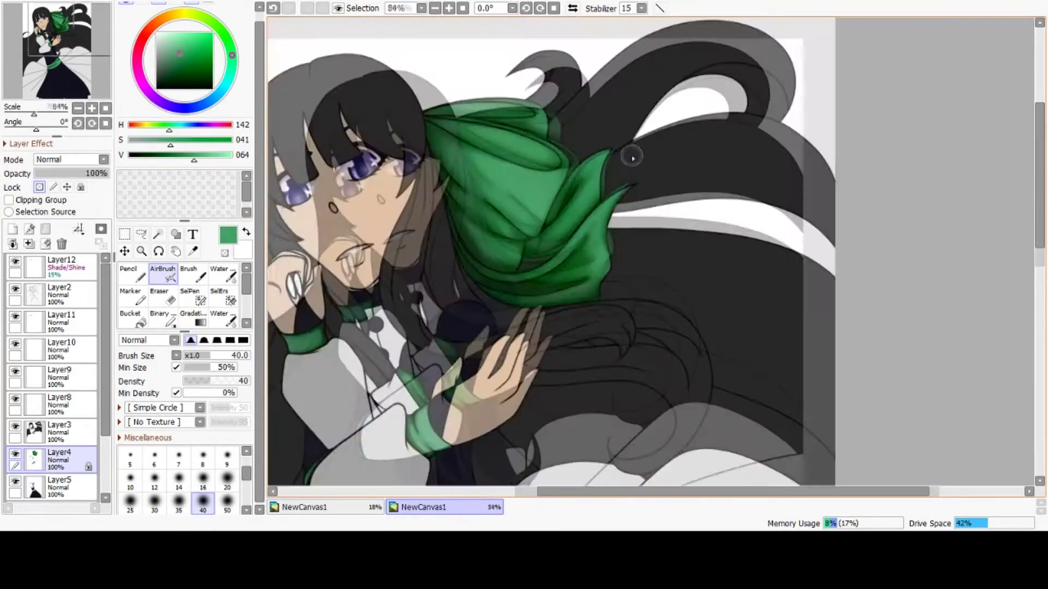
scroll(598, 264, "up", 2)
scroll(513, 242, "up", 2)
left_click_drag(404, 323, 624, 171)
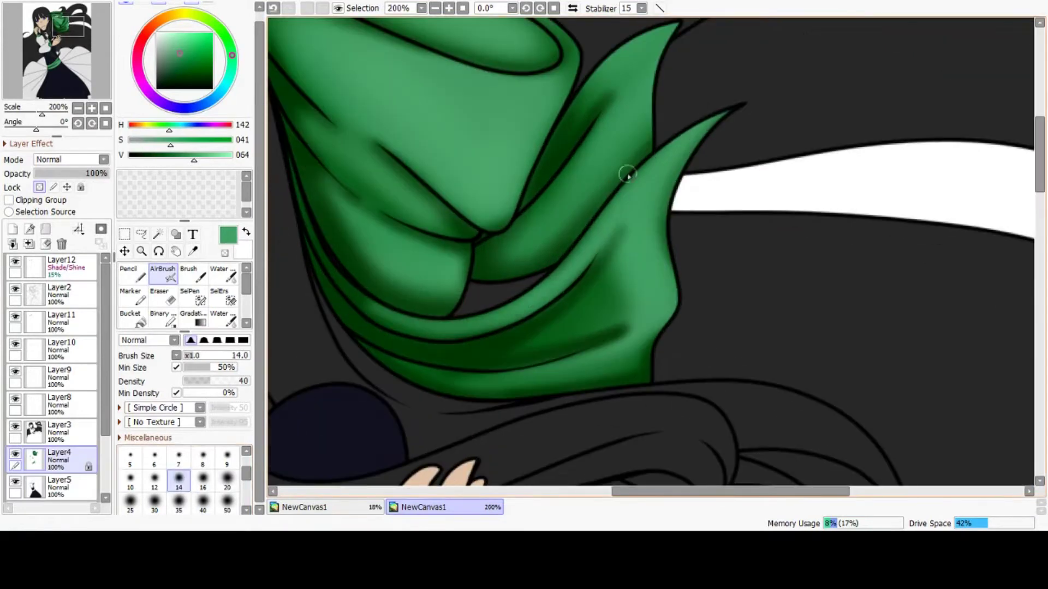
left_click(274, 9)
left_click(154, 502)
left_click_drag(374, 298, 470, 329)
left_click(274, 9)
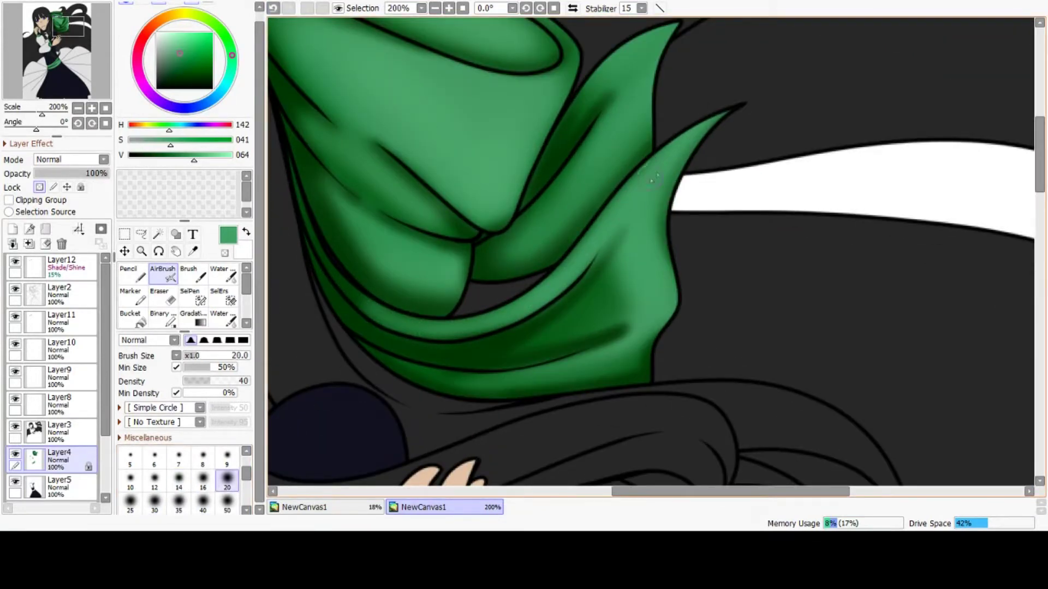
Blend the shadow edge on the bow's lower ribbon tail with green sampled from the canvas at brush size 20
scroll(380, 320, "up", 1)
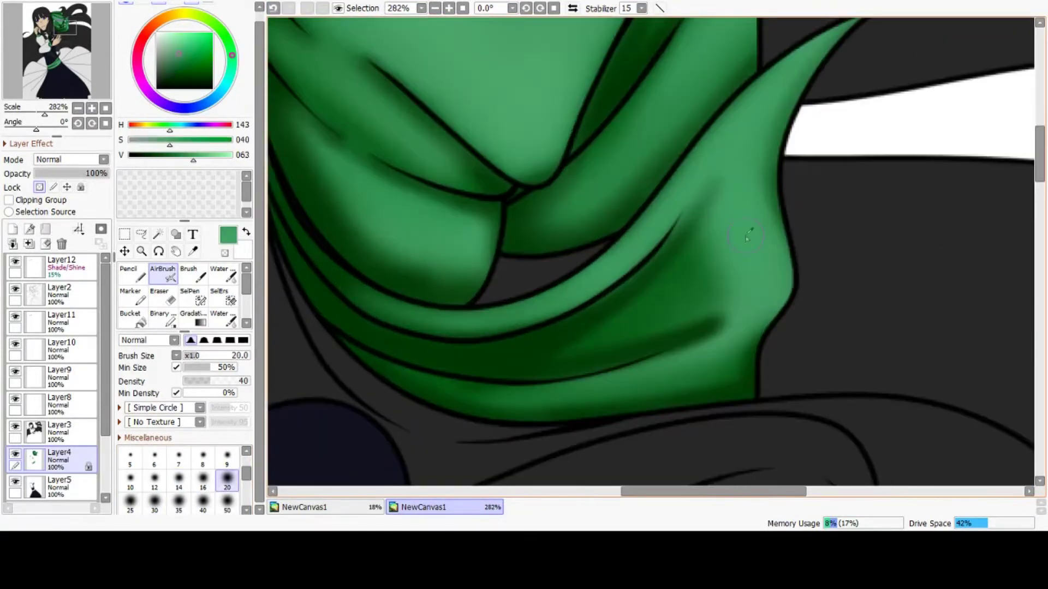
right_click(601, 316)
left_click_drag(643, 276, 716, 185)
left_click_drag(698, 196, 682, 229)
scroll(579, 314, "down", 2)
scroll(542, 432, "up", 1)
Undo the size 50 blending on the lower ribbon tail and soften its fold shadow at brush size 35
left_click(227, 502)
mouse_move(668, 273)
left_mouse_down()
mouse_move(667, 240)
mouse_move(469, 330)
mouse_move(513, 325)
left_mouse_up()
left_click(275, 8)
left_click(274, 8)
left_click(179, 502)
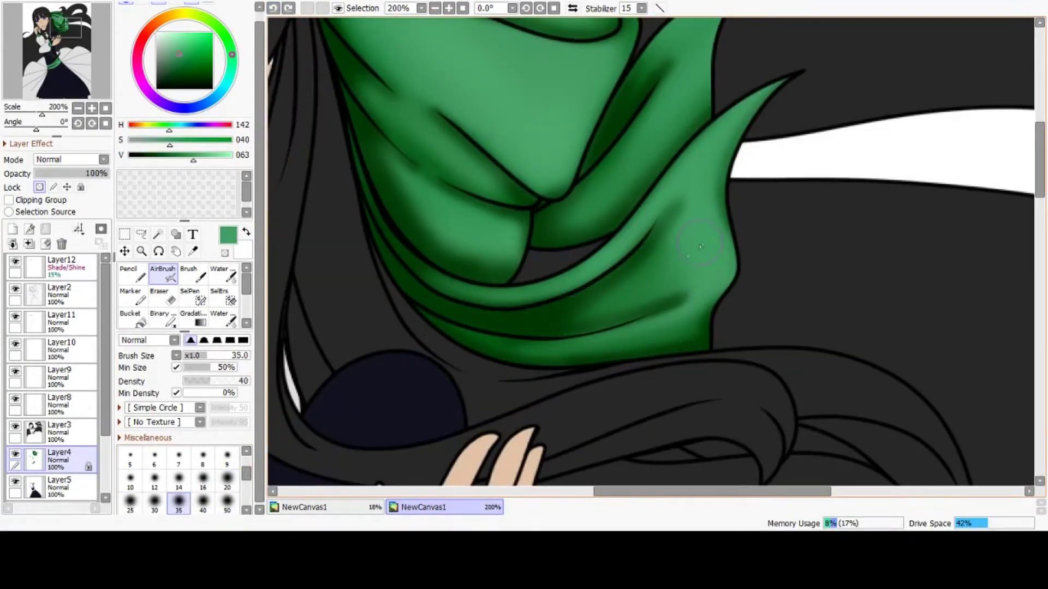
left_click_drag(657, 265, 516, 325)
Darken the bottom edge of the bow's lower ribbon with dark green (H 122, S 24, V 22) at brush size 35
right_click(471, 322)
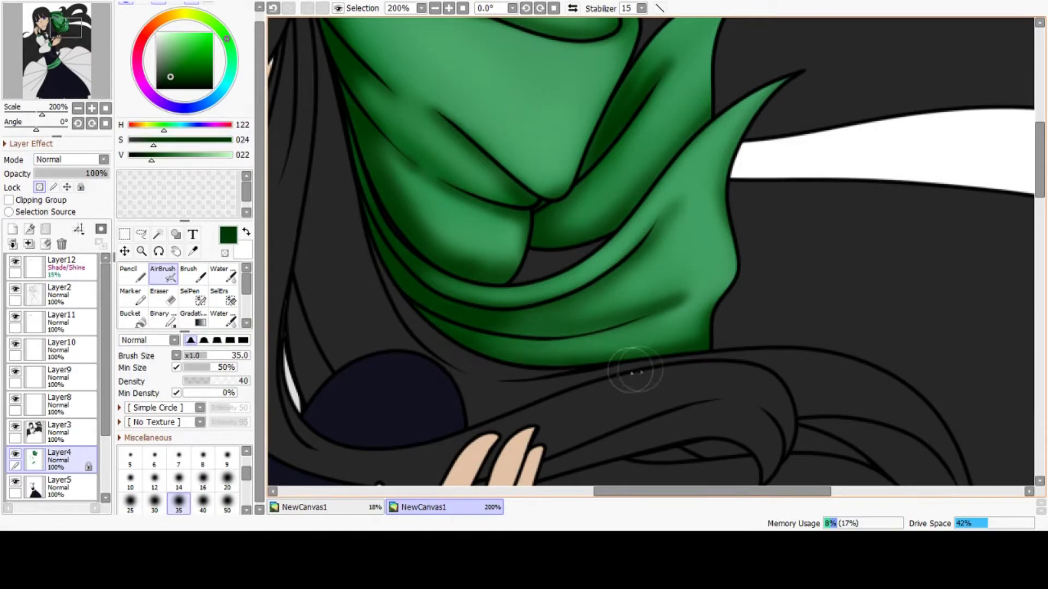
left_click_drag(584, 378, 704, 361)
scroll(628, 392, "down", 2)
Make a broad airbrush pass over the waist sash with dark green (H 142, S 47, V 31) and set the brush size to 350
right_click(682, 268)
left_click(227, 502)
scroll(513, 273, "down", 11)
scroll(203, 505, "down", 1)
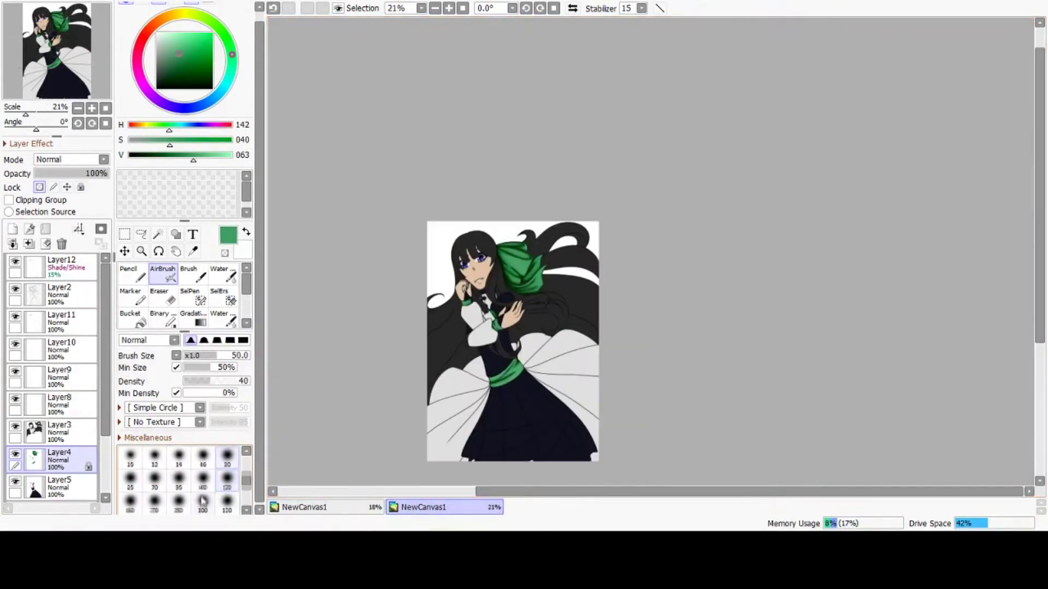
scroll(203, 505, "down", 2)
left_click(227, 503)
scroll(570, 356, "up", 3)
right_click(482, 232)
left_click(203, 502)
scroll(475, 248, "up", 2)
left_click_drag(476, 421, 492, 341)
left_click(227, 479)
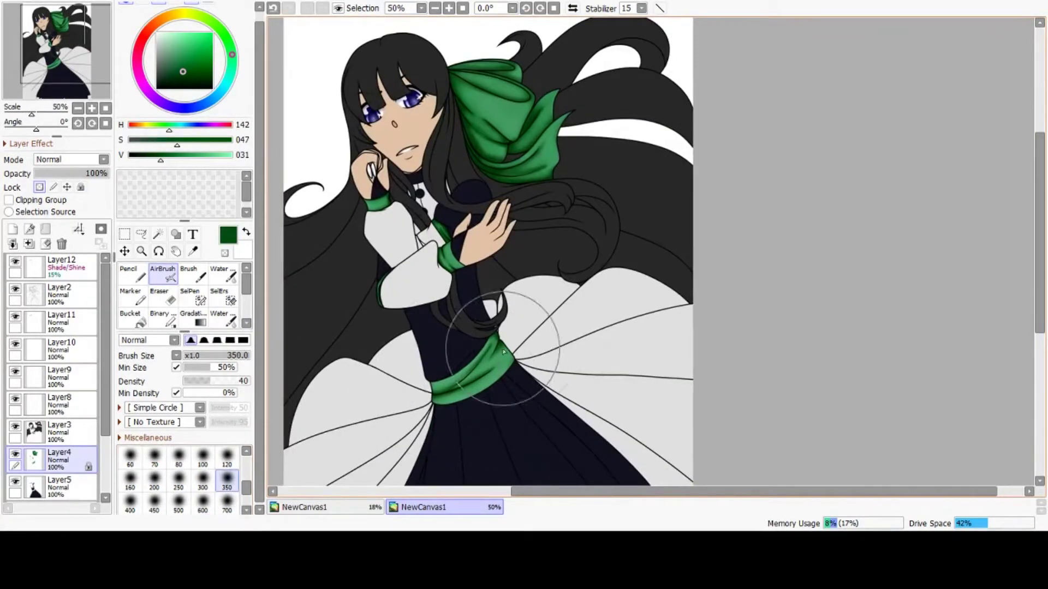
Reduce the brush size to 120 and softly darken the bow's outer areas with the dark green
scroll(583, 343, "down", 2)
scroll(491, 153, "up", 1)
left_click(227, 457)
scroll(535, 170, "up", 4)
scroll(473, 278, "down", 4)
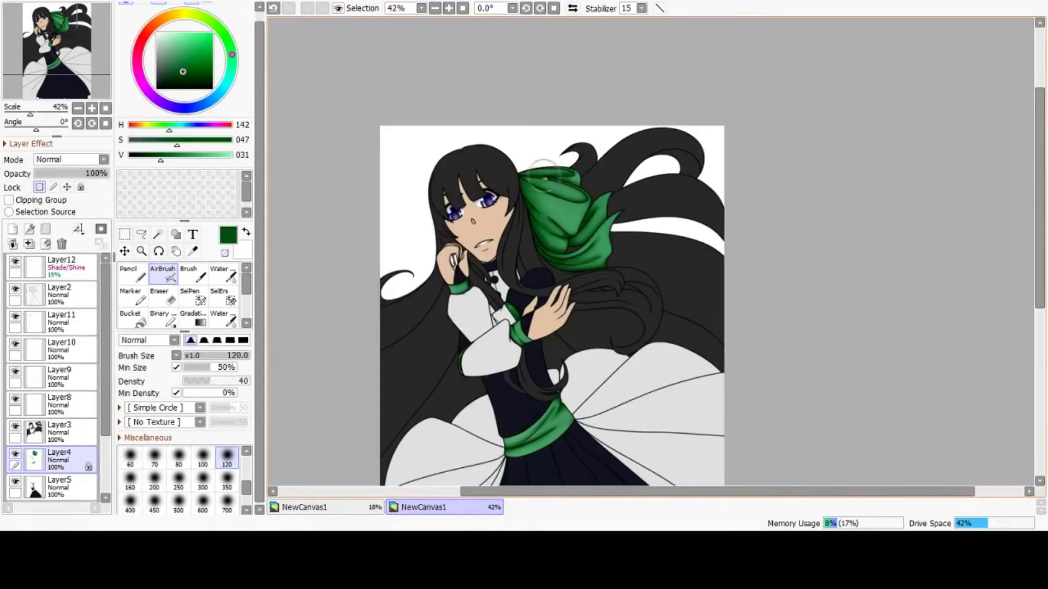
scroll(562, 365, "up", 4)
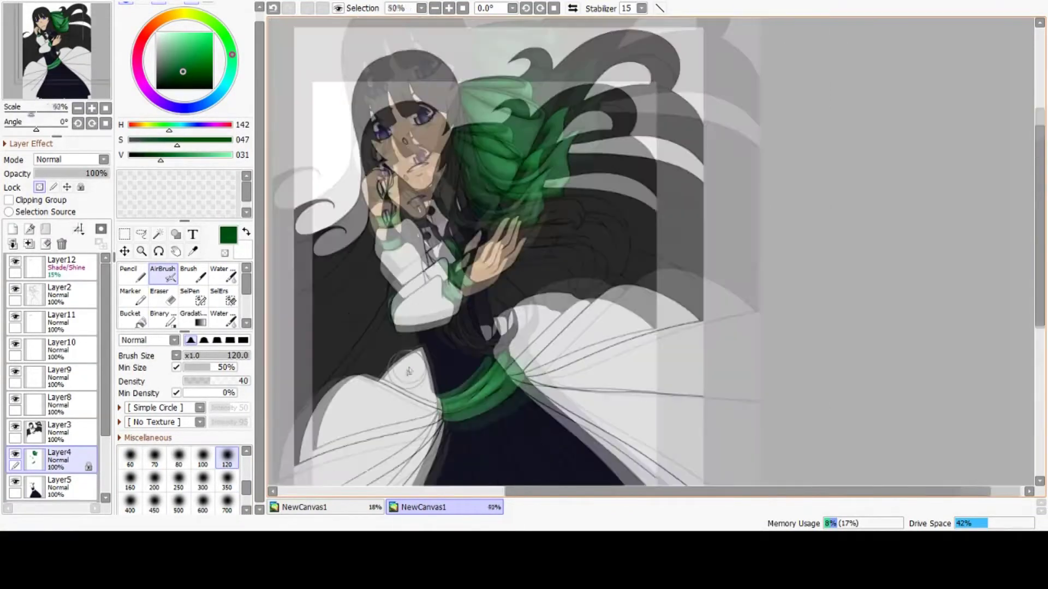
Switch to Layer5 and prepare a near-black navy (H 244, S 6, V 9) for the dress at airbrush size 60
left_click(360, 316, "alt")
scroll(360, 317, "down", 3)
scroll(360, 317, "up", 1)
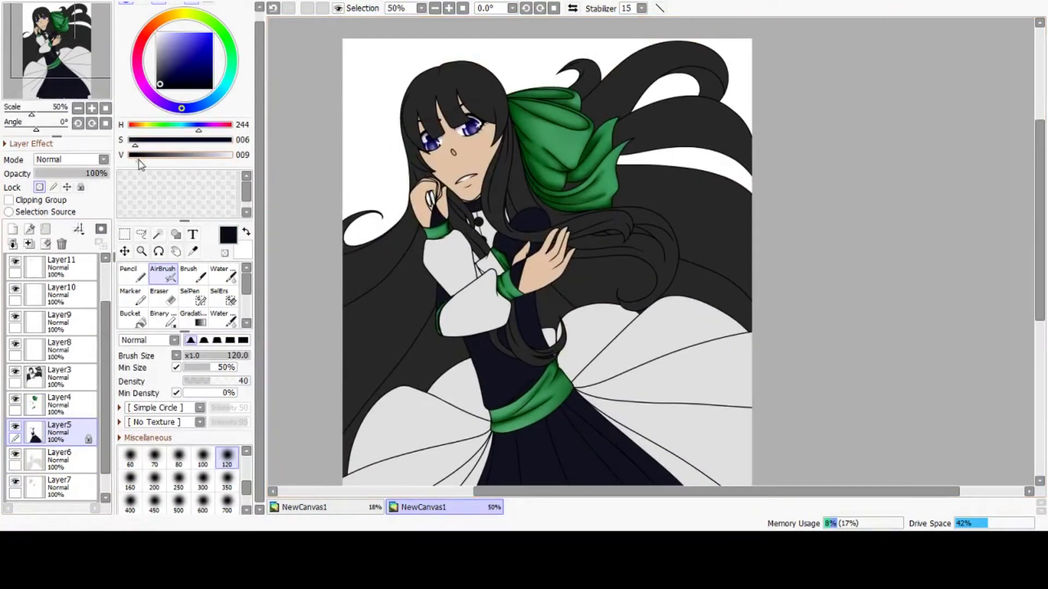
left_click(130, 458)
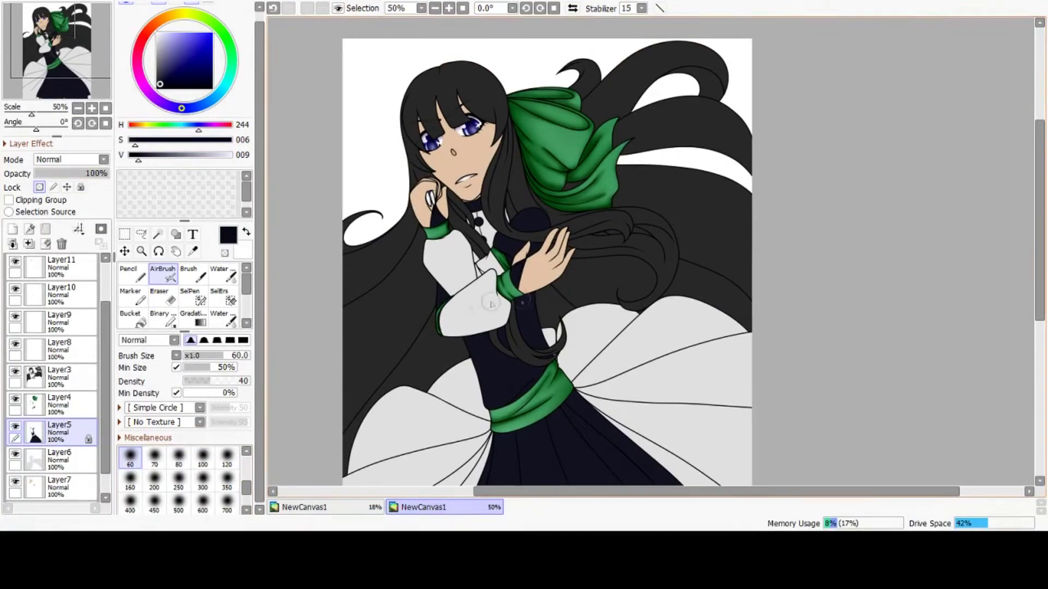
Shade the dark collar and its round buttons with the near-black navy at brush size 20
scroll(475, 196, "up", 8)
scroll(213, 475, "up", 2)
left_click(227, 480)
scroll(483, 201, "up", 1)
left_click(227, 458)
scroll(484, 218, "up", 5)
scroll(391, 322, "down", 4)
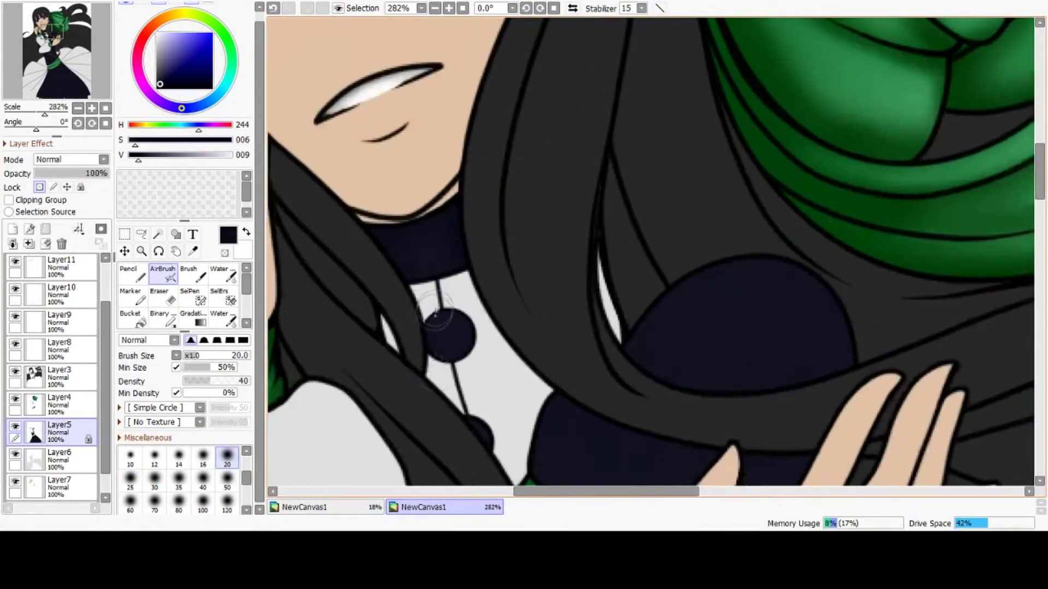
Lighten the chest of the dress with a lighter navy (H 244, S 6, V 27) at airbrush size 50
scroll(431, 311, "down", 4)
scroll(415, 166, "up", 3)
scroll(349, 256, "down", 2)
left_click(227, 504)
scroll(537, 306, "down", 1)
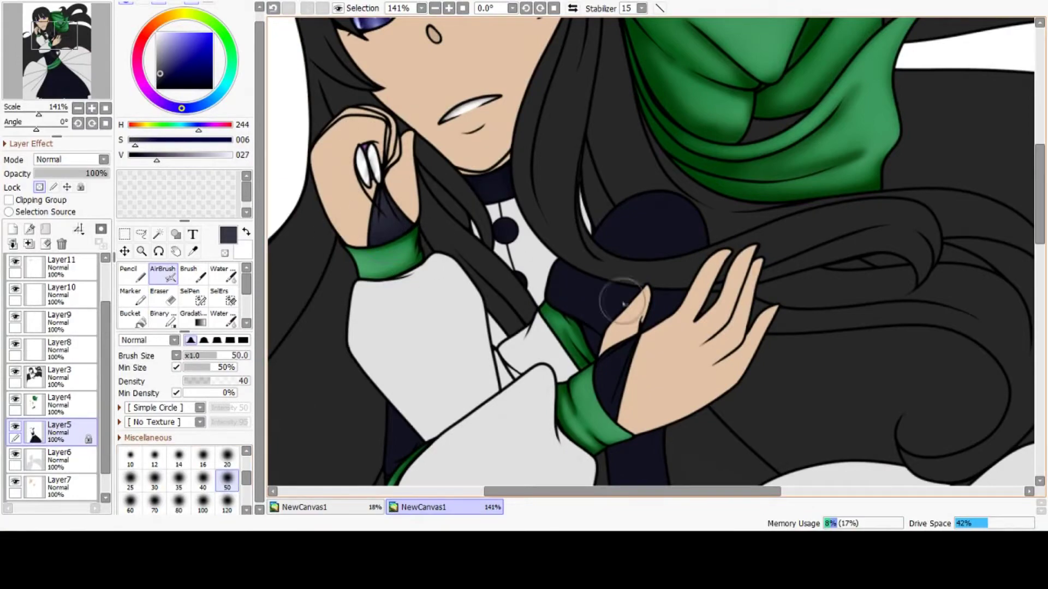
left_click_drag(622, 302, 576, 295)
scroll(636, 382, "down", 2)
scroll(545, 251, "down", 3)
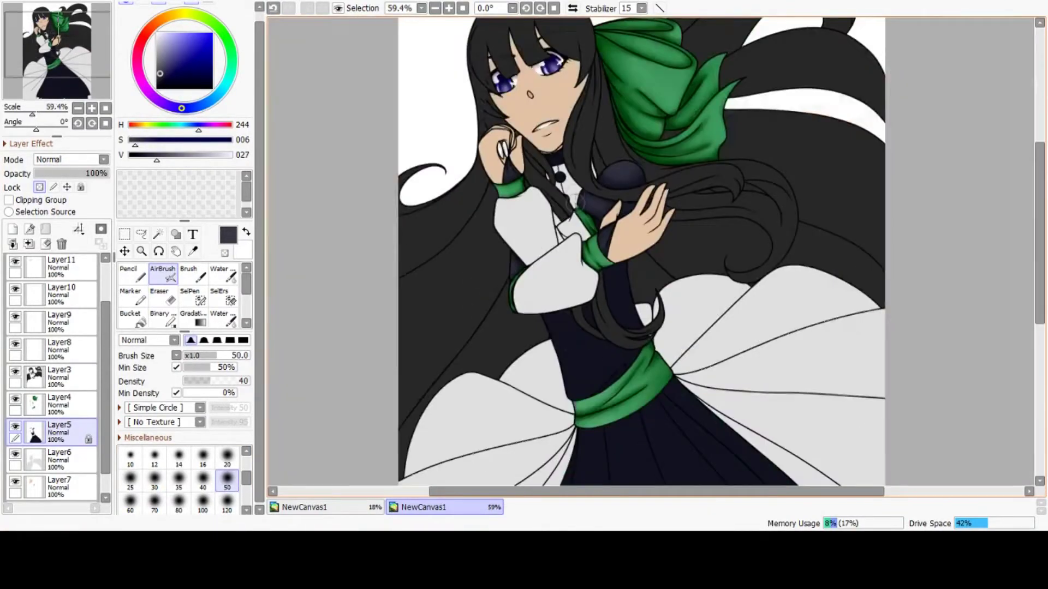
Softly brighten the bodice at brush size 120 and the skirt at size 350 with the lighter navy
scroll(553, 175, "up", 7)
scroll(545, 163, "down", 5)
scroll(232, 469, "down", 1)
left_click(227, 500)
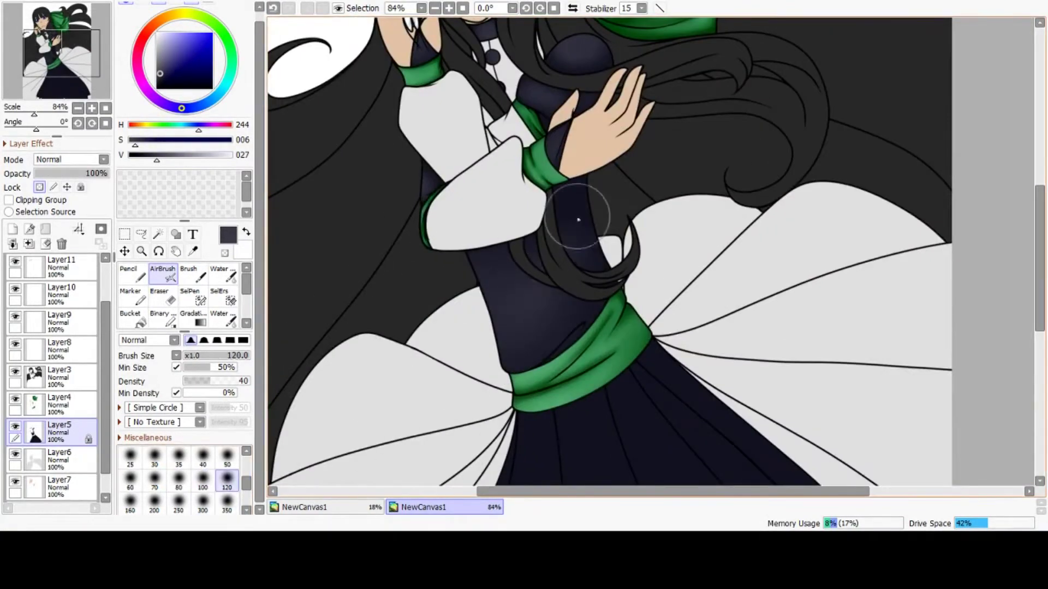
scroll(541, 262, "down", 3)
left_click_drag(544, 261, 592, 409)
scroll(609, 415, "down", 4)
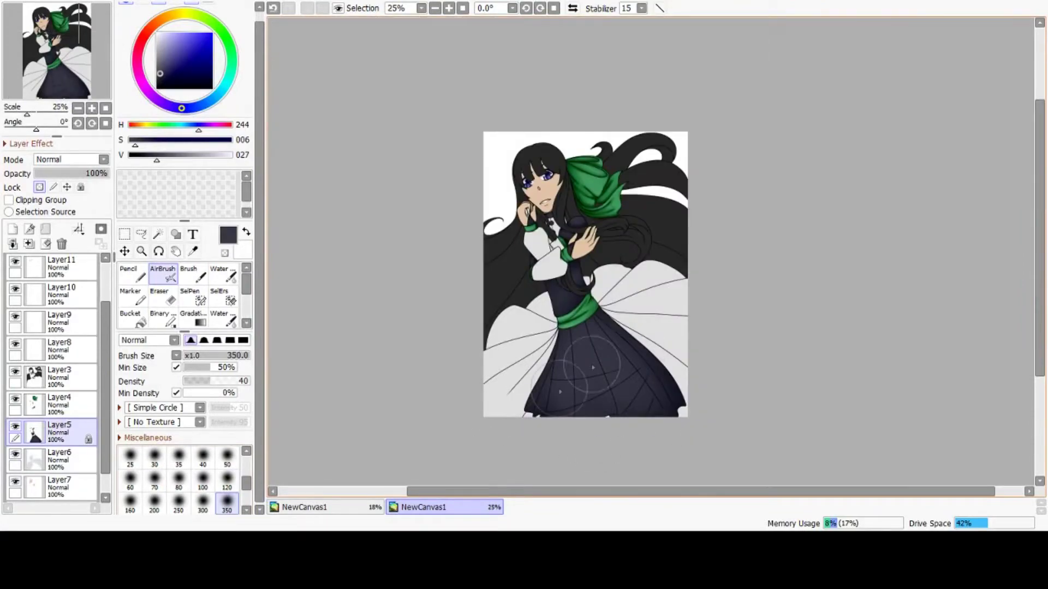
Shade the raised wrist's dark inner sleeve and the collar with near-black navy (H 244, S 6, V 5) at brush sizes 14 and 30
scroll(563, 241, "up", 6)
left_click(227, 457)
scroll(469, 157, "up", 11)
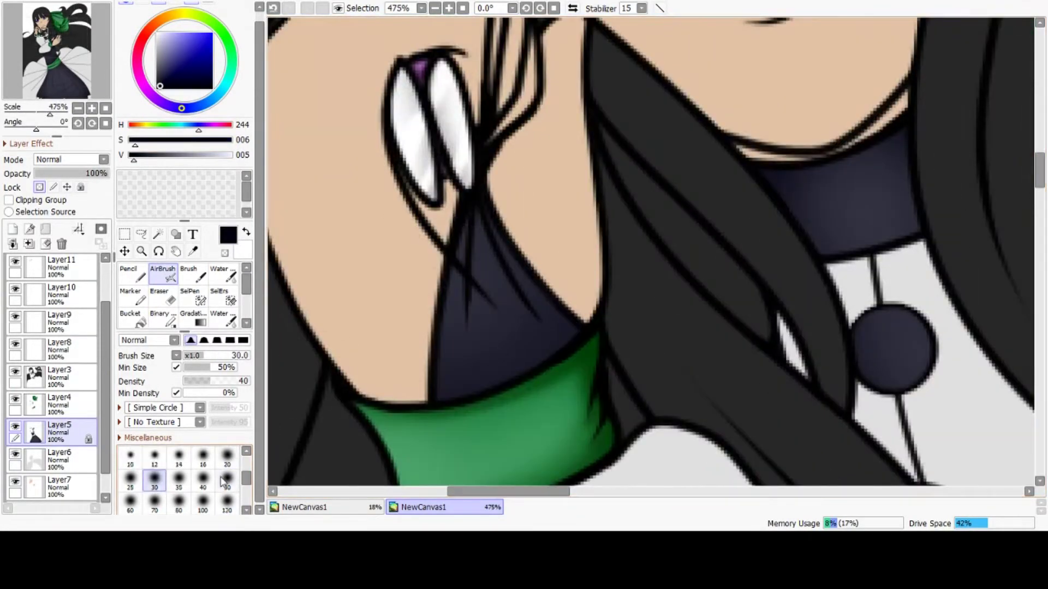
scroll(445, 232, "down", 3)
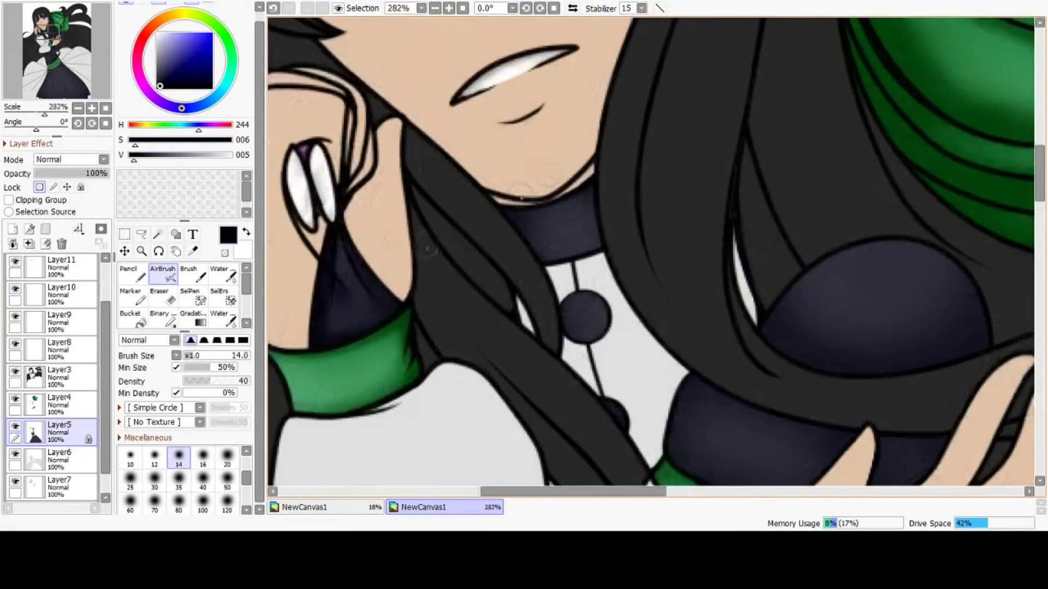
scroll(630, 260, "down", 2)
scroll(682, 256, "up", 1)
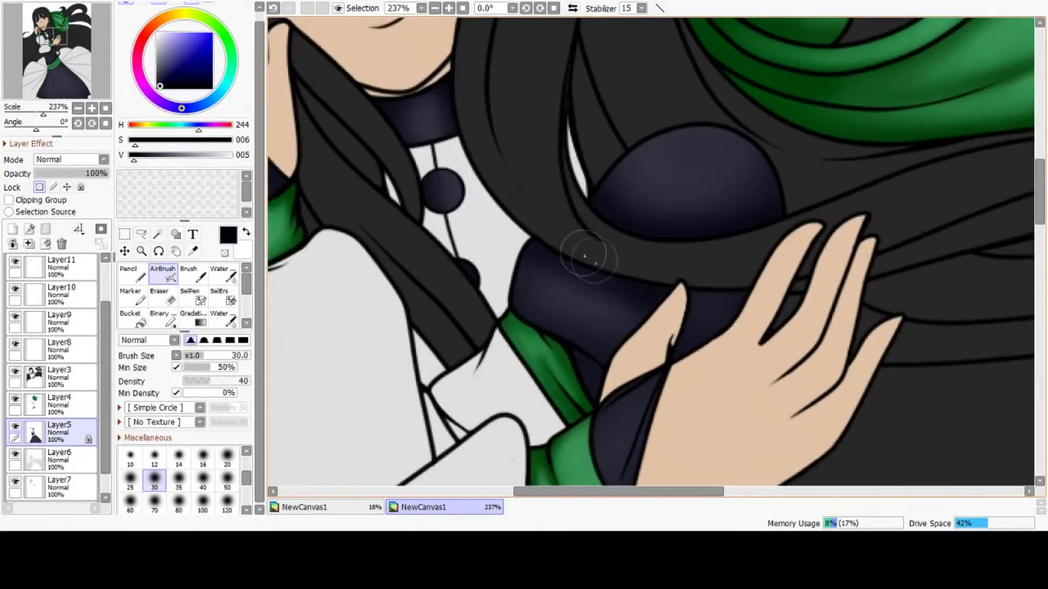
Darken the chest edges at brush size 30 and the bodice above the sash at size 80 with near-black navy
scroll(690, 327, "down", 2)
scroll(690, 338, "up", 1)
scroll(533, 304, "down", 3)
scroll(547, 247, "up", 4)
scroll(528, 267, "down", 4)
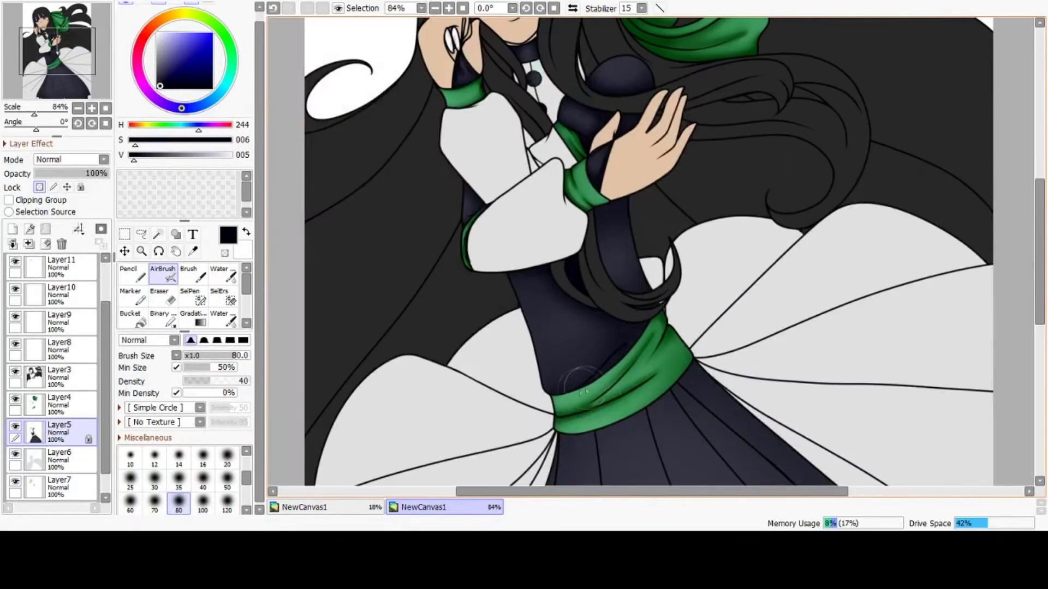
scroll(597, 284, "down", 4)
scroll(627, 414, "up", 3)
left_click_drag(578, 305, 567, 285)
Darken the top of the skirt below the sash at brush size 100, then broaden the shading at size 500
key("bracketright")
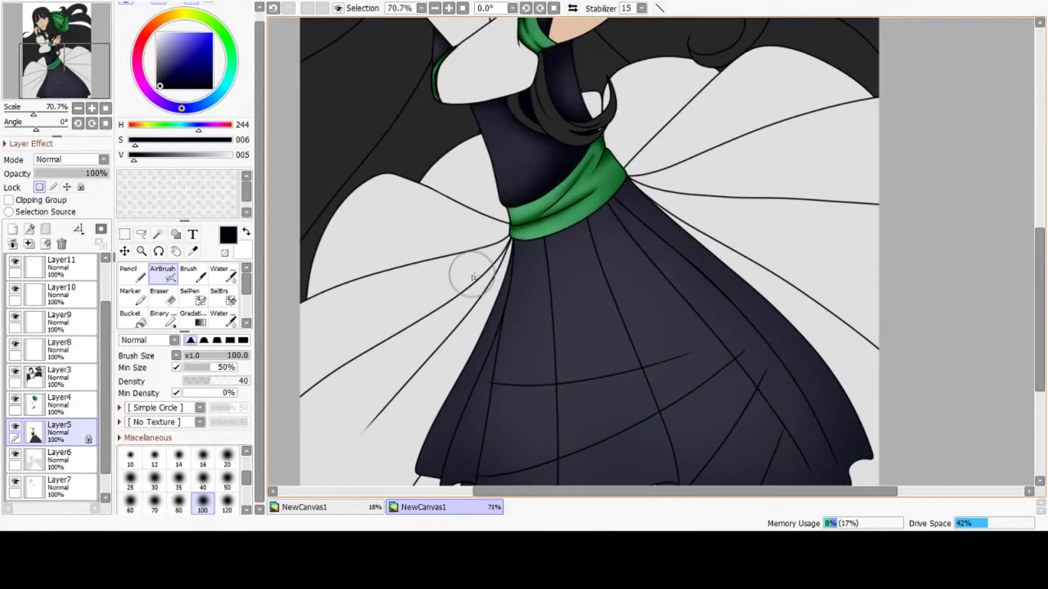
left_click_drag(518, 260, 649, 218)
scroll(474, 262, "down", 2)
key("bracketright")
key("bracketright")
key("bracketright")
key("bracketright")
key("bracketright")
key("bracketright")
key("bracketright")
key("bracketright")
key("bracketright")
key("bracketright")
key("bracketright")
key("bracketleft")
key("bracketleft")
key("bracketleft")
key("bracketleft")
key("bracketleft")
key("bracketleft")
key("bracketleft")
key("bracketleft")
key("bracketleft")
key("bracketleft")
key("bracketleft")
key("bracketleft")
key("bracketleft")
key("bracketleft")
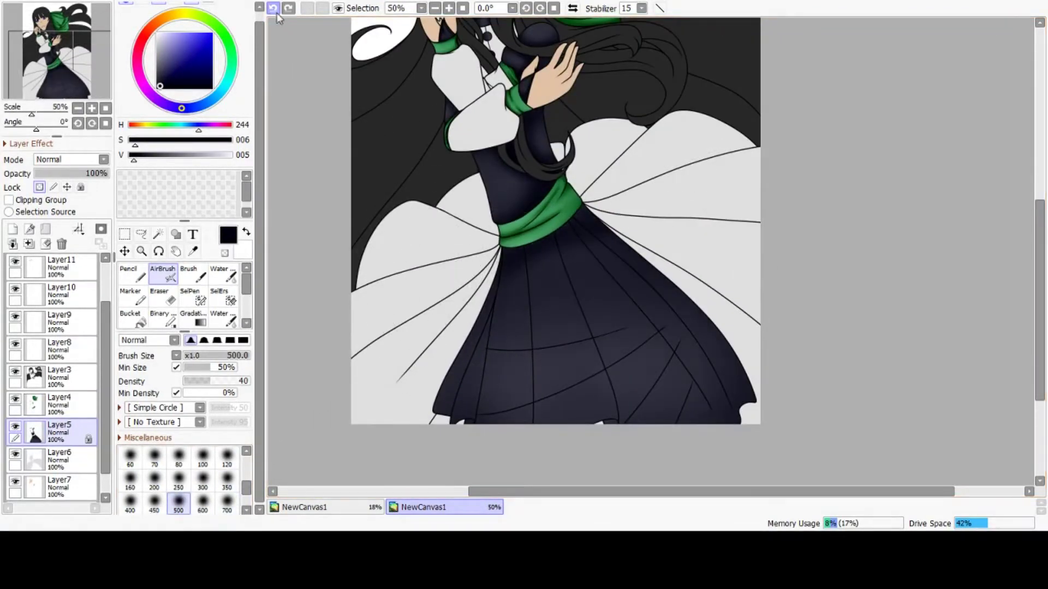
Shade the skirt's outermost left fold at brush size 50 and undo the last stroke
scroll(475, 299, "up", 2)
key("bracketleft")
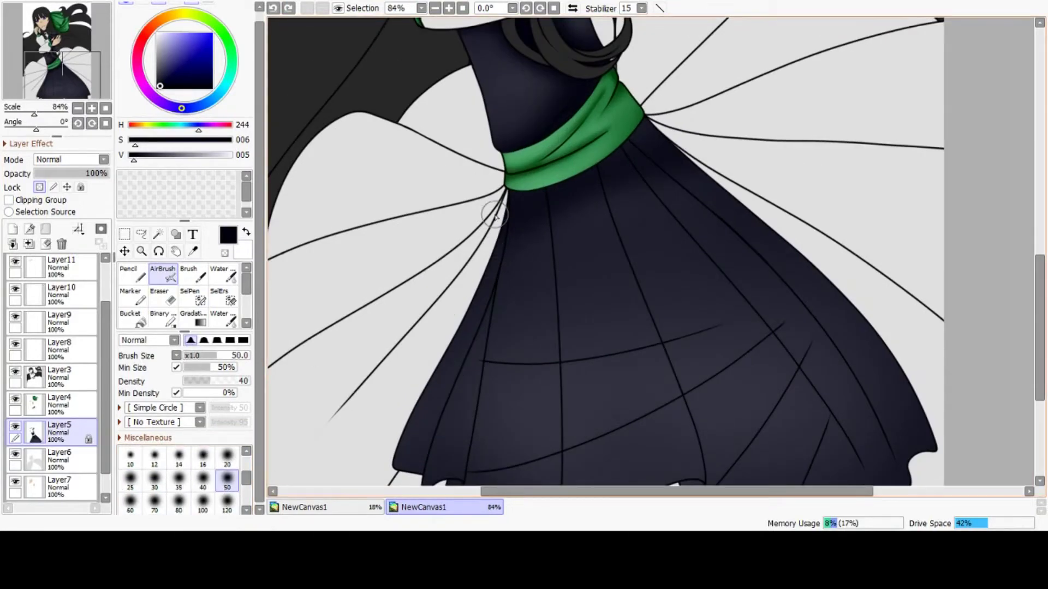
scroll(493, 173, "down", 2)
scroll(456, 285, "up", 5)
left_click_drag(528, 173, 429, 416)
left_click_drag(519, 210, 496, 262)
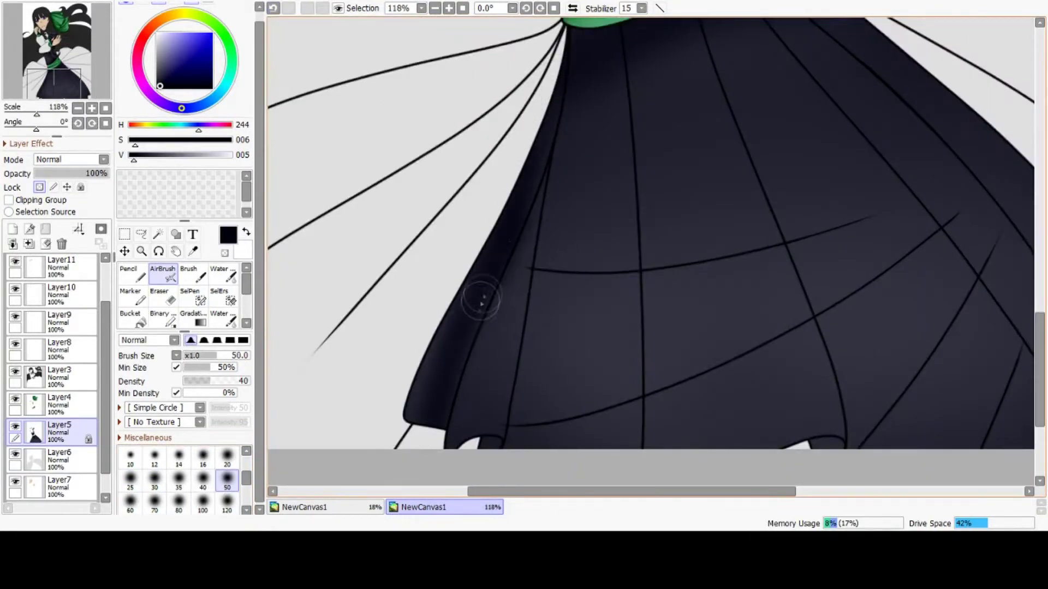
left_click_drag(540, 191, 519, 241)
scroll(519, 241, "up", 1)
scroll(510, 284, "down", 1)
left_click(278, 13)
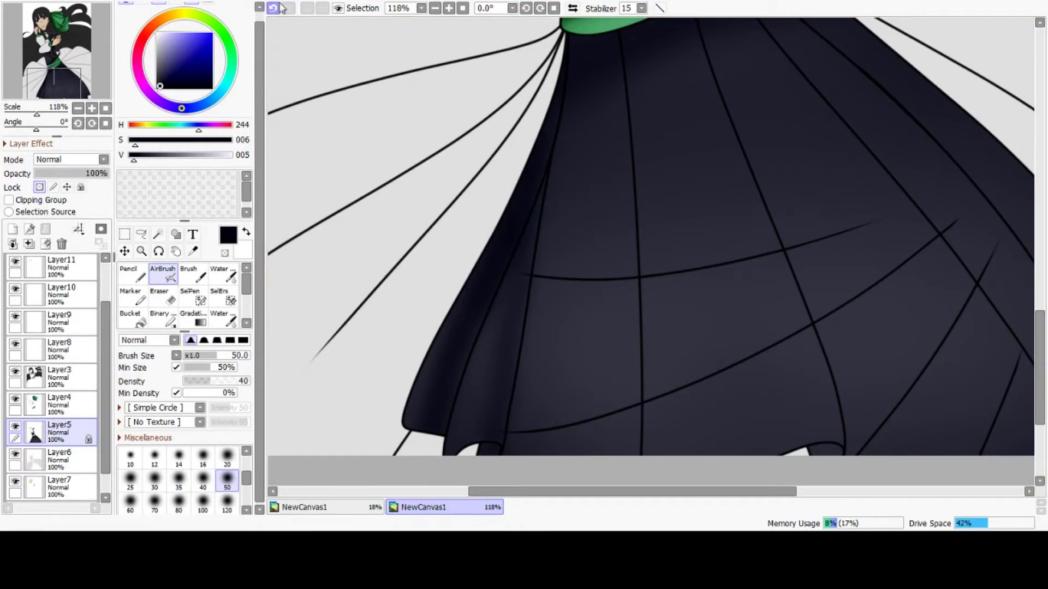
Darken the small turned-up undersides along the skirt's hem at brush size 20
left_click_drag(502, 457, 480, 455)
scroll(507, 349, "down", 3)
scroll(649, 401, "up", 6)
left_click_drag(720, 410, 753, 409)
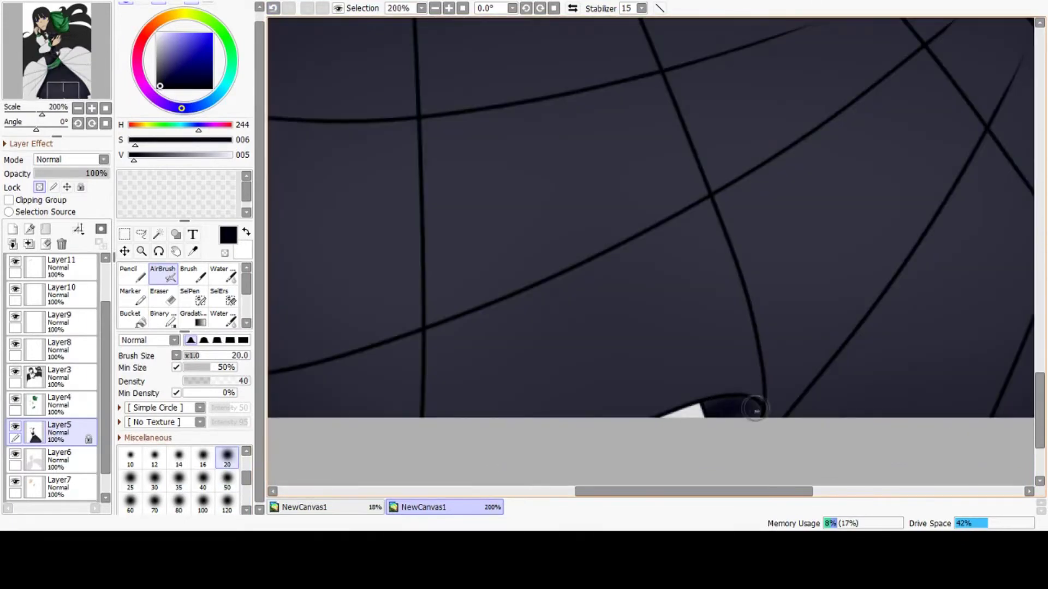
scroll(754, 409, "down", 6)
scroll(928, 404, "up", 4)
scroll(830, 332, "down", 3)
Shade along the skirt's left pleats down to the hem with near-black navy at brush size 70
key("bracketright")
key("bracketright")
key("bracketright")
key("bracketright")
scroll(518, 218, "up", 2)
scroll(488, 268, "down", 4)
scroll(489, 227, "up", 2)
key("bracketright")
key("bracketright")
key("bracketright")
key("bracketright")
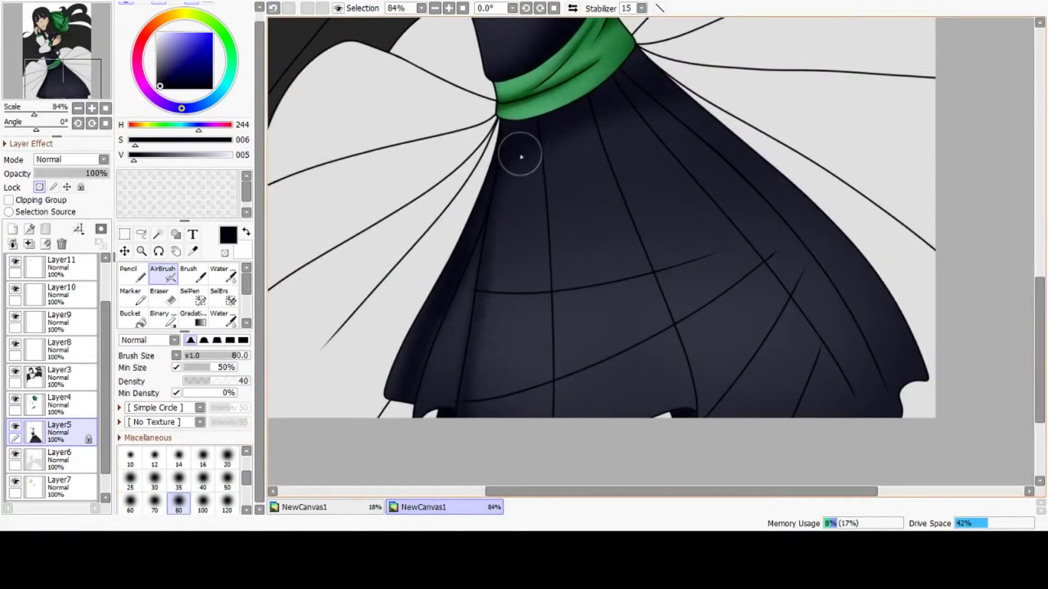
key("bracketleft")
left_click_drag(484, 263, 472, 406)
left_click_drag(536, 166, 534, 392)
scroll(533, 273, "down", 2)
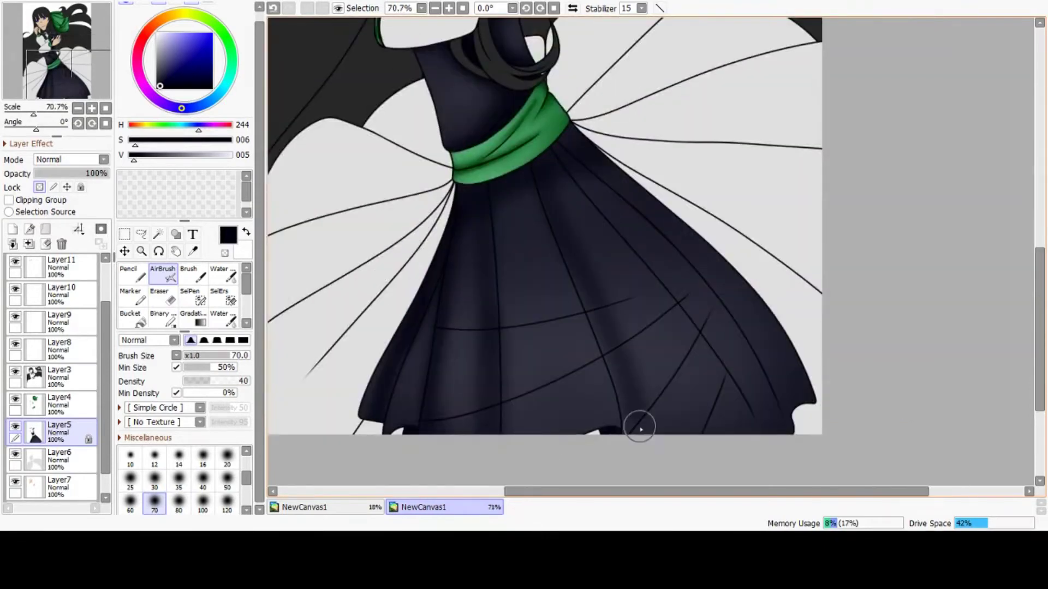
left_click_drag(568, 204, 637, 418)
left_click(273, 8)
left_click(274, 8)
left_click(273, 8)
left_click_drag(493, 278, 505, 426)
left_click(274, 9)
Broadly darken the skirt's middle and right pleats and the diagonal folds near the hem at brush size 120
left_click_drag(552, 146, 655, 475)
left_click_drag(564, 167, 730, 331)
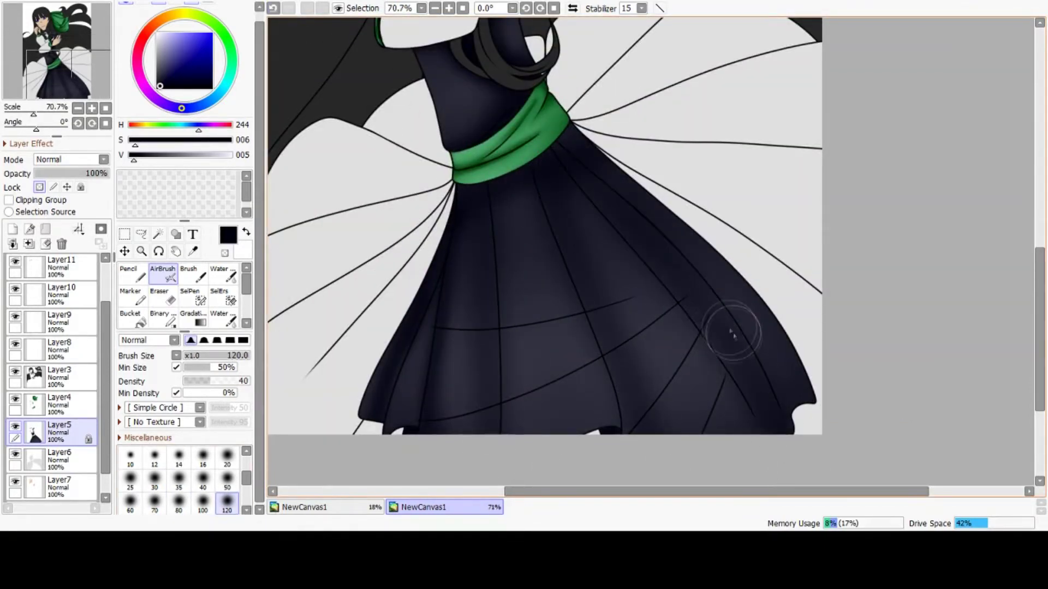
scroll(600, 218, "down", 3)
scroll(633, 164, "up", 4)
mouse_move(630, 225)
left_mouse_down()
mouse_move(395, 267)
mouse_move(643, 232)
mouse_move(418, 377)
left_mouse_up()
left_click(273, 9)
left_click_drag(729, 255, 627, 390)
left_click_drag(753, 327, 734, 395)
scroll(688, 453, "down", 4)
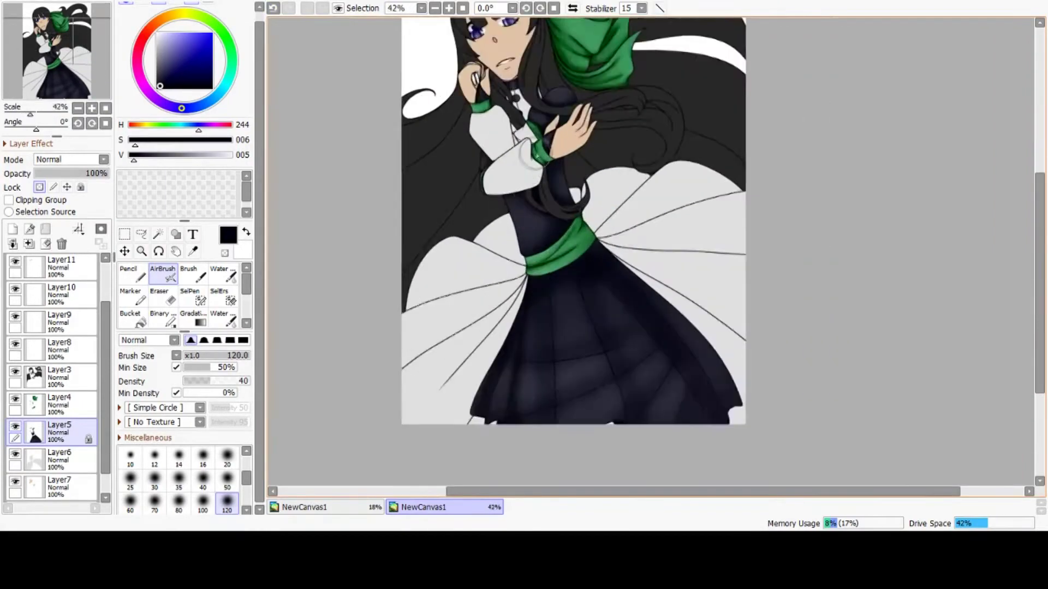
Deepen the bodice shading above the sash at brush size 120, and prepare a darker navy (H 240, S 6, V 3) at size 50
scroll(652, 147, "up", 4)
scroll(573, 295, "down", 3)
scroll(583, 156, "up", 3)
scroll(523, 216, "down", 8)
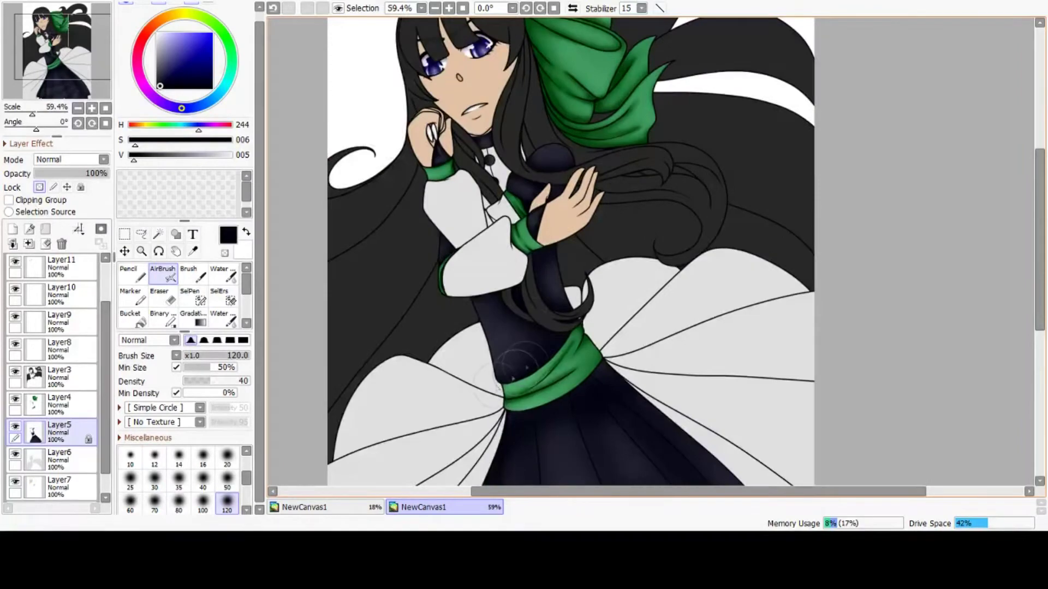
scroll(510, 338, "up", 6)
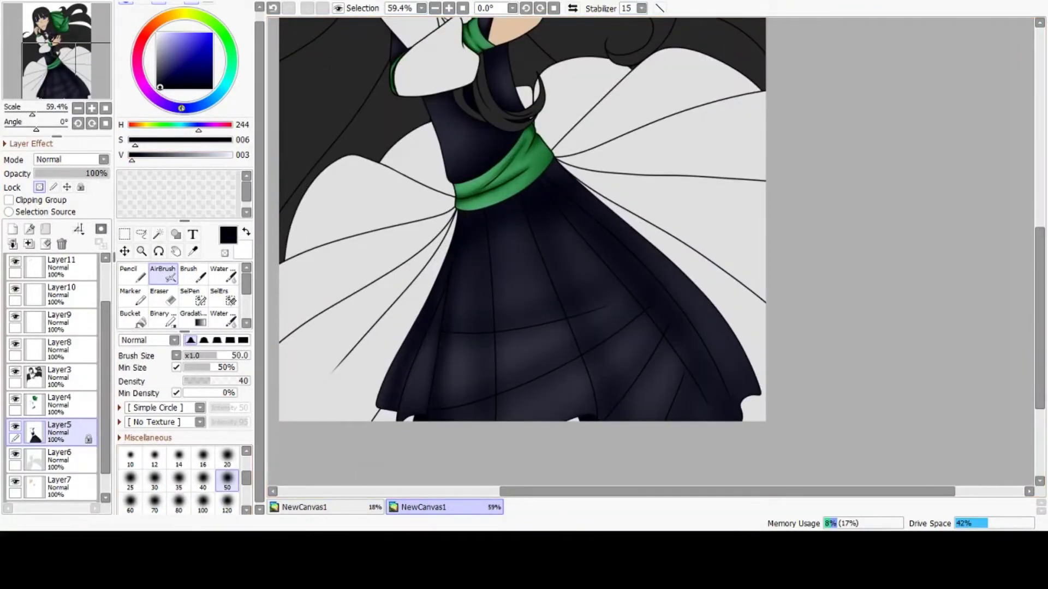
left_click(179, 459)
scroll(486, 216, "up", 4)
scroll(606, 109, "up", 2)
left_click(227, 481)
Switch to Layer4 and clean up the green sash's lower edge with the Eraser at size 9
left_click(68, 404)
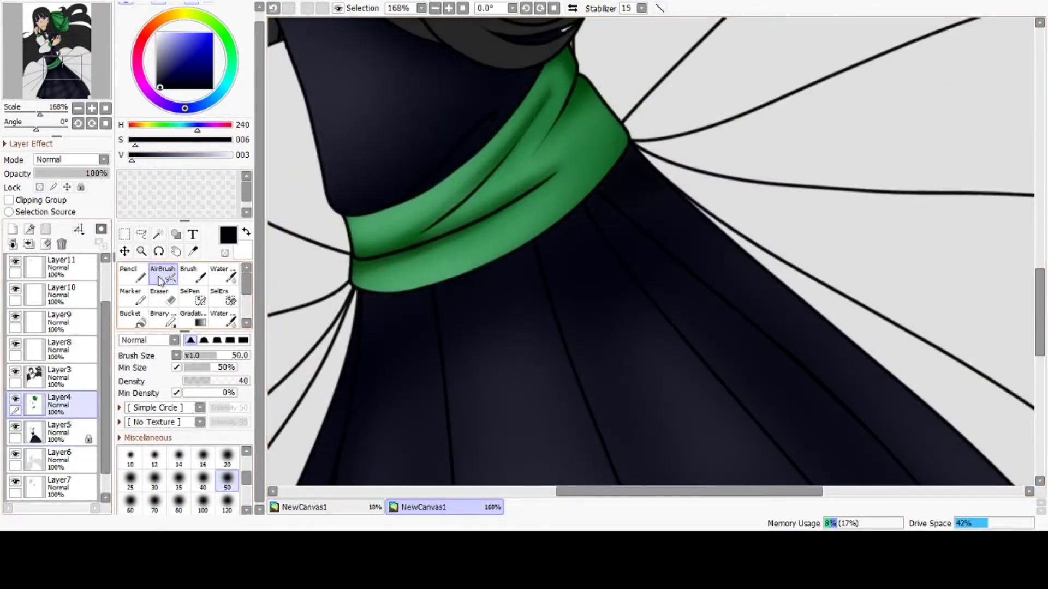
scroll(398, 282, "up", 9)
left_click(162, 296)
left_click(170, 476)
scroll(404, 393, "down", 6)
scroll(407, 384, "up", 4)
left_click(227, 488)
scroll(505, 369, "down", 3)
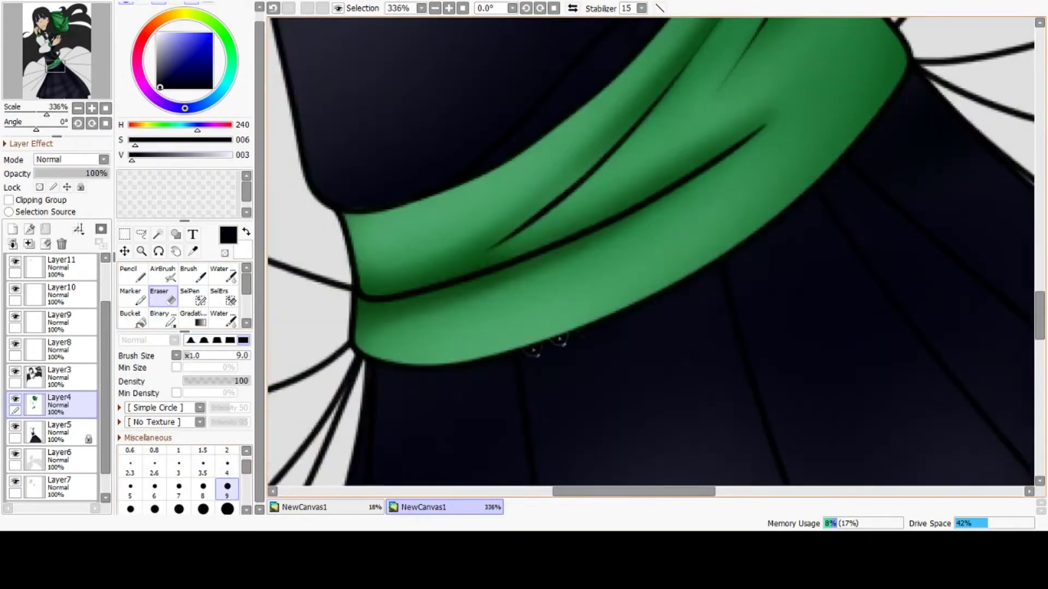
scroll(395, 289, "up", 5)
scroll(394, 289, "down", 6)
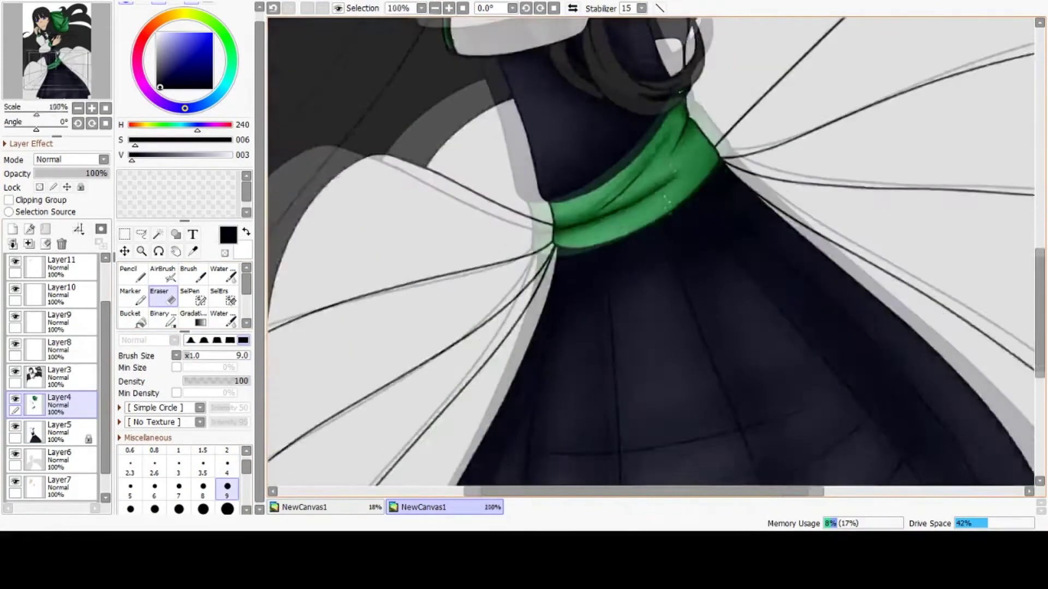
scroll(667, 204, "up", 2)
Return to Layer5 and airbrush darker navy (H 240, S 6, V 3) below the sash at size 50 and along the upper cross fold at size 35
left_click(65, 431)
left_click(166, 272)
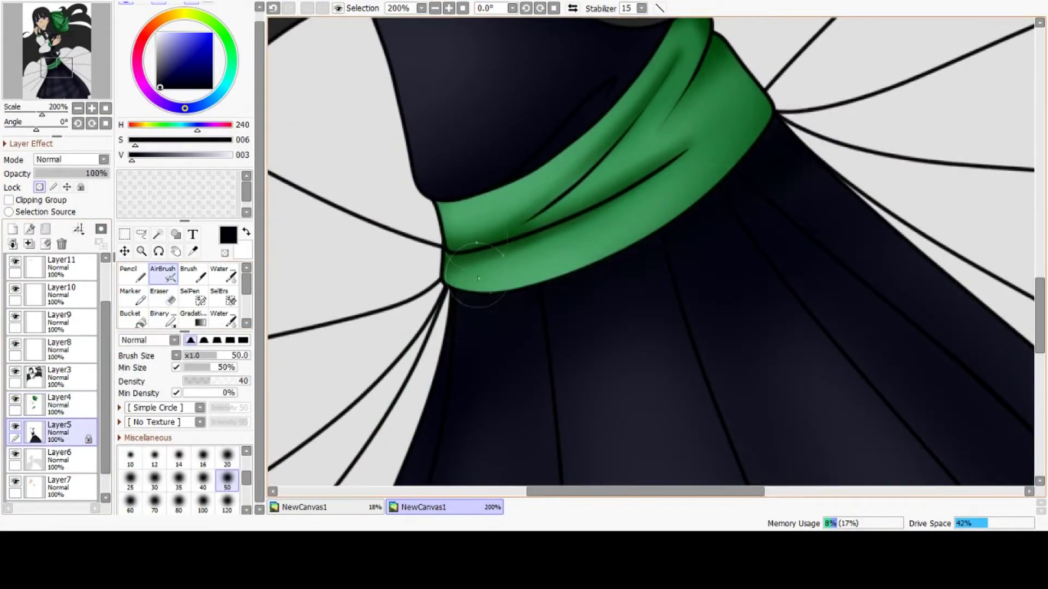
scroll(547, 287, "down", 5)
scroll(644, 327, "up", 3)
scroll(503, 251, "down", 4)
scroll(491, 248, "up", 5)
left_click(179, 480)
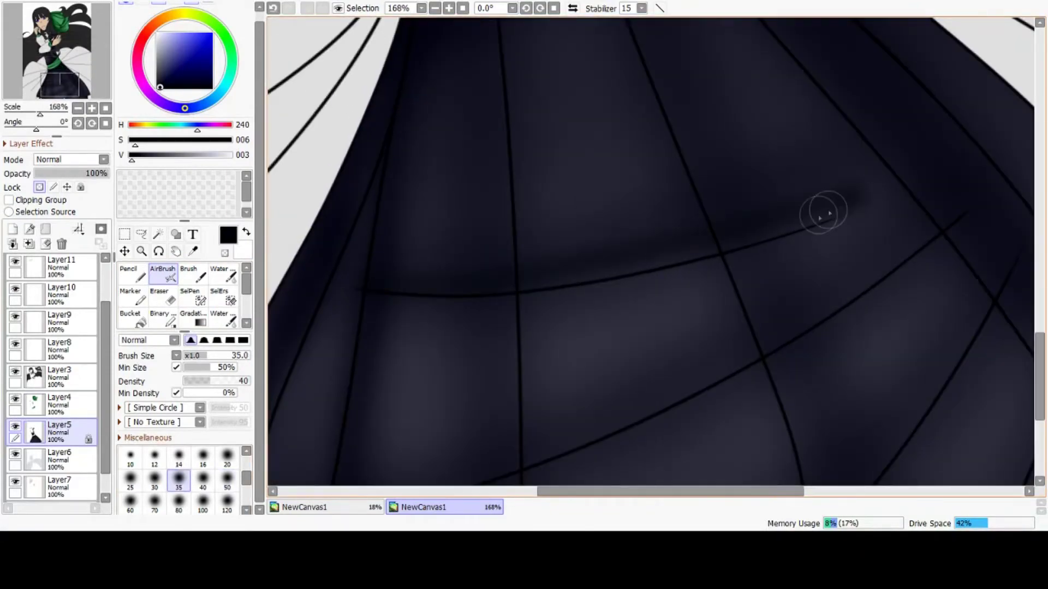
Shade beneath the skirt's lower cross fold and along the diagonal creases near the right hem at brush size 35
scroll(781, 226, "down", 2)
scroll(644, 329, "up", 1)
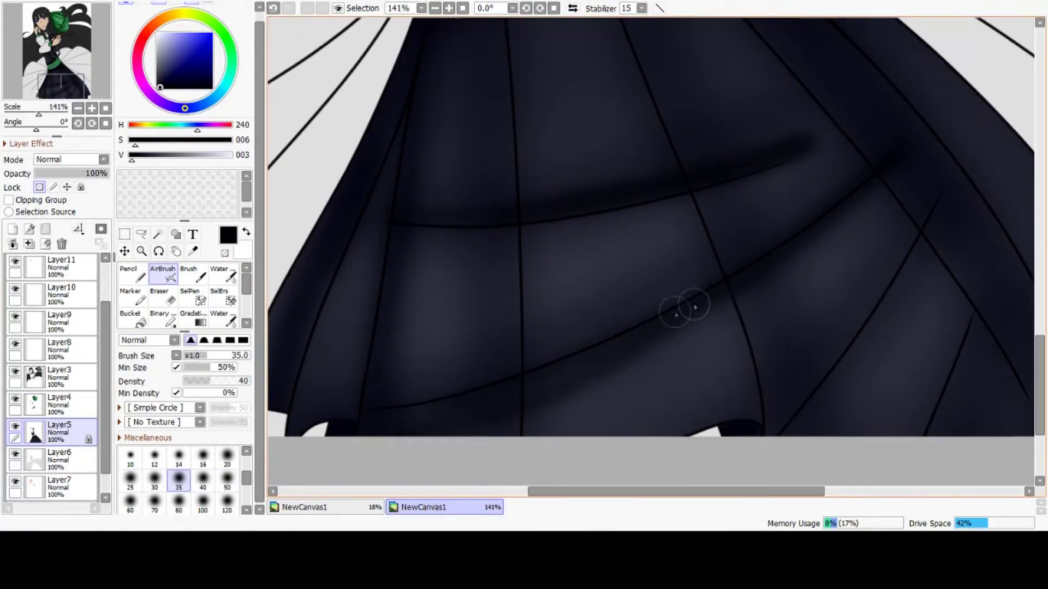
left_click_drag(631, 332, 559, 347)
left_click_drag(721, 210, 582, 440)
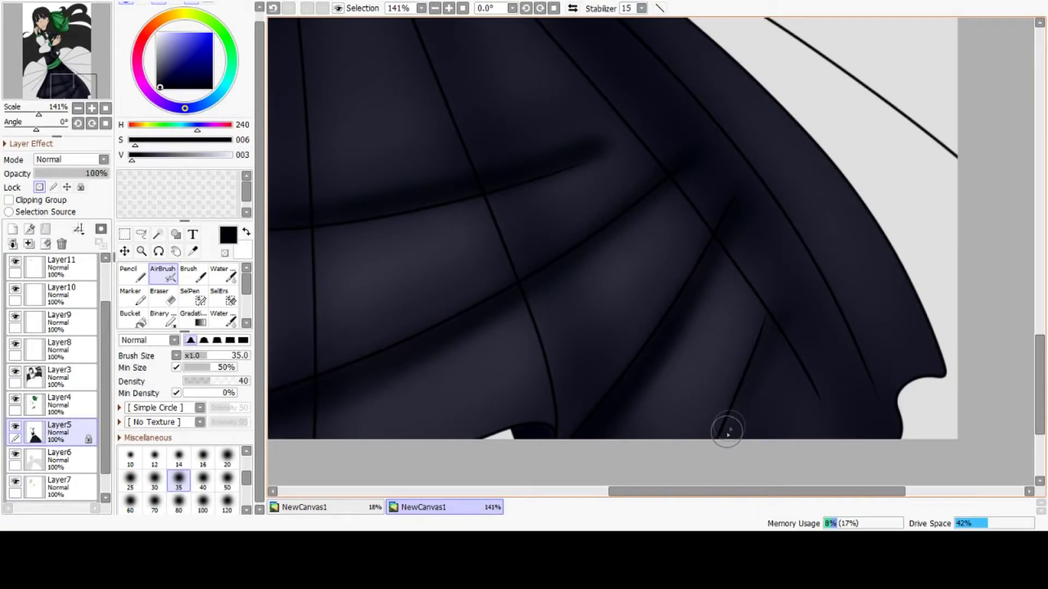
scroll(760, 358, "down", 10)
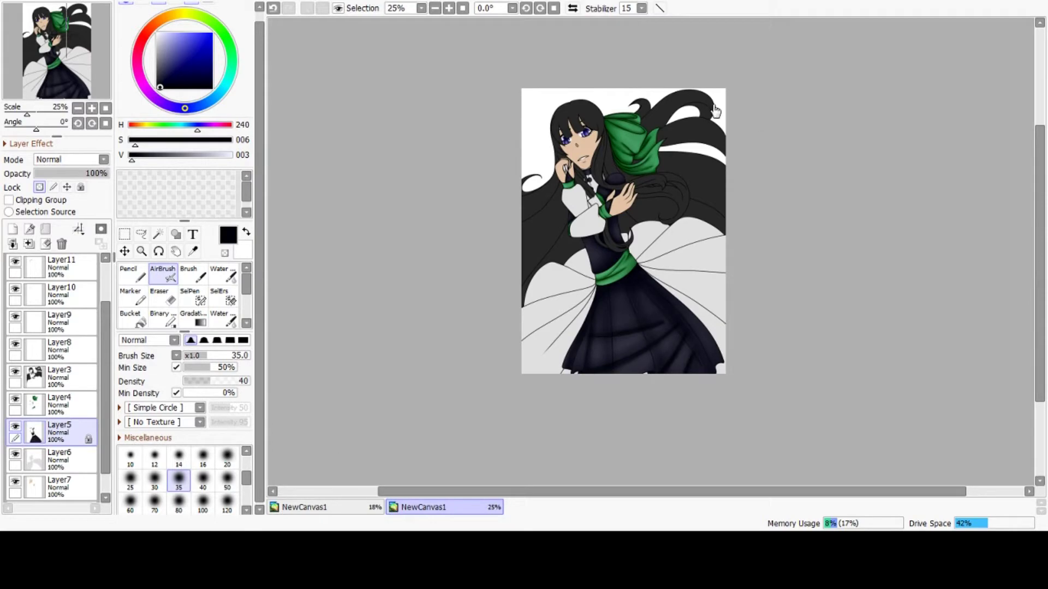
Deepen the shadows along the skirt's long pleat lines from waist to hem at brush sizes 35 and 40
scroll(491, 129, "up", 9)
scroll(510, 168, "down", 2)
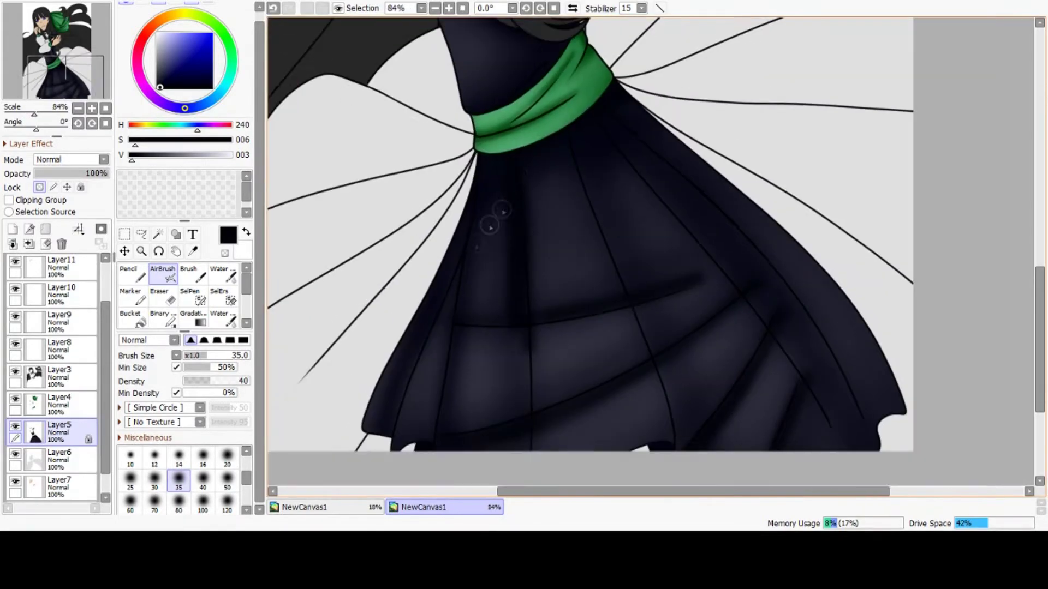
left_click(203, 487)
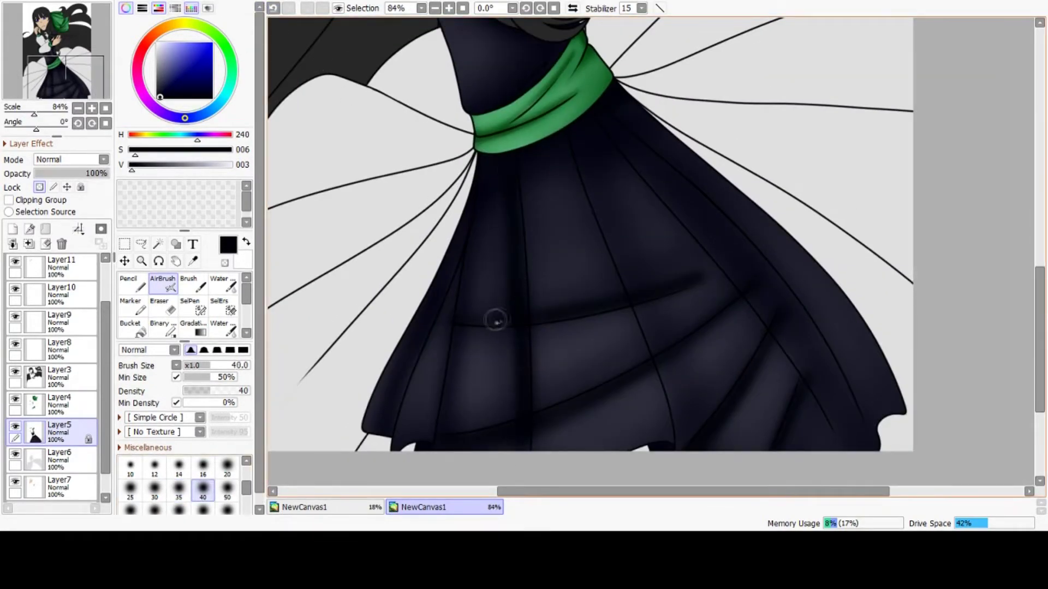
scroll(596, 225, "up", 1)
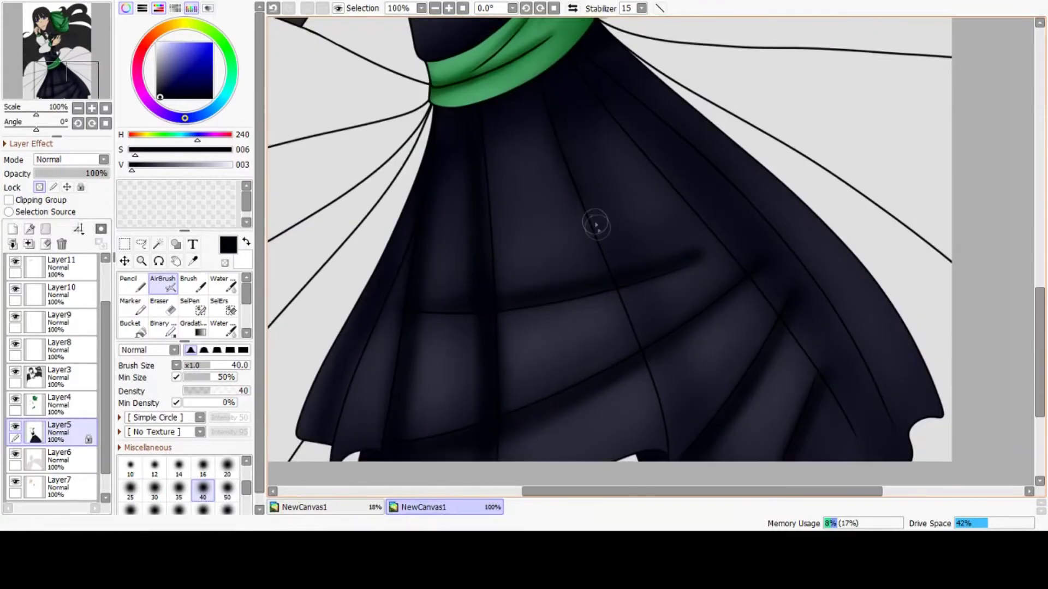
scroll(658, 375, "down", 4)
scroll(487, 156, "up", 3)
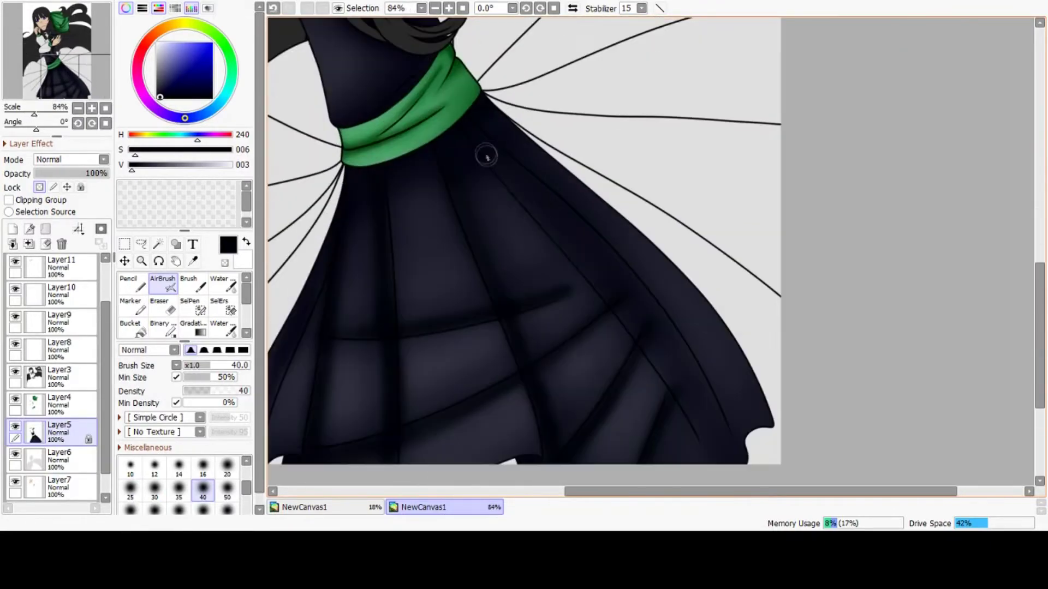
scroll(697, 415, "down", 5)
scroll(553, 230, "up", 4)
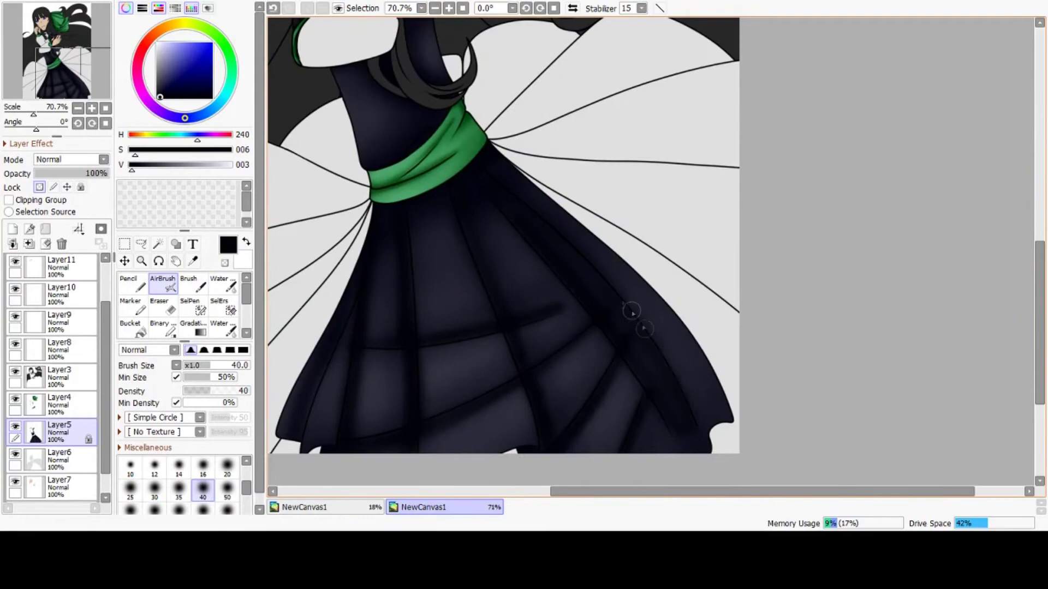
Airbrush dark navy shading onto the wrist section beneath the open hand at brush size 12
scroll(632, 312, "down", 3)
scroll(486, 412, "up", 5)
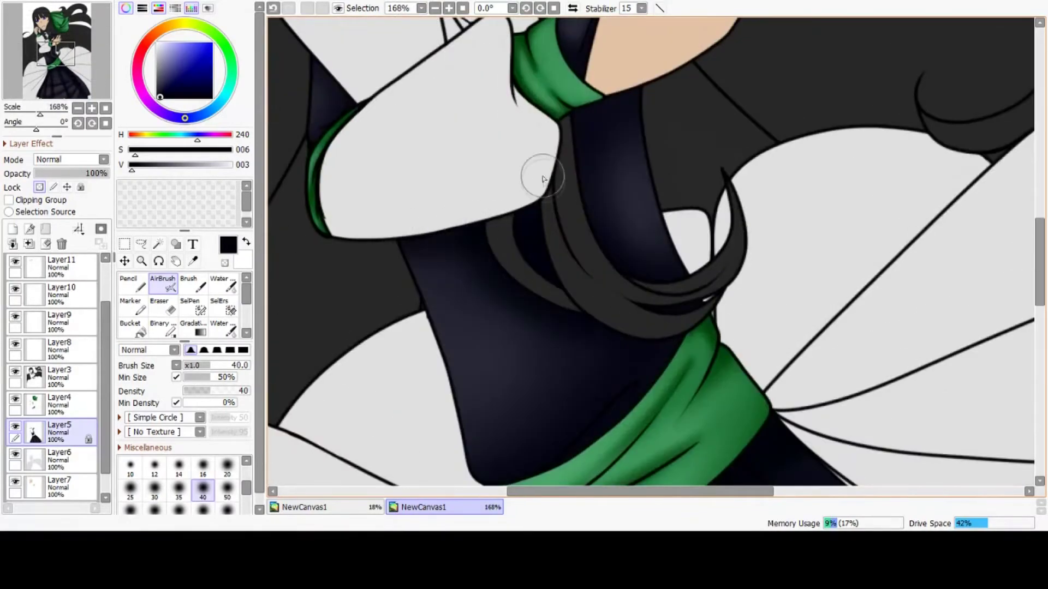
scroll(614, 86, "down", 3)
scroll(610, 261, "up", 4)
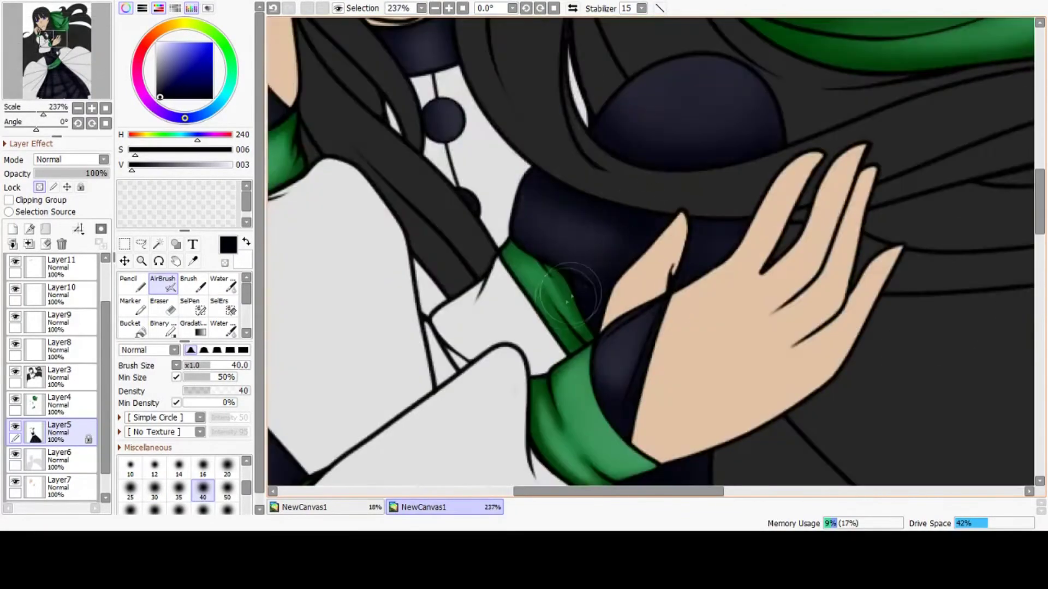
key("bracketleft")
key("bracketleft")
key("bracketleft")
key("bracketleft")
key("bracketleft")
key("bracketleft")
key("bracketleft")
scroll(578, 371, "up", 3)
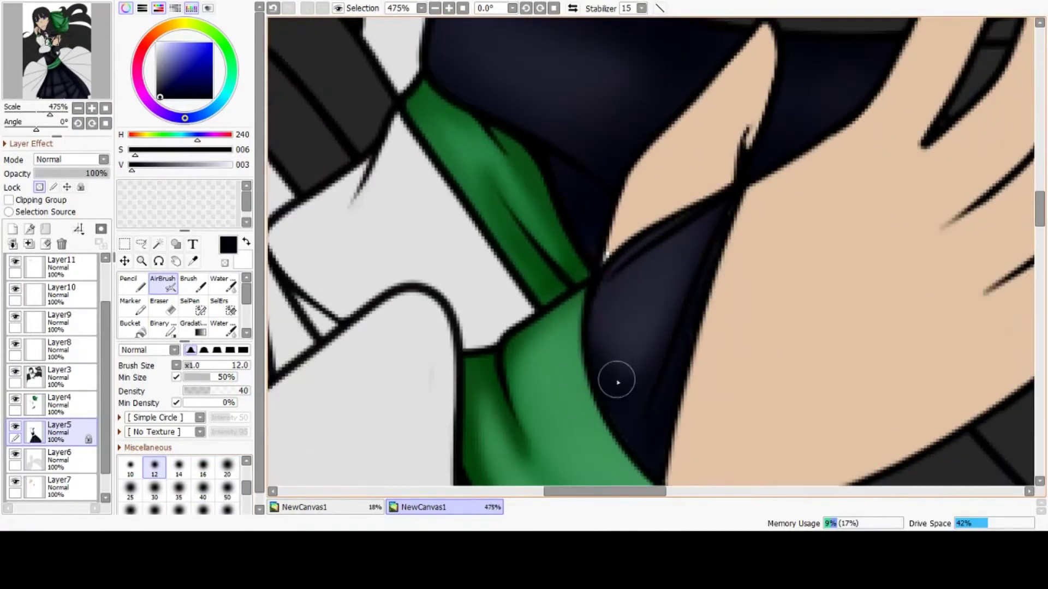
Shade the raised hand's navy wrist section, the collar and the round buttons in dark navy at brush size 12
scroll(716, 188, "down", 3)
scroll(418, 281, "up", 3)
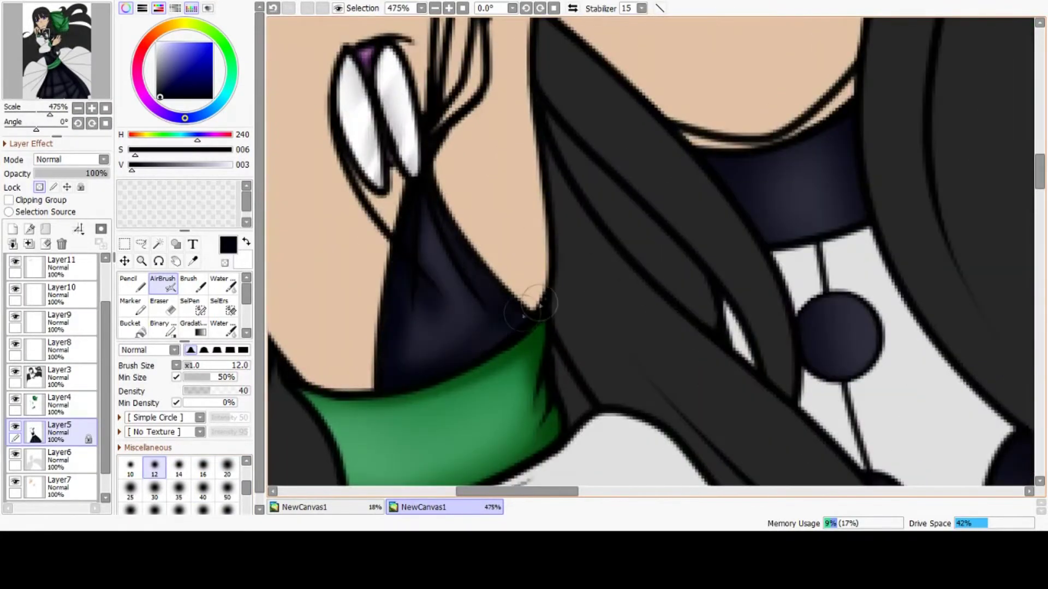
scroll(476, 333, "down", 4)
scroll(614, 344, "up", 6)
left_click_drag(636, 262, 568, 380)
scroll(568, 377, "down", 4)
scroll(496, 210, "up", 3)
left_click_drag(496, 211, 533, 300)
scroll(592, 163, "down", 2)
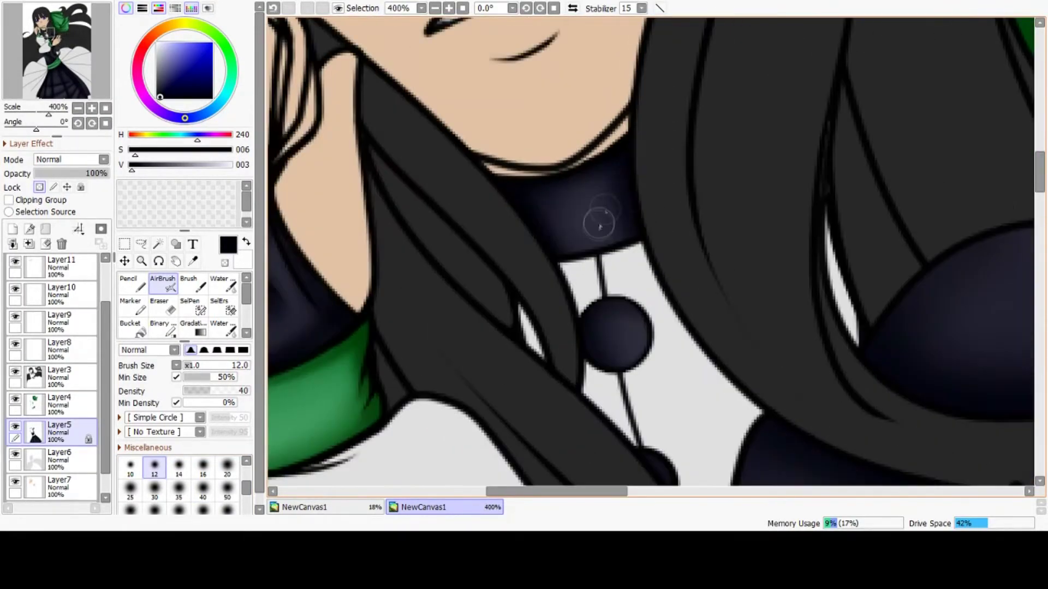
Blend the navy dress softly with very large airbrush sizes, including 2000, 700 and 250, using navy tones such as V 19
scroll(612, 199, "down", 4)
scroll(559, 230, "up", 2)
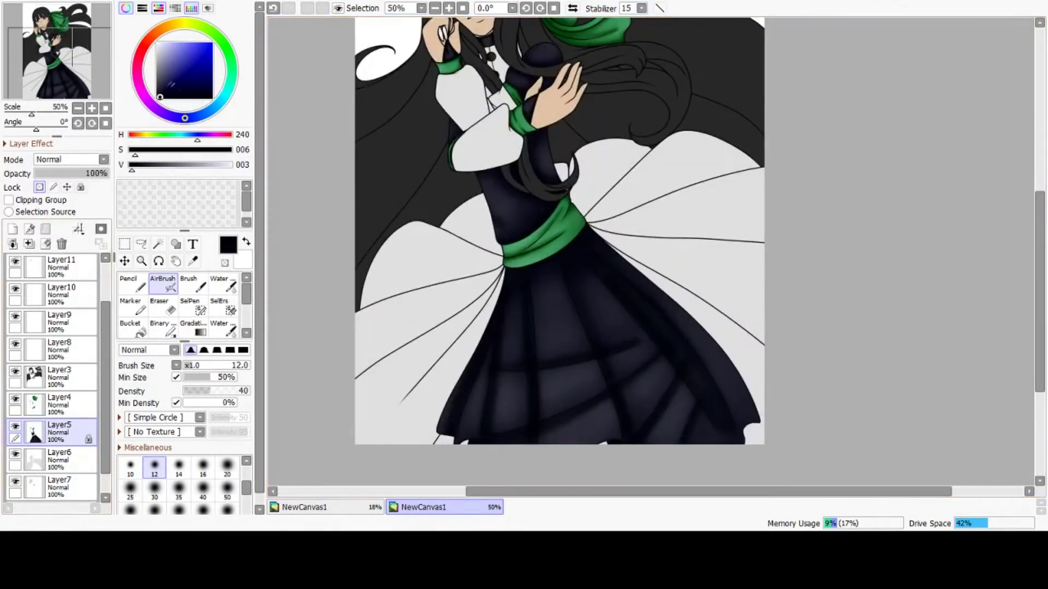
left_click(227, 510)
scroll(227, 492, "down", 3)
left_click(227, 511)
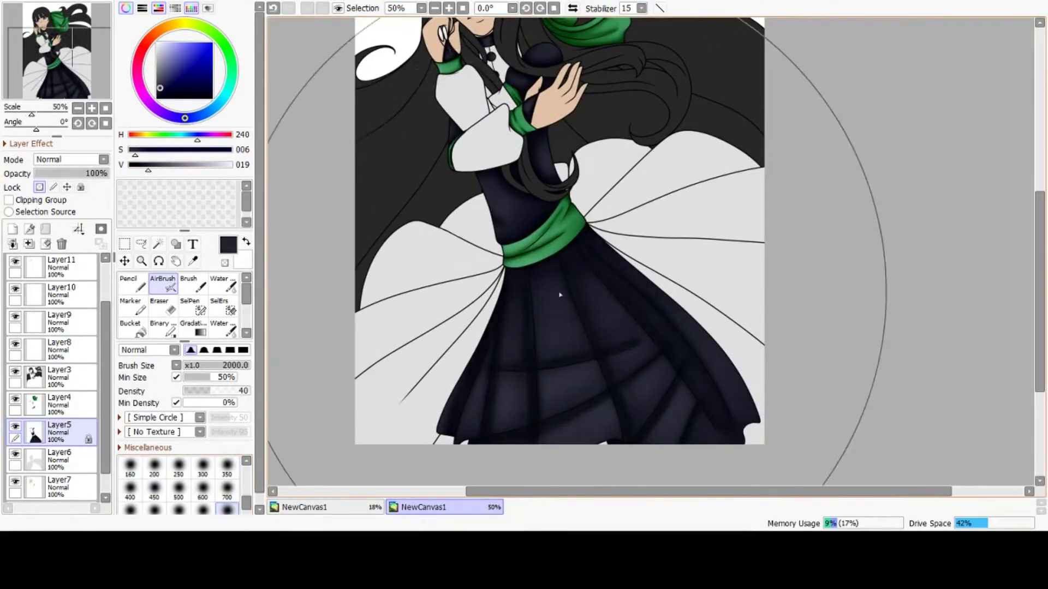
scroll(581, 340, "down", 2)
scroll(592, 344, "up", 2)
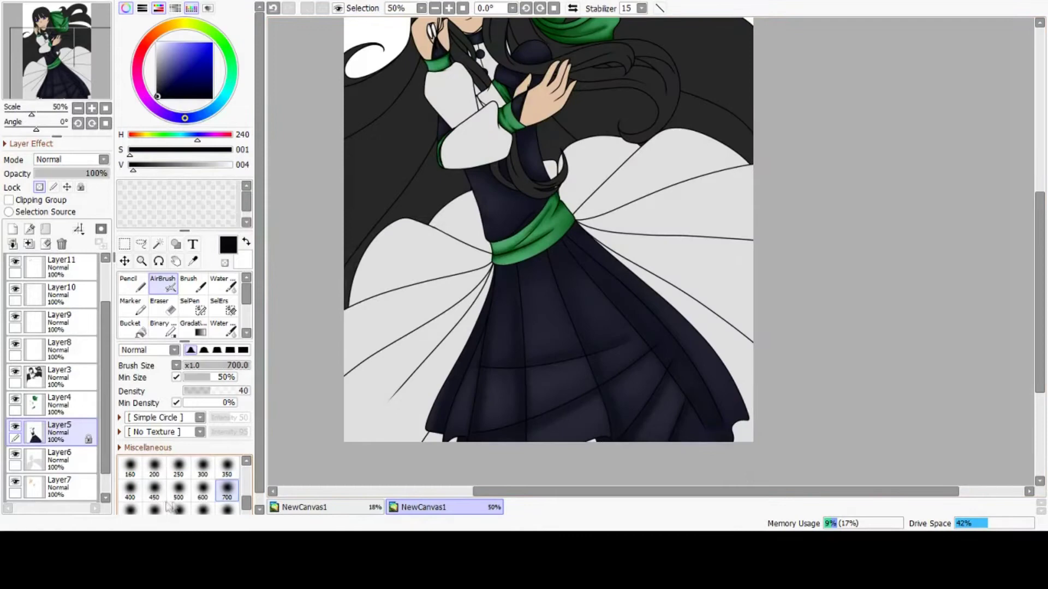
scroll(437, 360, "down", 1)
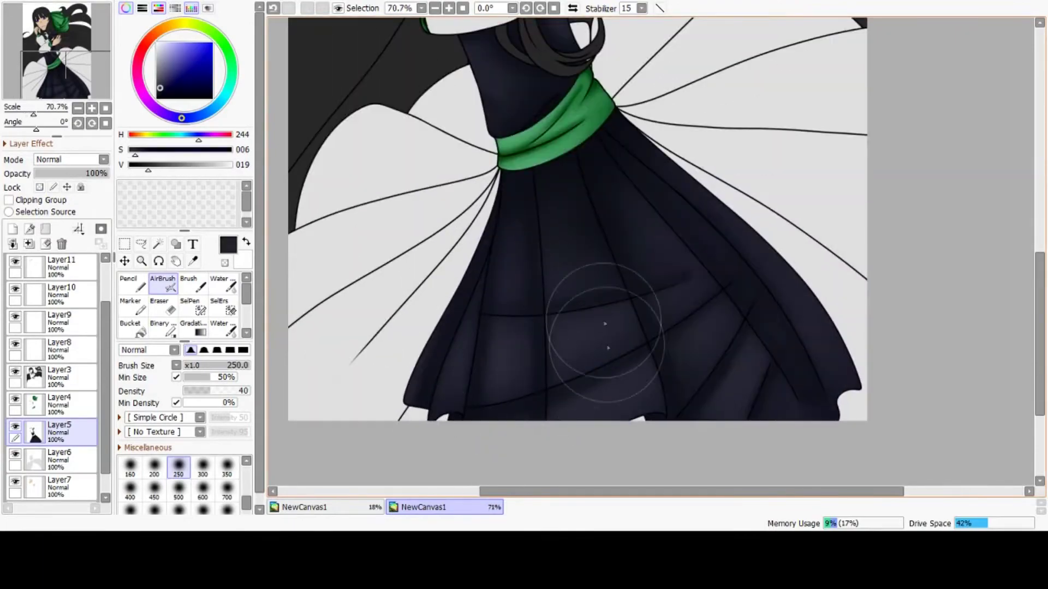
Switch to Layer6, lock its transparency and airbrush the upper white sleeve in light grey (V 79) at brush size 80
scroll(711, 339, "down", 5)
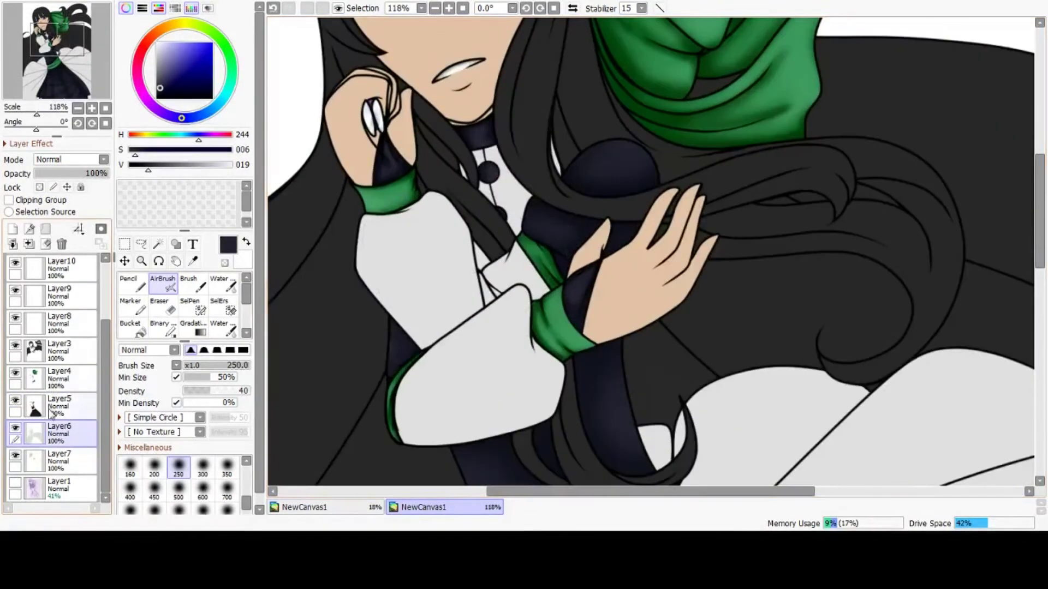
left_click(39, 187)
left_click(406, 336, "alt")
left_click(227, 467)
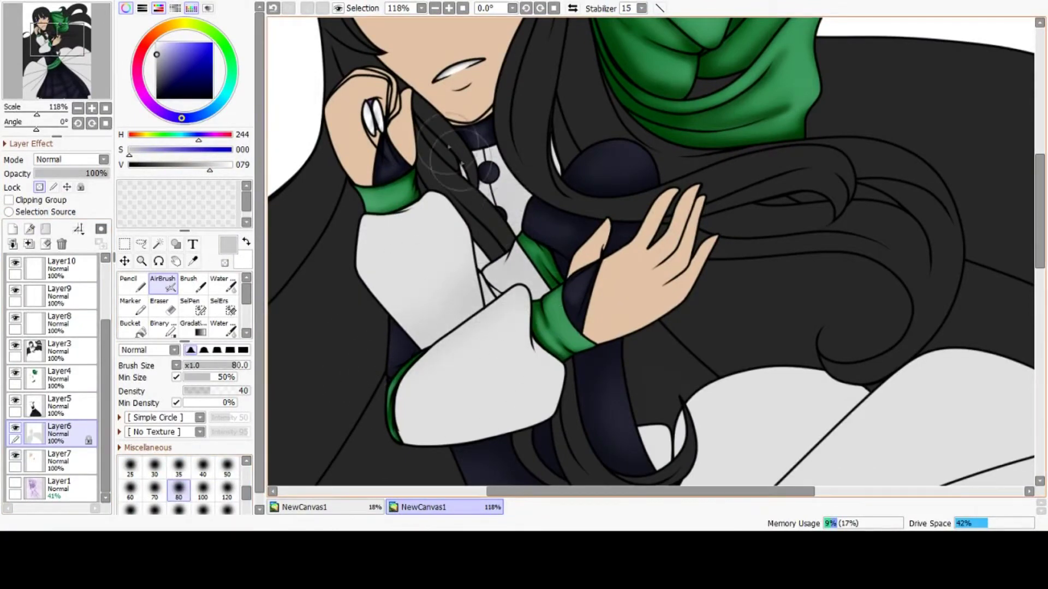
left_click_drag(445, 229, 471, 301)
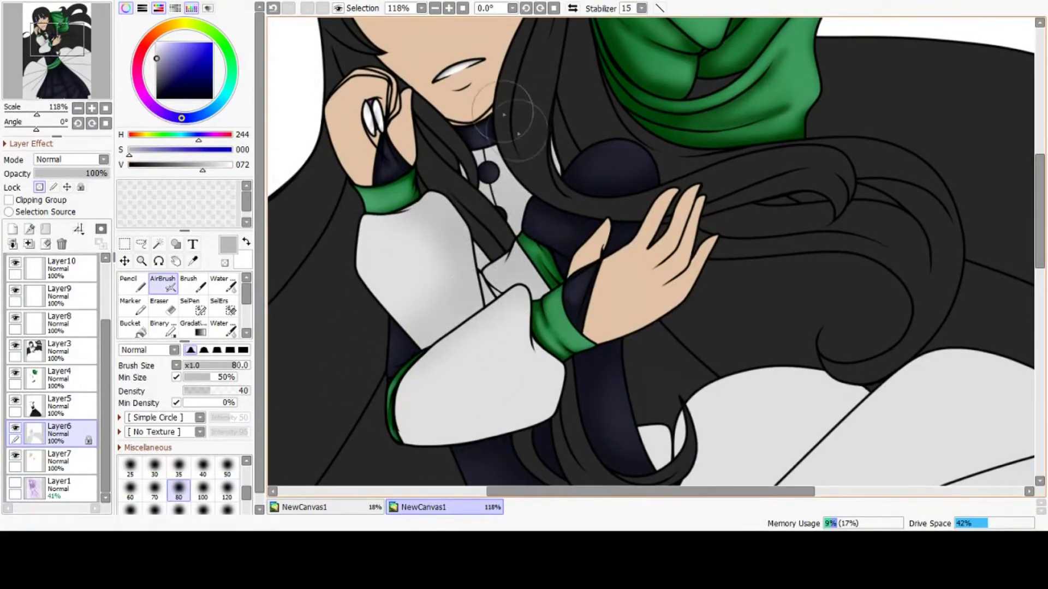
Deepen the soft shading on the white sleeves and shirt front in grey V 72 at brush size 80
scroll(503, 126, "down", 1)
left_click_drag(491, 245, 483, 159)
left_click_drag(534, 259, 429, 244)
scroll(393, 185, "down", 5)
mouse_move(455, 63)
left_mouse_down()
mouse_move(435, 159)
mouse_move(450, 43)
left_mouse_up()
scroll(450, 43, "up", 1)
Airbrush broad soft grey shading over both sides of the white overskirt at brush sizes 300 and 120
left_click(227, 489)
left_click_drag(406, 240, 409, 377)
left_click_drag(404, 305, 378, 439)
left_click_drag(382, 447, 387, 393)
left_click_drag(376, 410, 397, 377)
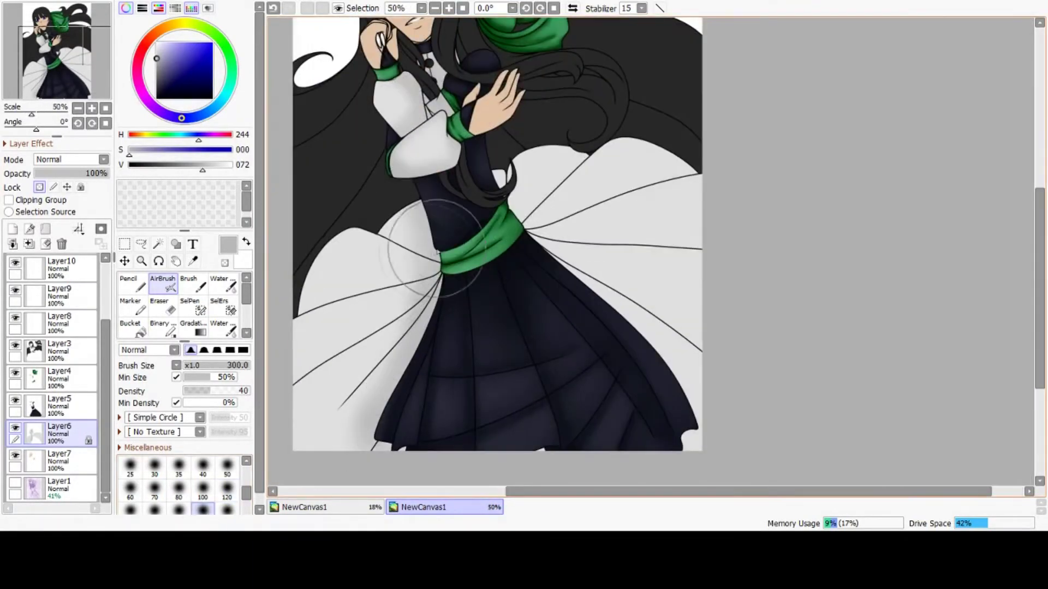
left_click_drag(437, 251, 360, 284)
left_click(227, 468)
mouse_move(566, 168)
left_mouse_down()
mouse_move(654, 186)
mouse_move(697, 392)
left_mouse_up()
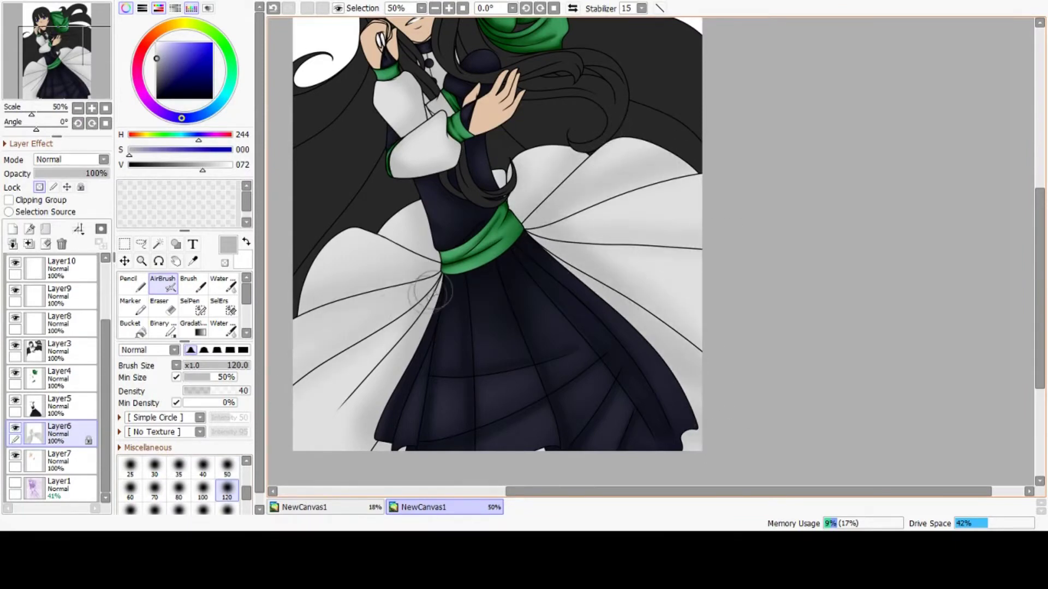
Shade the white fabric along the bodice's left edge in grey V 64 with brush sizes 35 and 25
scroll(410, 317, "down", 2)
left_click(179, 468)
scroll(393, 276, "up", 11)
mouse_move(375, 77)
left_mouse_down()
mouse_move(442, 231)
mouse_move(469, 371)
left_mouse_up()
scroll(382, 55, "up", 7)
left_click(60, 406)
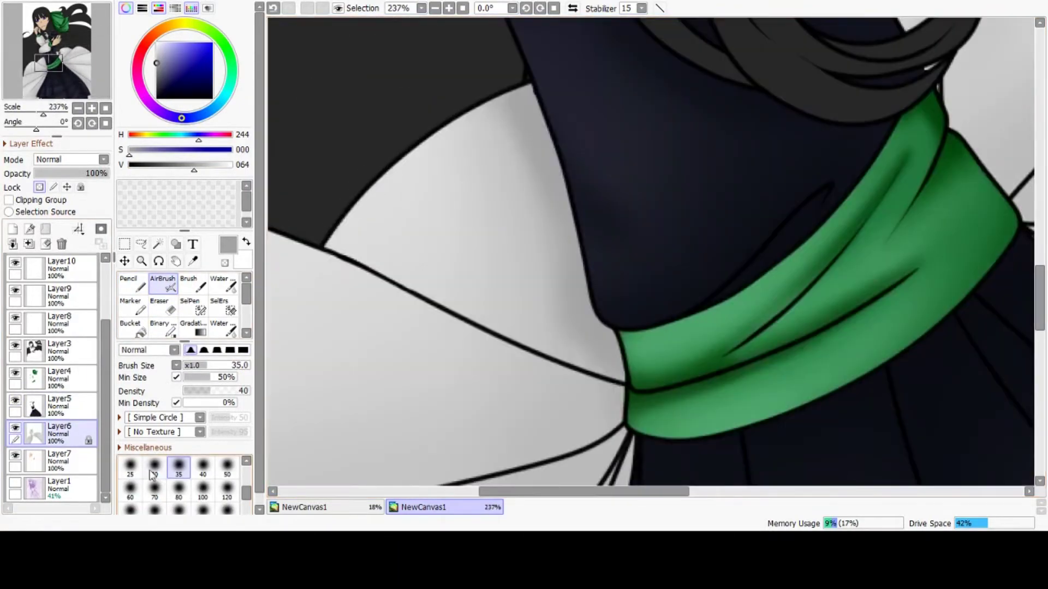
key("bracketleft")
key("bracketleft")
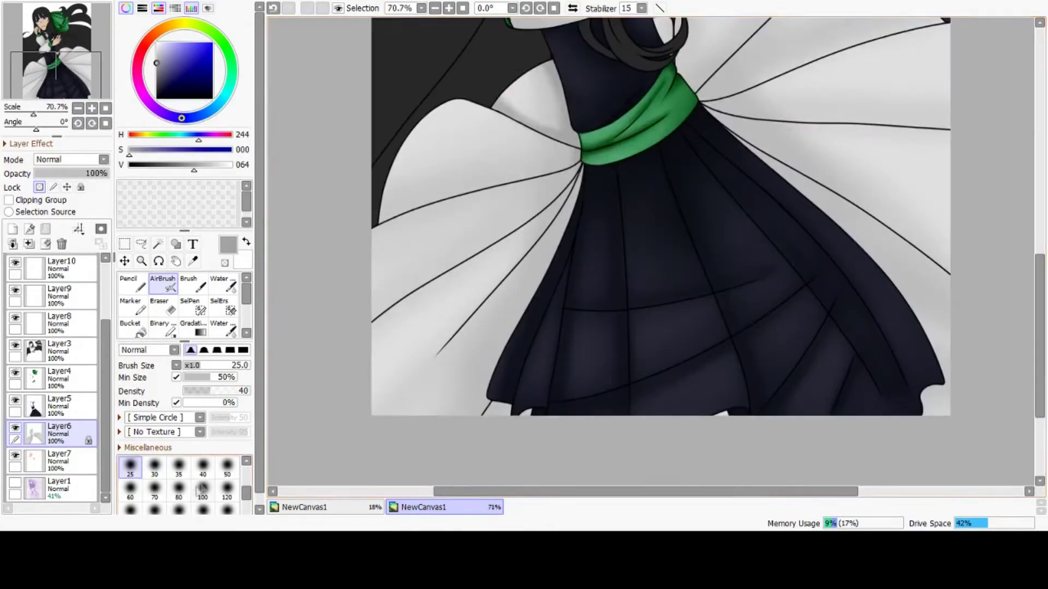
Darken the grey to V 53 and shade along the uppermost fold line of the left overskirt at brush size 25
key("bracketright")
key("bracketright")
key("bracketright")
key("bracketright")
key("bracketright")
key("bracketright")
key("bracketright")
left_click(192, 166)
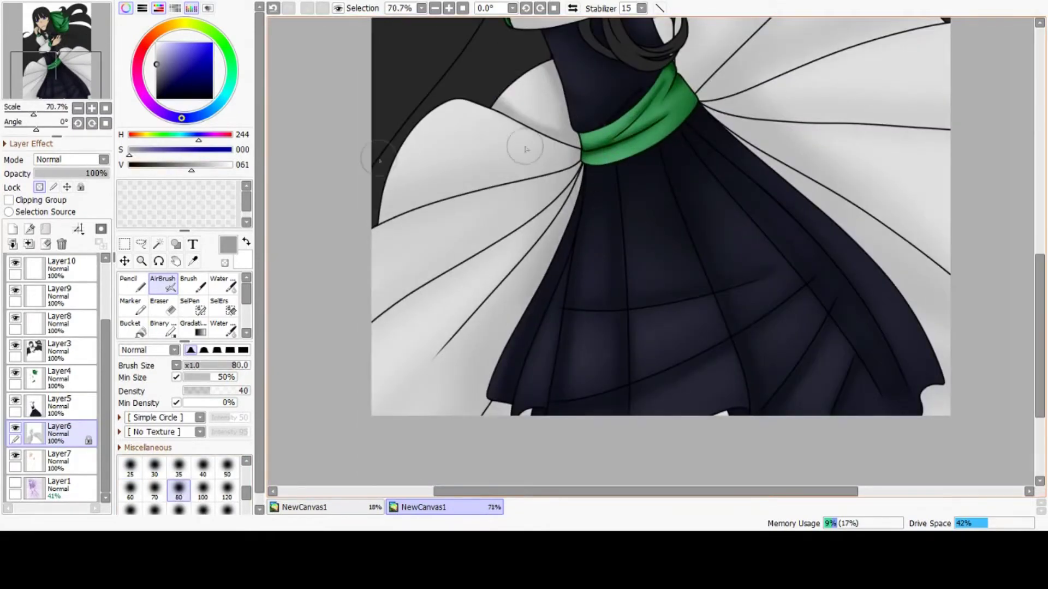
scroll(524, 311, "down", 1)
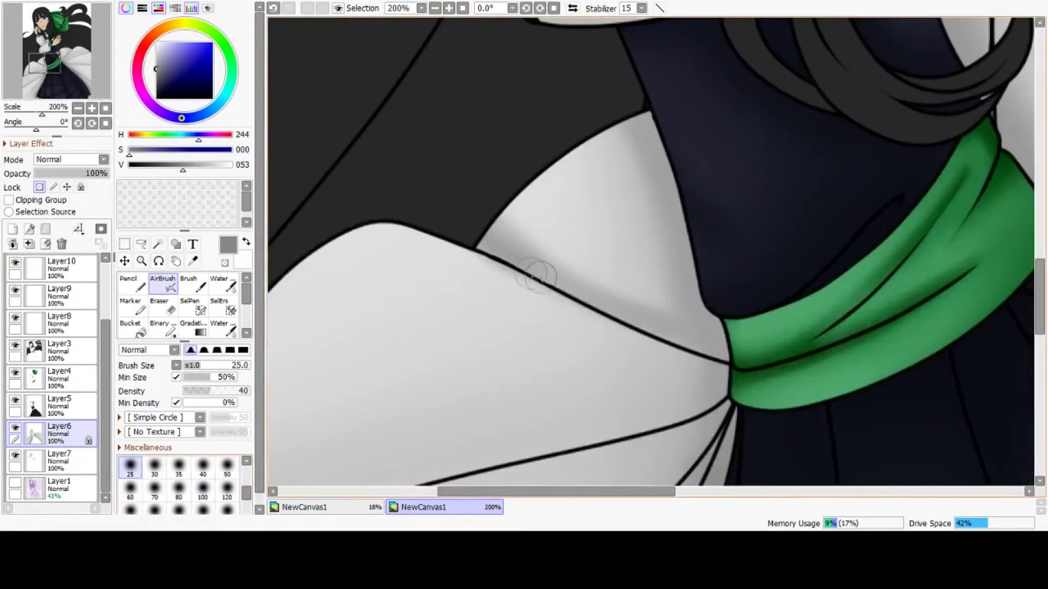
left_click_drag(536, 276, 712, 349)
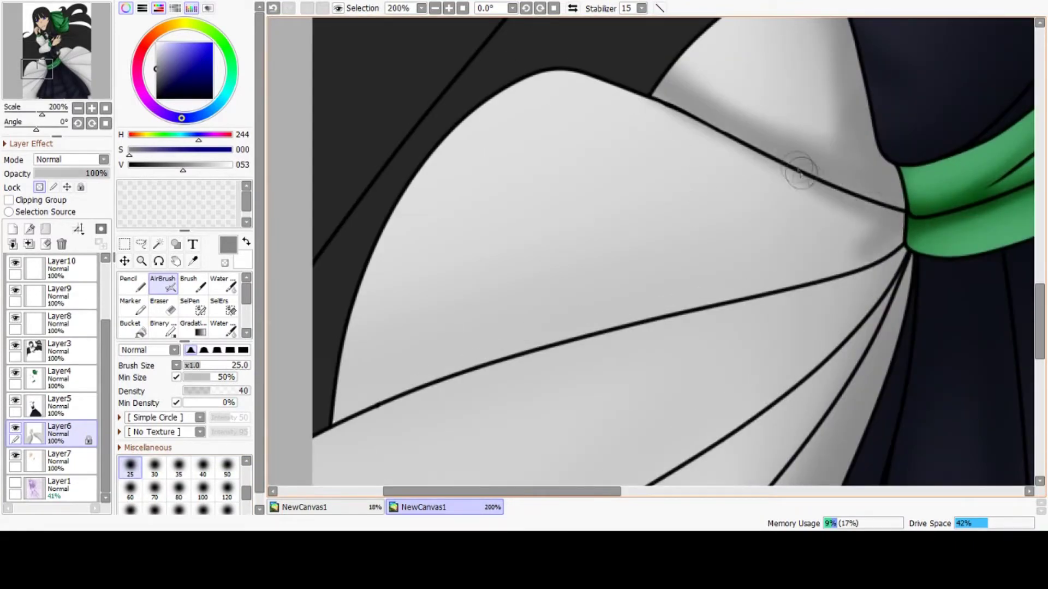
Redo the shadow above the left overskirt's second fold line, enlarging the airbrush to size 40
left_click_drag(895, 216, 338, 382)
left_click(274, 8)
mouse_move(750, 264)
left_mouse_down()
mouse_move(321, 423)
mouse_move(872, 227)
mouse_move(352, 355)
mouse_move(629, 307)
mouse_move(443, 350)
mouse_move(513, 350)
left_mouse_up()
left_click(203, 467)
scroll(548, 228, "down", 14)
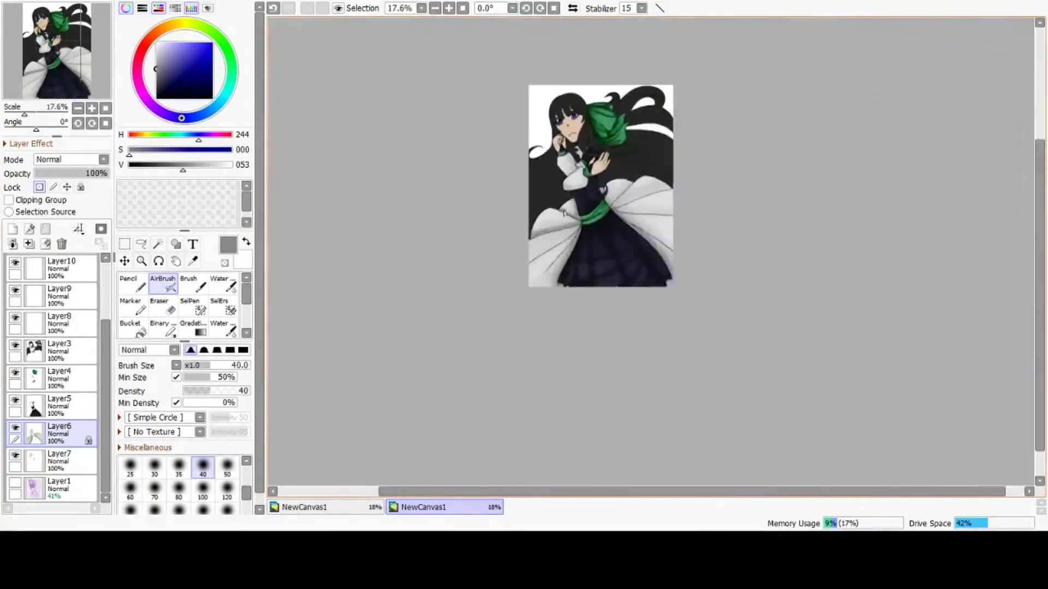
scroll(539, 249, "up", 9)
scroll(697, 126, "up", 2)
left_click_drag(733, 146, 512, 326)
Shade above the left overskirt's third fold line from the waist to the canvas edge at brush size 40
scroll(515, 212, "down", 8)
scroll(510, 217, "up", 9)
left_click_drag(734, 161, 343, 408)
left_click_drag(790, 135, 602, 270)
scroll(750, 205, "down", 5)
scroll(751, 206, "up", 3)
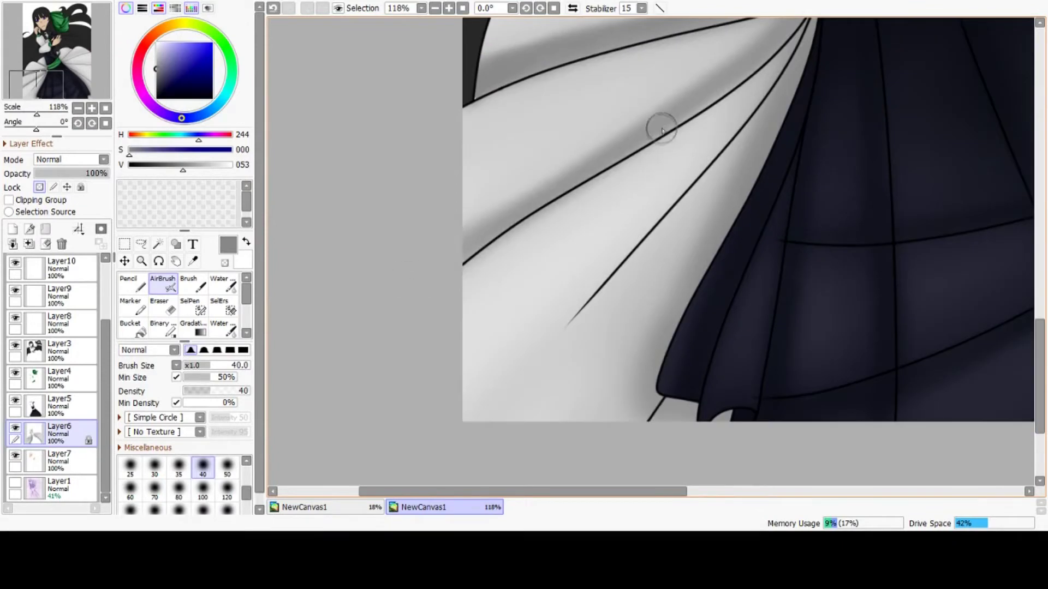
Shade along the left overskirt's lowest fold line and beside the navy skirt's edge at brush size 40
scroll(734, 181, "down", 7)
scroll(657, 316, "up", 7)
left_click_drag(728, 126, 509, 381)
left_click_drag(704, 178, 614, 376)
left_click_drag(734, 146, 477, 424)
scroll(535, 301, "down", 11)
scroll(657, 259, "up", 6)
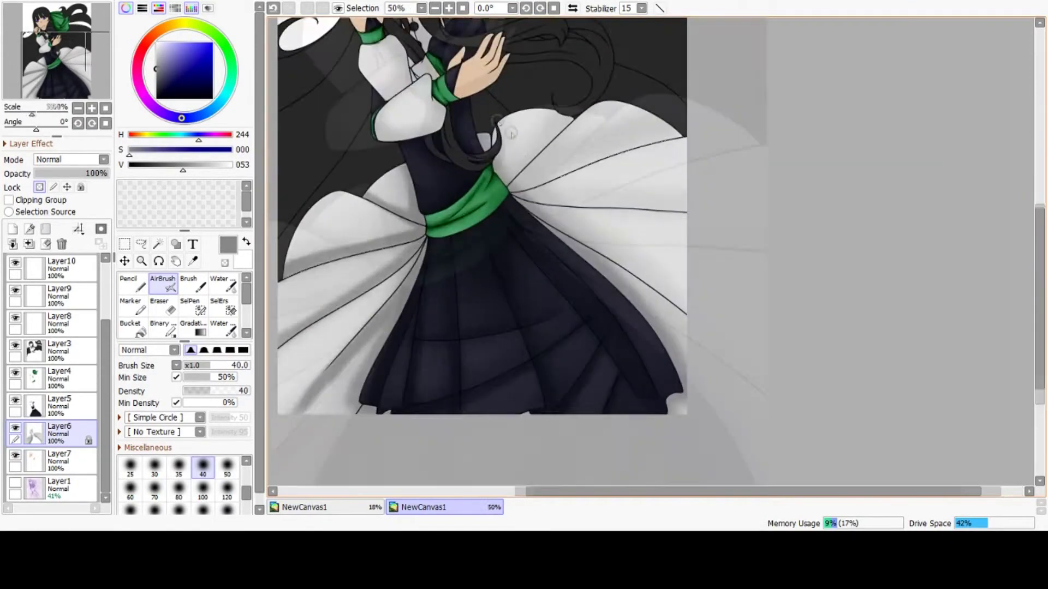
Shade the right overskirt beside the curled hair lock at brush size 25 and try a shadow along its first fold line
scroll(525, 153, "up", 10)
key("bracketleft")
key("bracketleft")
key("bracketleft")
mouse_move(526, 65)
left_mouse_down()
mouse_move(533, 233)
mouse_move(562, 388)
left_mouse_up()
scroll(562, 387, "down", 8)
scroll(477, 314, "up", 7)
left_click_drag(655, 101, 447, 341)
key("ctrl+z")
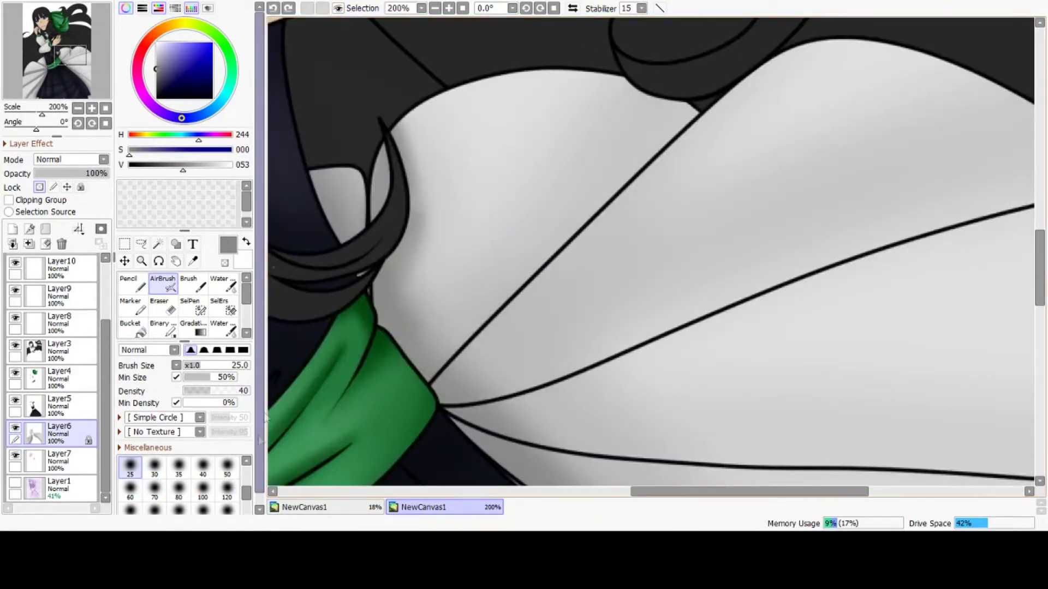
Shade along the right overskirt's first fold line with a larger brush and refine its upper end at size 35
key("bracketright")
key("bracketright")
key("bracketright")
key("bracketright")
left_click_drag(662, 81, 382, 410)
key("bracketleft")
key("bracketleft")
mouse_move(685, 107)
left_mouse_down()
mouse_move(461, 342)
mouse_move(703, 91)
left_mouse_up()
scroll(484, 344, "down", 2)
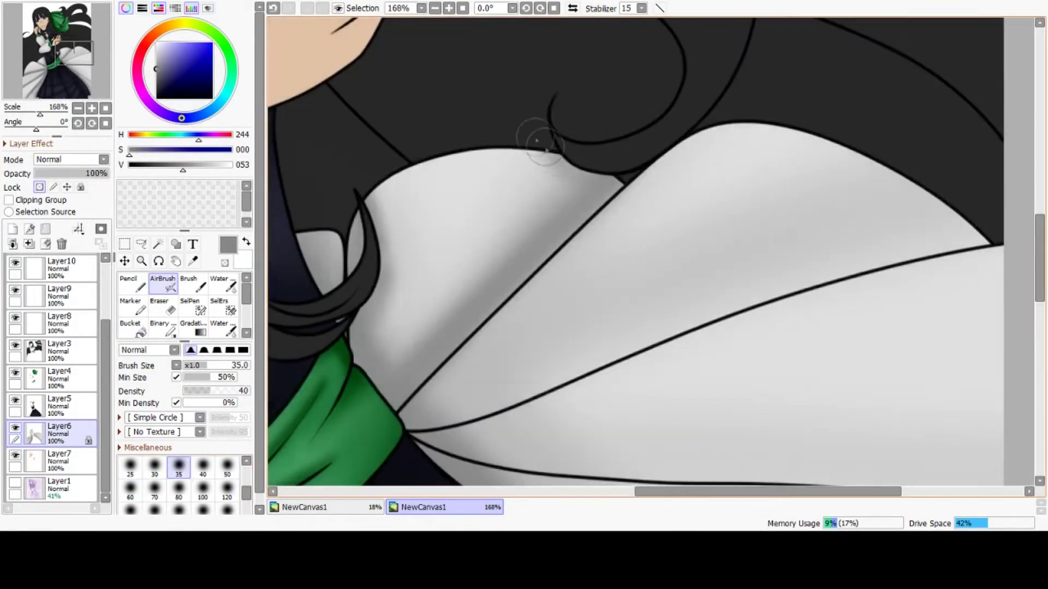
Build up the shadow above the right overskirt's second fold line, undoing unwanted strokes
scroll(463, 282, "up", 1)
mouse_move(463, 282)
left_mouse_down()
mouse_move(546, 285)
mouse_move(866, 175)
left_mouse_up()
key("ctrl+z")
mouse_move(467, 308)
left_mouse_down()
mouse_move(922, 140)
mouse_move(427, 323)
mouse_move(795, 174)
mouse_move(532, 277)
mouse_move(455, 322)
left_mouse_up()
key("bracketright")
key("bracketright")
key("bracketright")
key("bracketright")
mouse_move(443, 382)
left_mouse_down()
mouse_move(852, 175)
mouse_move(505, 308)
left_mouse_up()
left_click(273, 8)
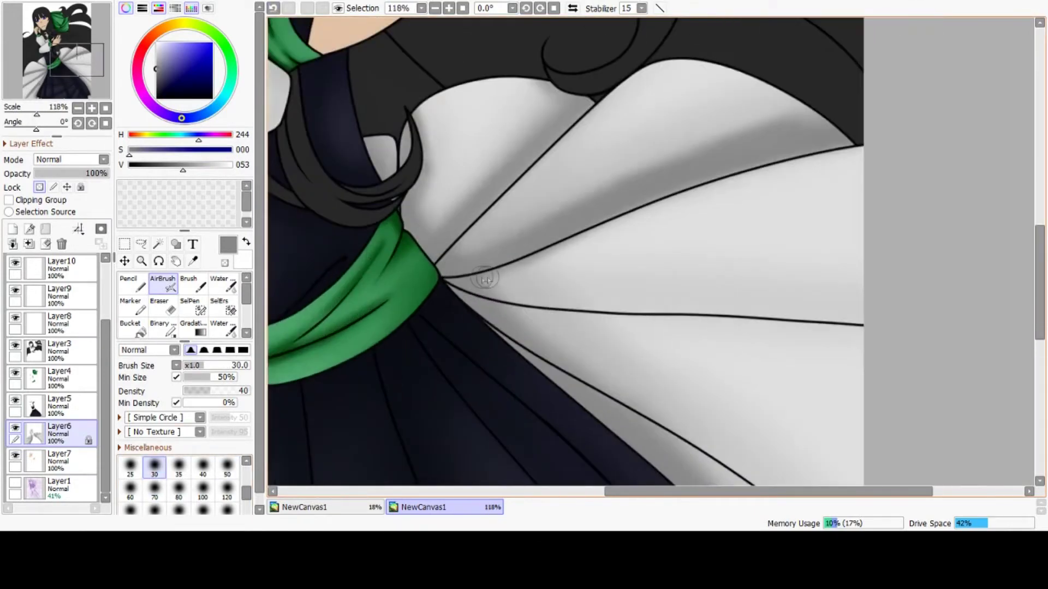
Shade above the right overskirt's third fold line and between its lowest fold and the navy skirt at brush size 30
scroll(788, 184, "down", 1)
mouse_move(455, 281)
left_mouse_down()
mouse_move(788, 299)
mouse_move(457, 295)
left_mouse_up()
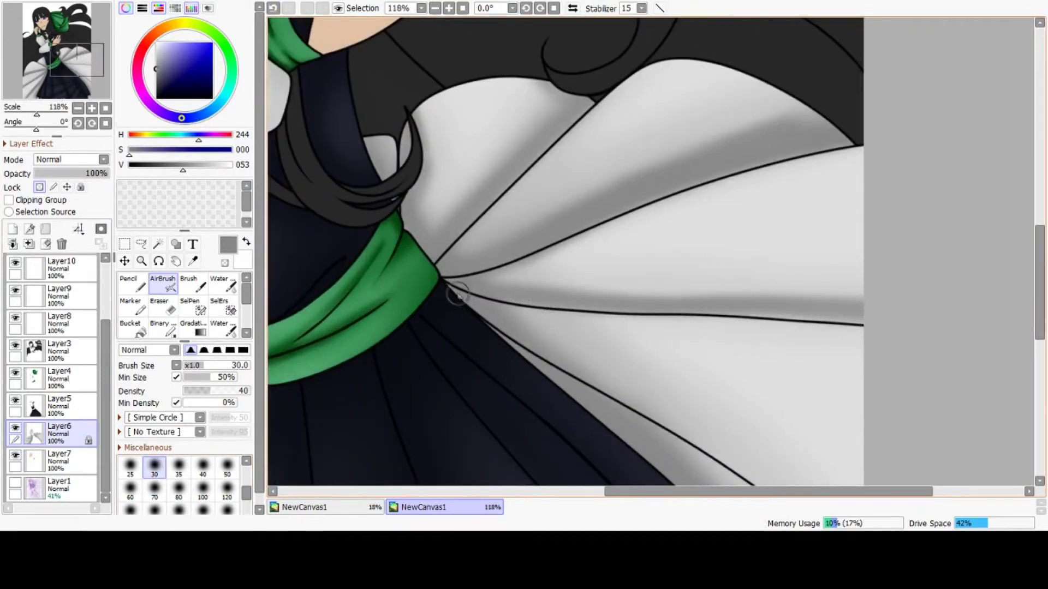
scroll(681, 303, "down", 5)
scroll(537, 329, "up", 5)
left_click_drag(551, 256, 752, 403)
left_click_drag(751, 403, 542, 261)
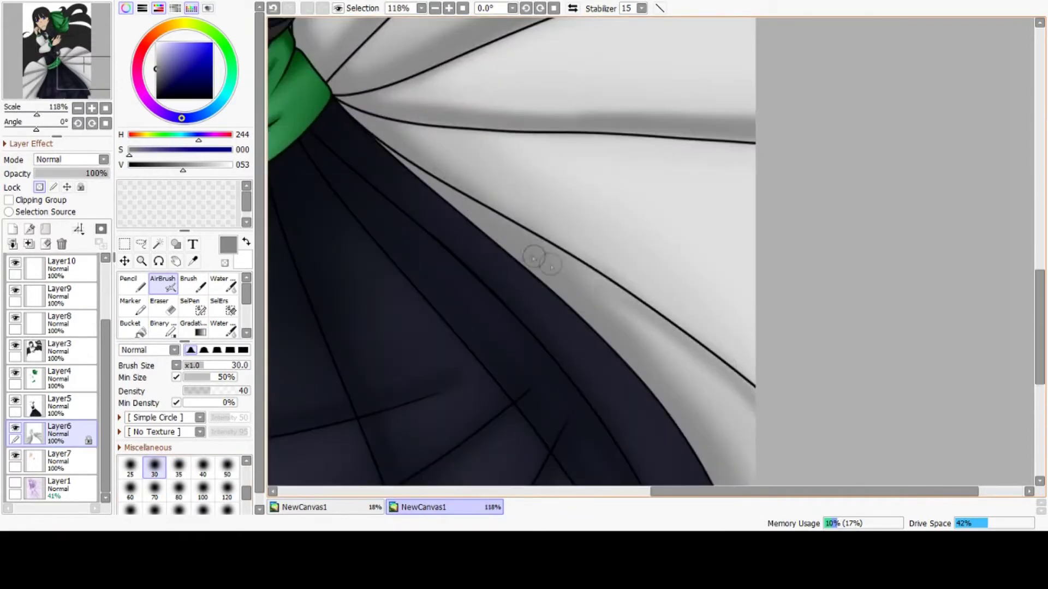
scroll(747, 379, "down", 3)
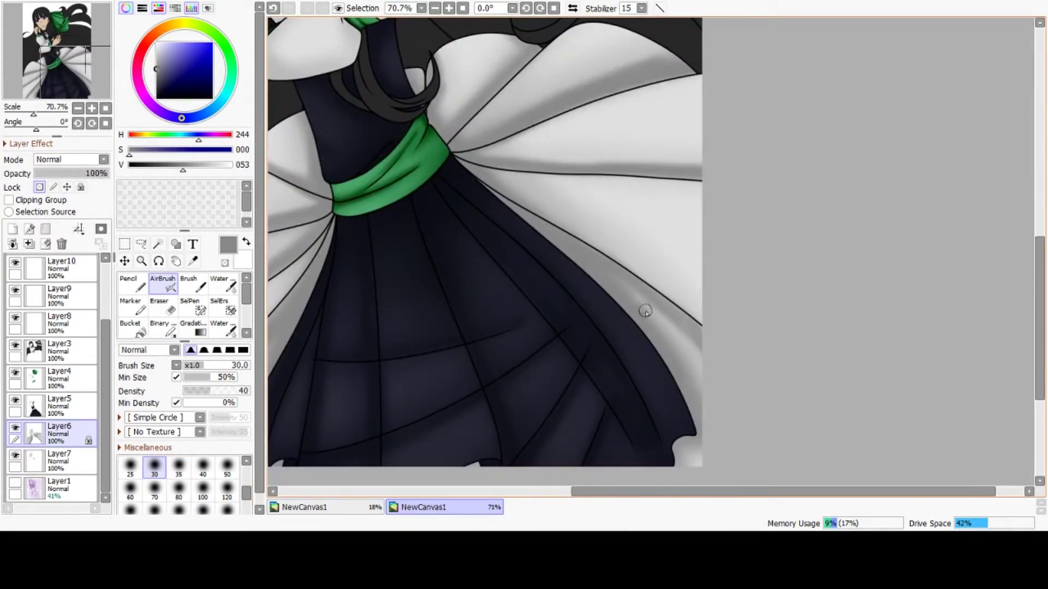
left_click_drag(645, 310, 629, 291)
Touch up the left overskirt's fold shading at brush size 30
scroll(685, 387, "down", 2)
scroll(454, 236, "down", 5)
scroll(405, 239, "up", 5)
scroll(404, 238, "down", 5)
scroll(409, 278, "up", 8)
left_click_drag(351, 449, 393, 408)
scroll(397, 320, "down", 8)
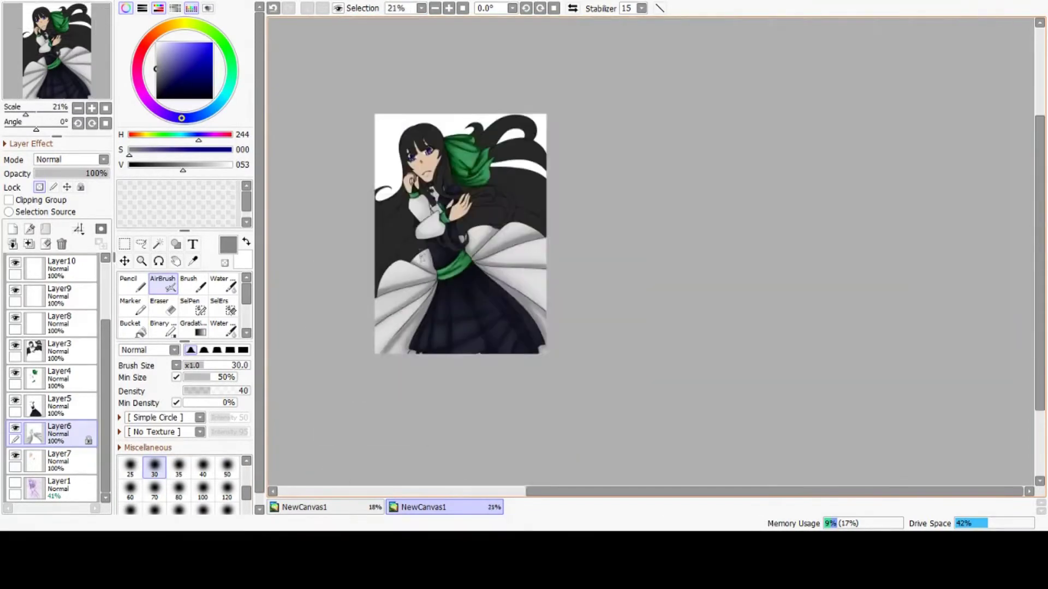
Brighten the overskirt panels between the shadows on both sides with near-white (V 94) at brush size 120
scroll(422, 257, "up", 6)
right_click(371, 243)
left_click(227, 489)
mouse_move(367, 253)
left_mouse_down()
mouse_move(402, 269)
mouse_move(349, 284)
left_mouse_up()
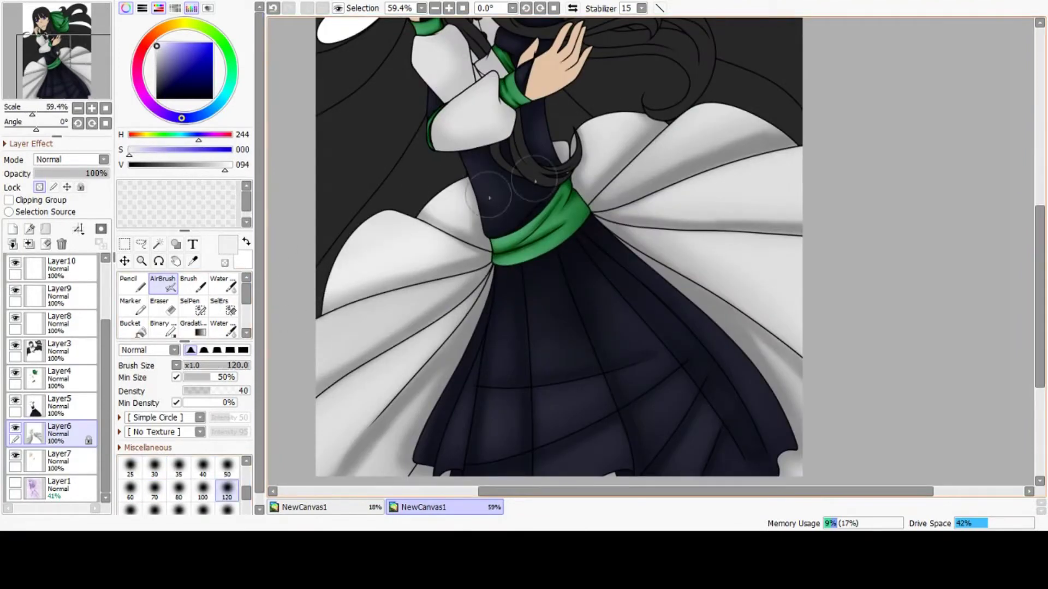
mouse_move(615, 190)
left_mouse_down()
mouse_move(820, 113)
mouse_move(828, 214)
left_mouse_up()
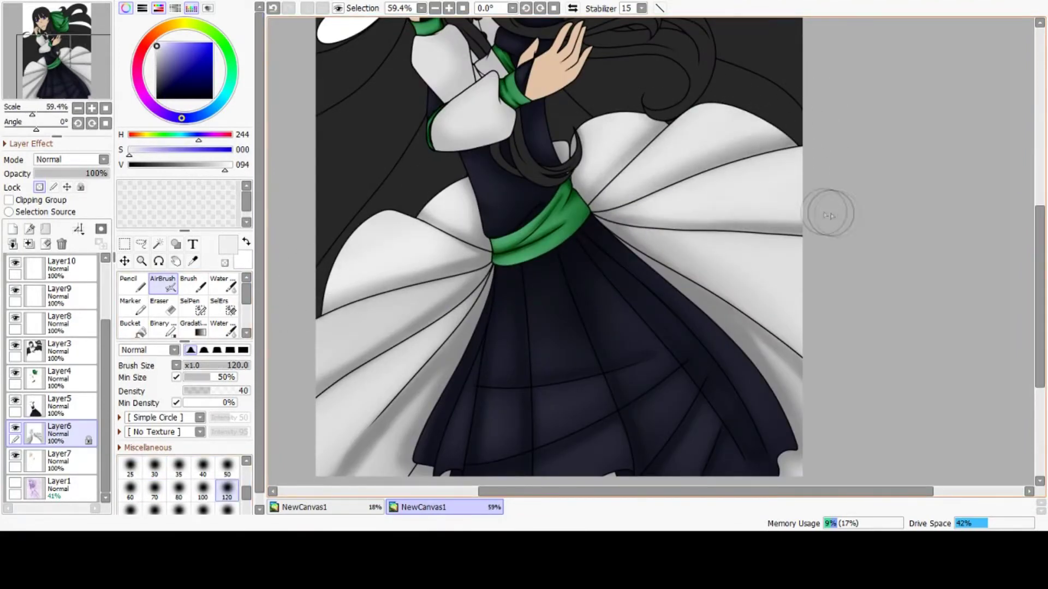
left_click_drag(737, 277, 809, 302)
mouse_move(459, 282)
left_mouse_down()
mouse_move(638, 227)
mouse_move(513, 273)
left_mouse_up()
left_click_drag(589, 256, 504, 321)
left_click_drag(614, 327, 522, 427)
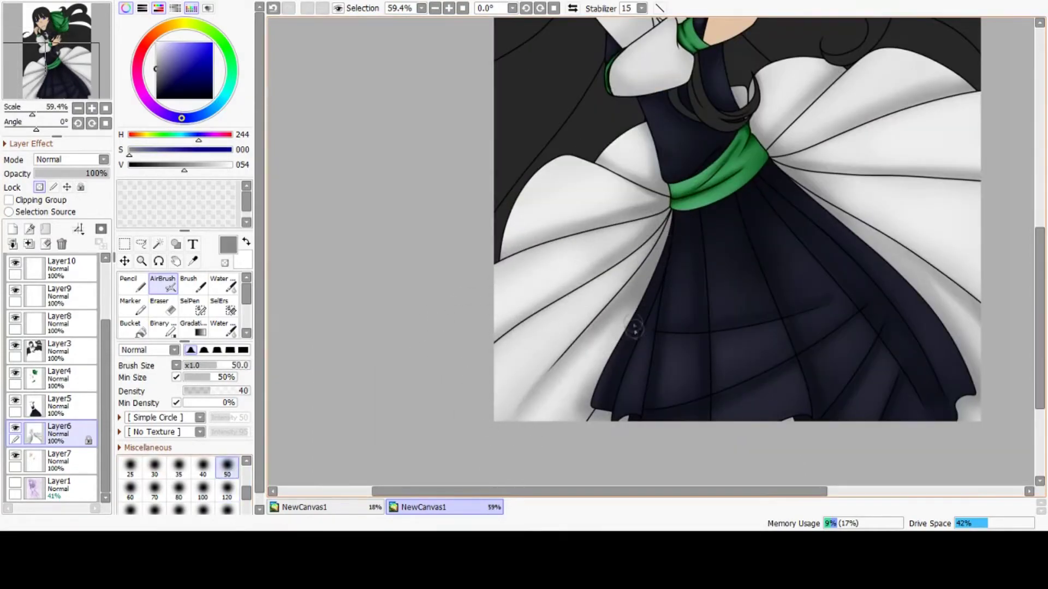
Deepen the overskirt shadows beside both edges of the navy skirt in grey V 54 at brush size 50
scroll(597, 329, "down", 4)
scroll(677, 251, "up", 6)
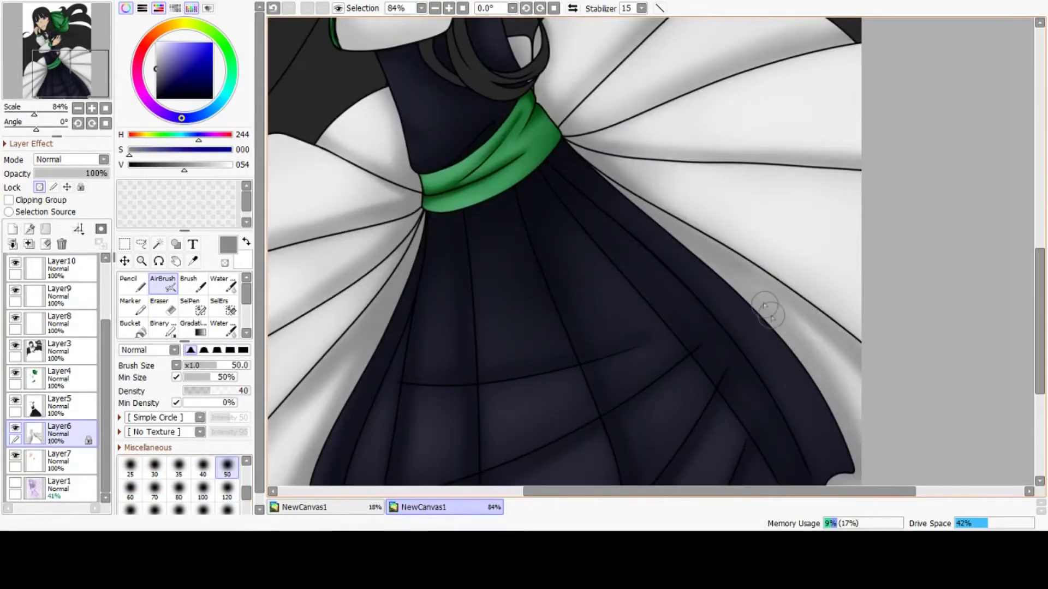
scroll(764, 406, "down", 9)
scroll(780, 406, "up", 7)
Airbrush a very soft grey (V 54) shadow over the white overskirt near the waist at brush size 700
left_click(227, 490)
scroll(650, 265, "down", 5)
scroll(589, 309, "up", 4)
scroll(227, 491, "down", 1)
left_click(227, 510)
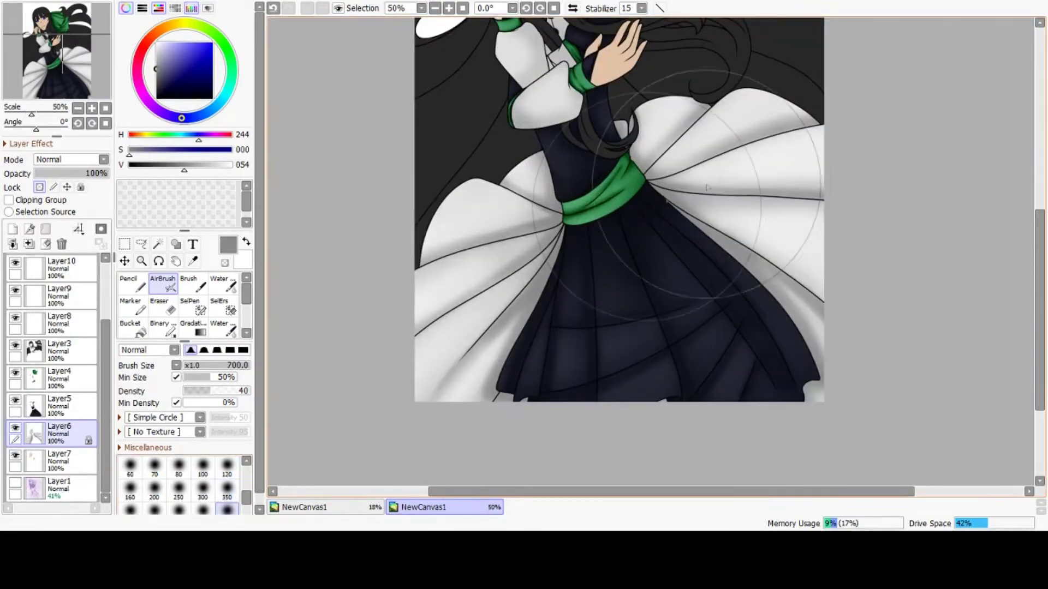
left_click_drag(723, 218, 731, 256)
scroll(583, 314, "down", 6)
scroll(564, 248, "up", 7)
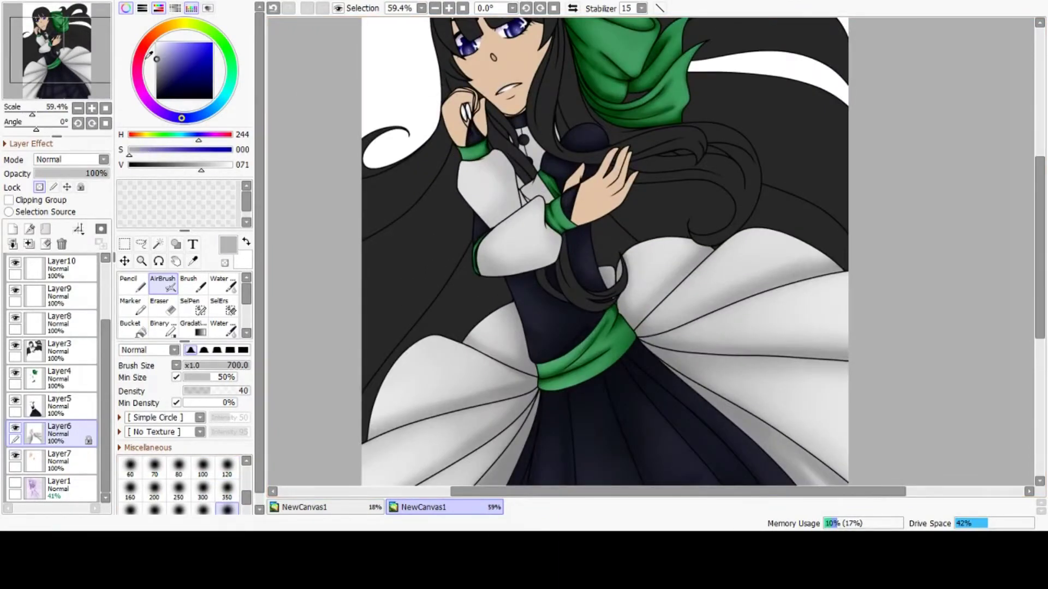
Shade the lower white sleeve along its green-trimmed edge and the sleeve fold above it in grey V 50, using brush sizes 14 and 20
scroll(501, 240, "up", 10)
mouse_move(368, 309)
left_mouse_down()
mouse_move(475, 155)
mouse_move(376, 406)
left_mouse_up()
left_click(156, 71)
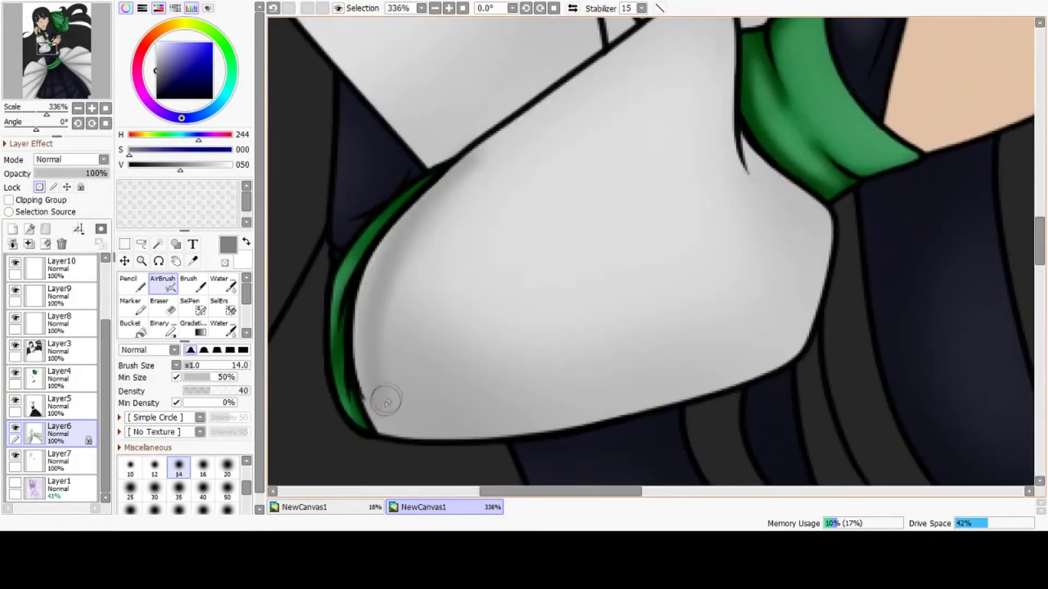
left_click_drag(354, 309, 421, 456)
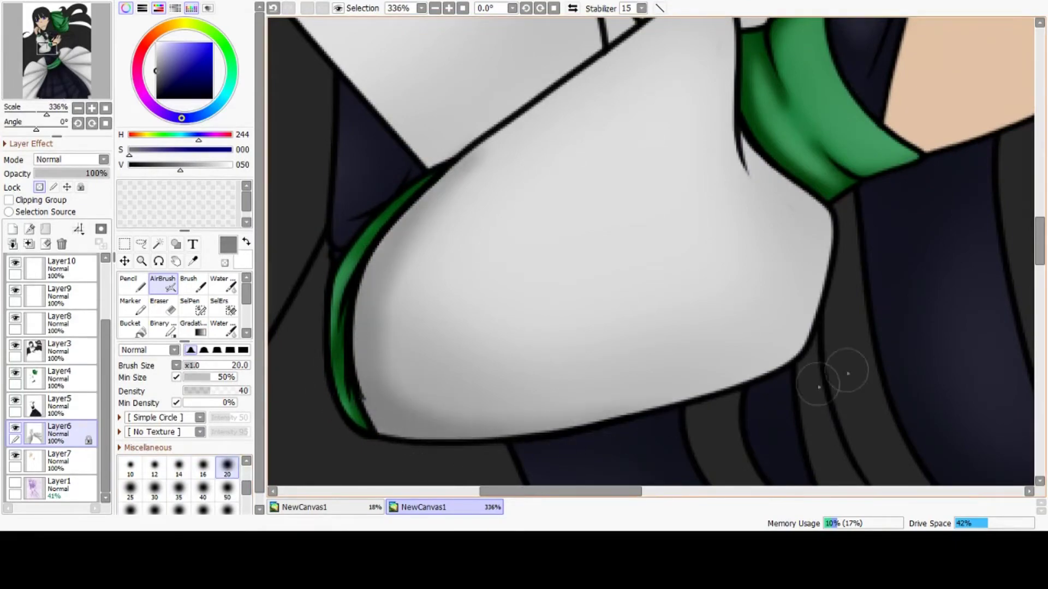
scroll(570, 98, "down", 2)
left_click_drag(585, 112, 397, 264)
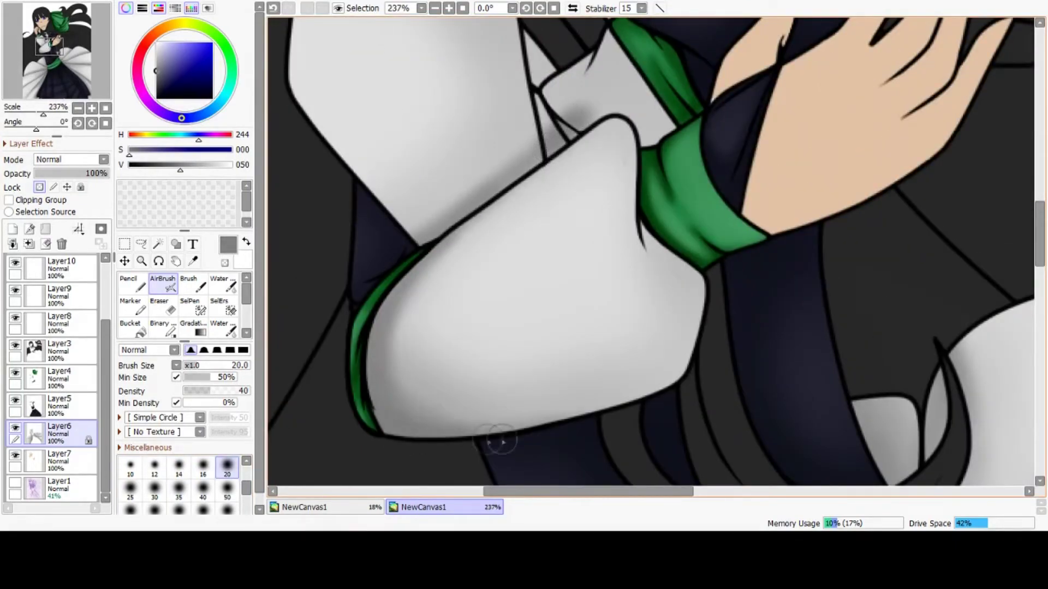
Shade the lower white sleeve where it meets the green cuff in grey V 50 at brush size 14
scroll(656, 192, "up", 4)
key("[")
key("[")
mouse_move(636, 234)
left_mouse_down()
mouse_move(652, 293)
mouse_move(694, 342)
left_mouse_up()
mouse_move(694, 342)
left_mouse_down()
mouse_move(588, 302)
mouse_move(561, 242)
left_mouse_up()
key("ctrl+z")
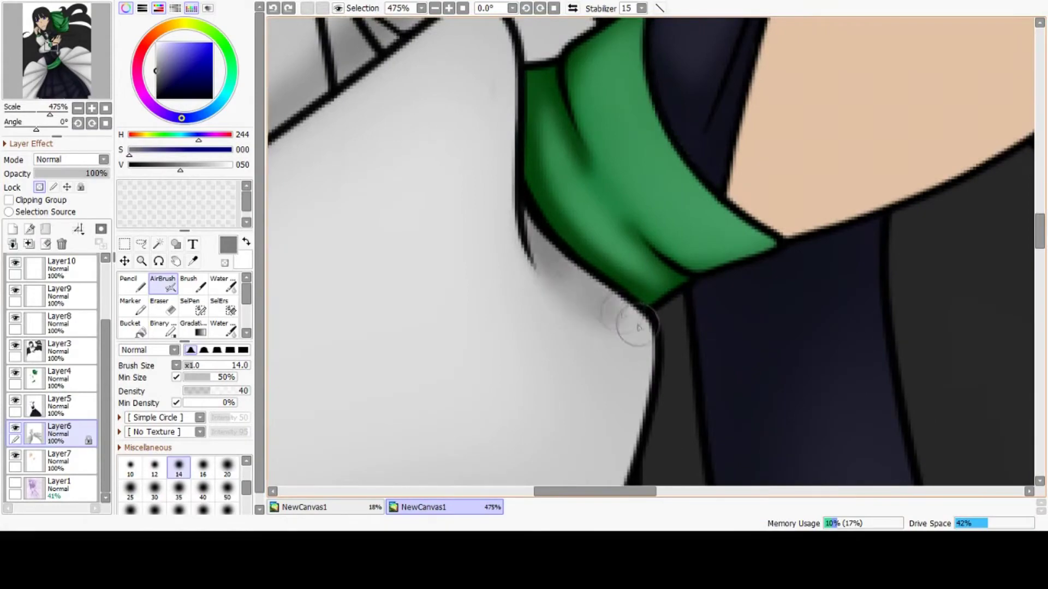
scroll(624, 291, "down", 3)
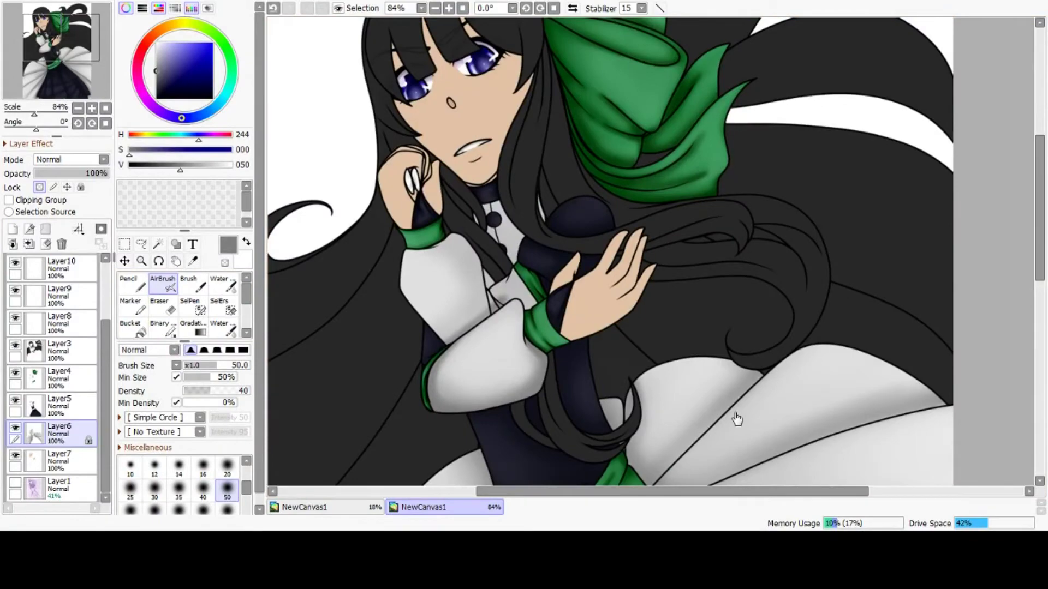
Build up grey V 50 shadows along the outer edges of both white sleeves
scroll(461, 363, "up", 8)
left_click(154, 467)
left_click_drag(465, 327, 415, 316)
left_click(155, 490)
left_click_drag(499, 278, 437, 334)
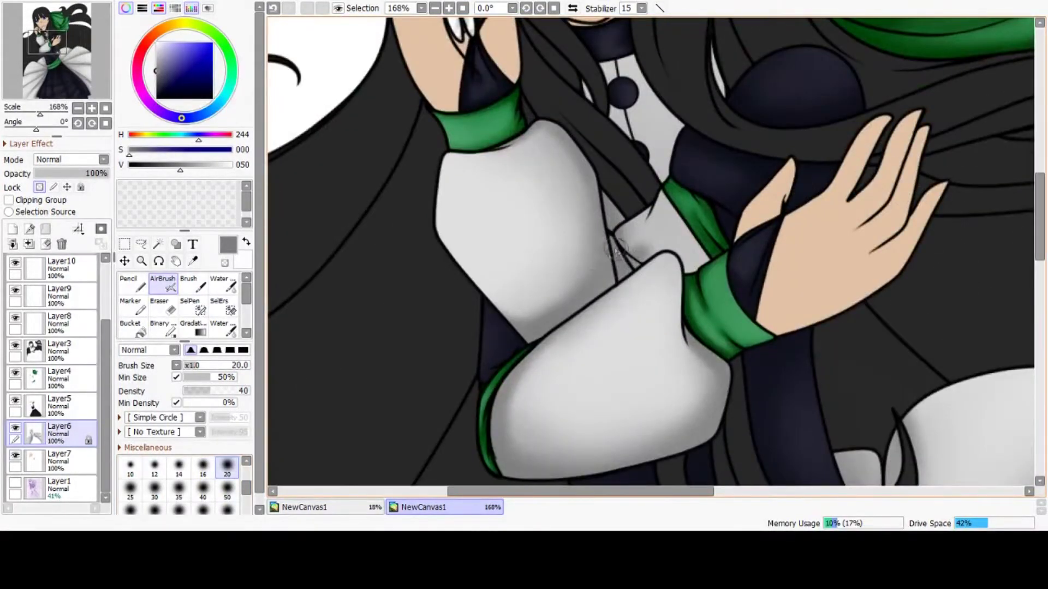
Shade the white bodice patch between the sleeves and the buttoned blouse front in grey V 50 at brush size 20
scroll(649, 196, "up", 2)
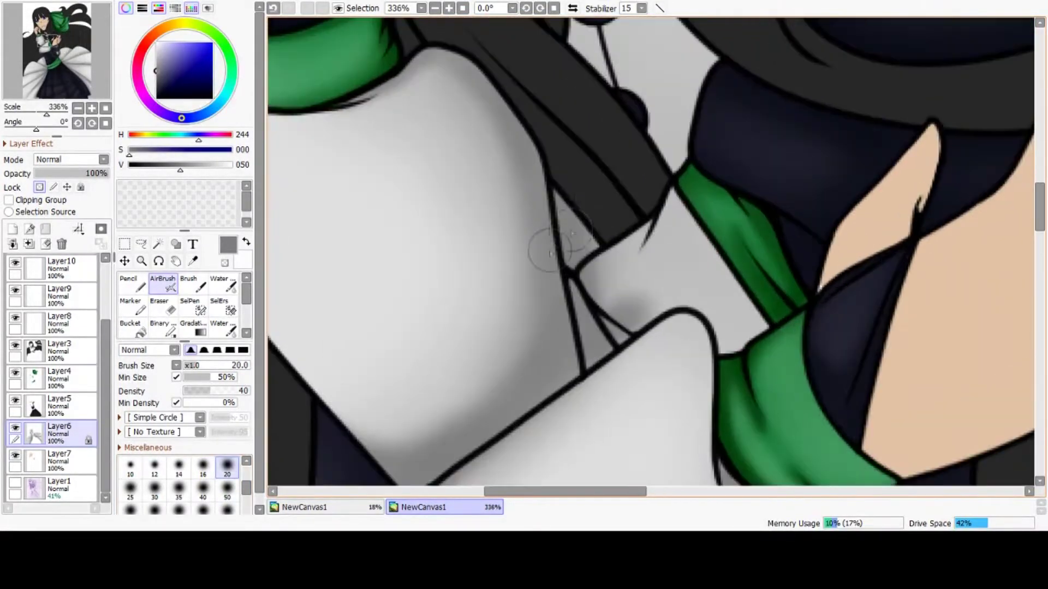
mouse_move(605, 326)
left_mouse_down()
mouse_move(647, 286)
mouse_move(709, 306)
mouse_move(682, 262)
left_mouse_up()
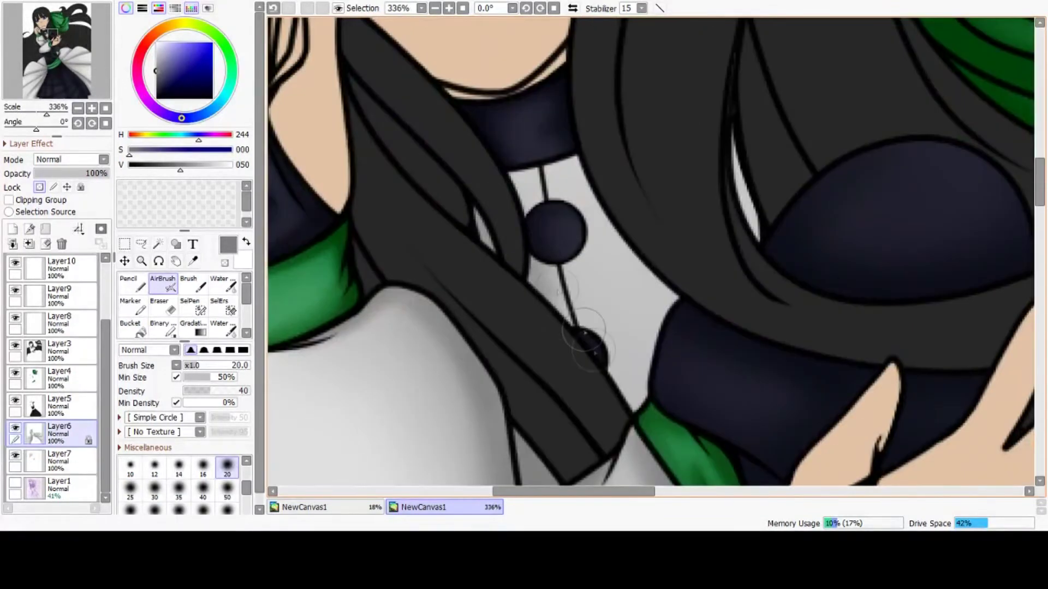
left_click_drag(551, 284, 639, 359)
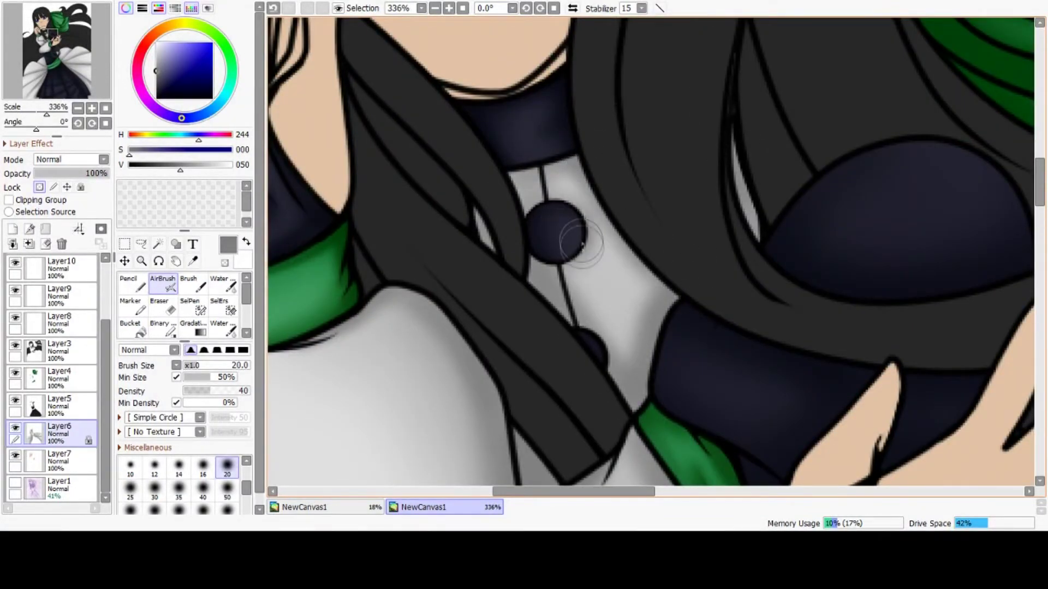
Brighten the middle of both white sleeves with near-white, using V 99 at size 80 and V 95 at size 120
left_click(179, 509)
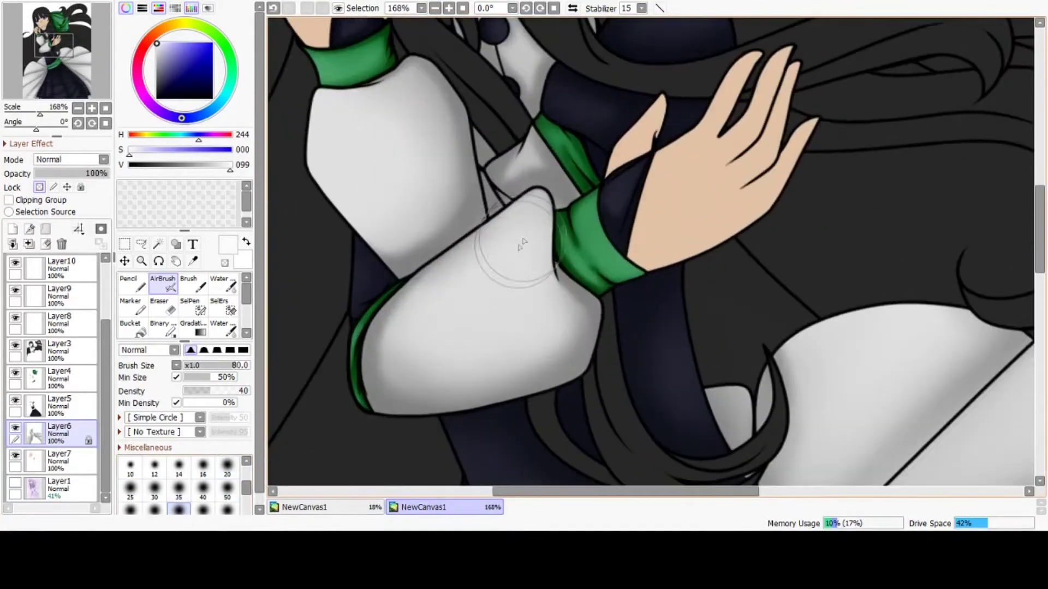
mouse_move(491, 315)
left_mouse_down()
mouse_move(491, 351)
mouse_move(409, 362)
left_mouse_up()
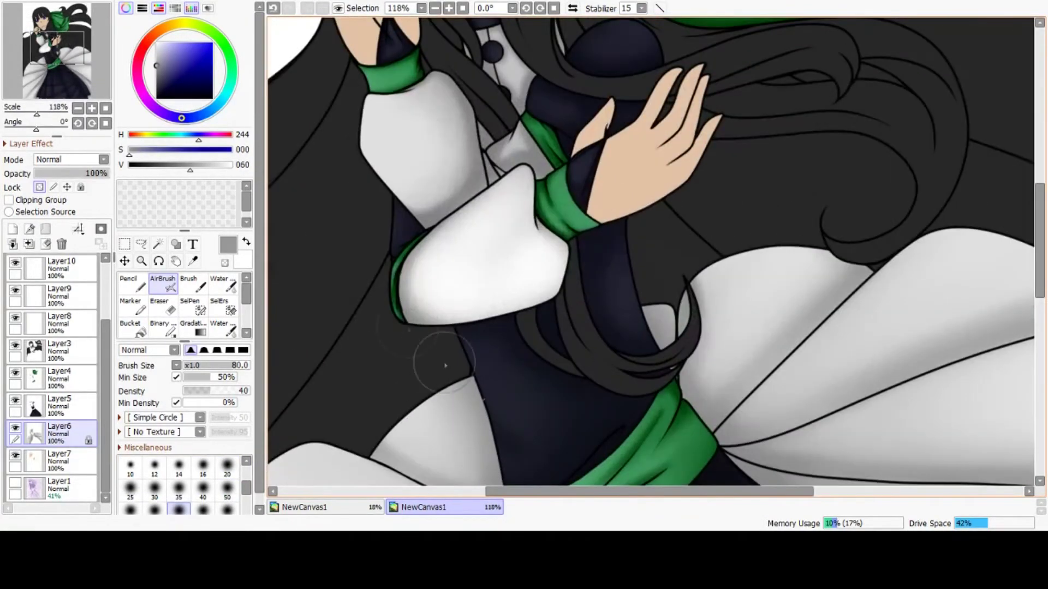
mouse_move(444, 367)
left_mouse_down()
mouse_move(518, 284)
mouse_move(532, 327)
left_mouse_up()
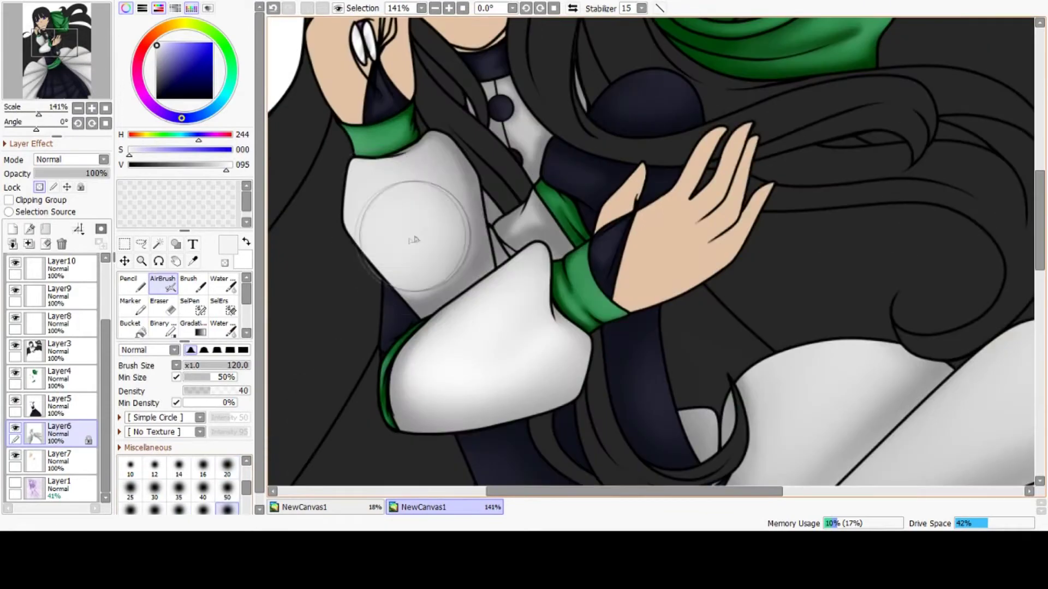
mouse_move(419, 234)
left_mouse_down()
mouse_move(417, 276)
mouse_move(351, 245)
left_mouse_up()
left_click(227, 509)
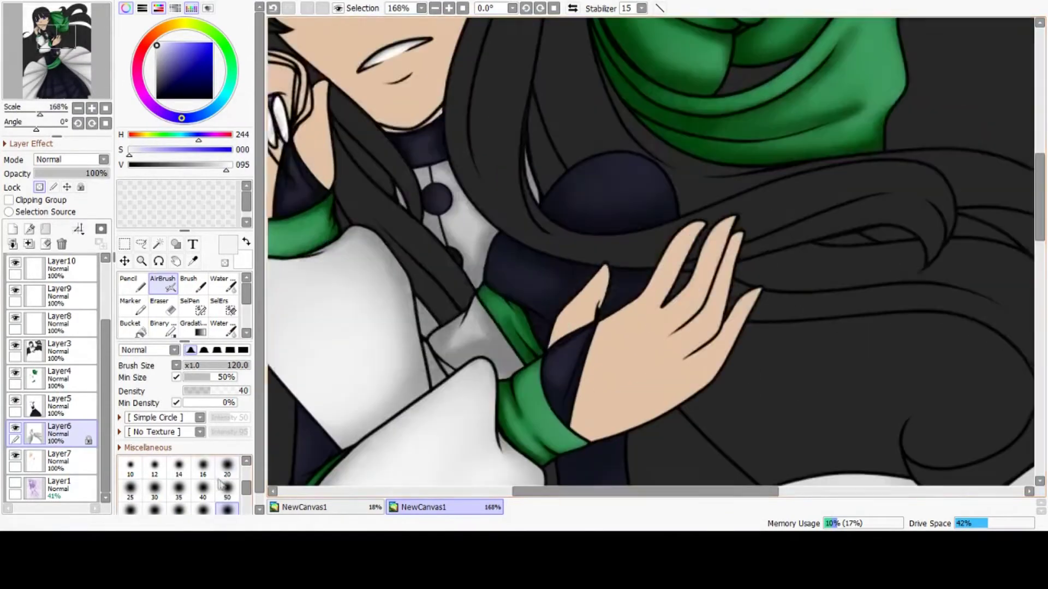
Highlight the white bodice patch beside the green trim with near-white (V 95, V 93) and blend its folds with sampled greys
left_click(203, 468)
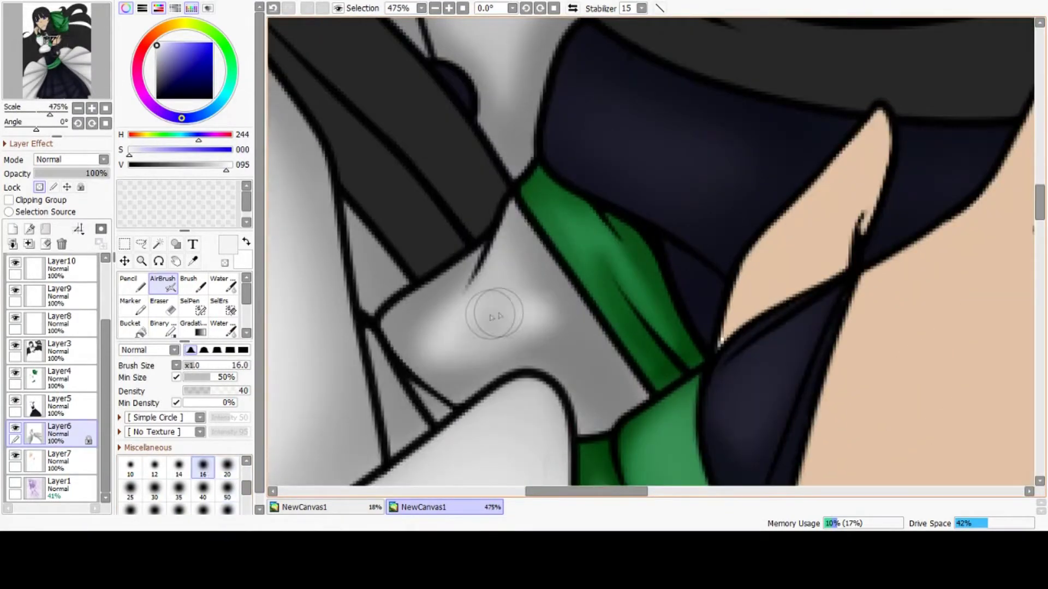
mouse_move(496, 309)
left_mouse_down()
mouse_move(528, 280)
mouse_move(528, 328)
mouse_move(427, 333)
mouse_move(399, 323)
mouse_move(409, 344)
mouse_move(363, 234)
mouse_move(393, 428)
left_mouse_up()
left_click(179, 487)
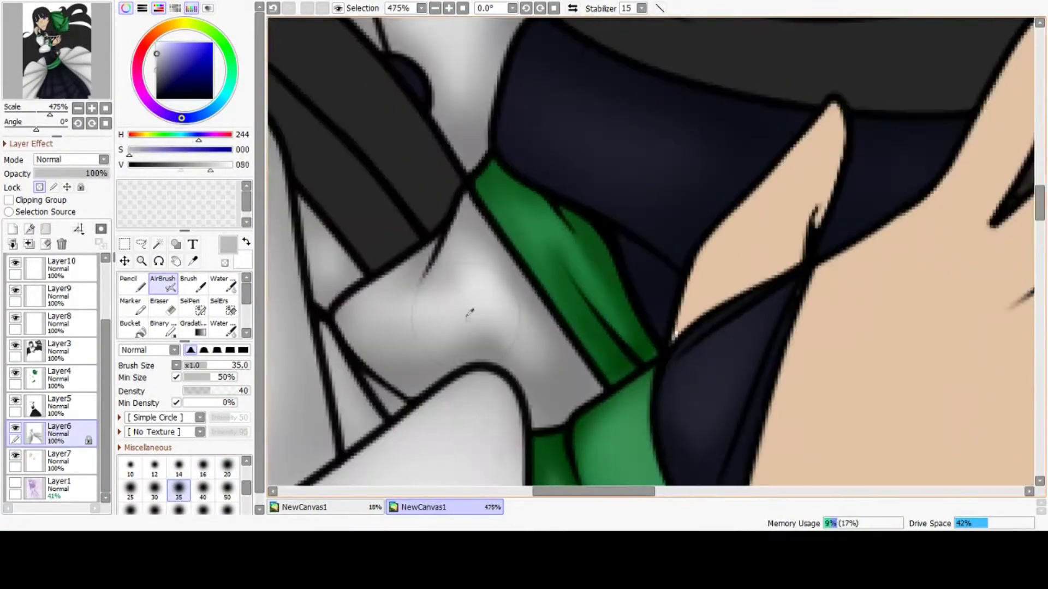
right_click(484, 285)
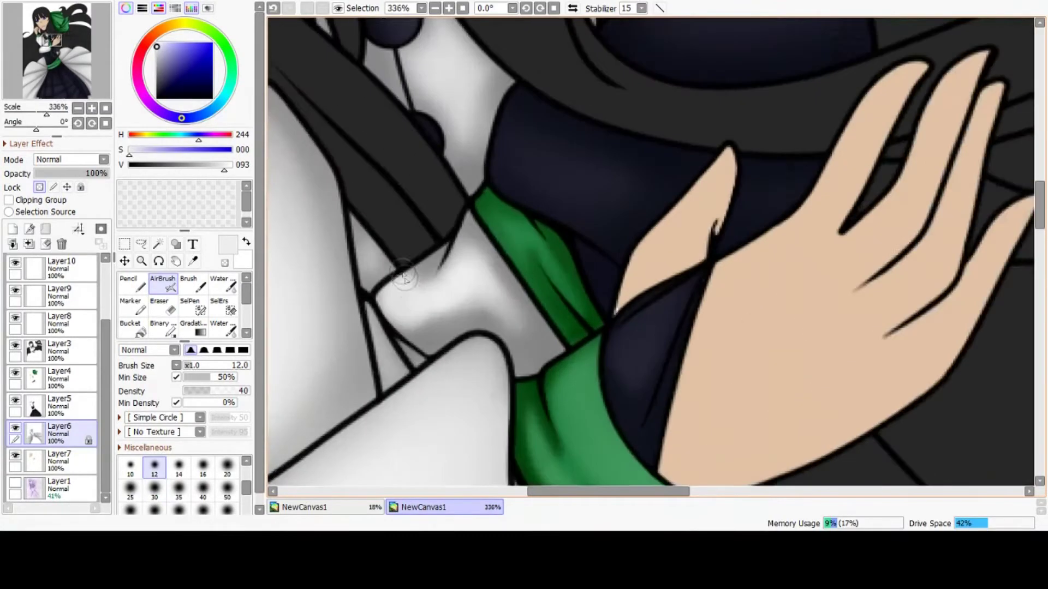
left_click(363, 285, "alt")
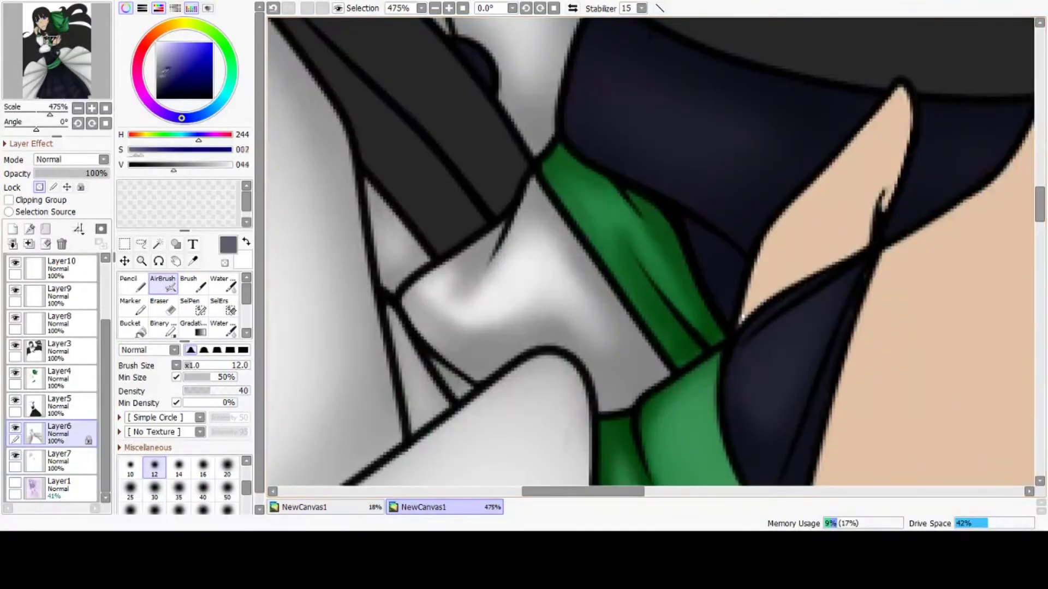
left_click(396, 343, "alt")
scroll(386, 315, "up", 3)
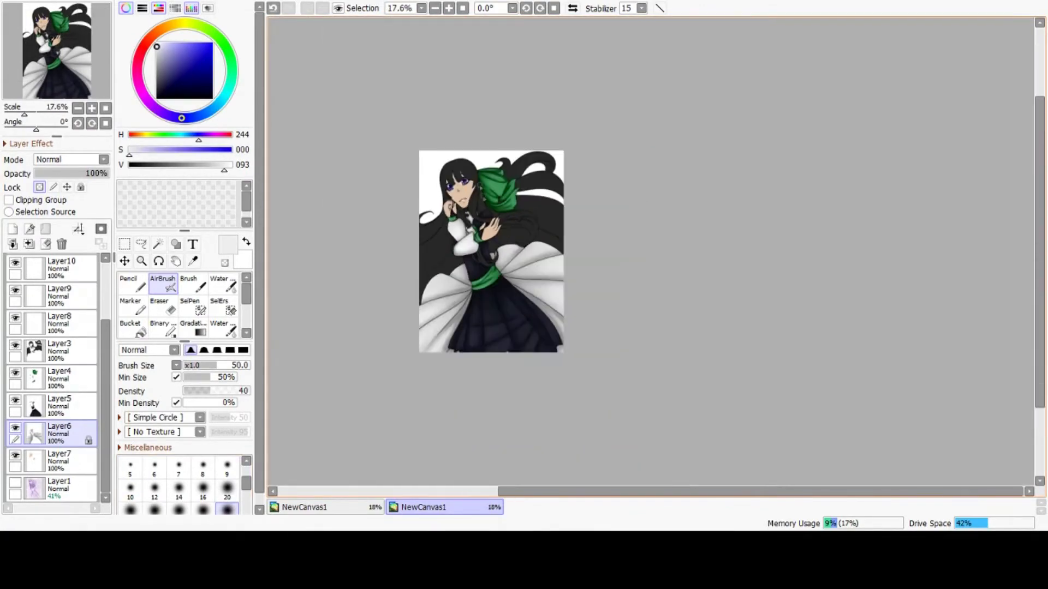
Airbrush soft tan shading (H 28, S 30, V 81) over the face skin on Layer7 with a larger brush
key("bracketright")
key("bracketright")
key("bracketright")
key("bracketright")
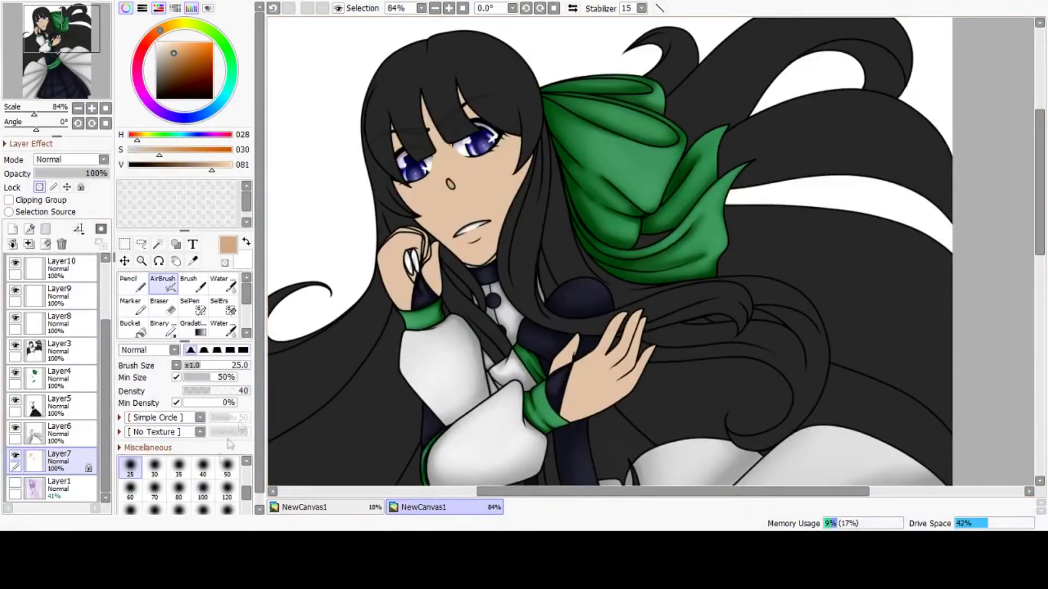
left_click(227, 488)
scroll(392, 153, "up", 2)
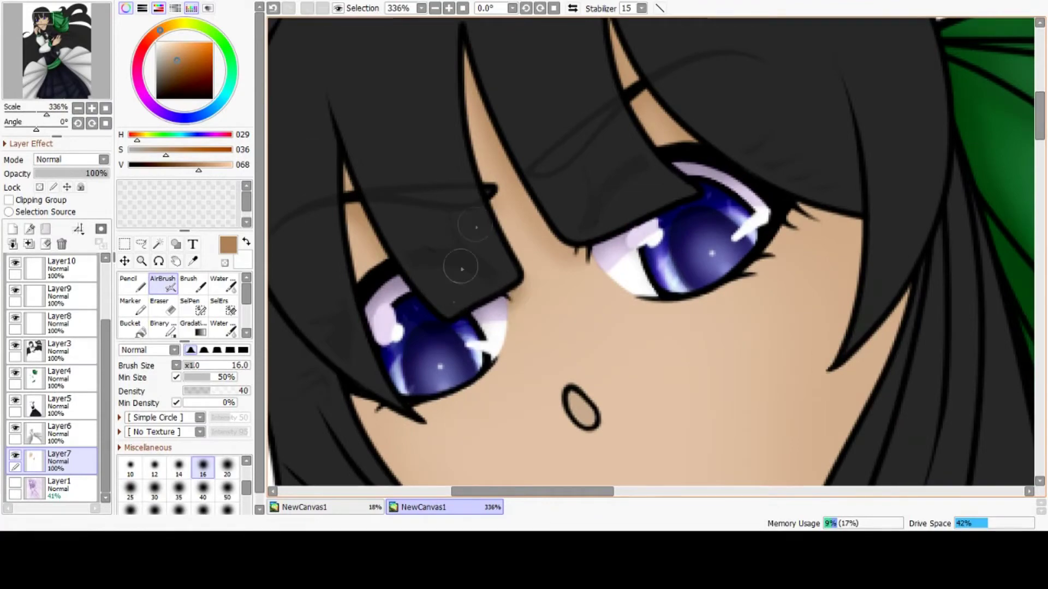
Shade the face below the left eye and along the left cheek and jaw in tan V 68 at brush size 16
scroll(462, 268, "down", 2)
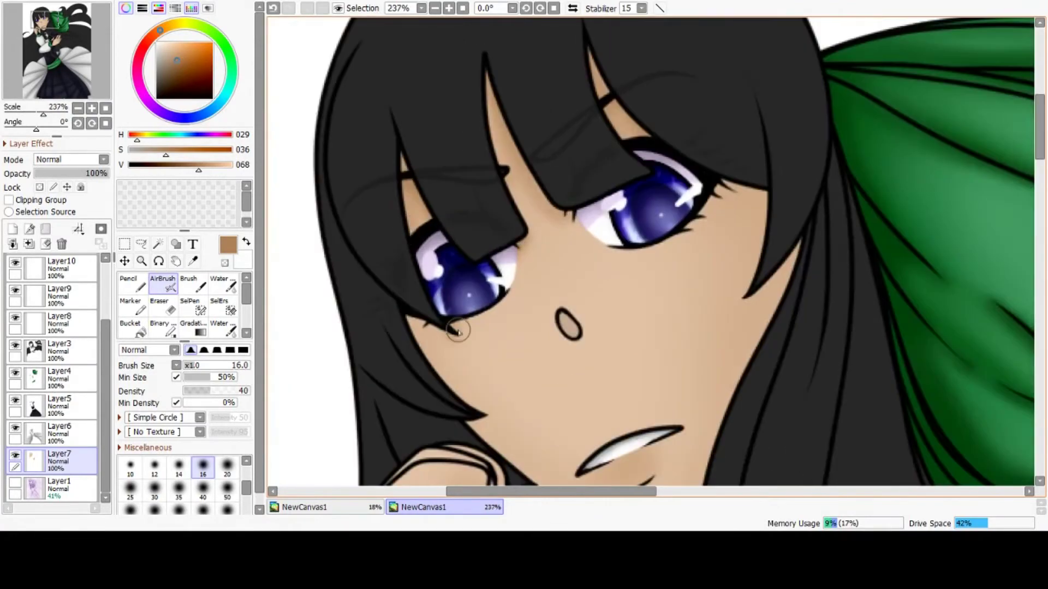
left_click_drag(405, 317, 481, 408)
scroll(434, 216, "down", 4)
scroll(439, 337, "up", 5)
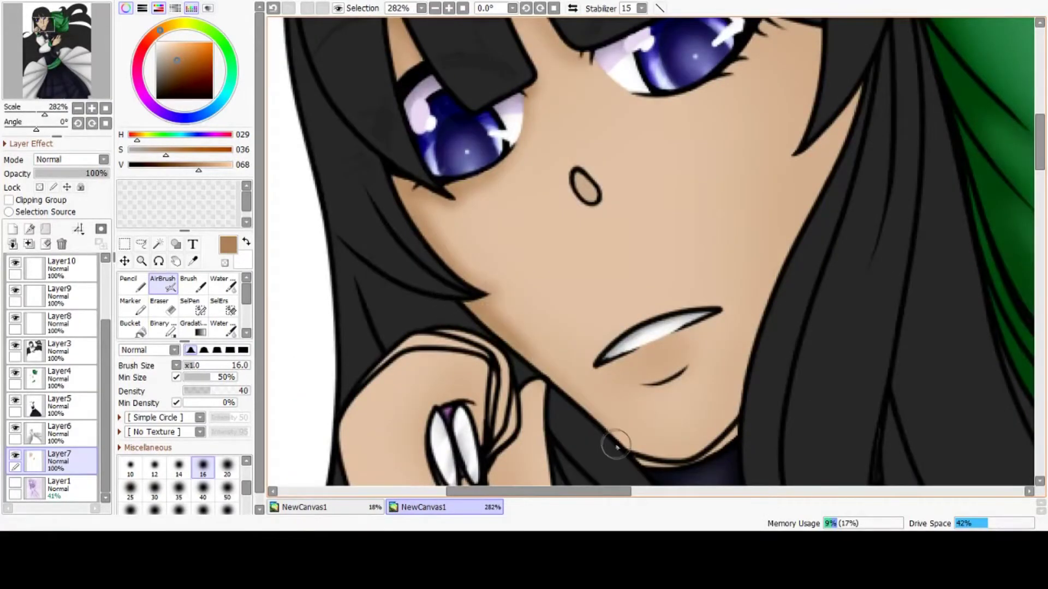
scroll(616, 446, "down", 4)
Shade the skin around the right eye and down the right cheek beside the hair in tan V 68 at brush size 16
scroll(525, 285, "up", 6)
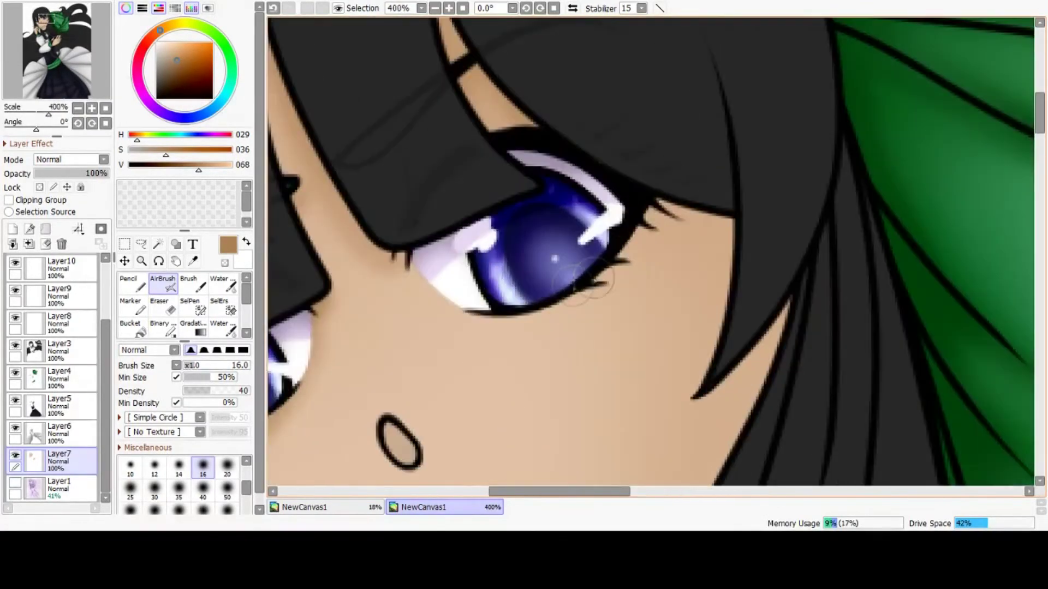
scroll(775, 280, "down", 4)
scroll(702, 240, "up", 2)
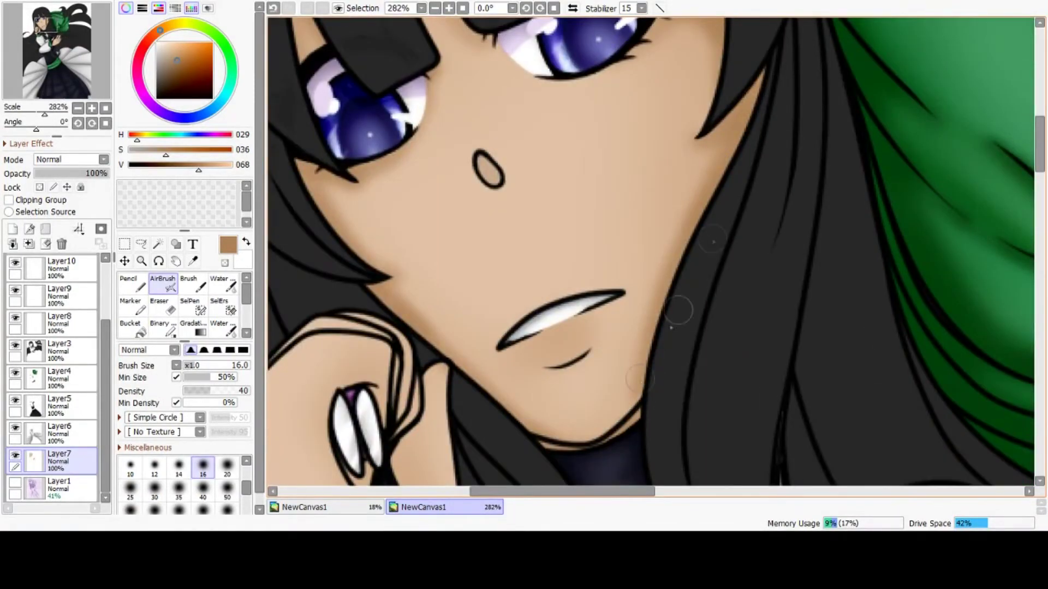
scroll(510, 362, "up", 2)
scroll(509, 355, "down", 6)
Refine the skin shading between the right eye's lower lashes in tan V 68 at brush size 2.6
scroll(500, 184, "up", 8)
scroll(180, 480, "up", 2)
left_click(154, 467)
scroll(603, 269, "up", 4)
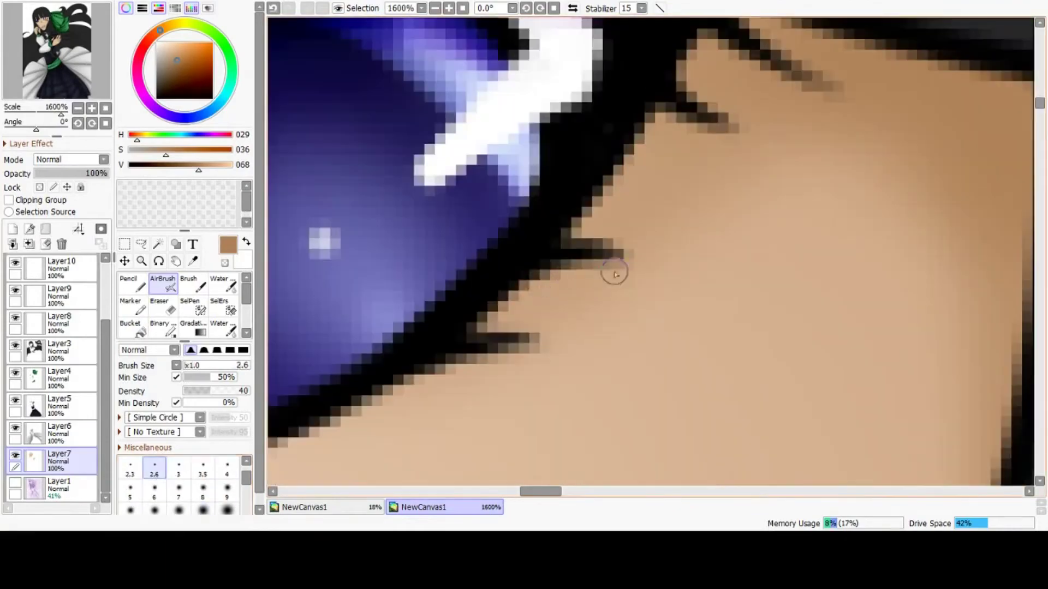
scroll(532, 345, "down", 8)
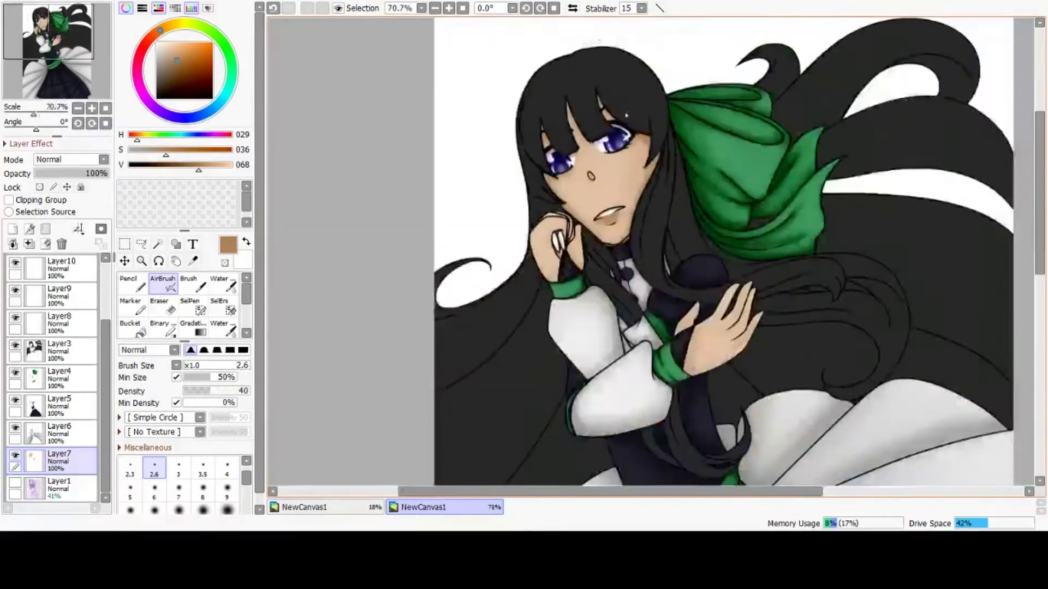
Shade the edges of the open hand's thumb in tan V 68 at brush size 20
scroll(439, 215, "up", 7)
scroll(439, 216, "down", 7)
key("bracketright")
key("bracketright")
key("bracketright")
key("bracketright")
key("bracketright")
scroll(532, 257, "up", 6)
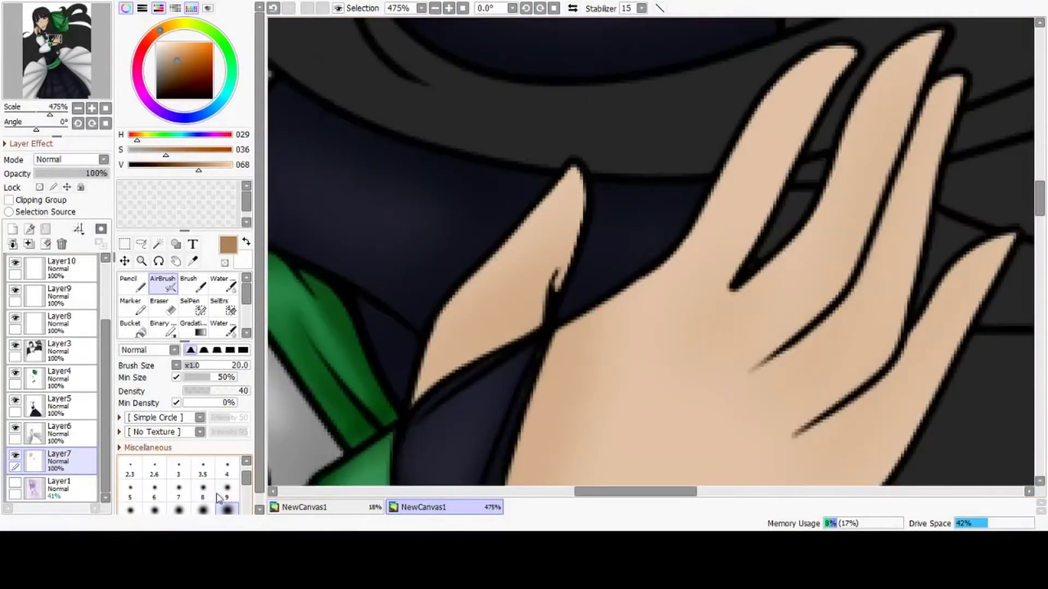
scroll(494, 316, "up", 1)
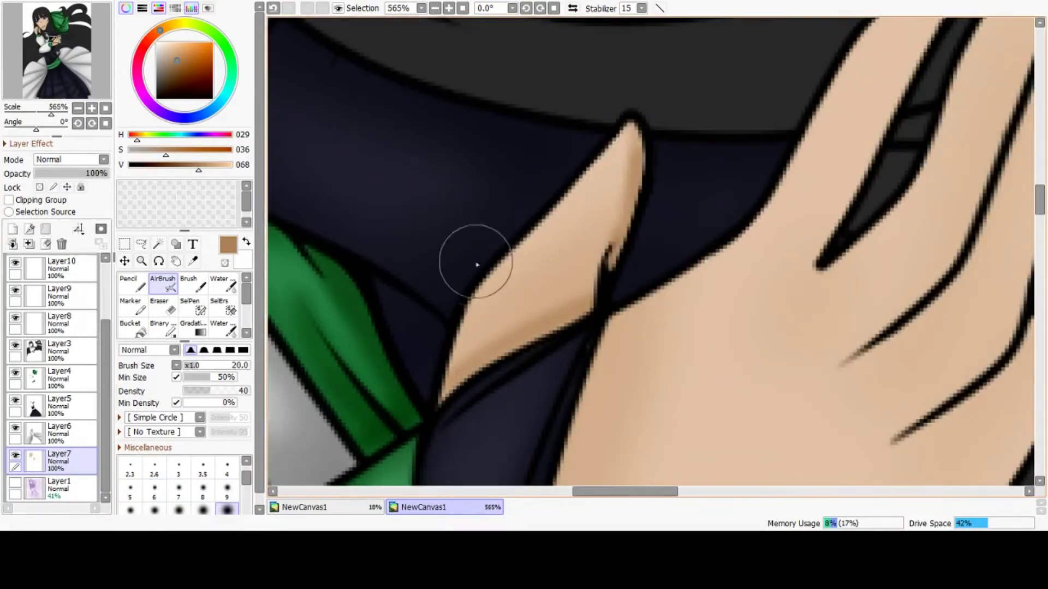
scroll(475, 273, "down", 7)
Sample a tan (V 70) from the skin and shade the open hand's palm along the edge beside the thumb
scroll(508, 253, "up", 4)
left_click(509, 253, "alt")
left_click_drag(557, 249, 517, 215)
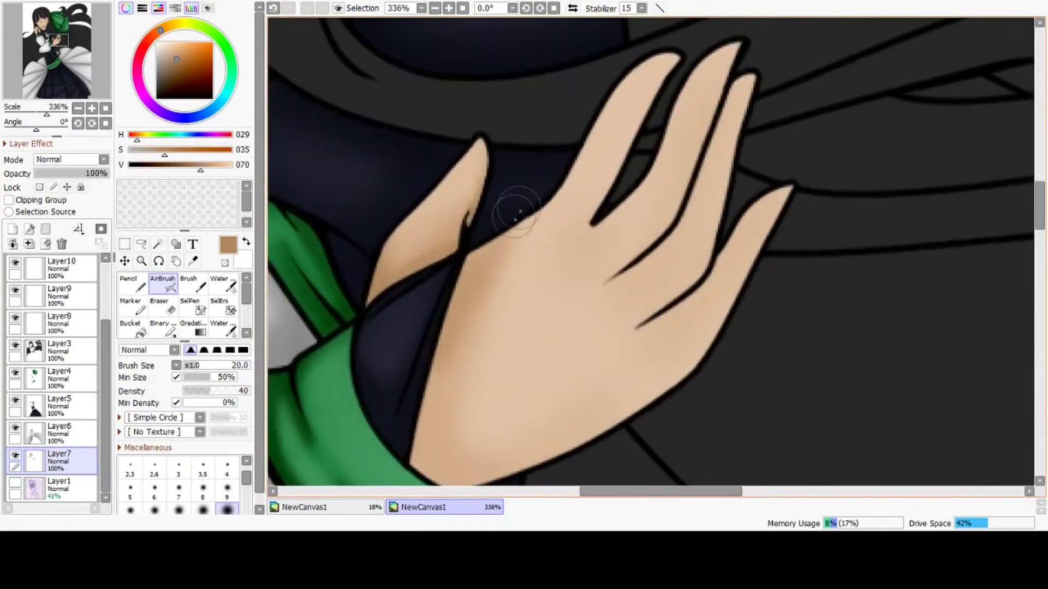
scroll(454, 480, "down", 2)
Shade the open hand's fingers and the creases between them in tan V 70 at brush size 9
scroll(644, 213, "up", 3)
left_click(227, 491)
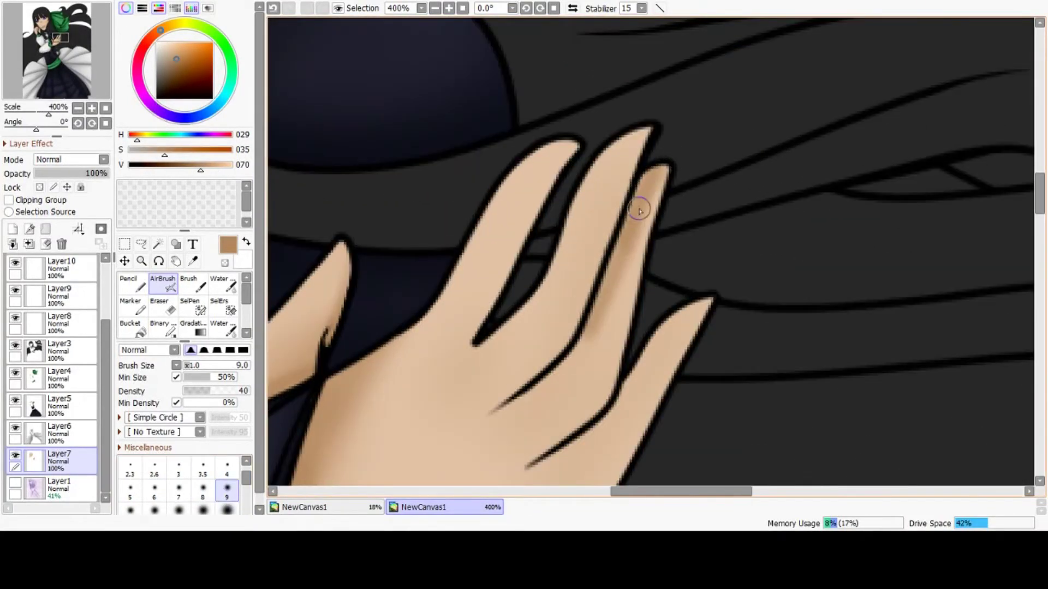
scroll(624, 210, "down", 4)
scroll(636, 269, "up", 5)
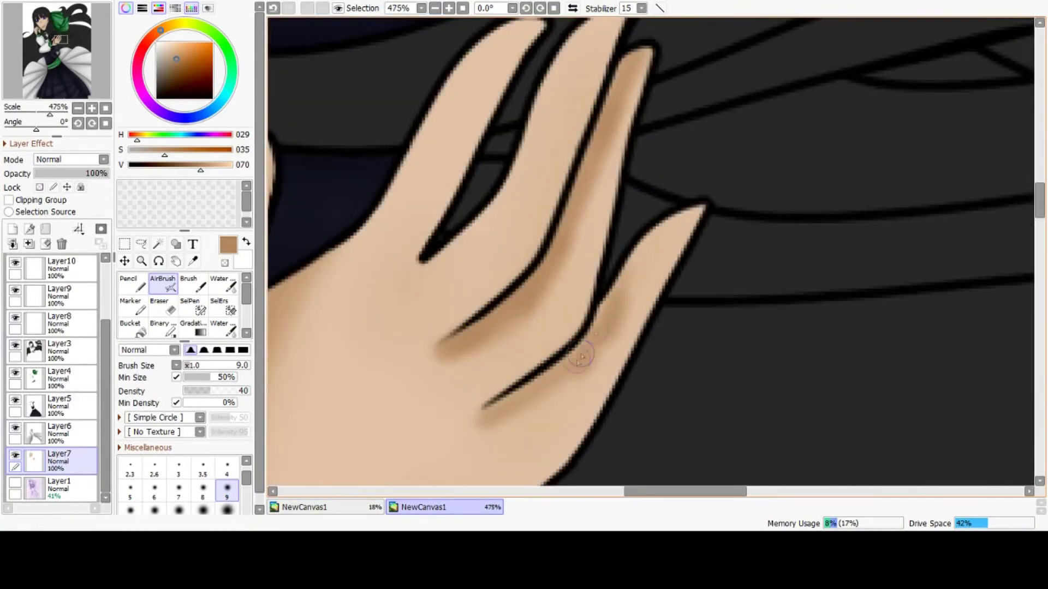
scroll(625, 260, "down", 6)
scroll(584, 234, "up", 7)
scroll(491, 249, "down", 12)
Shade the hand held against the cheek, covering its thumb, curled fingers and wrist, in tan V 70 at brush size 9
scroll(425, 189, "up", 11)
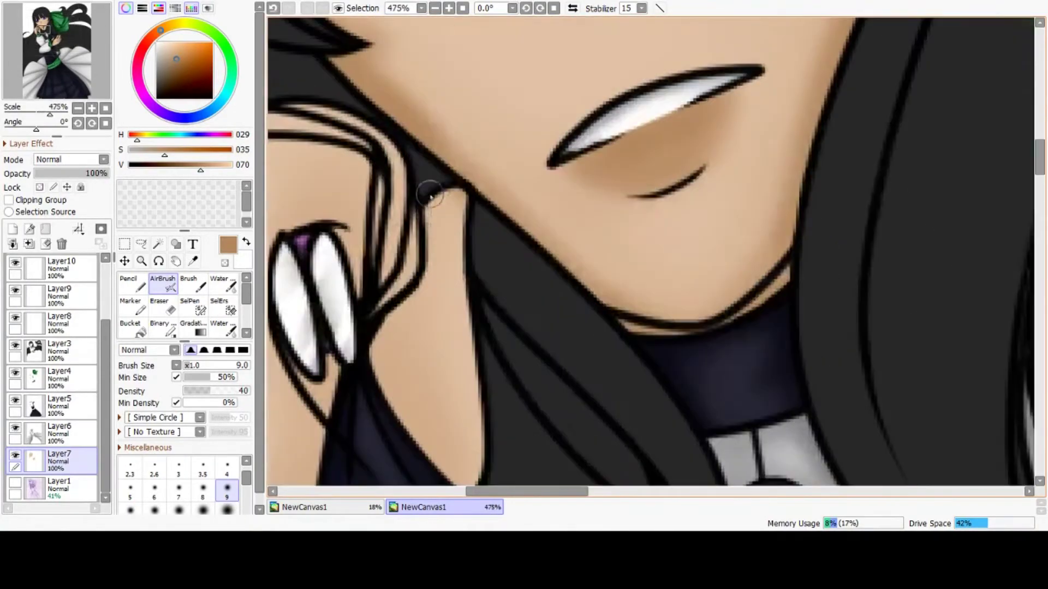
scroll(483, 420, "up", 2)
scroll(542, 432, "down", 4)
scroll(491, 245, "up", 4)
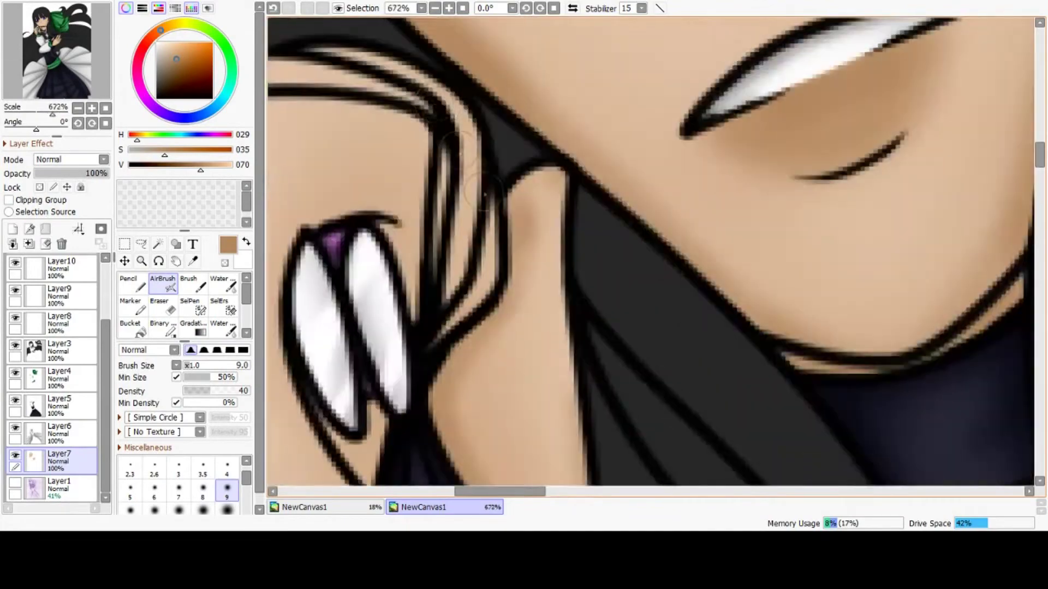
scroll(480, 219, "down", 5)
scroll(407, 157, "up", 5)
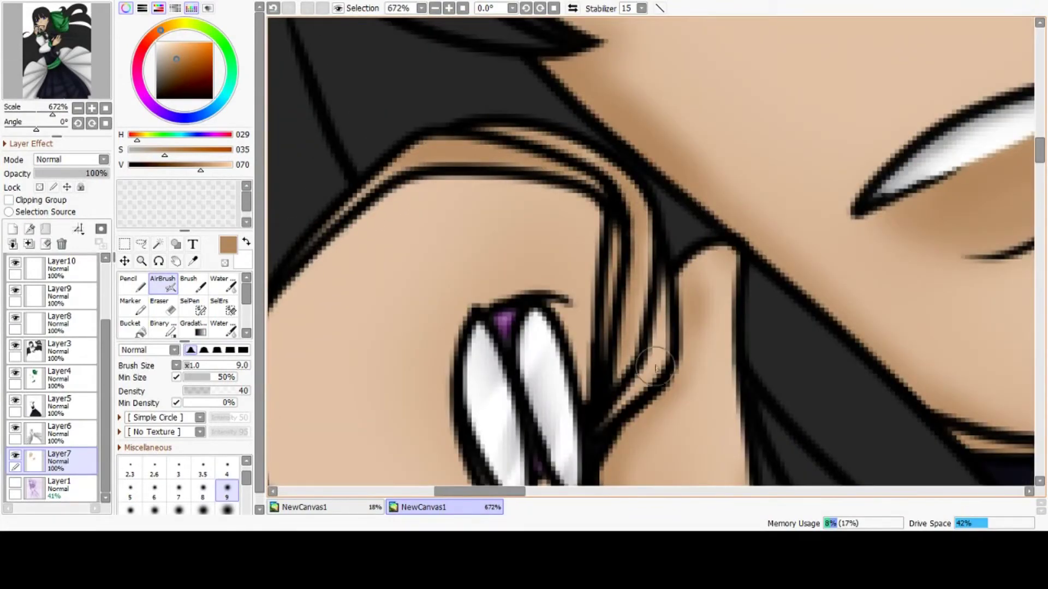
scroll(655, 366, "down", 5)
scroll(533, 198, "up", 2)
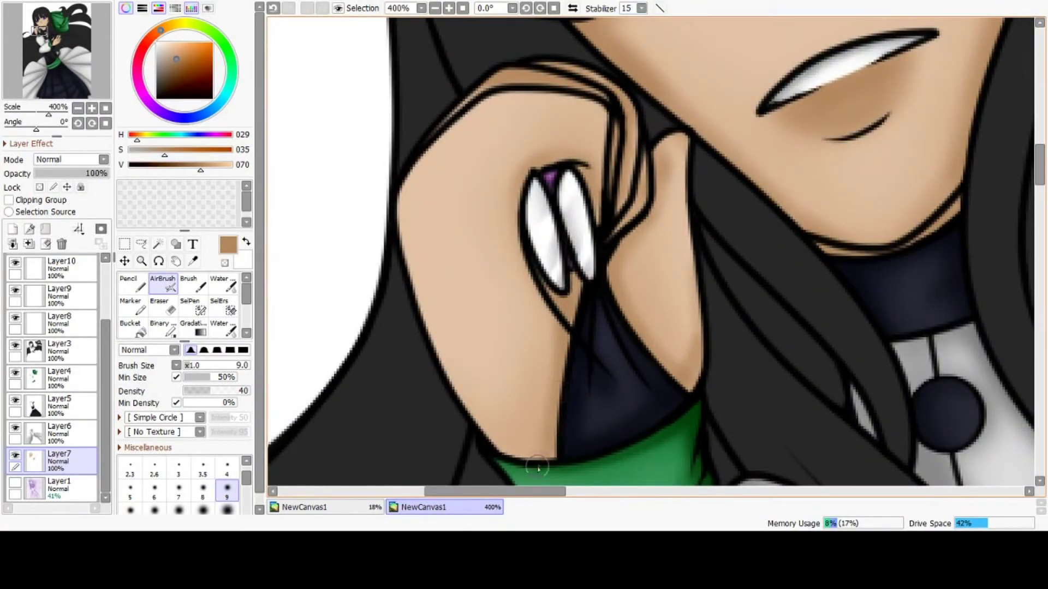
Dab soft knuckle shadows onto the back of the open hand in tan V 70 at brush size 9
scroll(537, 468, "down", 1)
scroll(579, 433, "down", 6)
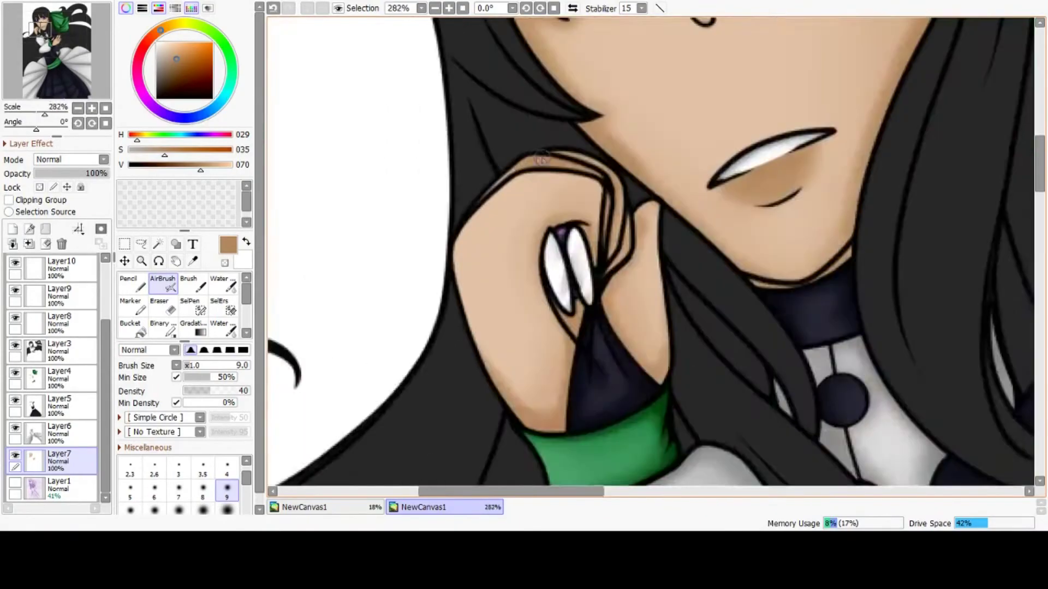
scroll(523, 314, "up", 1)
scroll(523, 314, "down", 5)
scroll(522, 314, "up", 5)
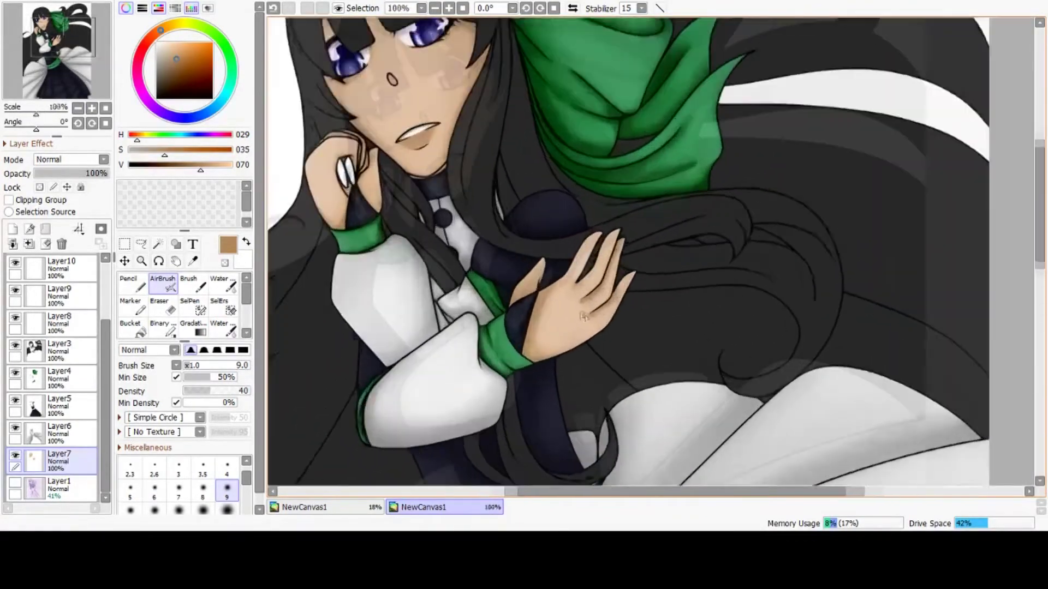
scroll(682, 268, "down", 5)
scroll(682, 268, "up", 5)
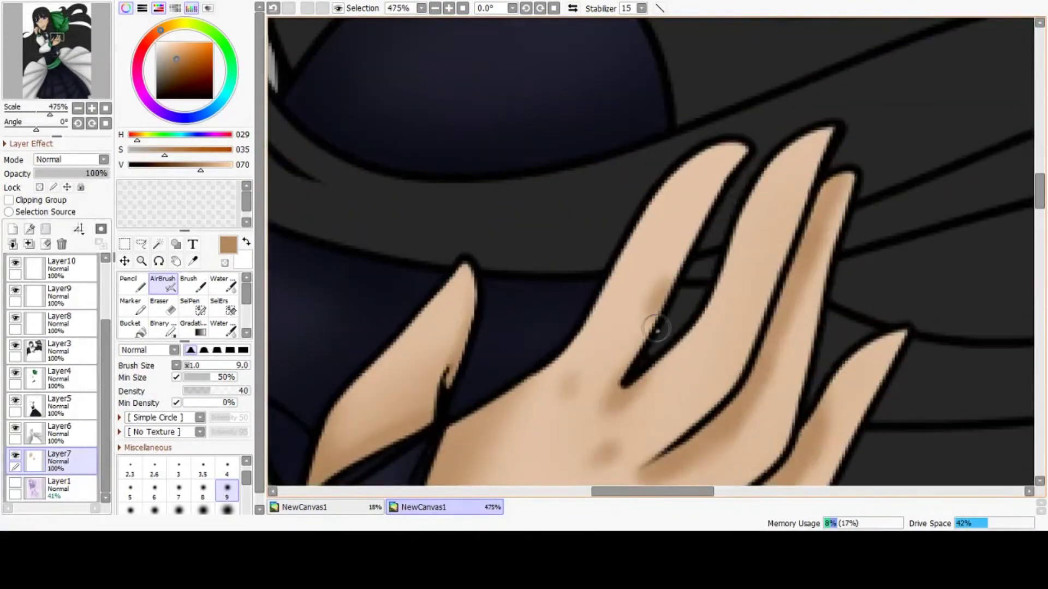
scroll(684, 217, "down", 10)
scroll(684, 217, "up", 5)
Enlarge the airbrush to size 30 and lock the transparency of the skin layer, Layer7
key("bracketright")
key("bracketright")
key("bracketright")
key("bracketright")
key("bracketright")
key("bracketright")
key("bracketright")
scroll(674, 229, "down", 5)
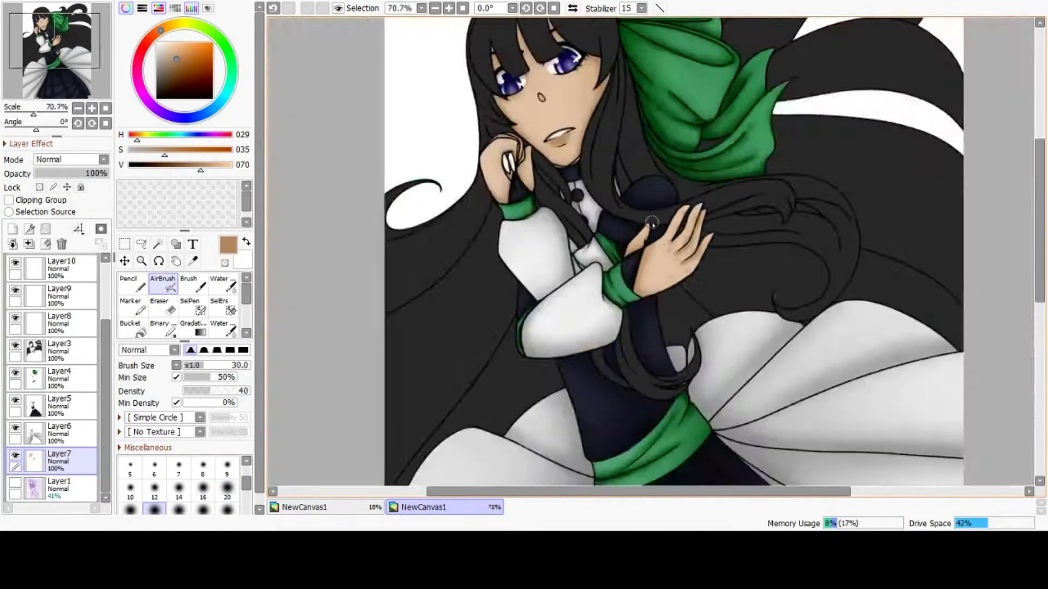
scroll(381, 207, "up", 7)
scroll(354, 200, "down", 2)
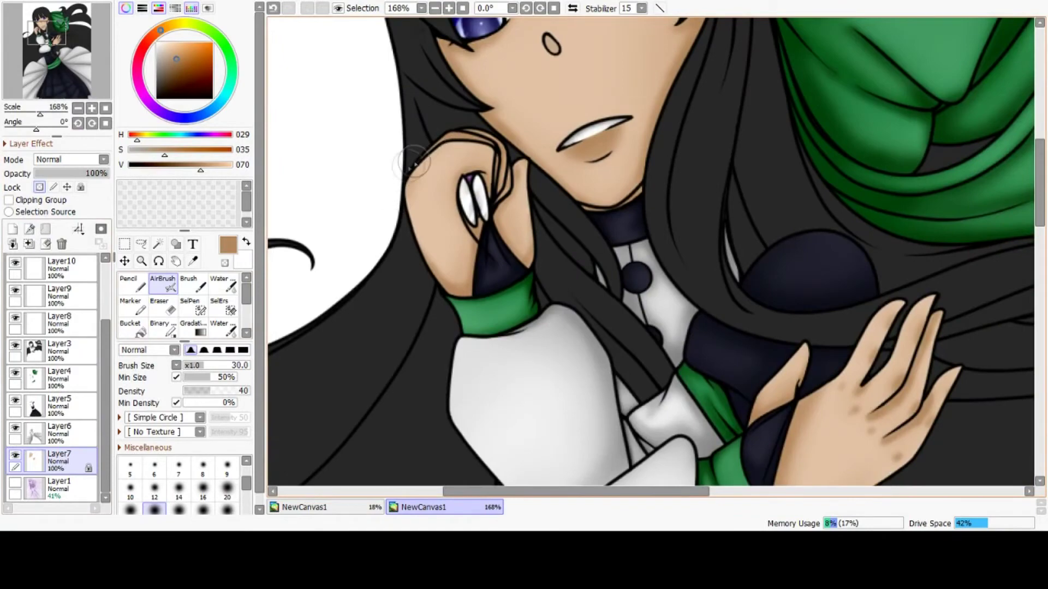
Sample the light skin tone V 88 and soften the open hand's knuckle and finger shadows at brush size 40
scroll(415, 162, "down", 4)
scroll(586, 245, "up", 6)
left_click(586, 246, "alt")
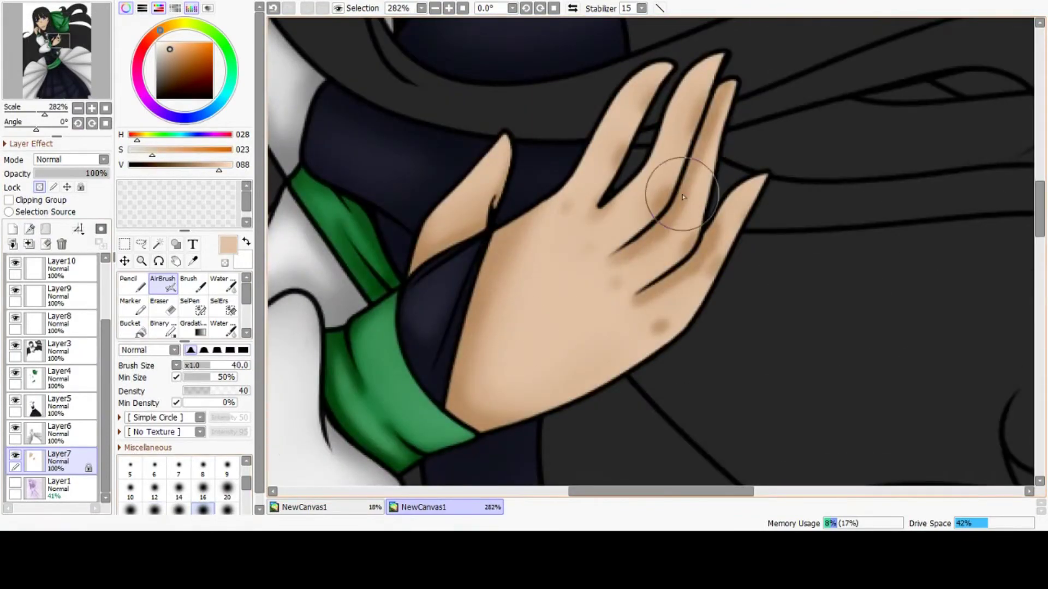
scroll(747, 273, "down", 4)
scroll(676, 276, "up", 3)
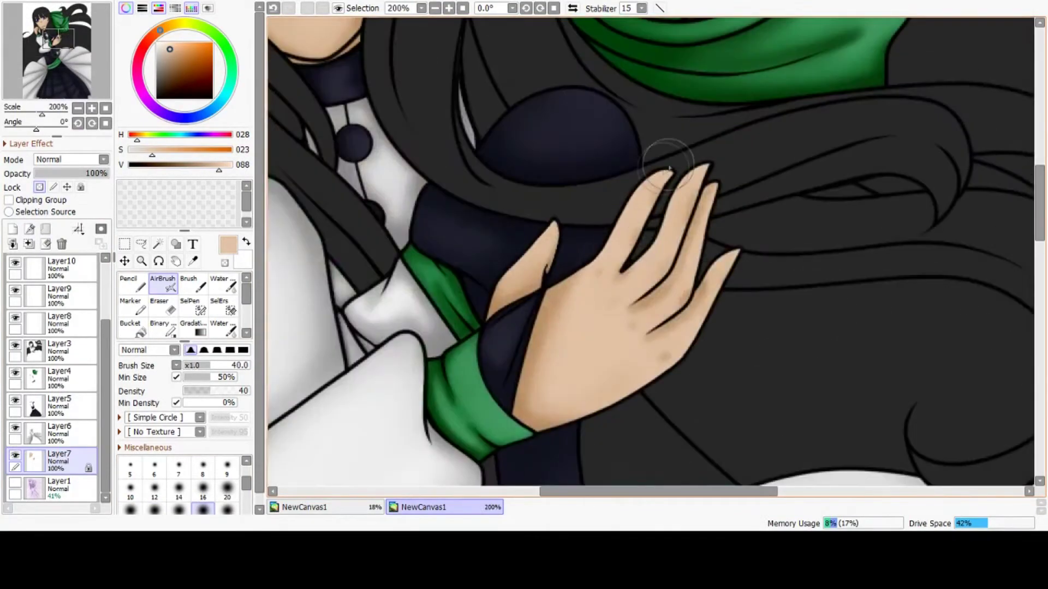
scroll(677, 277, "up", 2)
scroll(546, 245, "down", 4)
scroll(435, 70, "up", 4)
scroll(546, 245, "down", 3)
scroll(677, 273, "up", 5)
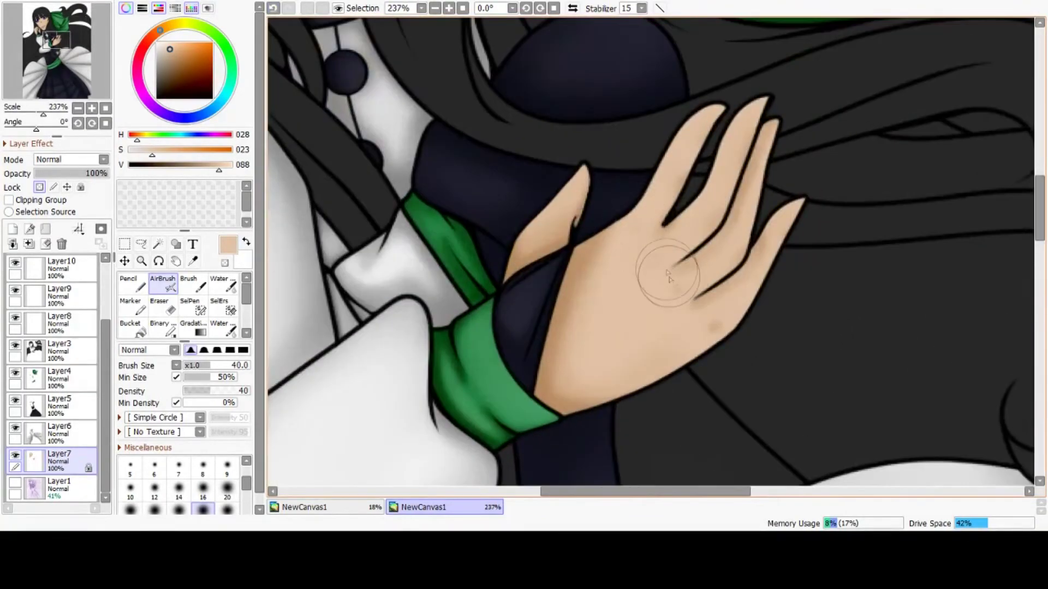
scroll(546, 245, "down", 5)
scroll(625, 262, "up", 2)
scroll(625, 262, "down", 2)
scroll(555, 219, "up", 2)
scroll(541, 218, "up", 4)
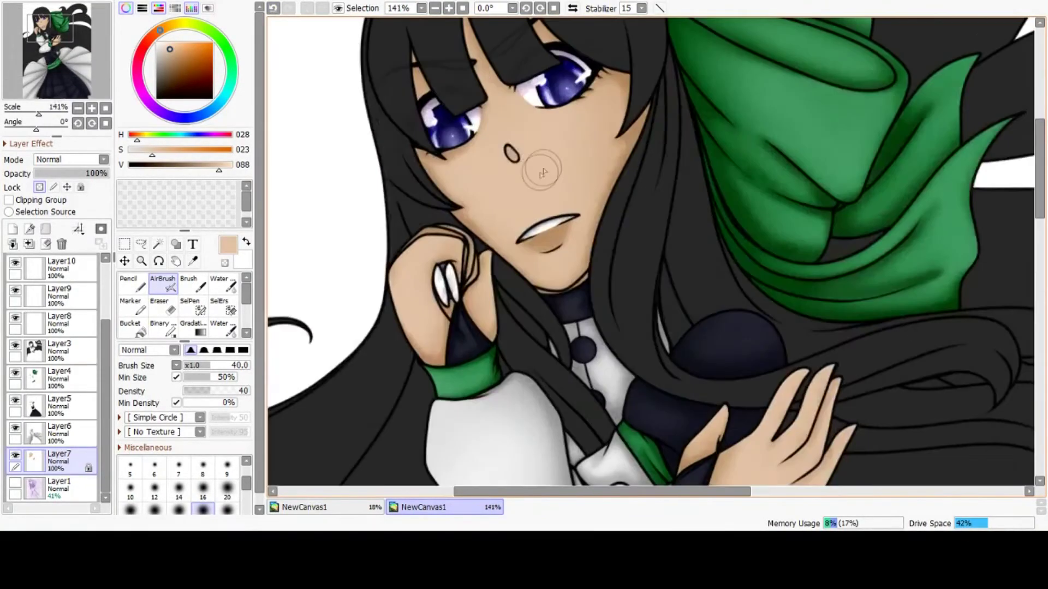
Highlight the back of the open hand in pale skin tone V 96, varying the airbrush size between 80 and 20
scroll(546, 235, "down", 3)
left_click(164, 45)
left_click(227, 489)
scroll(655, 300, "up", 4)
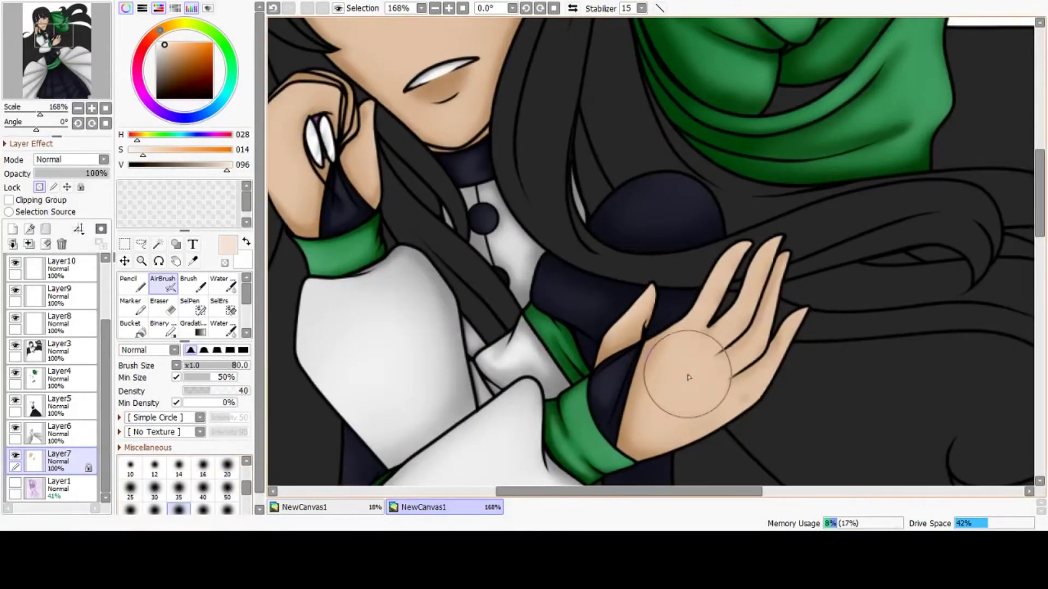
left_click(227, 467)
scroll(718, 347, "up", 2)
scroll(678, 267, "down", 4)
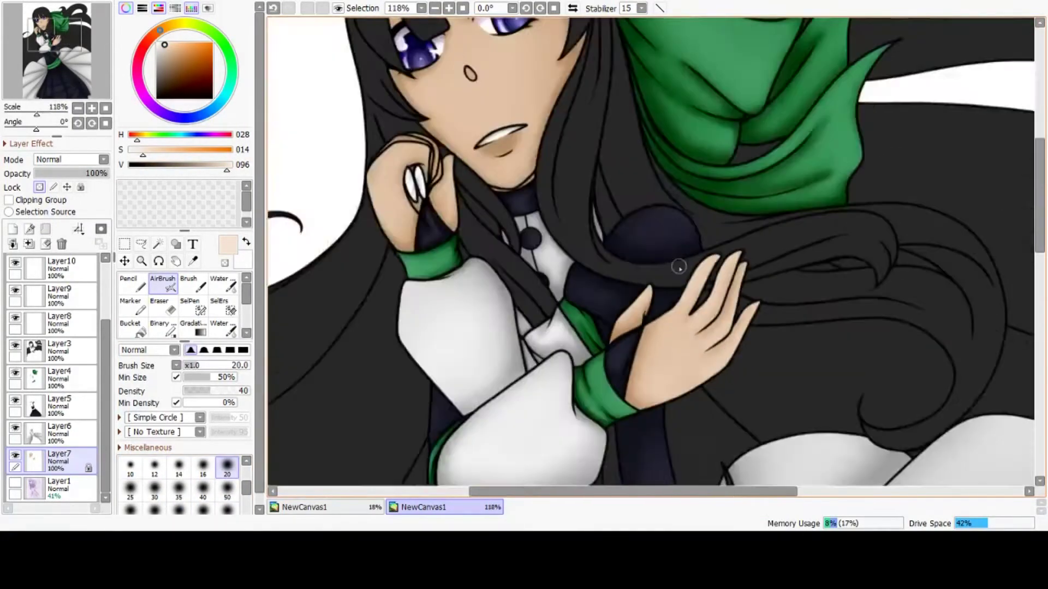
scroll(701, 330, "up", 3)
left_click(227, 490)
left_click_drag(667, 393, 627, 415)
scroll(679, 243, "down", 9)
scroll(658, 196, "up", 5)
Sample skin tones and blend the open hand's shading with tan V 72 at brush size 25
right_click(551, 158)
scroll(229, 512, "down", 1)
left_click(227, 510)
scroll(748, 436, "up", 3)
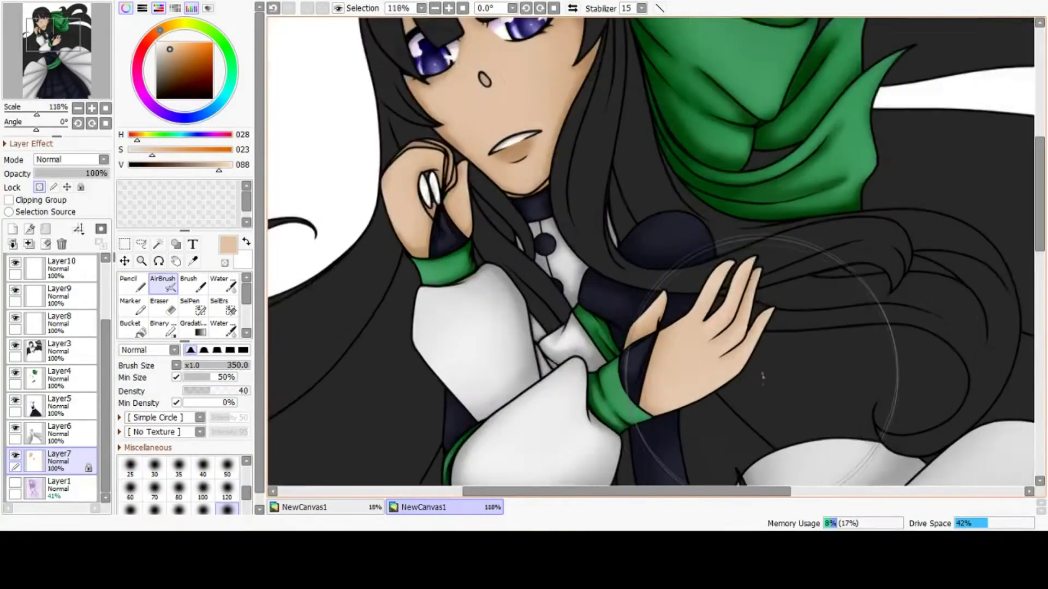
left_click(181, 464)
scroll(573, 394, "up", 2)
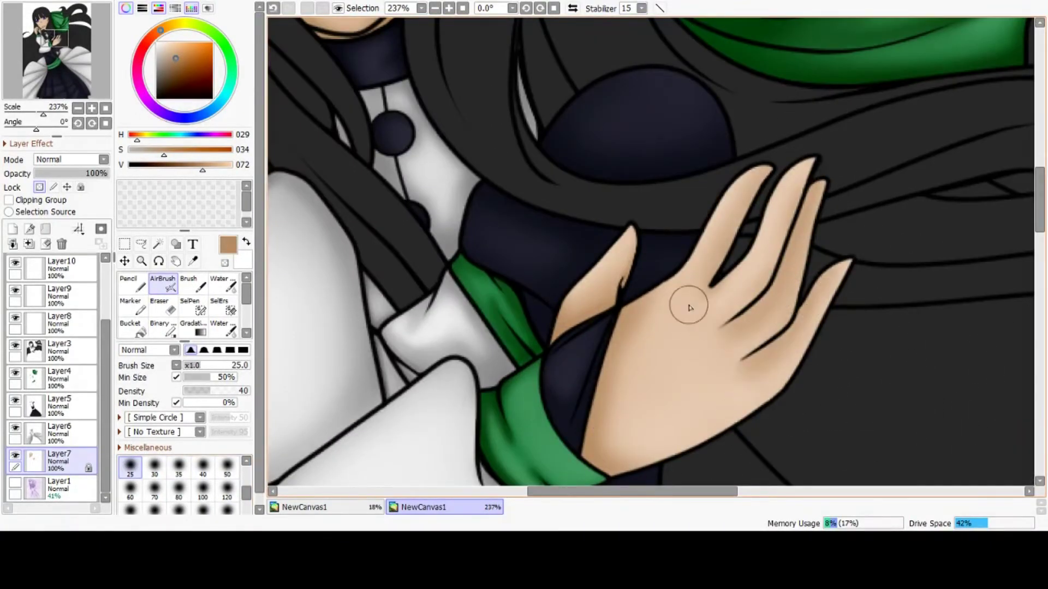
scroll(688, 307, "up", 1)
Lighten the thumb and back of the hand against the cheek in skin tone V 93 at brush size 50
right_click(656, 299)
scroll(666, 404, "down", 6)
scroll(429, 300, "up", 2)
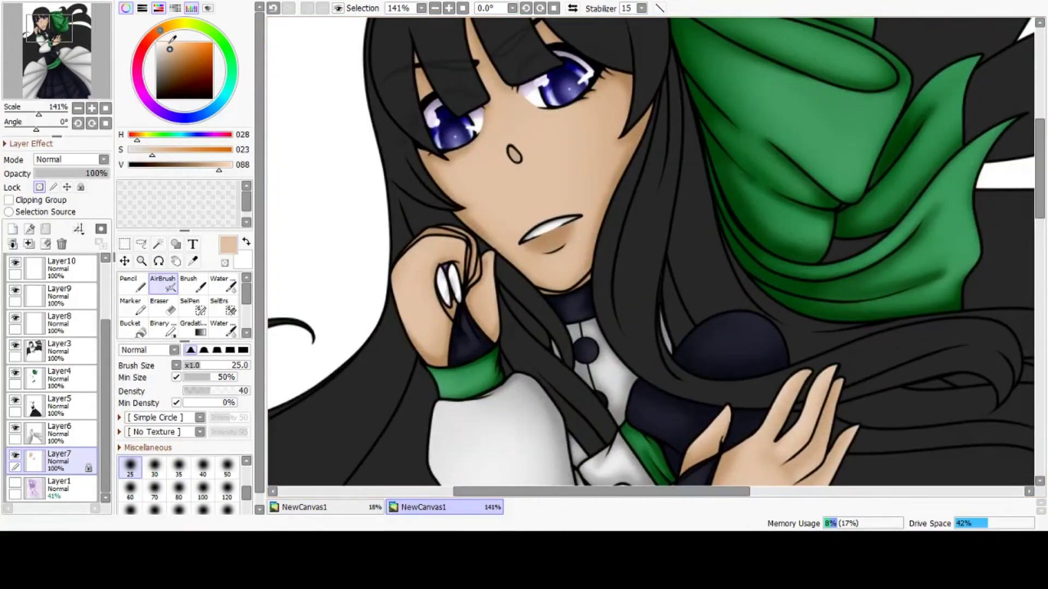
left_click(170, 47)
left_click(227, 490)
scroll(412, 297, "up", 2)
left_click(227, 466)
scroll(549, 326, "up", 2)
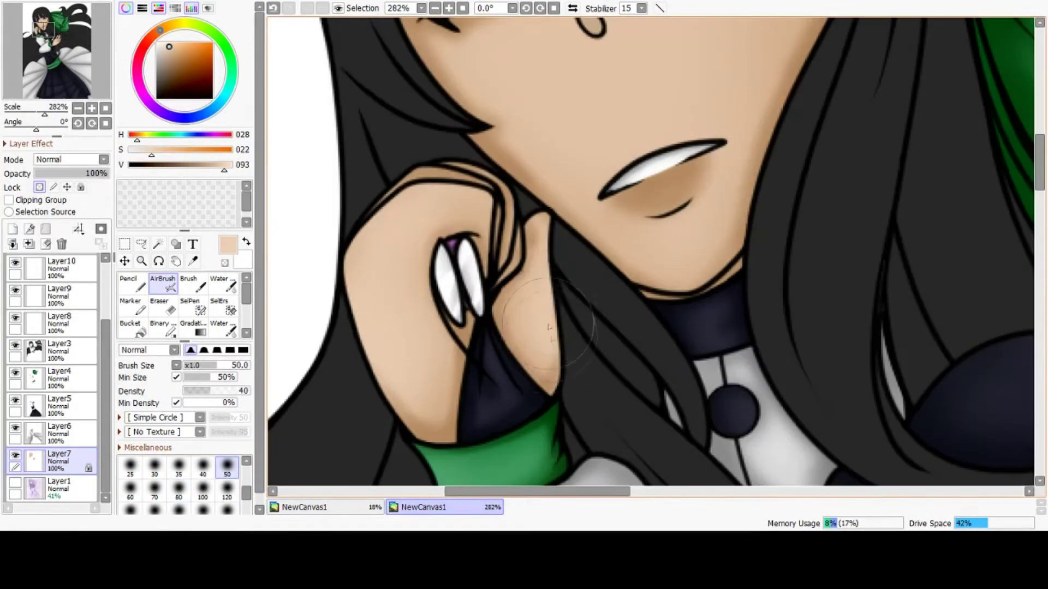
scroll(554, 248, "down", 3)
Lighten the middle of the face and the cheeks in skin tone V 93 at brush size 70
scroll(323, 406, "up", 1)
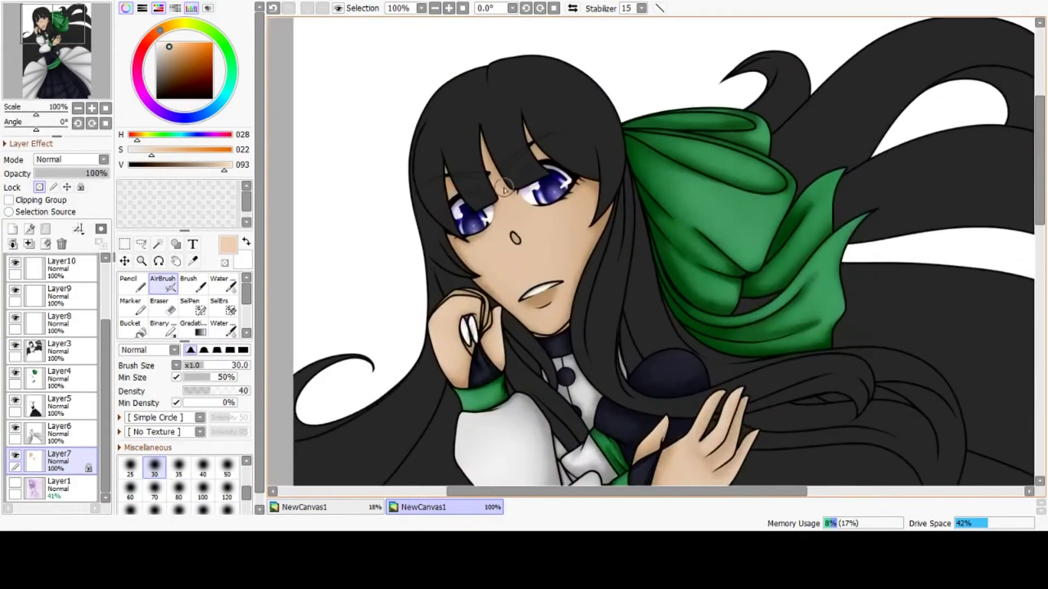
scroll(552, 352, "up", 3)
left_click(202, 490)
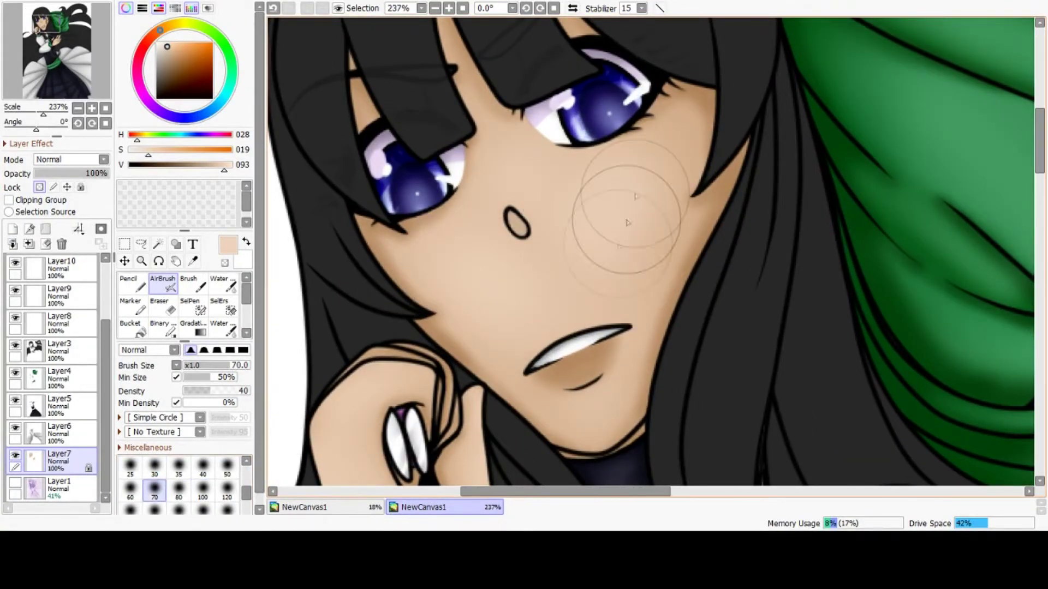
scroll(552, 243, "down", 5)
scroll(602, 248, "up", 2)
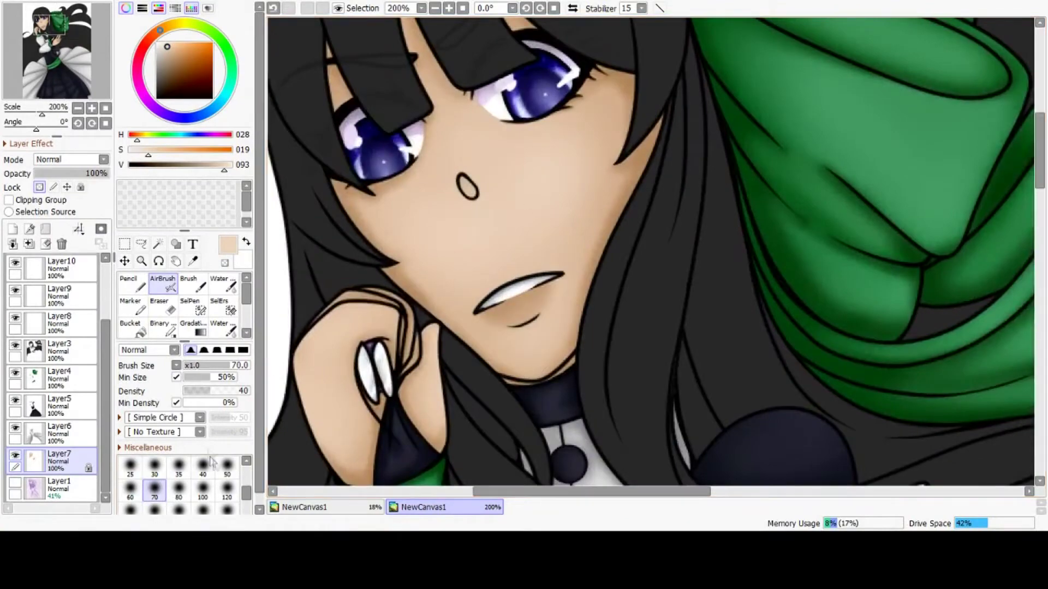
Sample a tan (V 74) and shade the jaw along the raised hand and the edge of the face at brush size 25
scroll(515, 250, "down", 5)
scroll(510, 245, "up", 5)
right_click(423, 292)
left_click(130, 468)
scroll(413, 303, "up", 2)
left_click_drag(468, 312, 547, 398)
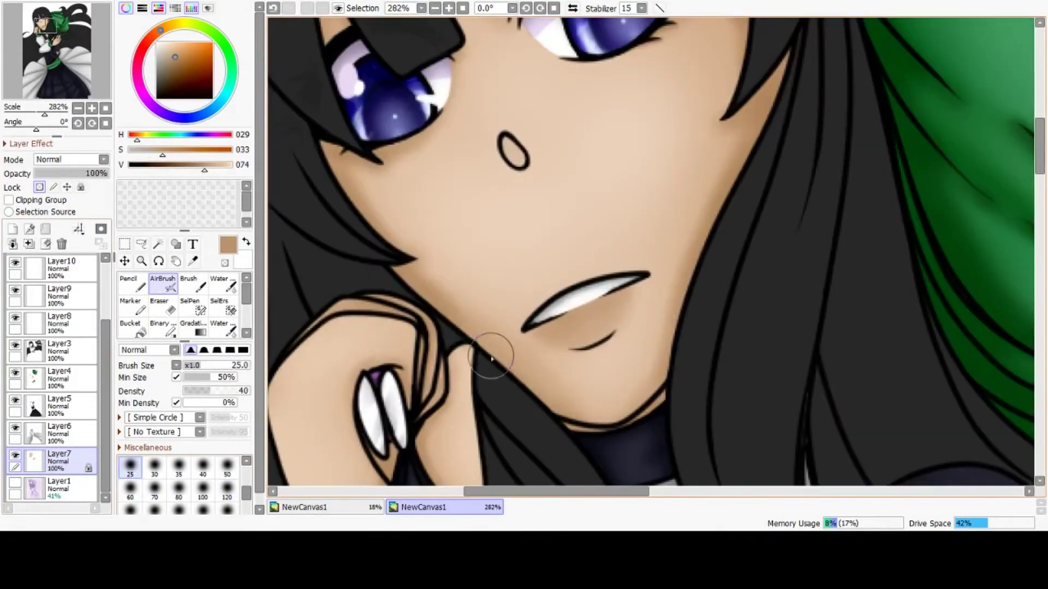
scroll(643, 398, "down", 6)
scroll(657, 363, "up", 4)
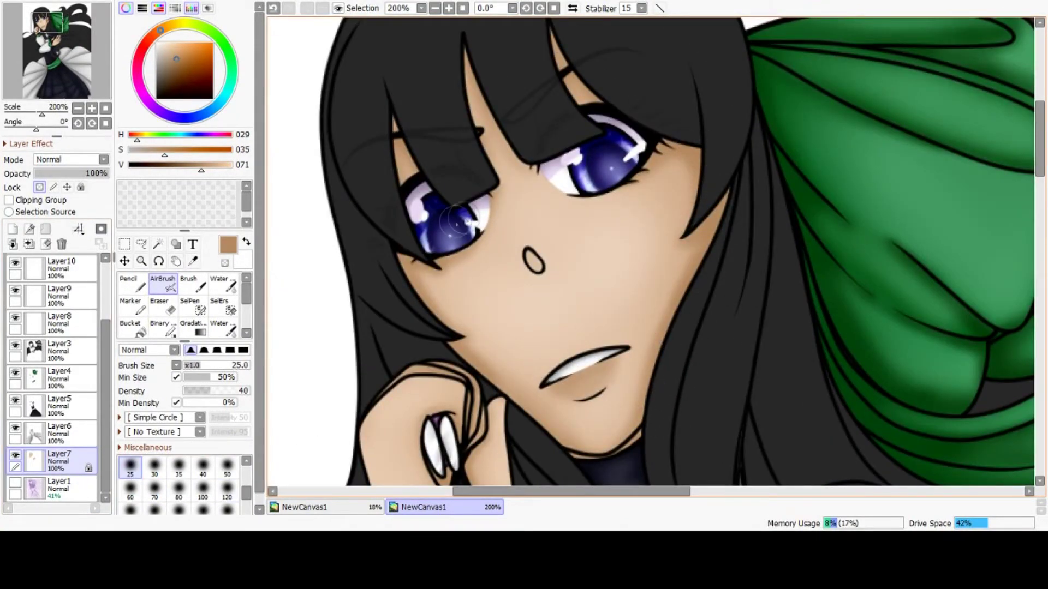
Shade the nose and the skin just above it in dark brown V 50 with the airbrush at size 20
scroll(482, 281, "down", 2)
scroll(515, 306, "up", 4)
left_click(177, 70)
scroll(154, 475, "up", 1)
left_click(155, 468)
scroll(514, 203, "up", 7)
left_click_drag(526, 203, 542, 278)
scroll(545, 245, "down", 3)
left_click(154, 468)
scroll(467, 326, "up", 2)
left_click_drag(441, 415, 479, 443)
scroll(425, 360, "down", 6)
left_click(227, 491)
scroll(411, 323, "up", 1)
left_click_drag(406, 323, 435, 383)
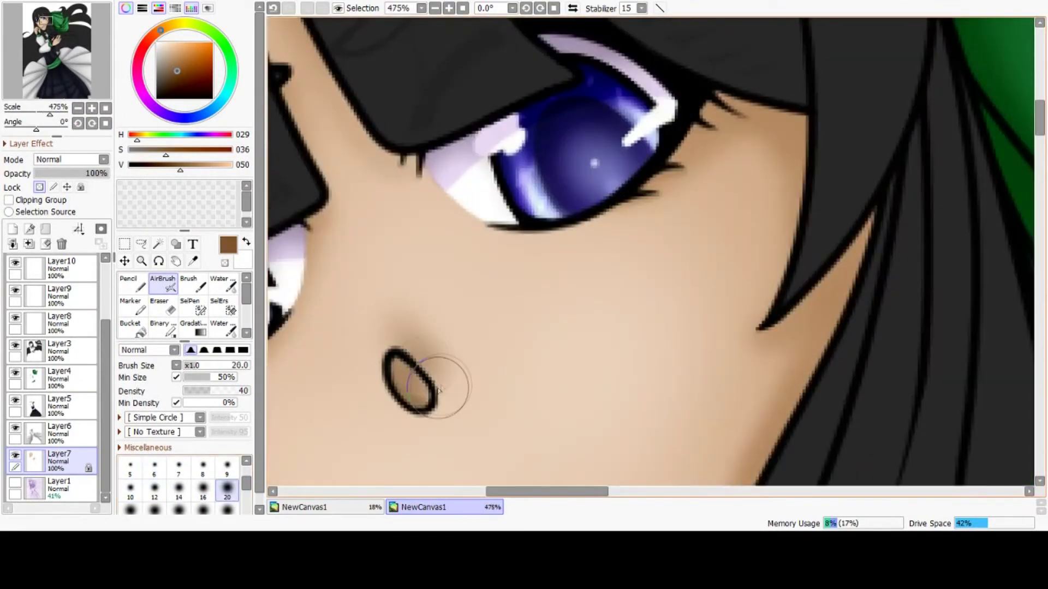
scroll(448, 267, "down", 5)
scroll(428, 238, "up", 4)
Dab small highlights on the lower lip in light skin tone V 91 at brush sizes 5 and 3
left_click(129, 467)
scroll(454, 218, "down", 10)
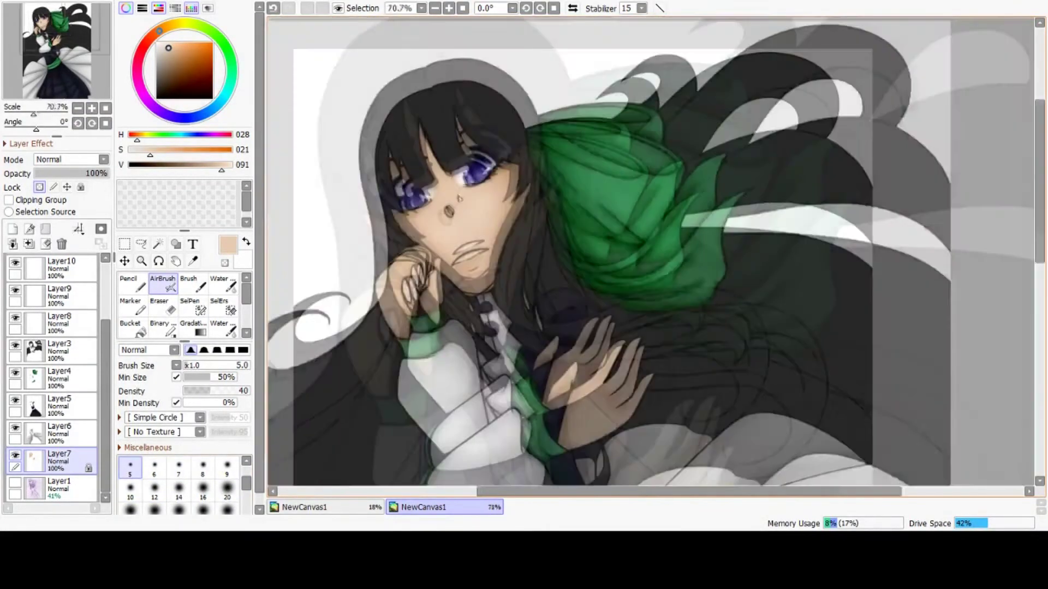
scroll(463, 232, "up", 16)
scroll(537, 207, "down", 4)
scroll(438, 247, "up", 5)
left_click_drag(670, 155, 650, 174)
left_click_drag(627, 211, 618, 221)
scroll(179, 468, "up", 1)
left_click(179, 468)
left_click_drag(429, 344, 465, 337)
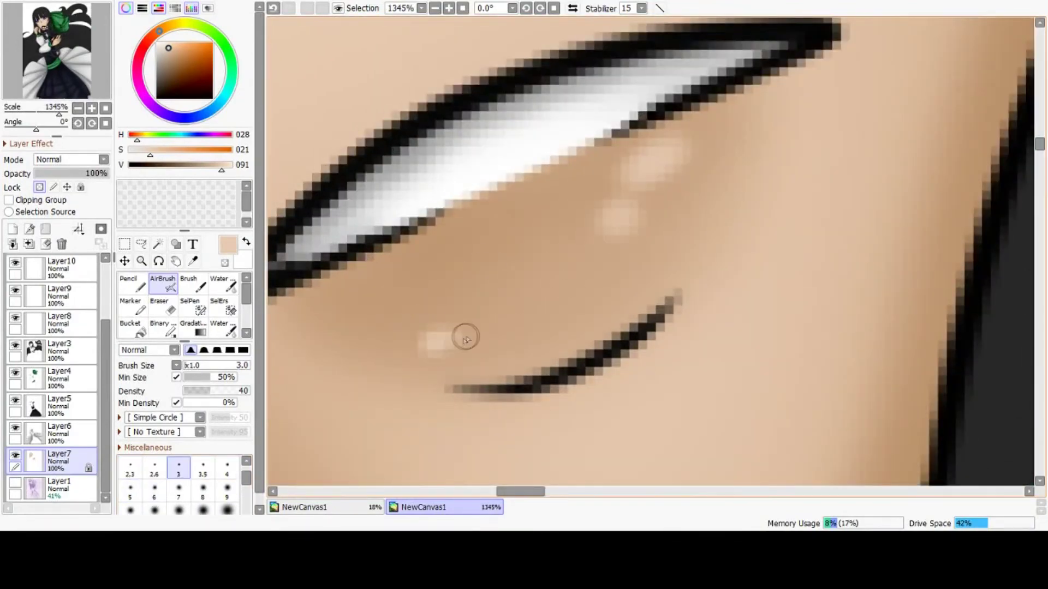
scroll(509, 257, "down", 10)
Unlock Layer7's transparency, select the entire canvas on the line-art layer, Layer2, and make the hair layer, Layer3, active
scroll(509, 256, "down", 5)
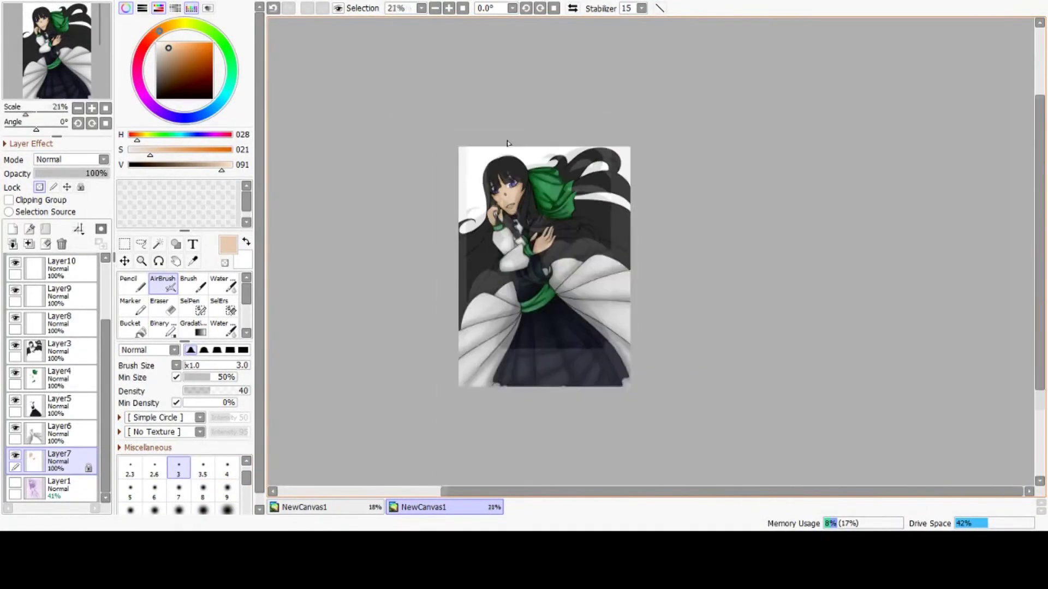
scroll(612, 232, "up", 1)
scroll(540, 164, "down", 1)
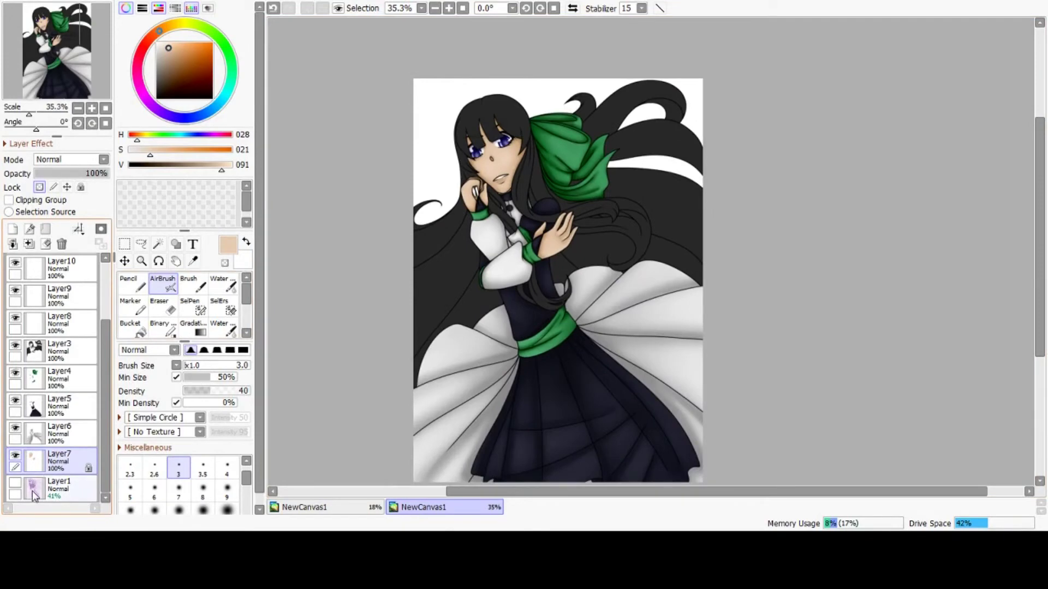
left_click(41, 187)
scroll(78, 380, "up", 3)
left_click(73, 296)
left_click(125, 245)
scroll(464, 169, "down", 3)
scroll(530, 164, "up", 2)
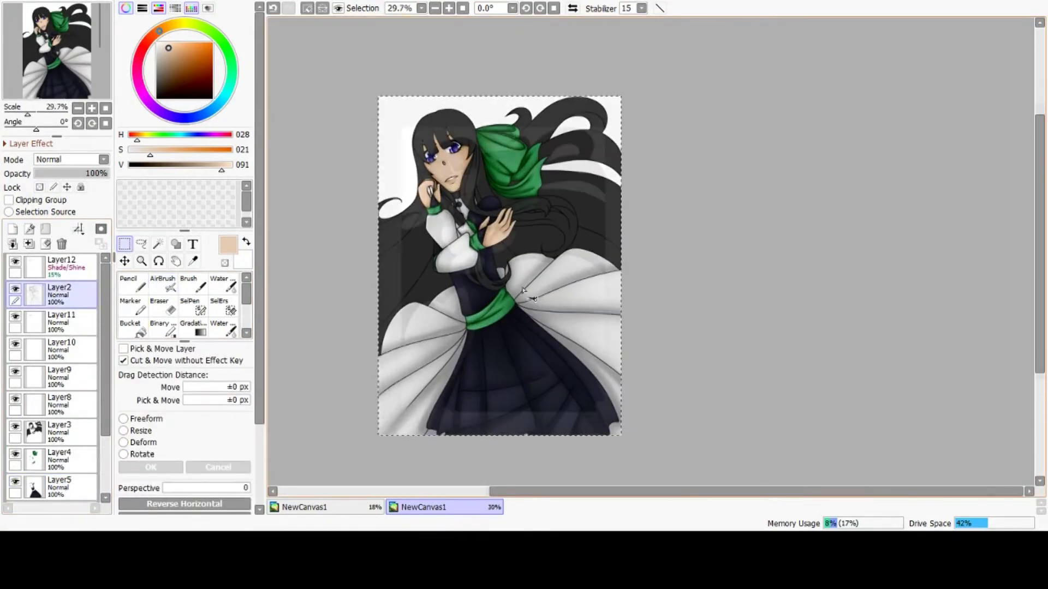
key("ctrl+a")
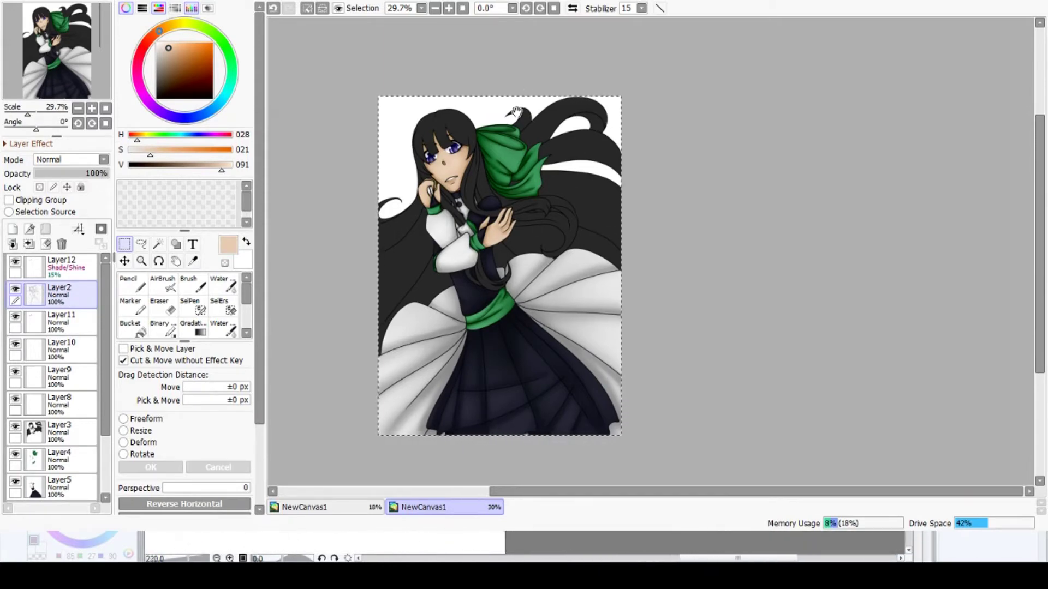
left_click(61, 431)
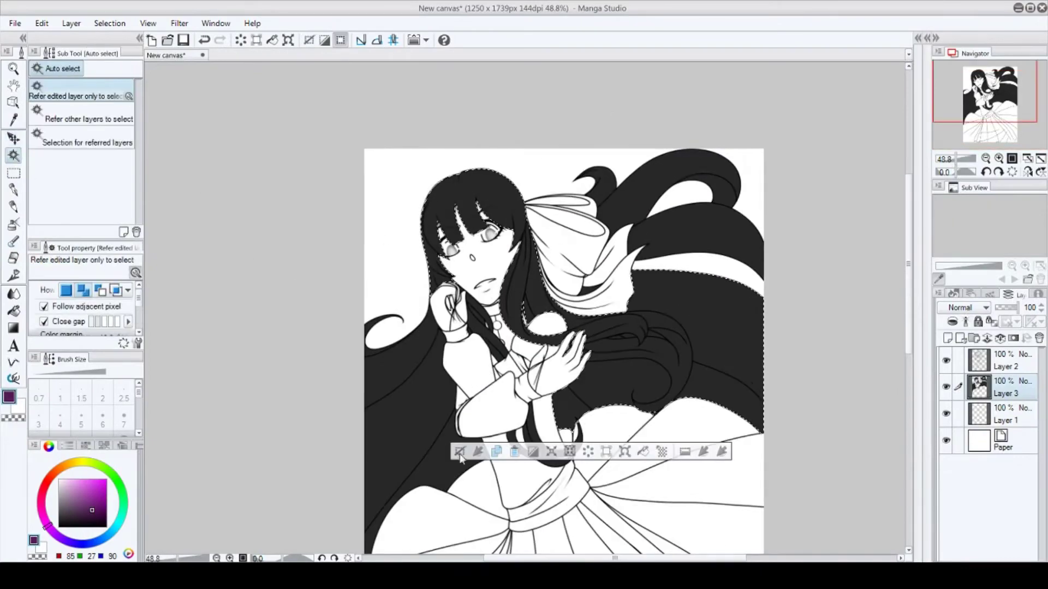
In Manga Studio, extend the automatic selection on Layer 3 to cover the remaining hair areas
left_click(437, 464)
scroll(534, 451, "up", 1)
left_click_drag(647, 161, 631, 195)
left_click(631, 194)
scroll(580, 172, "down", 2)
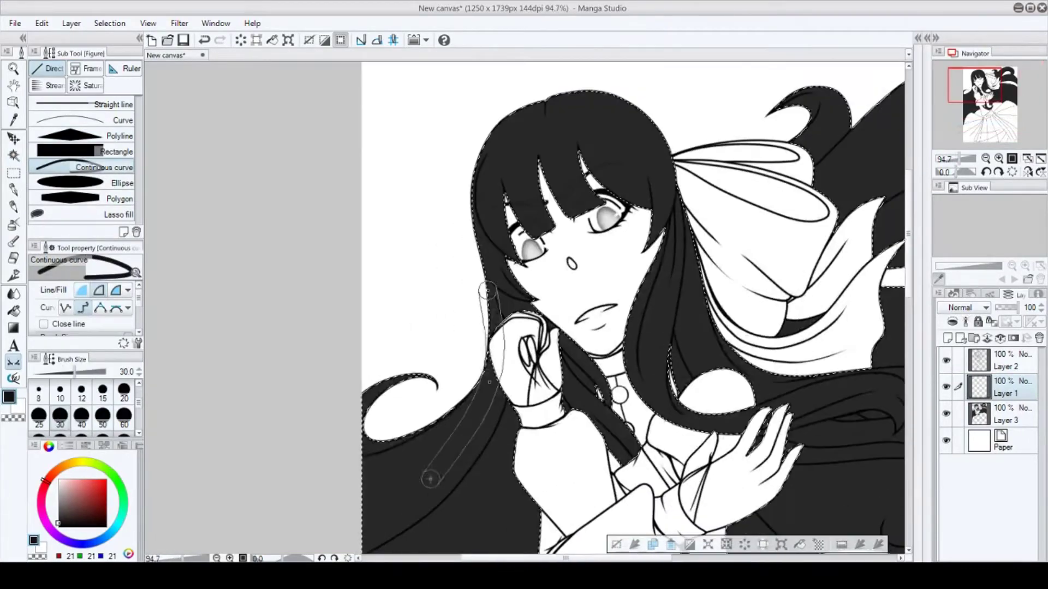
double_click(360, 505)
key("ctrl+z")
Draw a near-black (21, 21, 21) continuous curve at size 60 down the long hair behind the raised hand on Layer 1
key("]")
key("]")
key("]")
key("]")
left_click(487, 305)
left_click(480, 387)
double_click(350, 507)
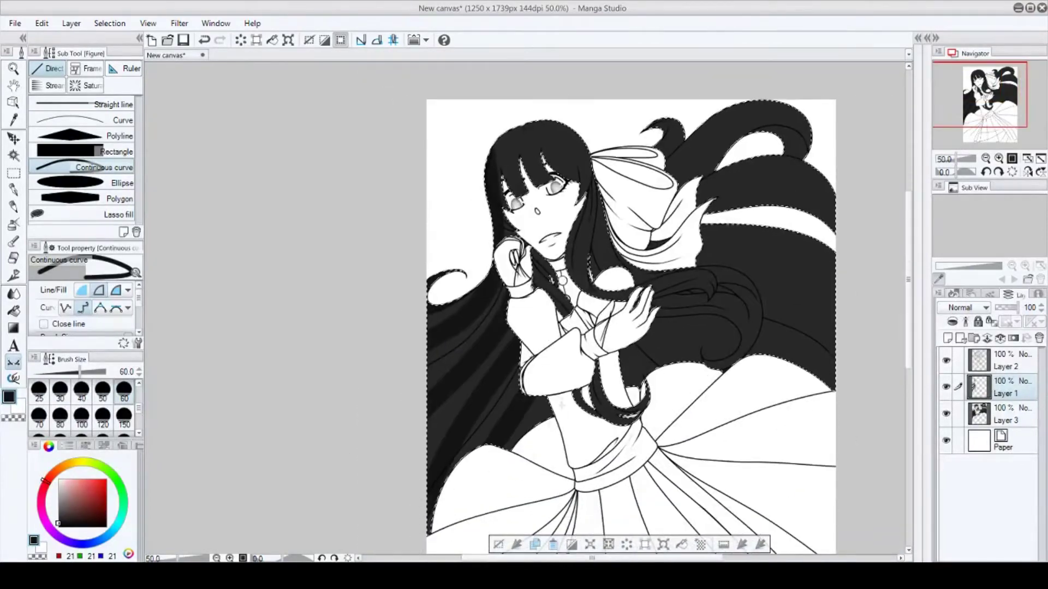
Add near-black continuous curves at size 60 along the front hair locks and across the bangs
scroll(542, 260, "up", 2)
left_click(514, 240)
left_click(564, 315)
left_click(594, 407)
left_click(631, 456)
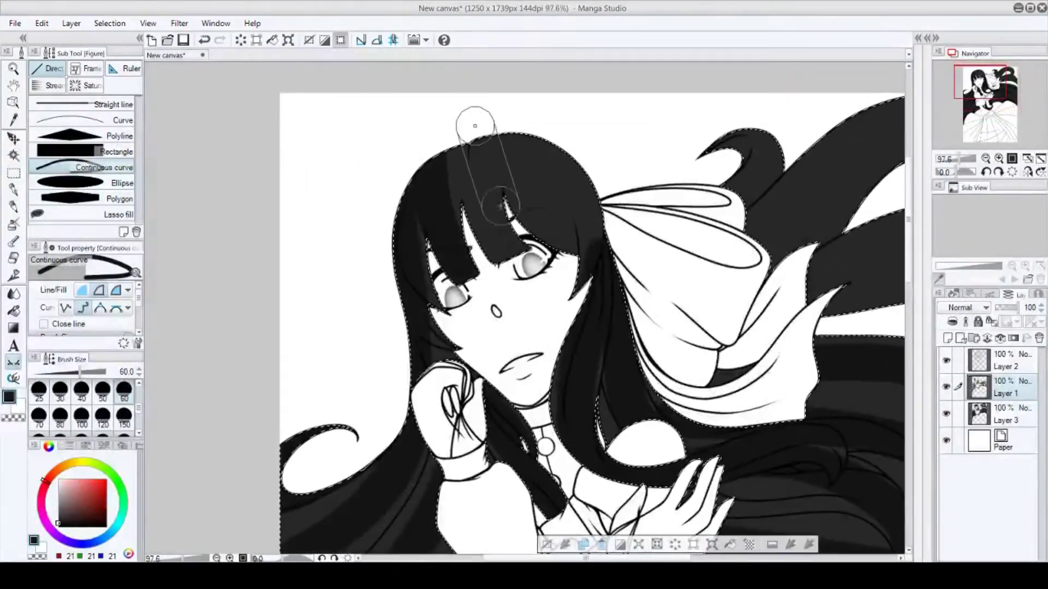
left_click(534, 115)
left_click(580, 216)
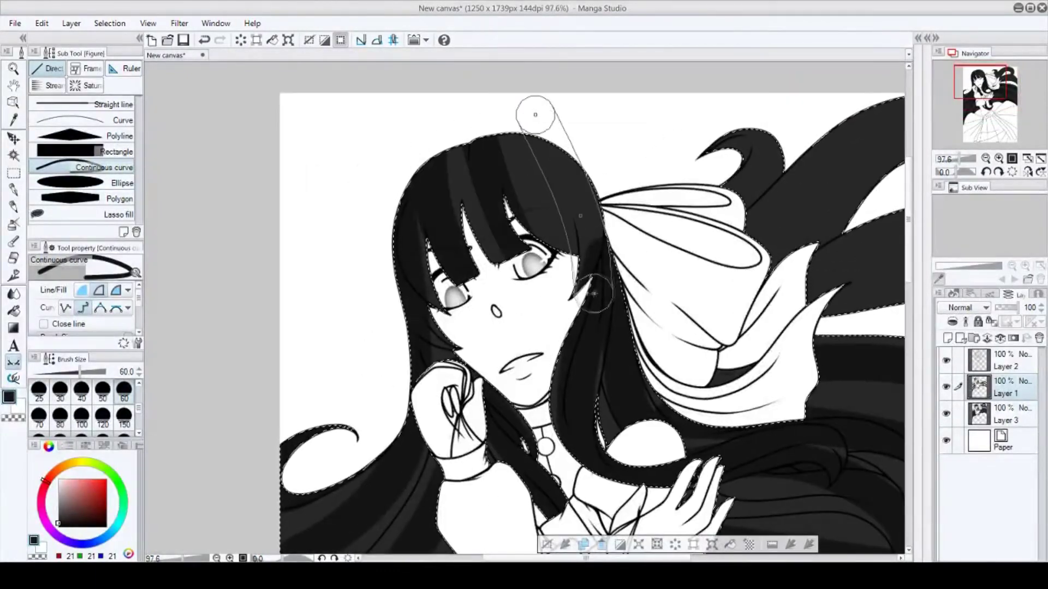
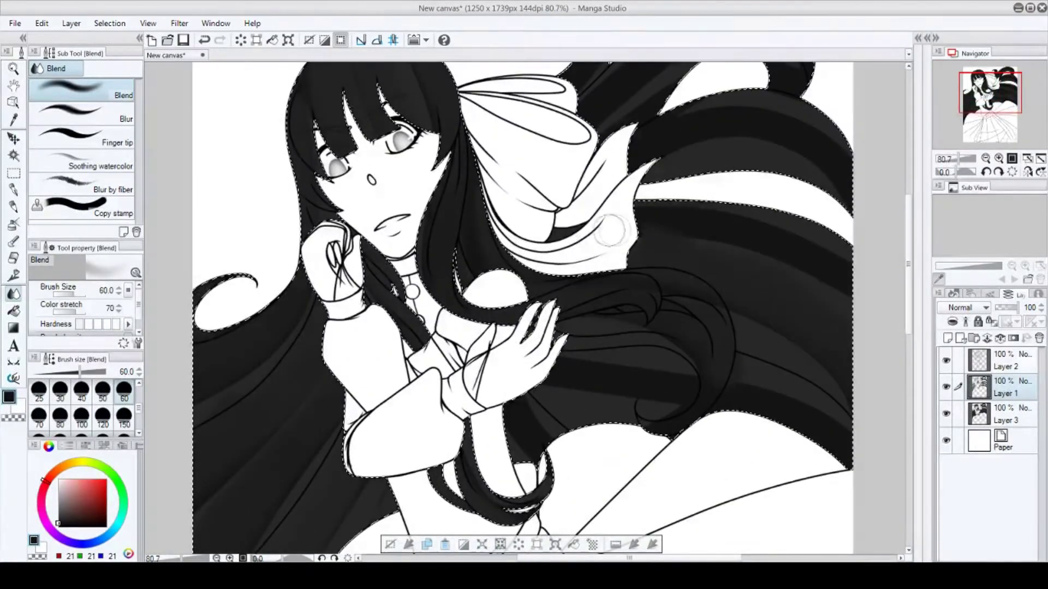
Blend the dark strands into the flowing hair below the bow and behind the open hand at size 60
mouse_move(644, 231)
left_mouse_down()
mouse_move(818, 259)
mouse_move(655, 246)
left_mouse_up()
left_click_drag(562, 364, 644, 374)
left_click_drag(734, 374, 764, 387)
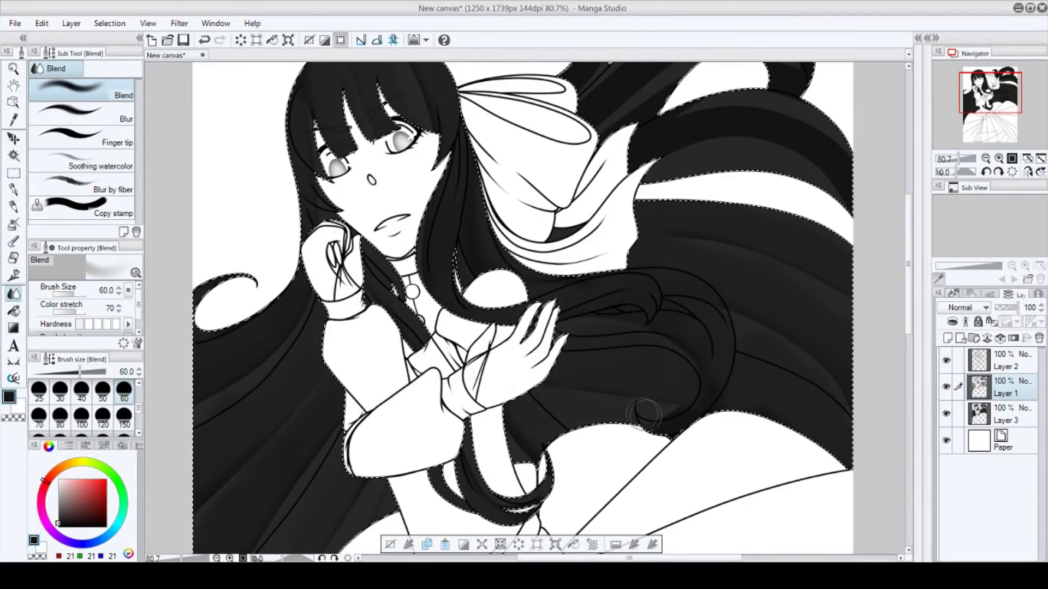
scroll(644, 414, "down", 3)
scroll(708, 90, "up", 5)
Smooth more of the flowing hair's dark strands with a different brush size, and reduce the brush by four steps
left_click(103, 418)
left_click_drag(726, 293, 714, 213)
key("bracketleft")
key("bracketleft")
key("bracketleft")
key("bracketleft")
scroll(573, 240, "down", 4)
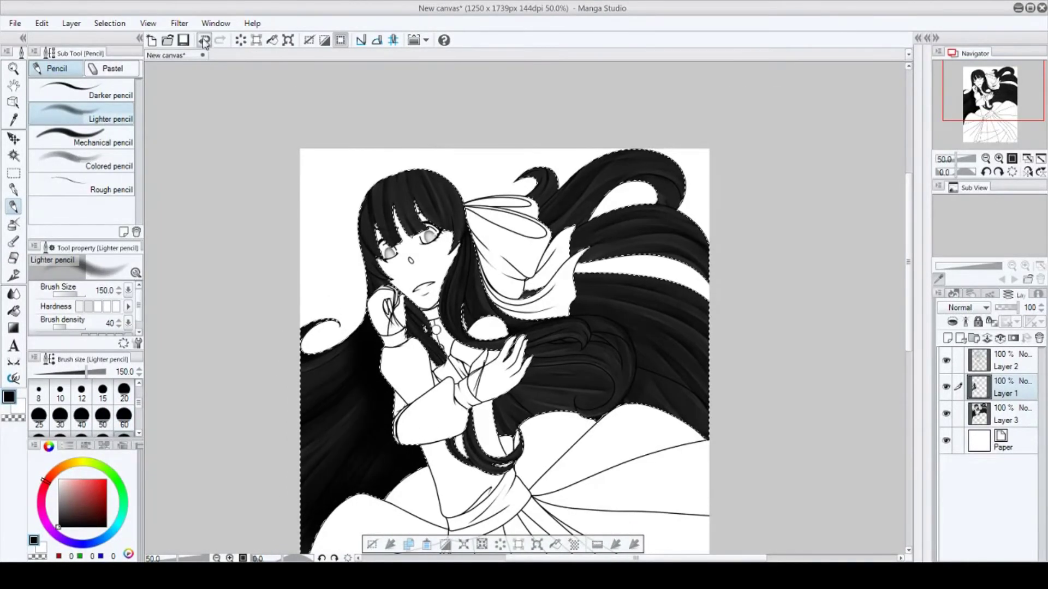
Undo the last stroke and darken the flowing hair behind the open hand with the Lighter pencil at size 100
left_click(204, 40)
scroll(298, 425, "up", 1)
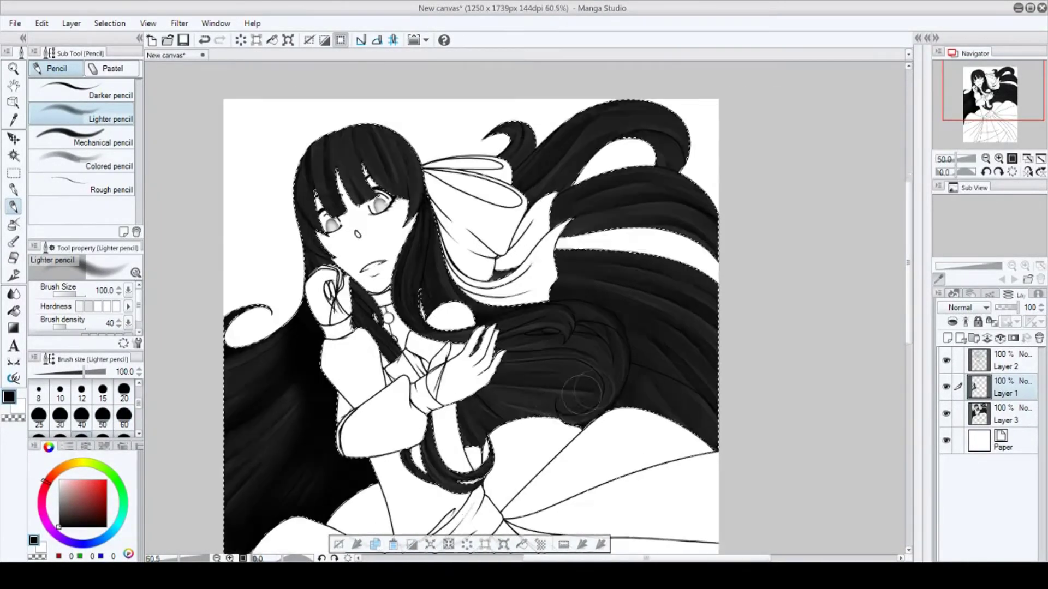
left_click_drag(573, 356, 614, 381)
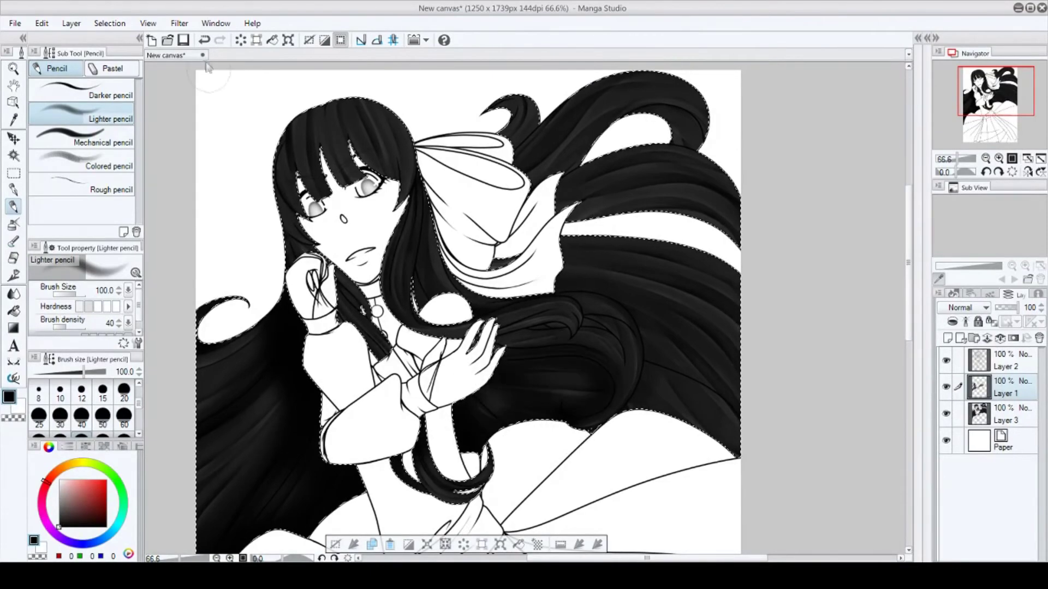
left_click_drag(710, 410, 591, 274)
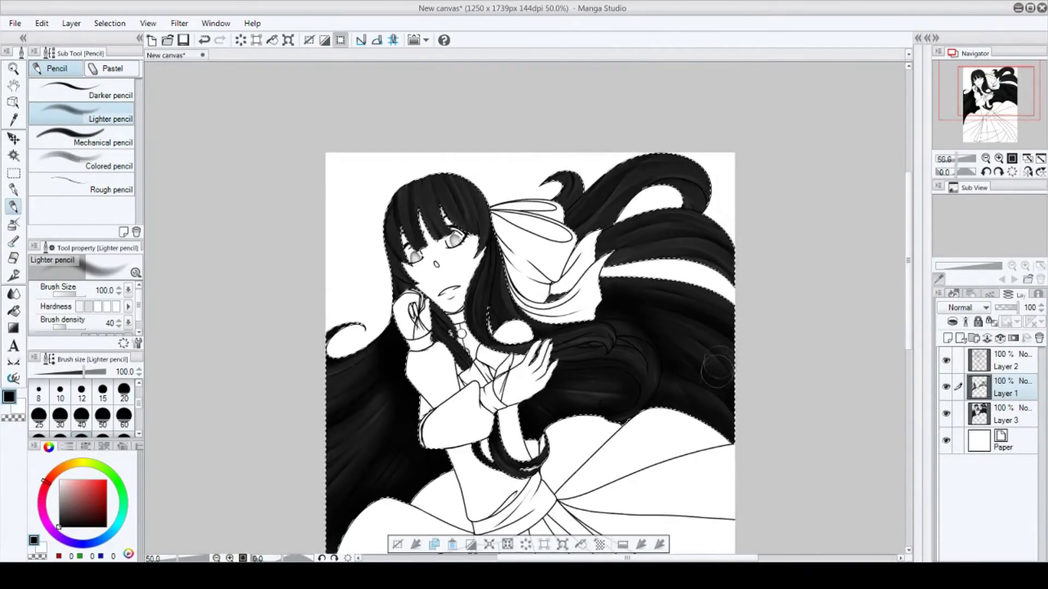
Shade the locks beside the neck and the bangs in near-black with the Lighter pencil at size 100
scroll(431, 251, "up", 1)
scroll(539, 370, "up", 3)
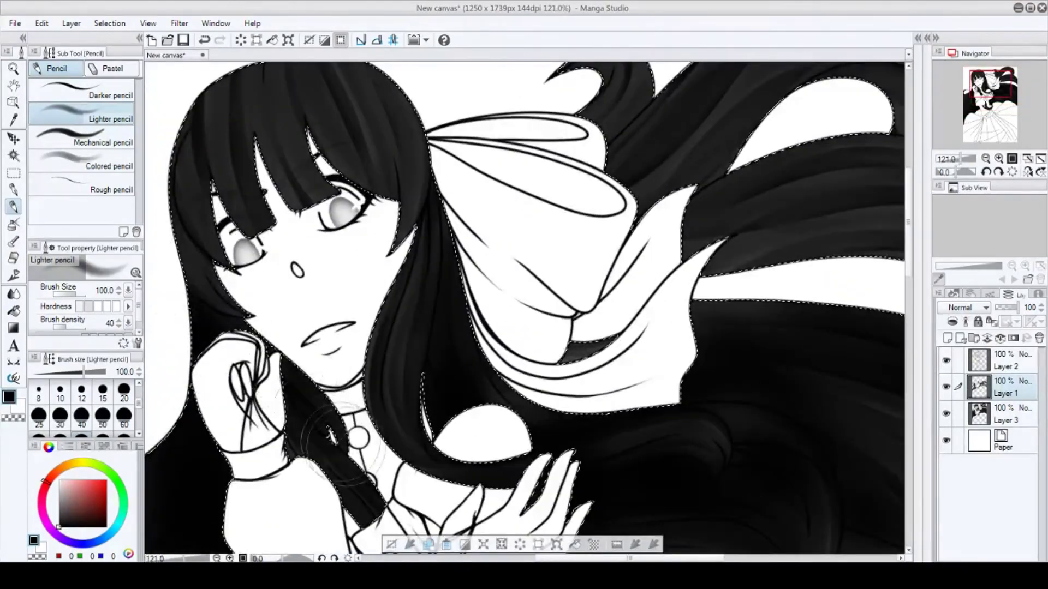
left_click_drag(342, 445, 374, 494)
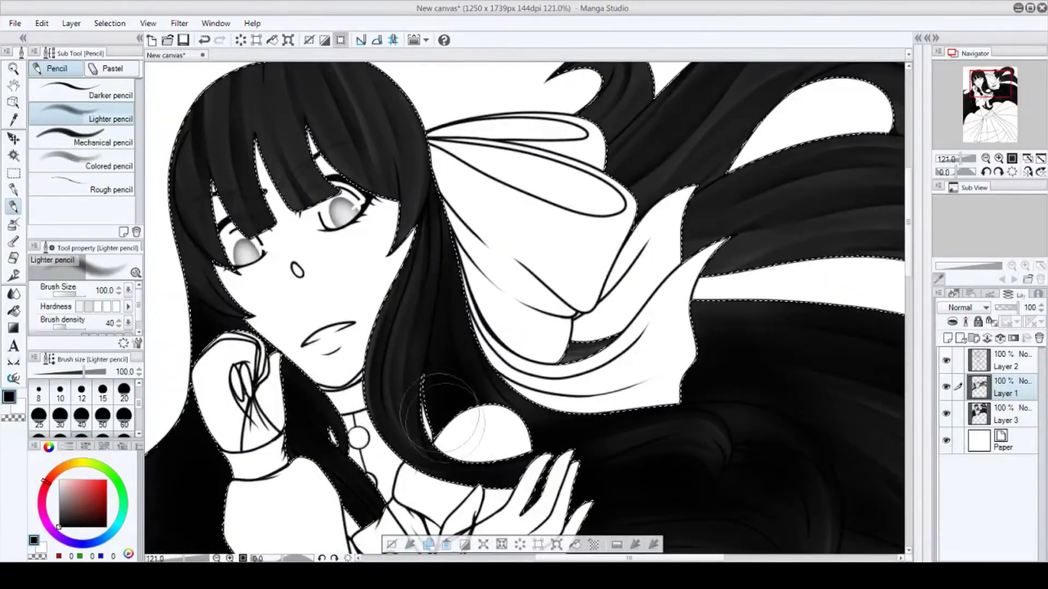
scroll(486, 436, "down", 1)
scroll(245, 226, "up", 1)
left_click_drag(284, 219, 398, 164)
left_click_drag(221, 235, 246, 327)
scroll(530, 262, "down", 2)
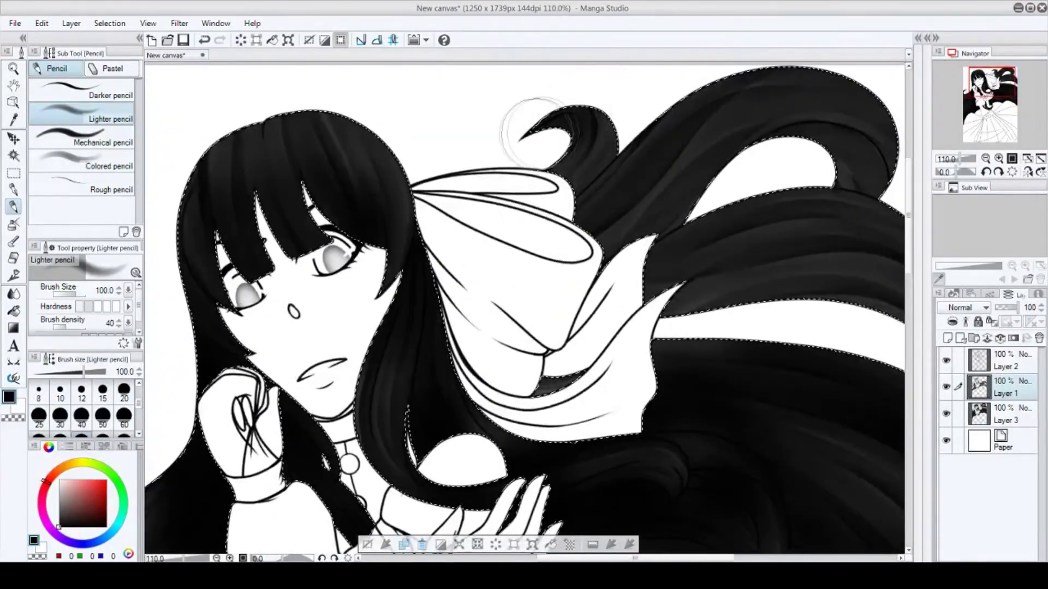
Darken the curled hair behind the open hand and the strands above it at brush size 150
scroll(621, 198, "down", 2)
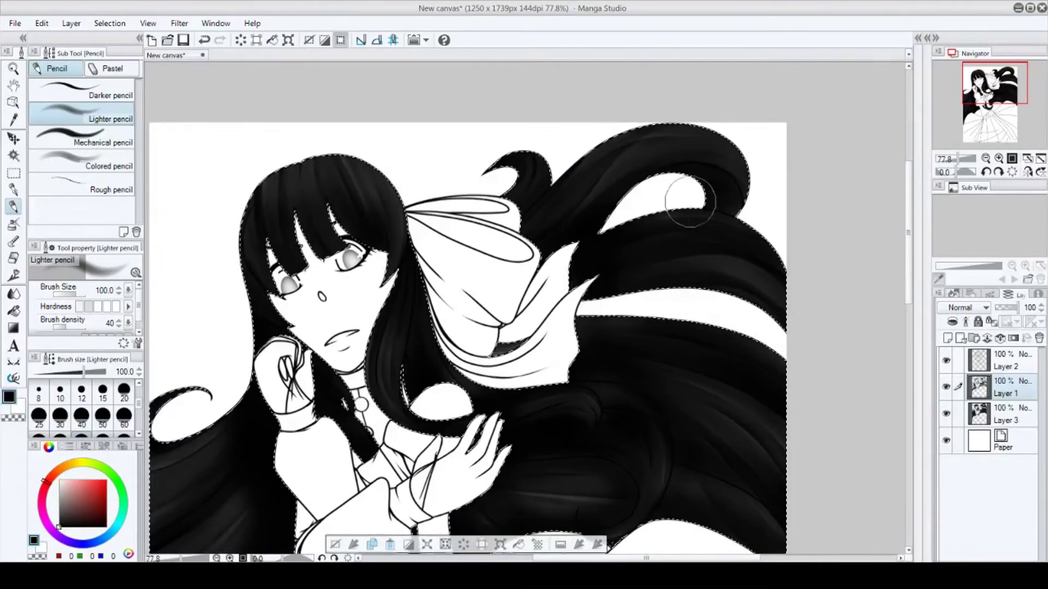
scroll(780, 382, "down", 2)
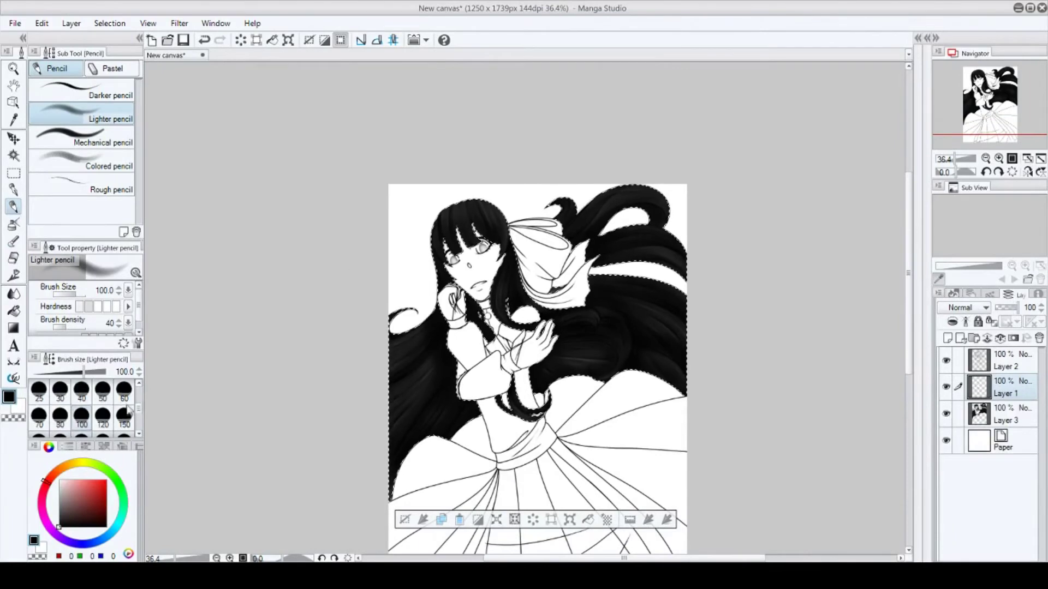
left_click(124, 415)
scroll(413, 310, "up", 2)
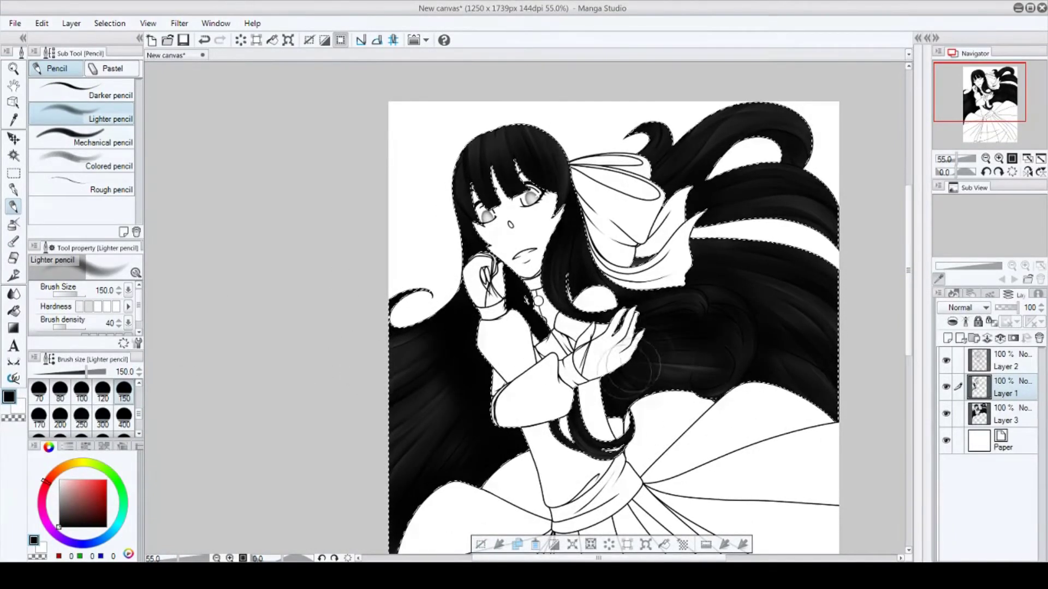
left_click_drag(632, 367, 756, 290)
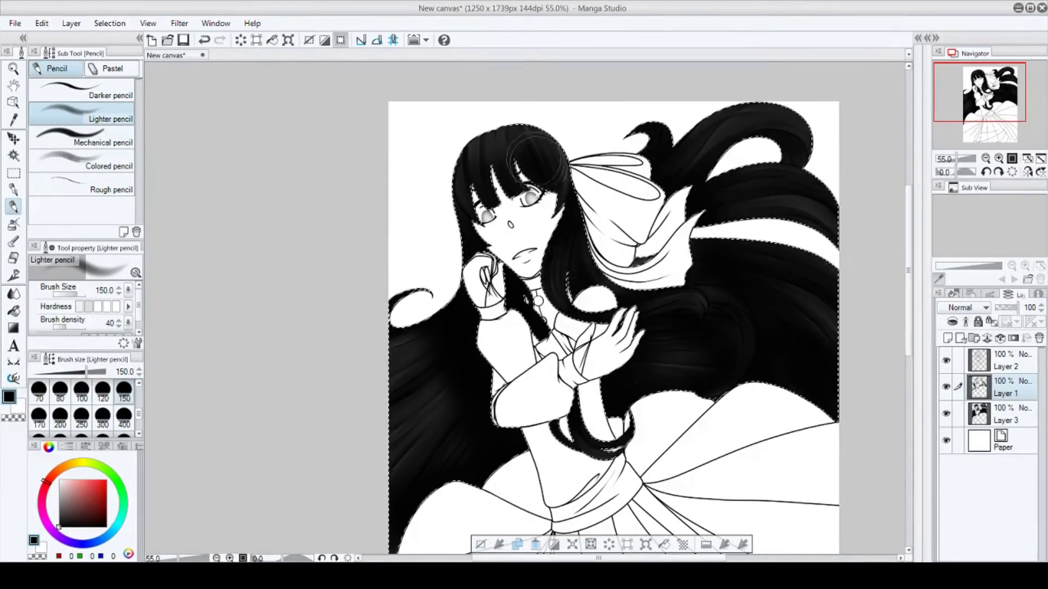
Lower Layer 1's opacity to 50% and add a new layer directly above Layer 3 to paint on
left_click(1000, 309)
left_click(1006, 415)
left_click(947, 338)
left_click(1006, 388)
left_click(1041, 310)
left_click(998, 414)
Paint light-grey (217, 217, 217) highlights over the hair behind the raised arm and the bangs at size 100
left_click(59, 486)
left_click_drag(394, 299, 418, 279)
key("ctrl+z")
key("bracketleft")
key("bracketleft")
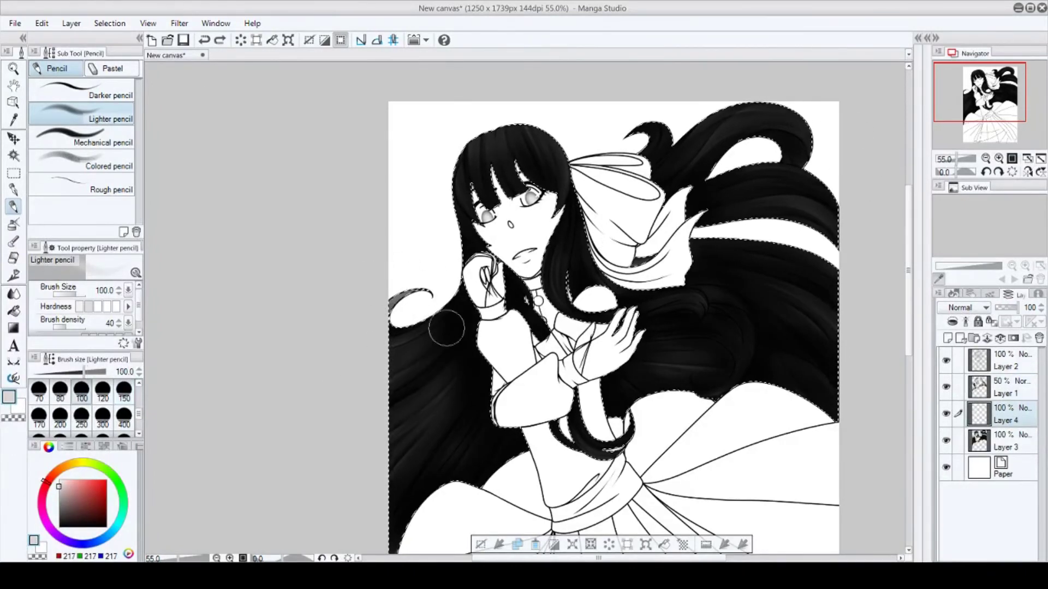
left_click_drag(497, 446, 480, 463)
scroll(497, 446, "down", 1)
left_click_drag(475, 195, 468, 240)
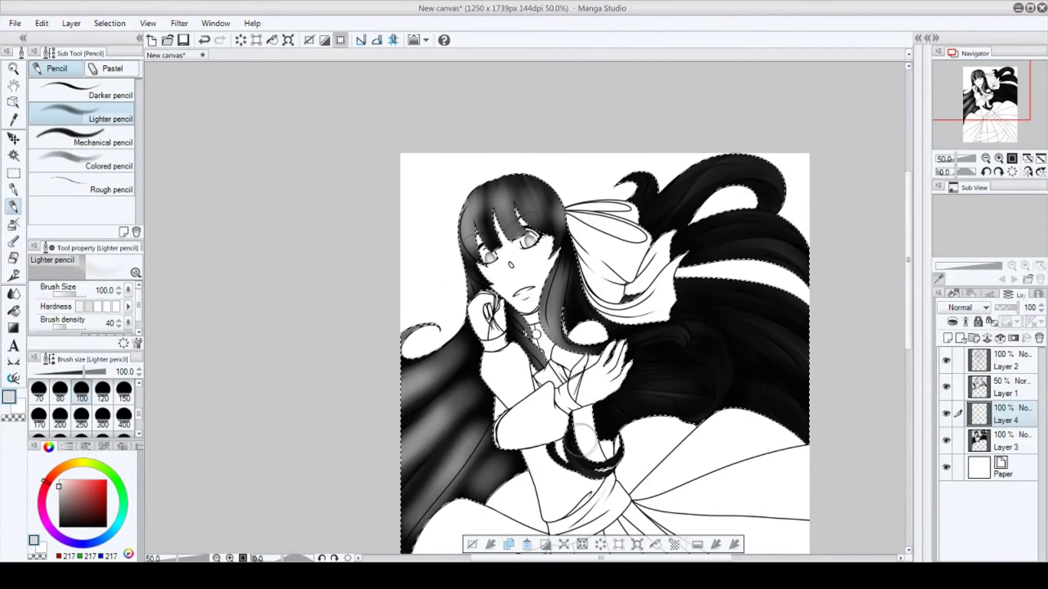
Undo the last highlight stroke and try a light-grey highlight across the flowing hair at size 200
key("ctrl+z")
key("bracketleft")
left_click_drag(742, 319, 802, 379)
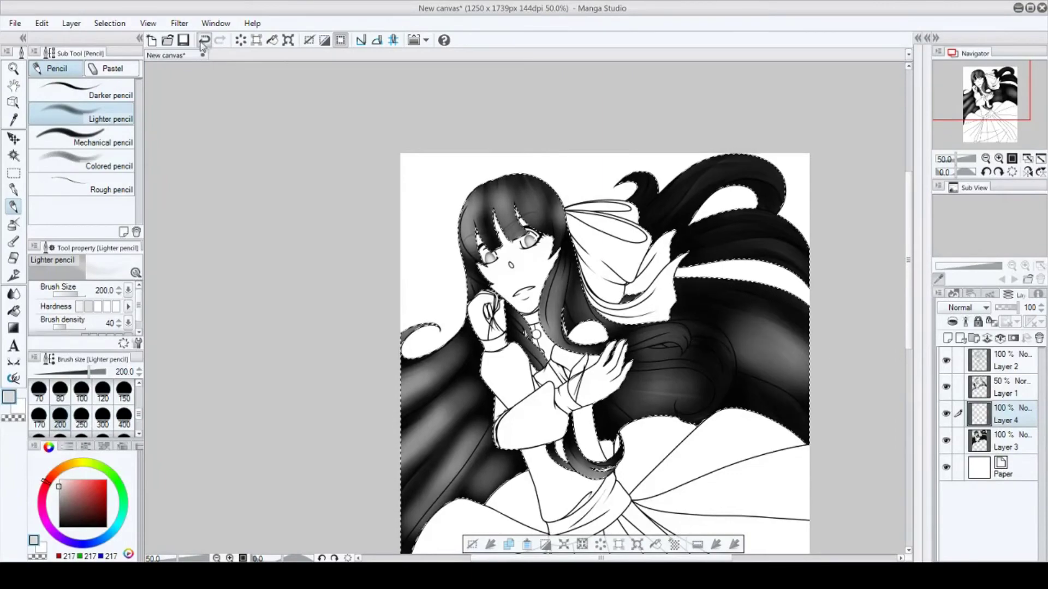
Paint light-grey highlights along the looping upper lock and the flowing strands behind the bow at size 100
key("bracketleft")
scroll(711, 167, "up", 2)
key("bracketleft")
key("bracketleft")
left_click_drag(647, 232, 783, 183)
left_click(205, 40)
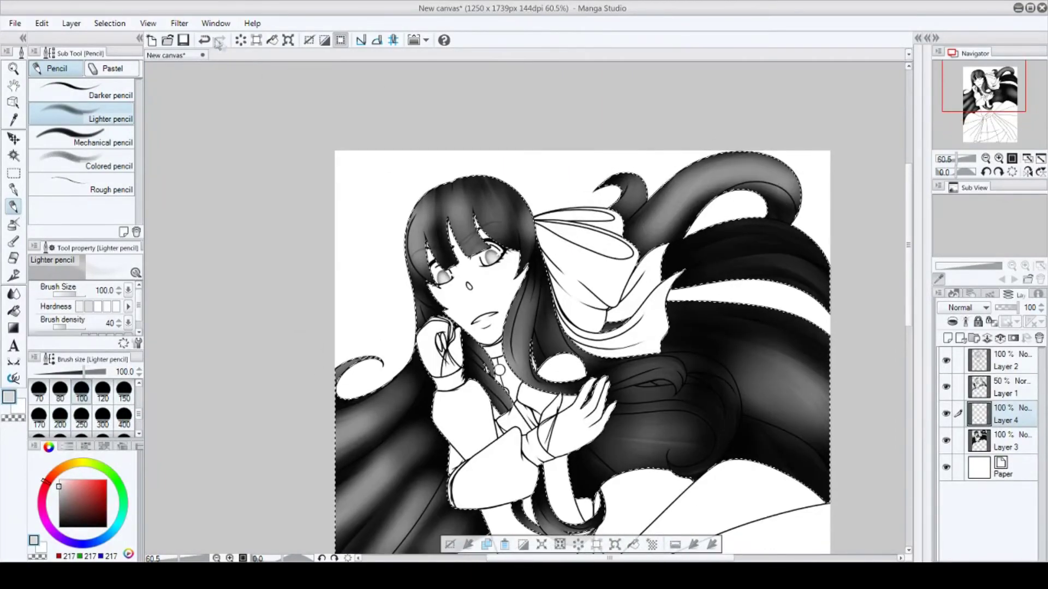
left_click_drag(714, 325, 823, 423)
left_click_drag(762, 444, 821, 478)
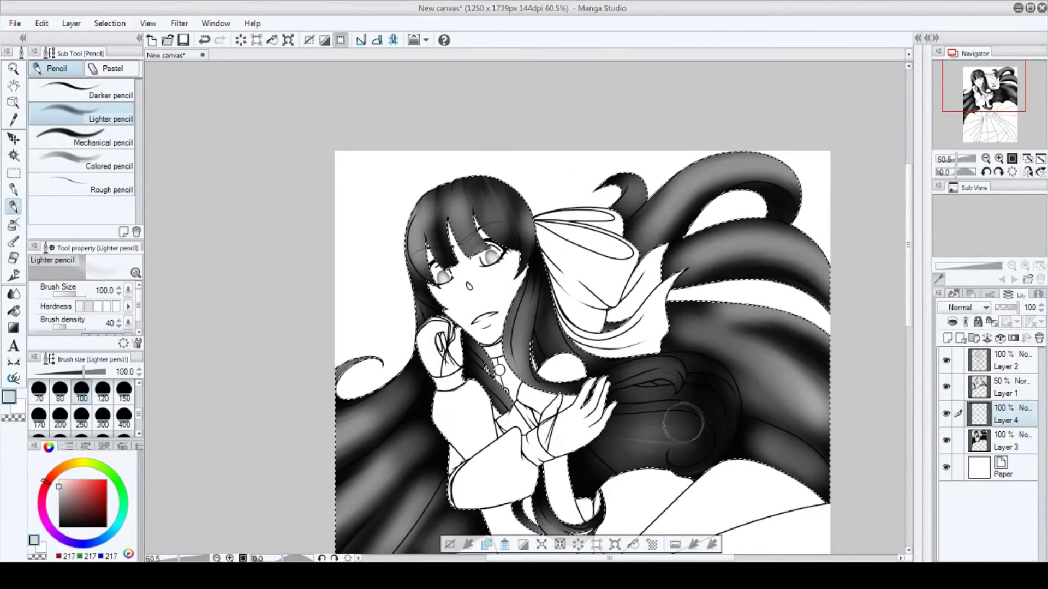
Set the highlight layer's blending mode to Add (Glow)
scroll(602, 336, "down", 8)
left_click(965, 468)
scroll(693, 288, "up", 3)
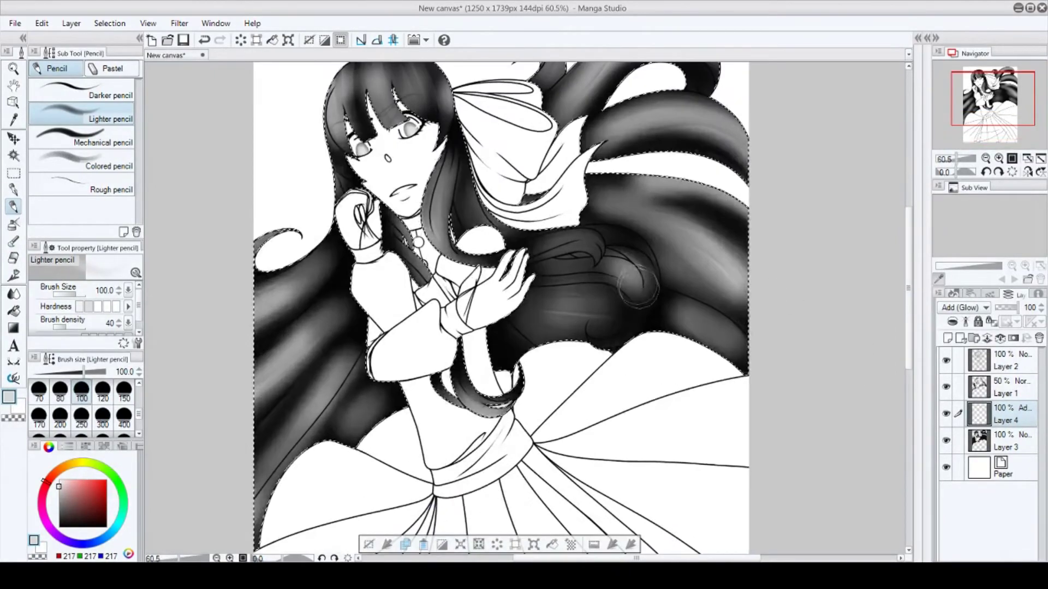
Switch to the transparent colour at brush size 250 and soften the hair highlights
left_click(124, 418)
key("c")
key("bracketleft")
key("bracketleft")
scroll(631, 304, "down", 1)
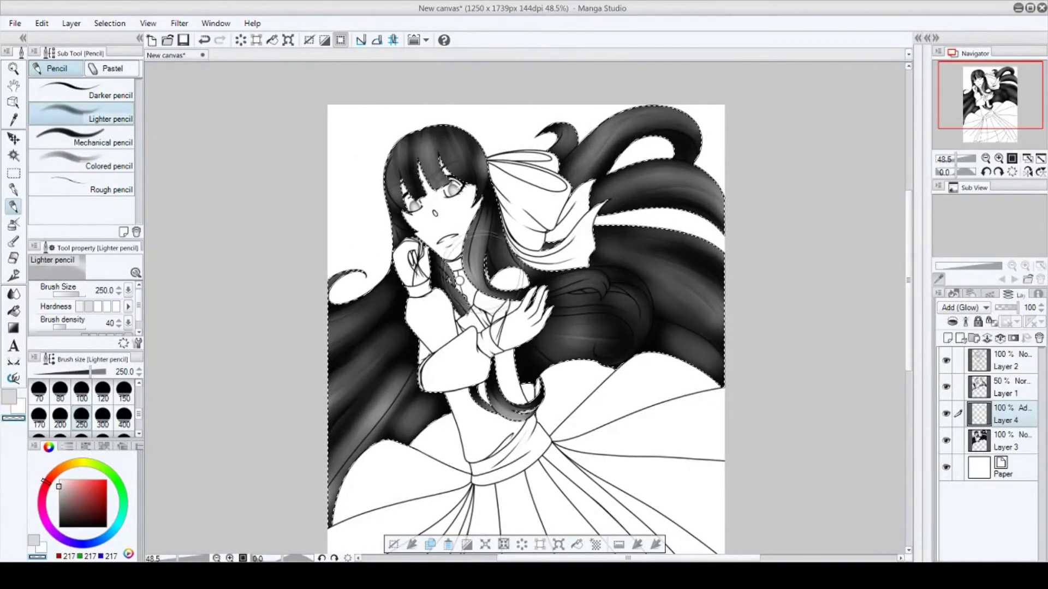
scroll(399, 450, "down", 1)
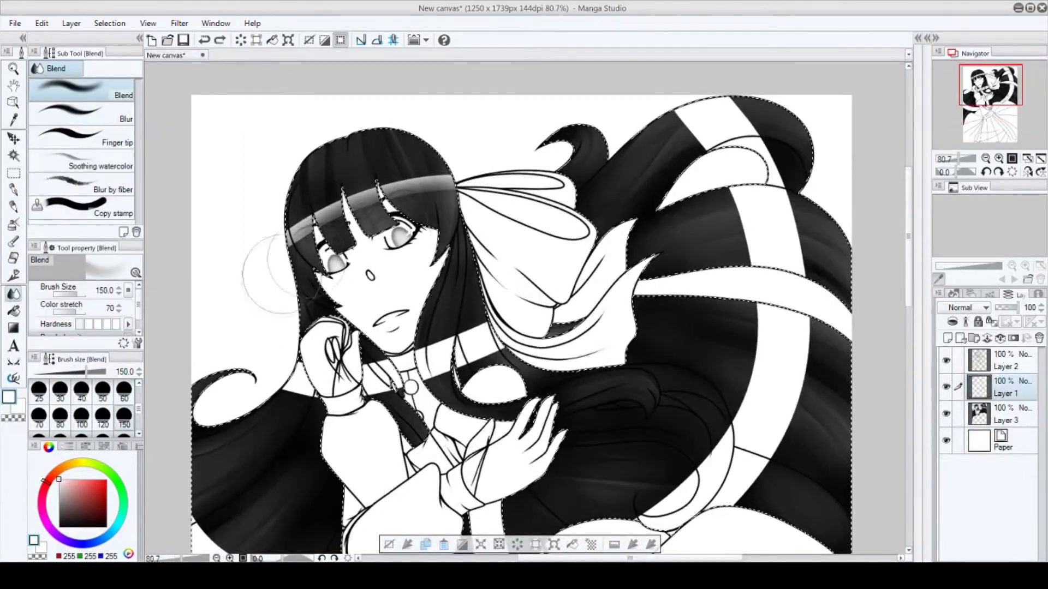
Blend the white highlight band into the dark bangs and front locks with the Blend tool at sizes 150 and 120
left_click_drag(281, 275, 349, 240)
left_click(103, 417)
left_click_drag(450, 213, 372, 233)
key("ctrl+minus")
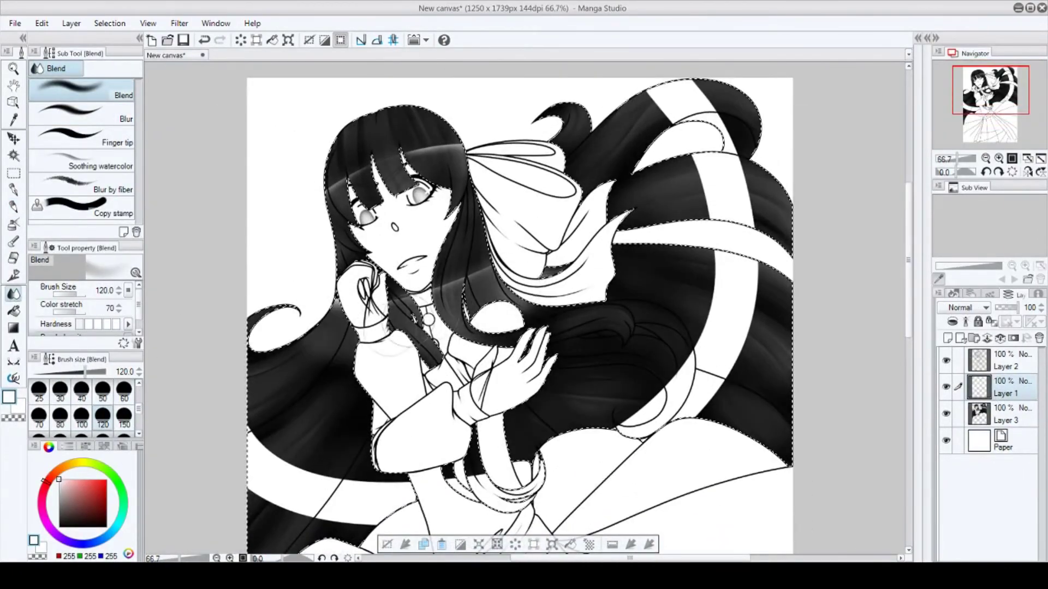
Blend the white bands outward into the flowing hair, undoing one stroke and enlarging the brush to size 300
scroll(392, 332, "down", 6)
key("]")
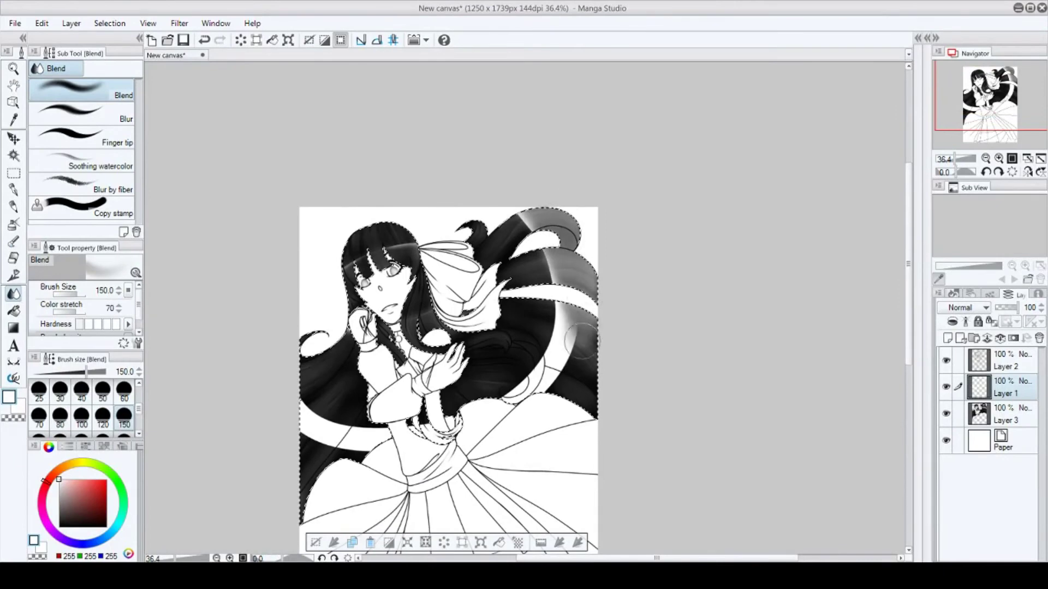
left_click(204, 40)
key("bracketright")
key("bracketright")
key("bracketright")
key("bracketright")
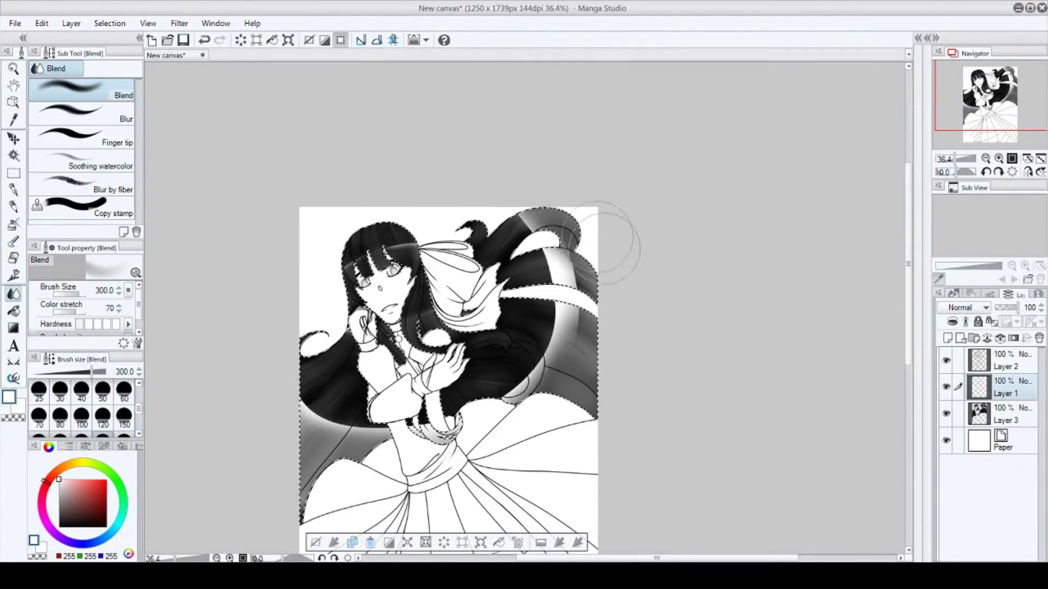
left_click_drag(263, 508, 495, 437)
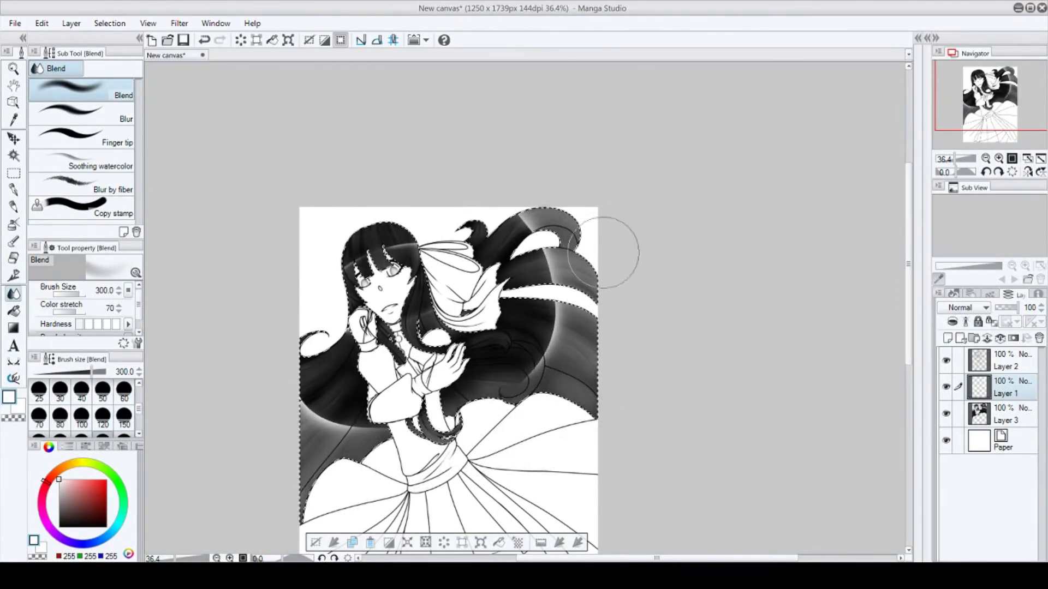
left_click(14, 258)
left_click(124, 418)
scroll(342, 413, "down", 2)
left_click(102, 417)
key("bracketright")
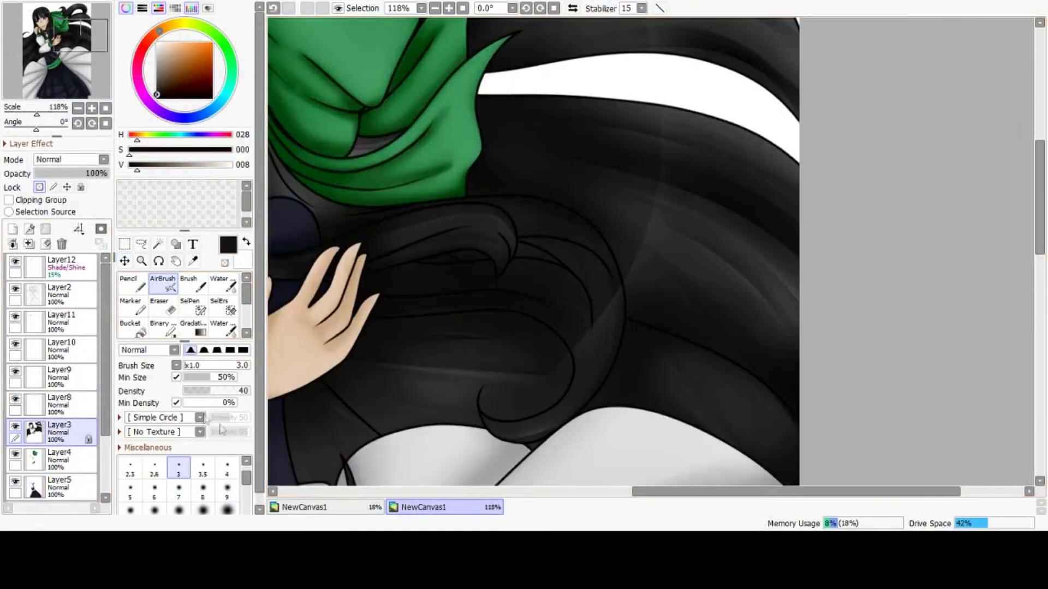
Switch to PaintTool SAI and darken the curled hair behind the open hand on Layer3 with a black AirBrush at size 50
scroll(226, 486, "down", 1)
left_click(227, 510)
scroll(403, 344, "down", 4)
right_click(413, 382)
scroll(408, 388, "up", 4)
scroll(431, 294, "down", 1)
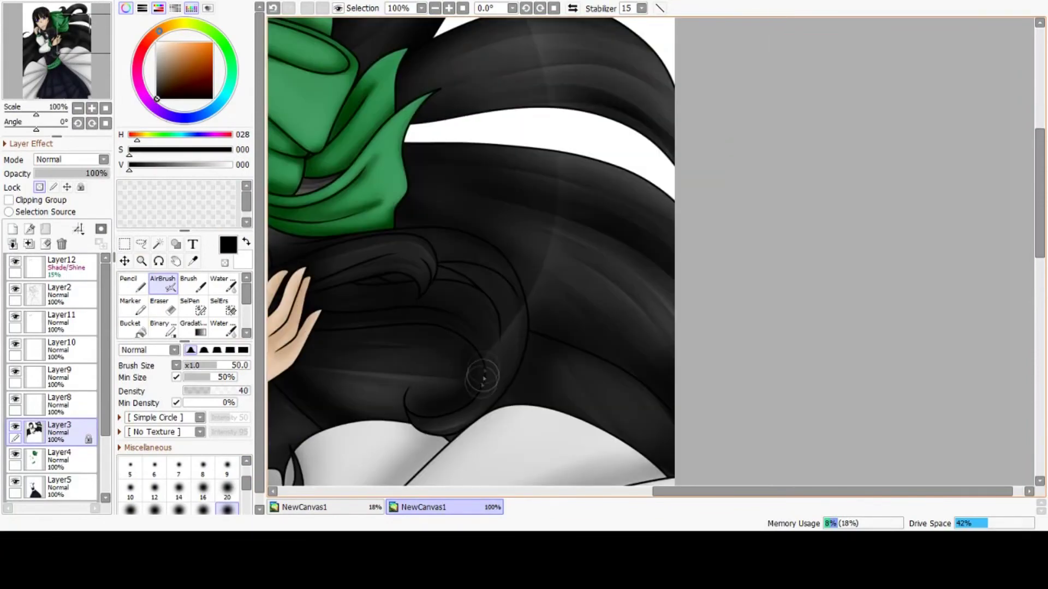
Airbrush black shadows over the hanging lock at the waist and the hair beside the raised wrist at size 50
scroll(414, 265, "down", 6)
scroll(344, 390, "up", 10)
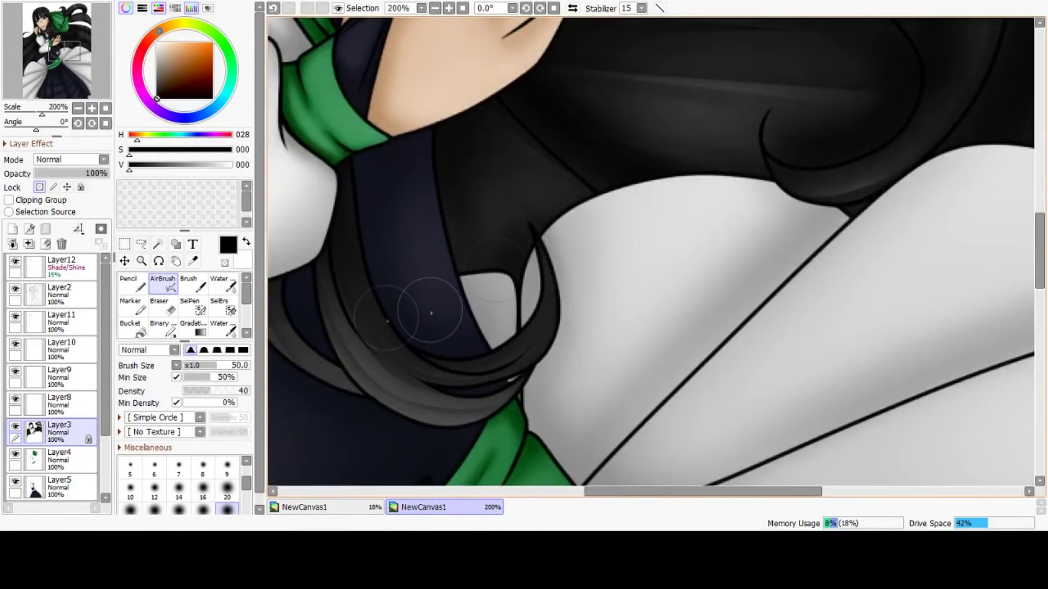
scroll(502, 242, "down", 9)
scroll(360, 243, "up", 4)
scroll(513, 208, "up", 3)
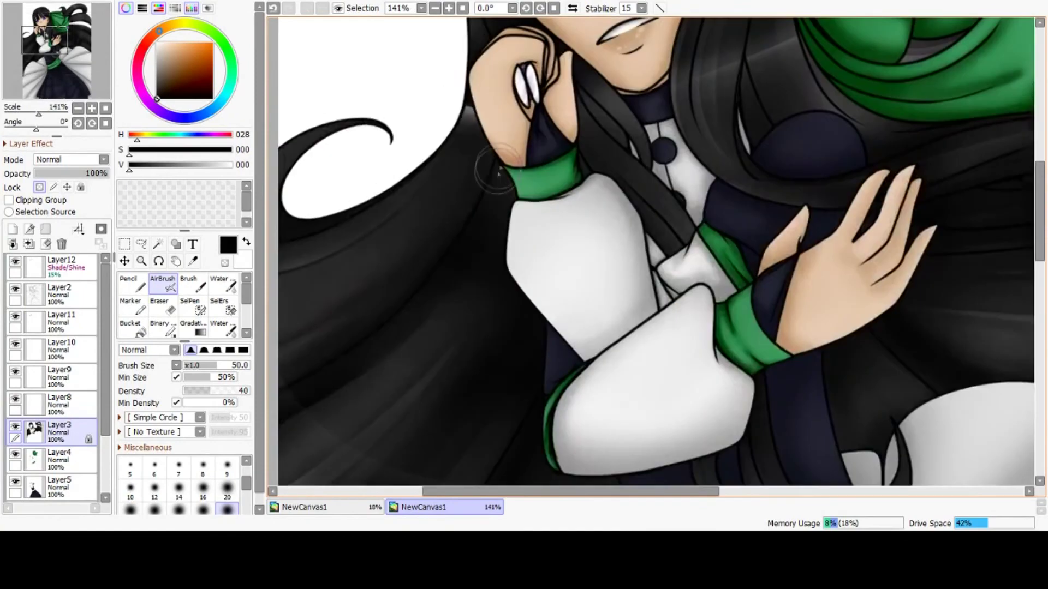
Enlarge the AirBrush to size 120 and darken the hair between the white sleeve and the skirt
scroll(493, 181, "down", 4)
scroll(455, 355, "down", 2)
scroll(227, 488, "down", 1)
left_click(227, 509)
scroll(515, 226, "up", 5)
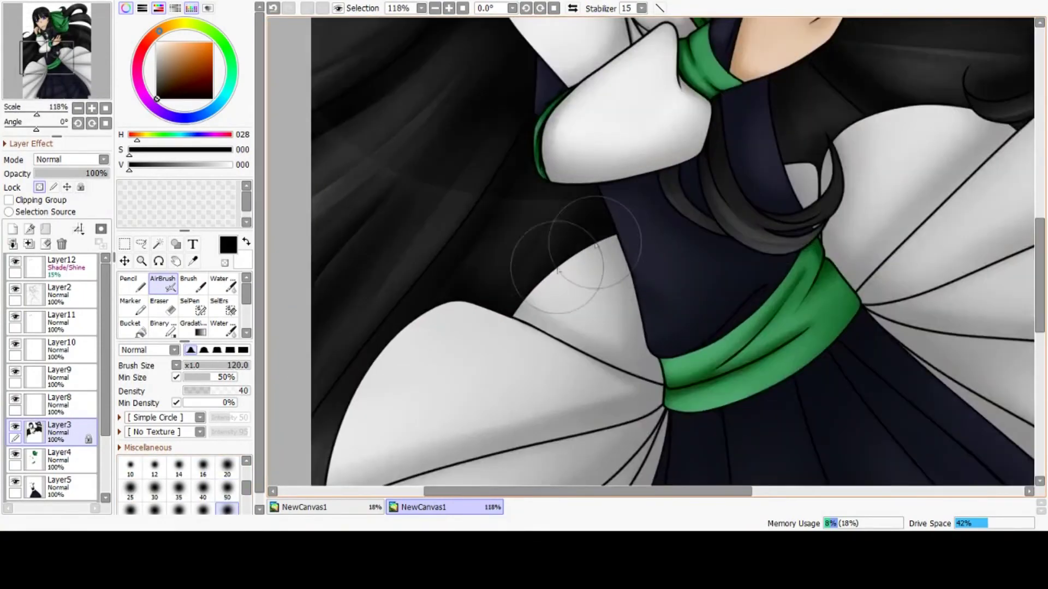
scroll(346, 339, "down", 9)
scroll(513, 170, "up", 3)
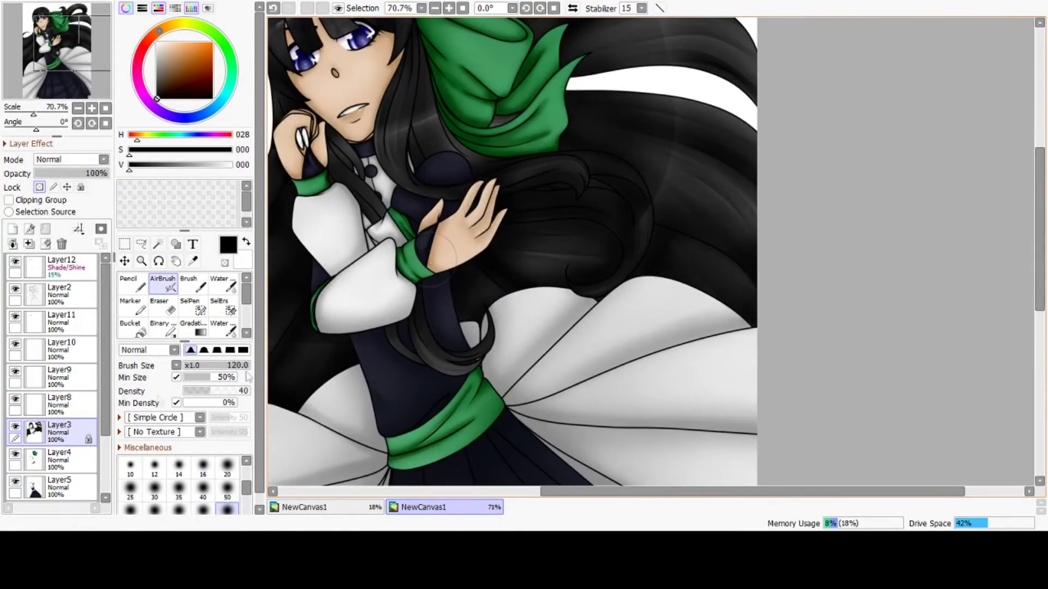
Reduce the AirBrush to size 50 and shade the front hair lock beside the face in black
key("bracketleft")
key("bracketleft")
key("bracketleft")
key("bracketleft")
key("bracketleft")
scroll(436, 339, "up", 3)
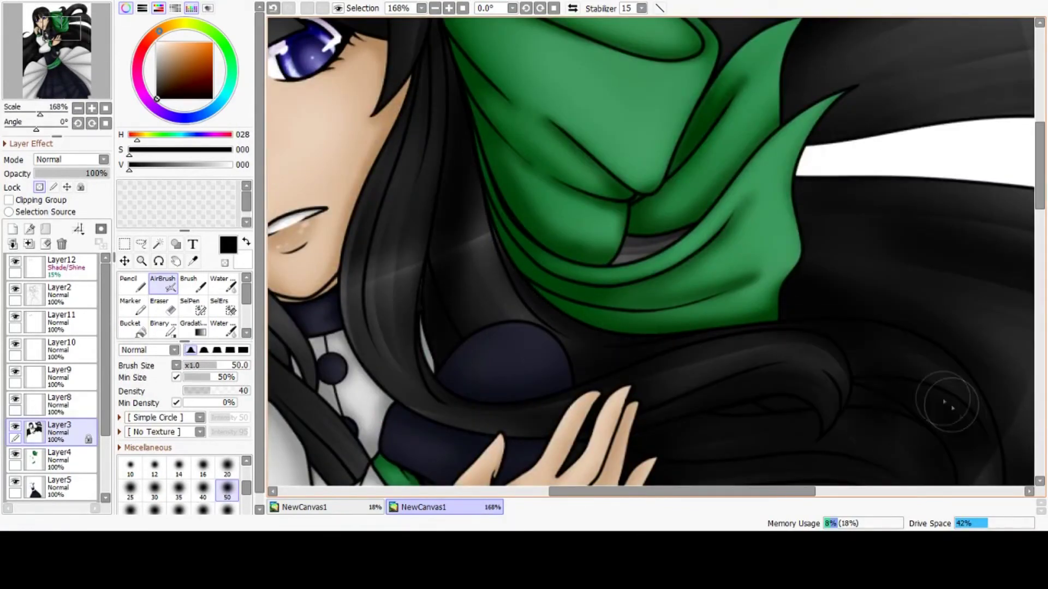
mouse_move(357, 232)
left_mouse_down()
mouse_move(351, 347)
mouse_move(364, 362)
left_mouse_up()
Shade the narrow locks beside the collar in black with a much smaller AirBrush, adjusting it to size 20
scroll(463, 407, "down", 5)
scroll(372, 377, "up", 11)
key("bracketleft")
key("bracketleft")
key("bracketleft")
key("bracketleft")
key("bracketleft")
key("bracketleft")
left_click_drag(339, 323, 493, 486)
scroll(495, 491, "down", 5)
scroll(459, 439, "up", 2)
key("bracketright")
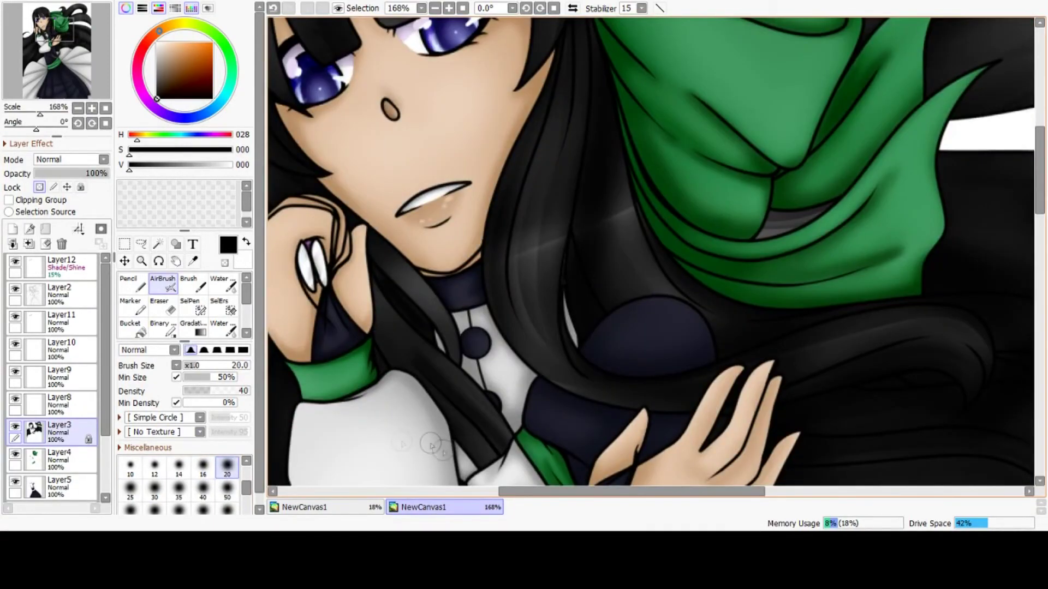
Set the AirBrush to size 40 and darken the bangs around the highlight band
scroll(431, 444, "down", 3)
scroll(540, 406, "up", 5)
key("bracketright")
key("bracketright")
key("bracketright")
key("bracketright")
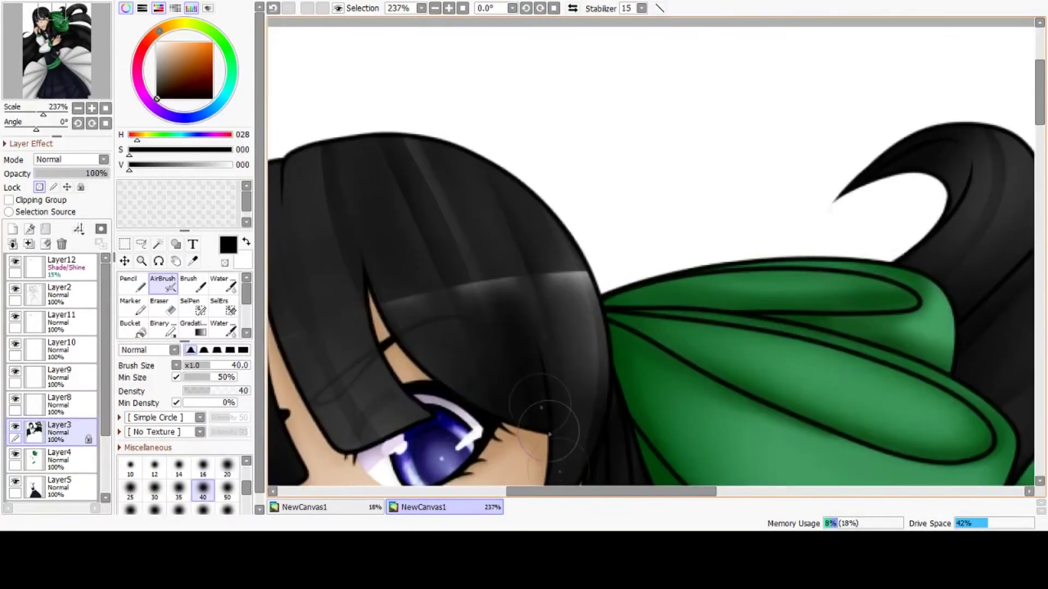
scroll(541, 407, "down", 4)
scroll(510, 218, "up", 4)
scroll(468, 264, "down", 1)
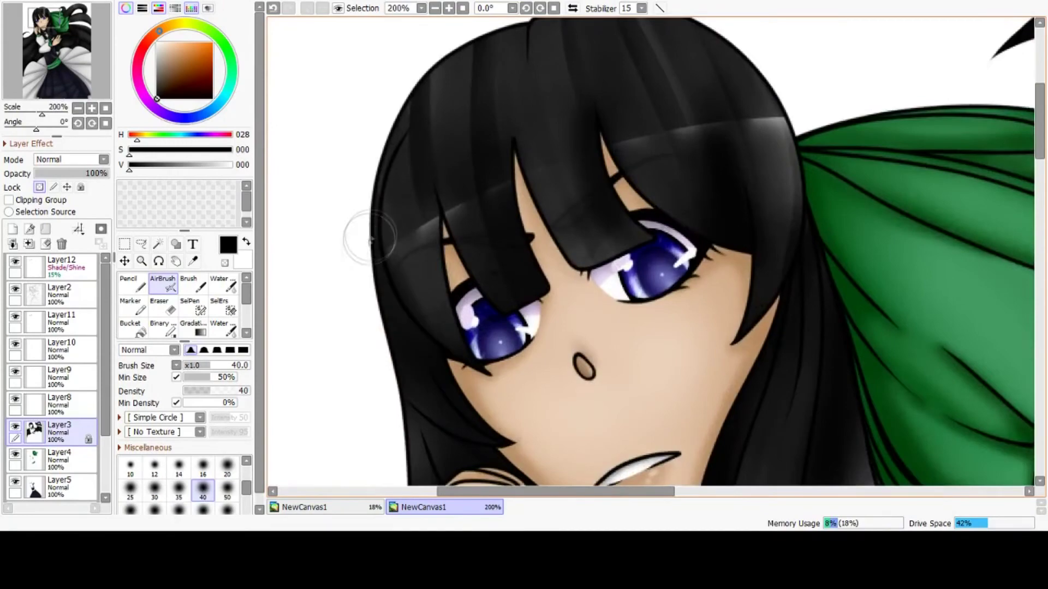
Airbrush black shading over the thin hair curl beside the raised hand at size 40
scroll(394, 320, "down", 4)
scroll(401, 324, "up", 2)
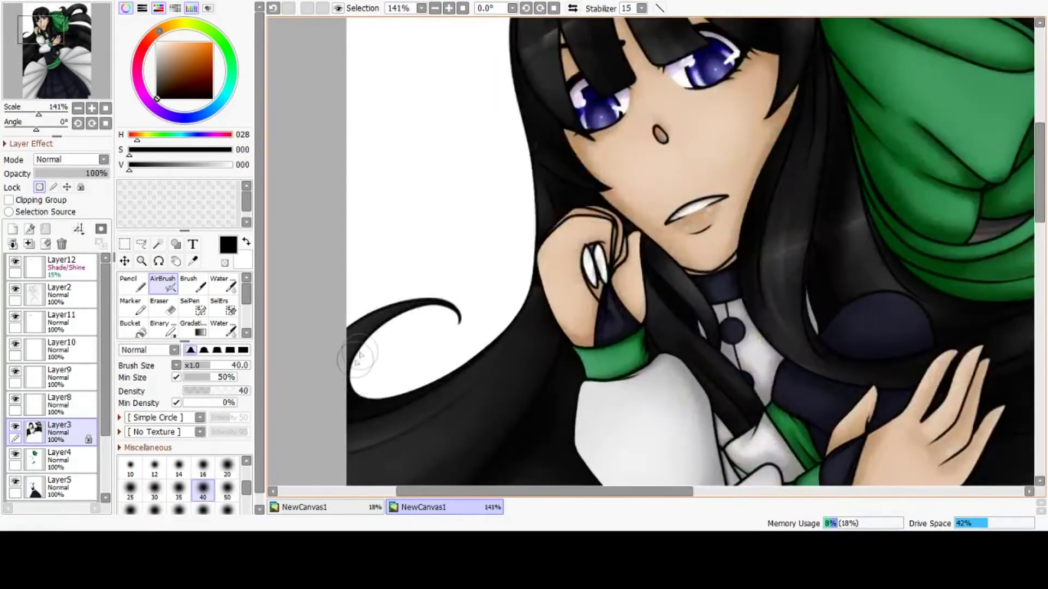
scroll(401, 323, "down", 7)
scroll(665, 226, "up", 8)
scroll(789, 295, "down", 4)
scroll(535, 276, "up", 4)
Add more black AirBrush strokes along the flowing hair strands at size 40
left_click_drag(602, 306, 651, 247)
scroll(489, 198, "down", 3)
scroll(502, 304, "up", 3)
left_click_drag(570, 346, 536, 363)
scroll(537, 358, "down", 4)
scroll(592, 350, "up", 4)
scroll(674, 322, "down", 4)
scroll(819, 393, "up", 4)
left_click_drag(573, 272, 628, 224)
Enlarge the AirBrush to size 50 and darken the upper flowing lock behind the bow and the strands below it
left_click(227, 489)
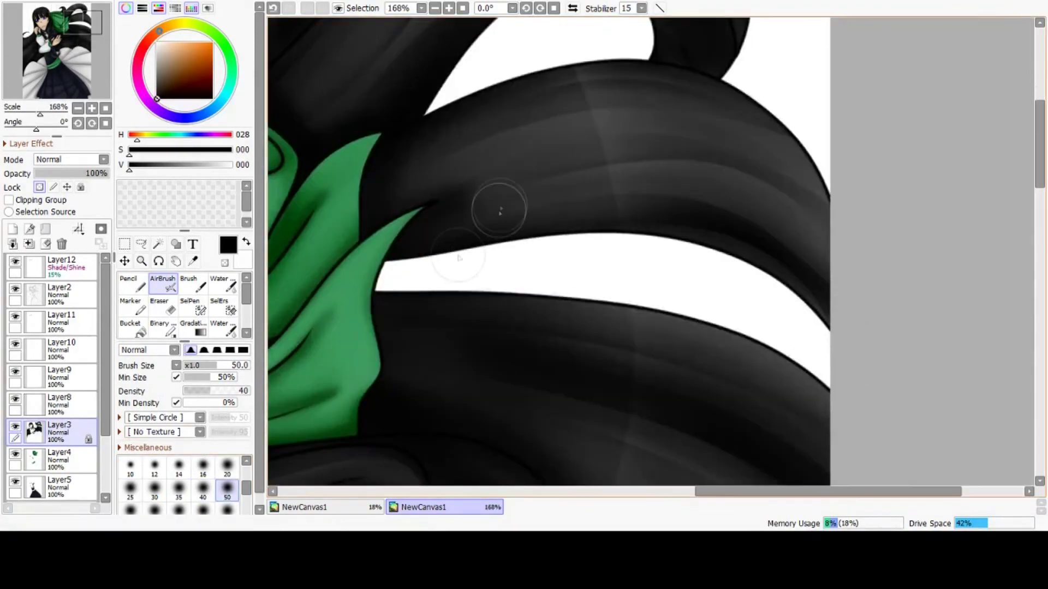
left_click_drag(491, 175, 619, 158)
scroll(620, 237, "down", 7)
scroll(546, 330, "up", 4)
left_click_drag(696, 292, 788, 327)
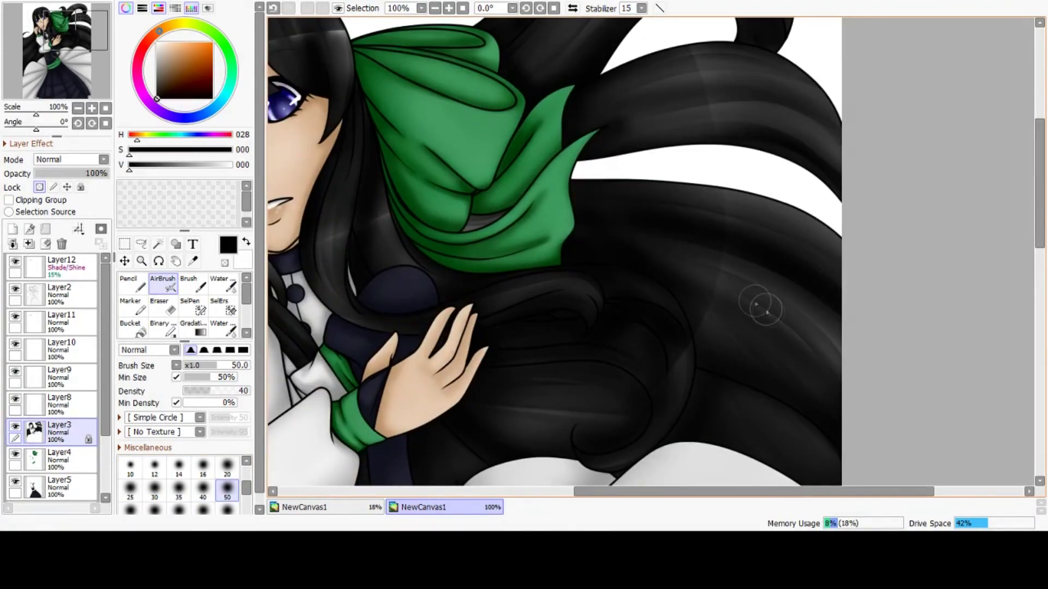
Airbrush black shading over the broad flowing hair locks behind the bow with an enlarged brush, and return the brush size to 50
scroll(748, 202, "down", 4)
scroll(783, 276, "up", 3)
left_click(203, 509)
left_click_drag(703, 237, 813, 314)
scroll(813, 316, "down", 3)
scroll(489, 248, "up", 4)
key("[")
key("[")
key("[")
key("[")
scroll(762, 210, "down", 4)
scroll(650, 252, "up", 4)
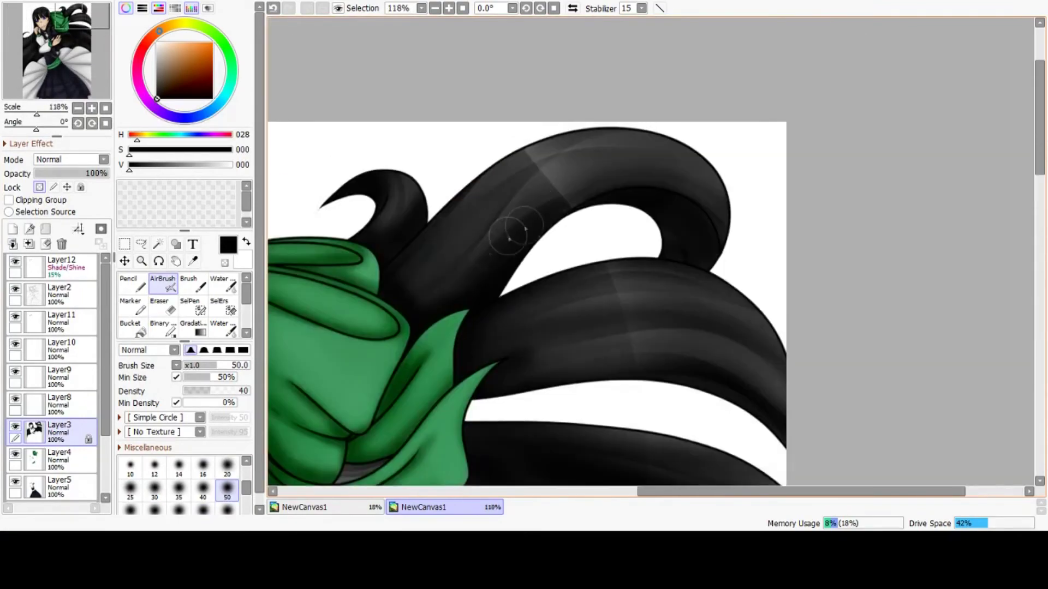
Darken the long hair beside the sleeve with black AirBrush strokes at sizes 120 and 40
scroll(555, 222, "down", 3)
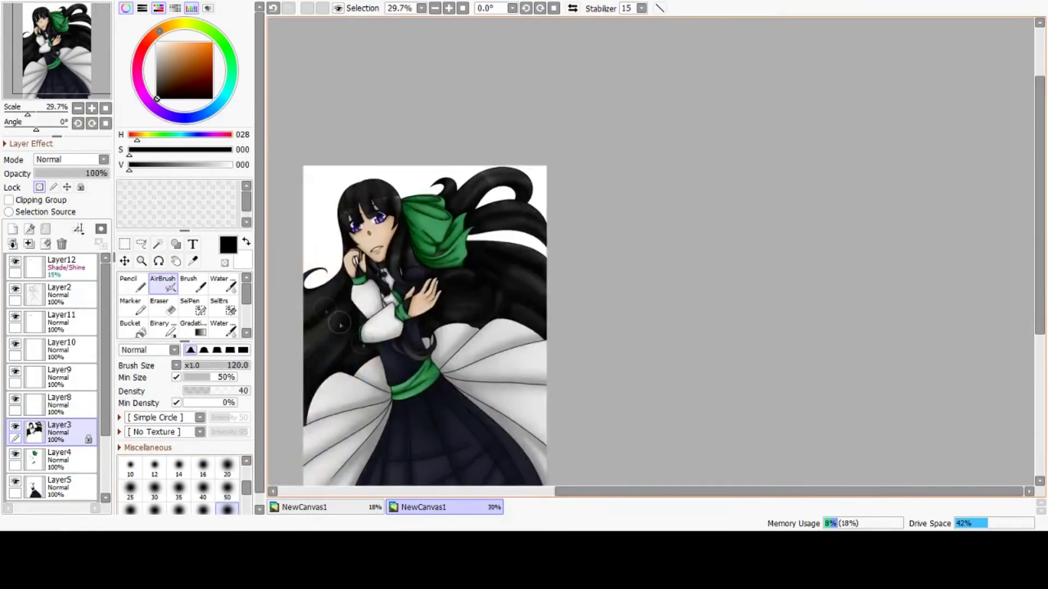
scroll(545, 230, "up", 2)
key("[")
scroll(388, 297, "up", 1)
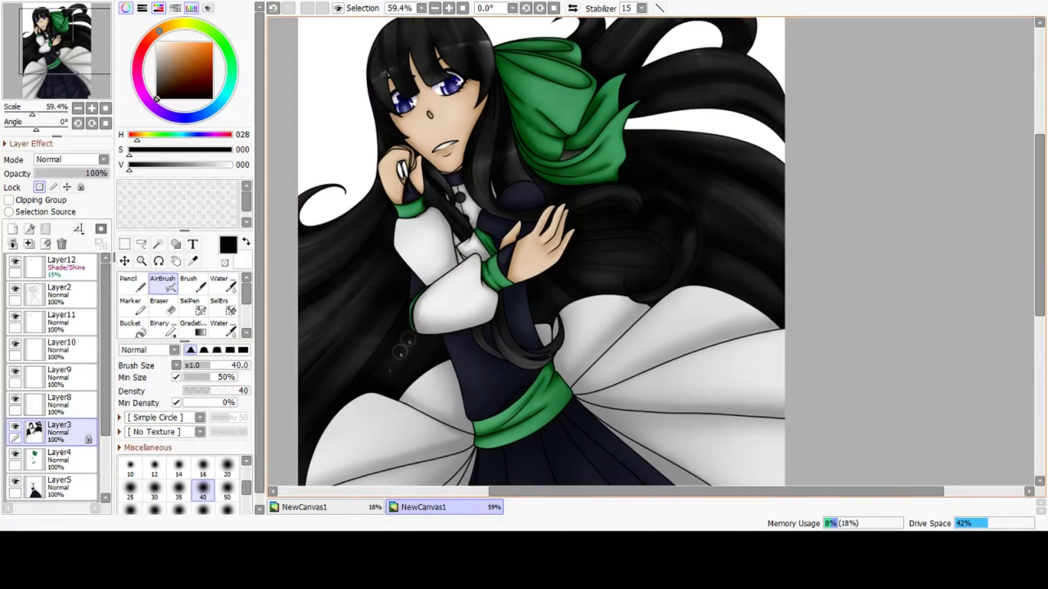
Reduce the AirBrush to size 10 and paint fine black shading around the hair parting at the crown
scroll(398, 110, "up", 9)
key("[")
key("[")
key("[")
key("[")
key("[")
key("[")
key("[")
key("[")
scroll(486, 199, "up", 3)
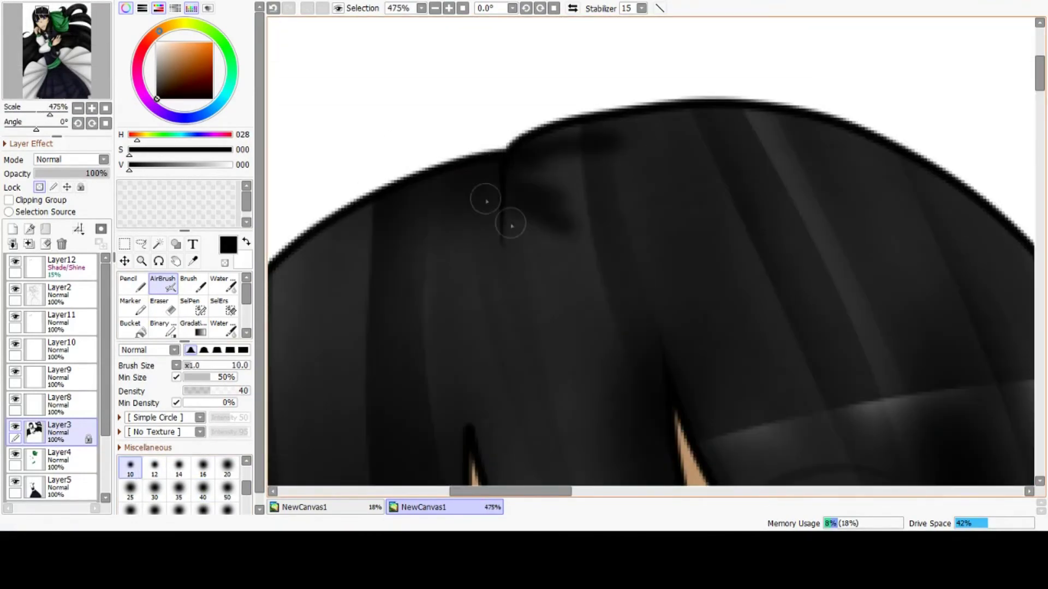
Enlarge the AirBrush to size 20 and blend the dark shading below the hair parting
scroll(512, 225, "down", 3)
key("]")
key("]")
key("]")
key("]")
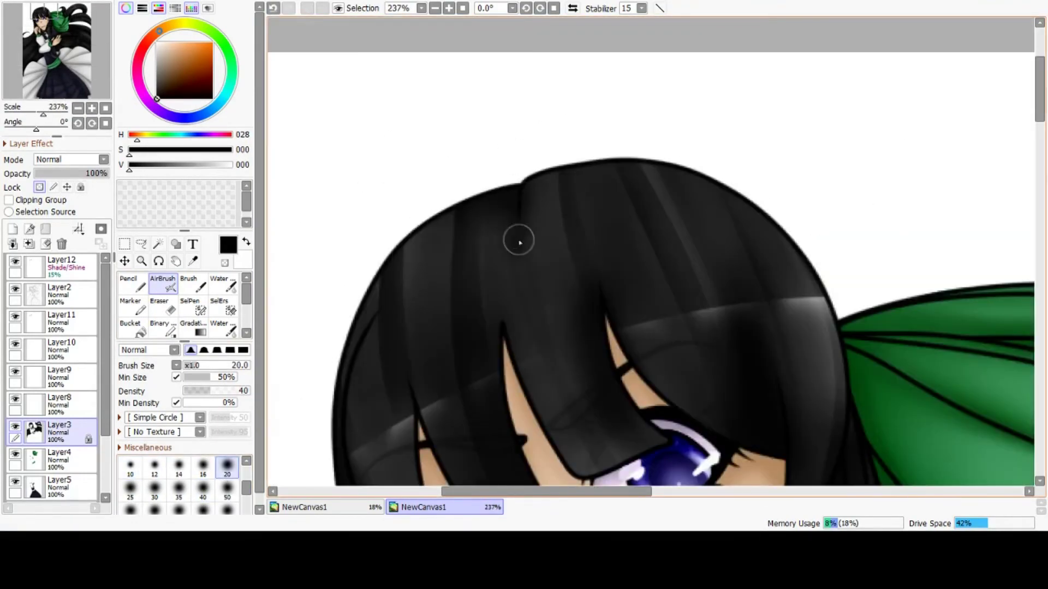
Add a new layer above Layer1 and set up the Gradation tool with a dark grey-blue and a purple colour
scroll(519, 240, "down", 15)
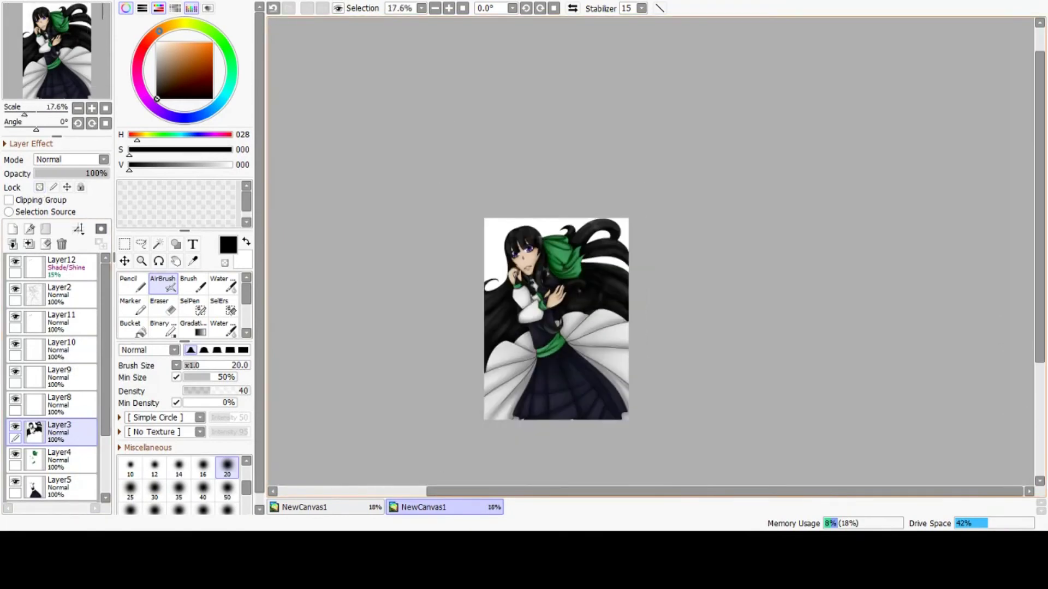
scroll(538, 255, "up", 3)
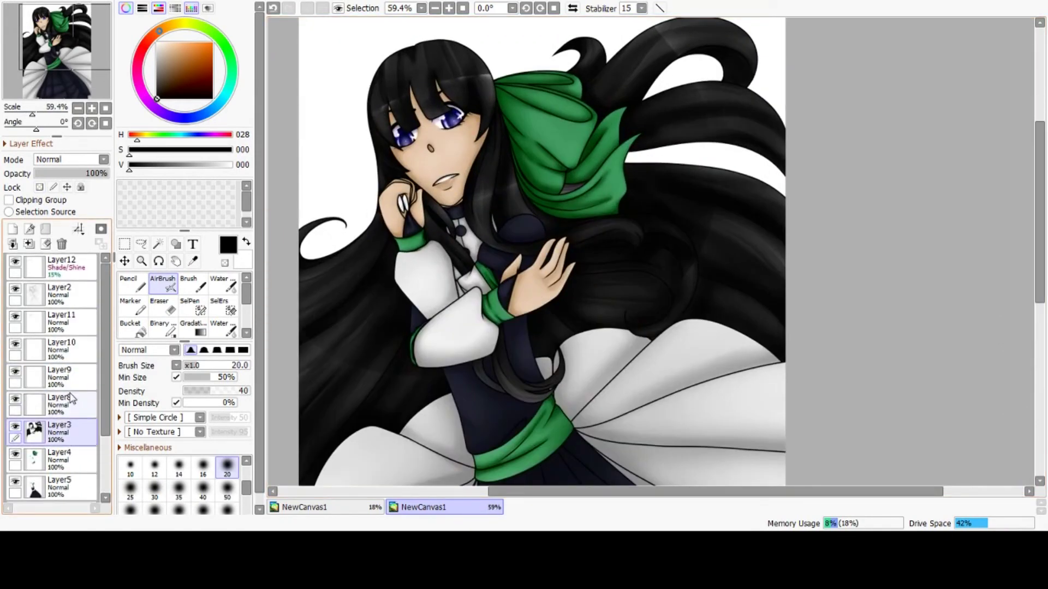
scroll(514, 212, "down", 3)
scroll(513, 210, "up", 1)
scroll(55, 382, "down", 3)
left_click(60, 487)
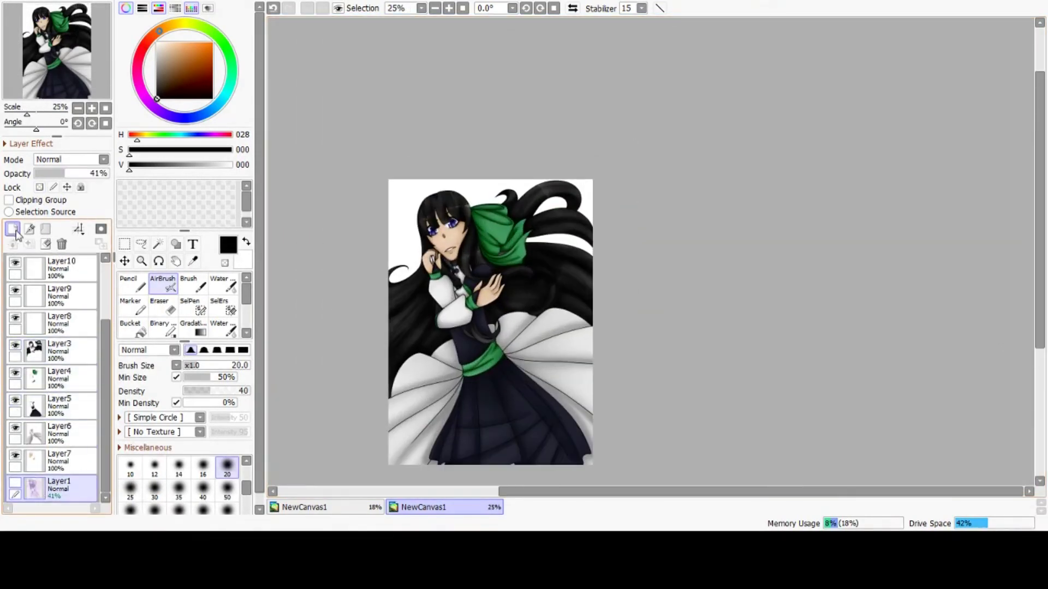
left_click(235, 262)
left_click(220, 108)
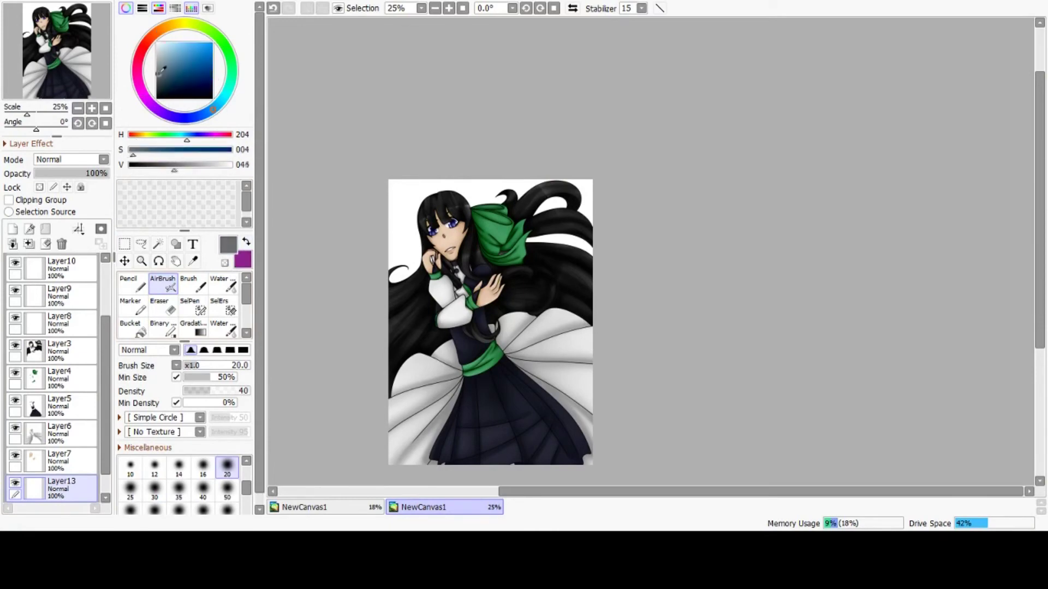
left_click_drag(161, 70, 145, 81)
left_click(194, 327)
scroll(388, 218, "down", 1)
left_click_drag(464, 311, 376, 123)
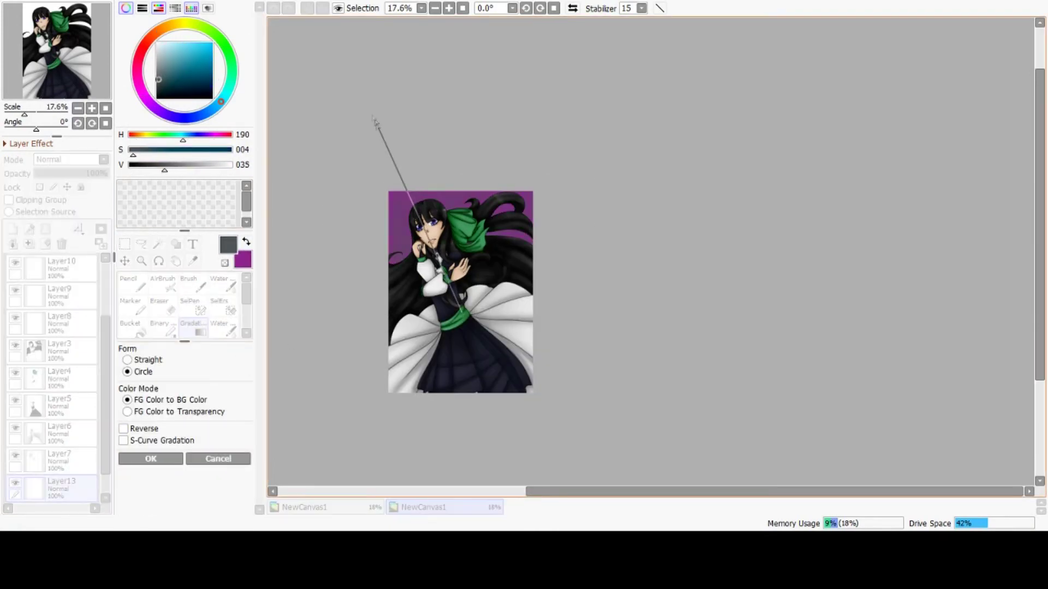
left_click_drag(425, 266, 423, 255)
left_click(218, 459)
Change the grey-blue to dark teal, swap it with purple, and fill the background layer with a purple-to-teal circular gradient
left_click(172, 88)
left_click(246, 241)
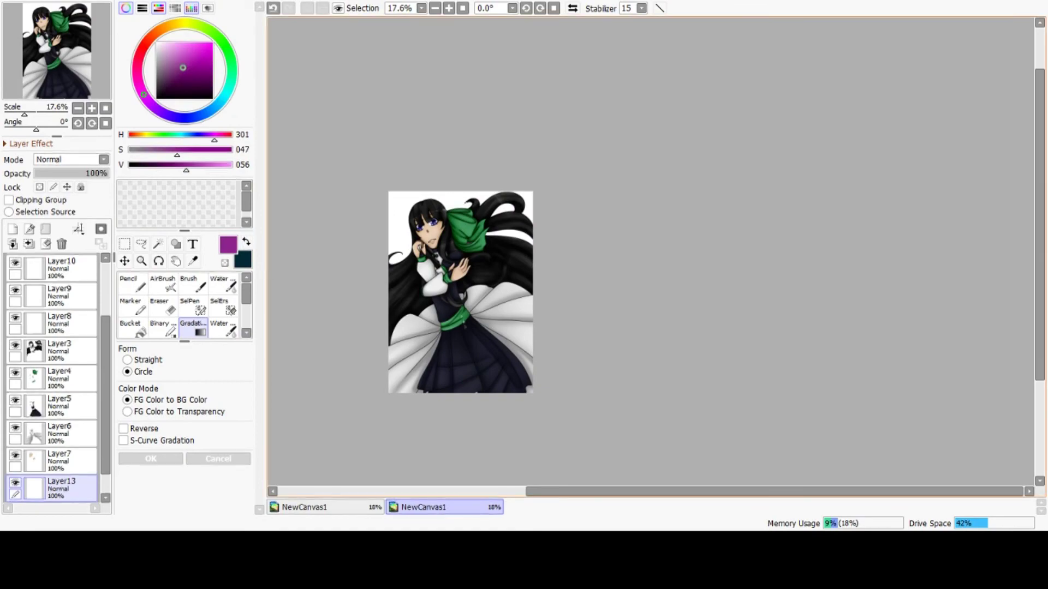
left_click_drag(457, 304, 395, 160)
left_click(150, 459)
scroll(268, 460, "down", 1)
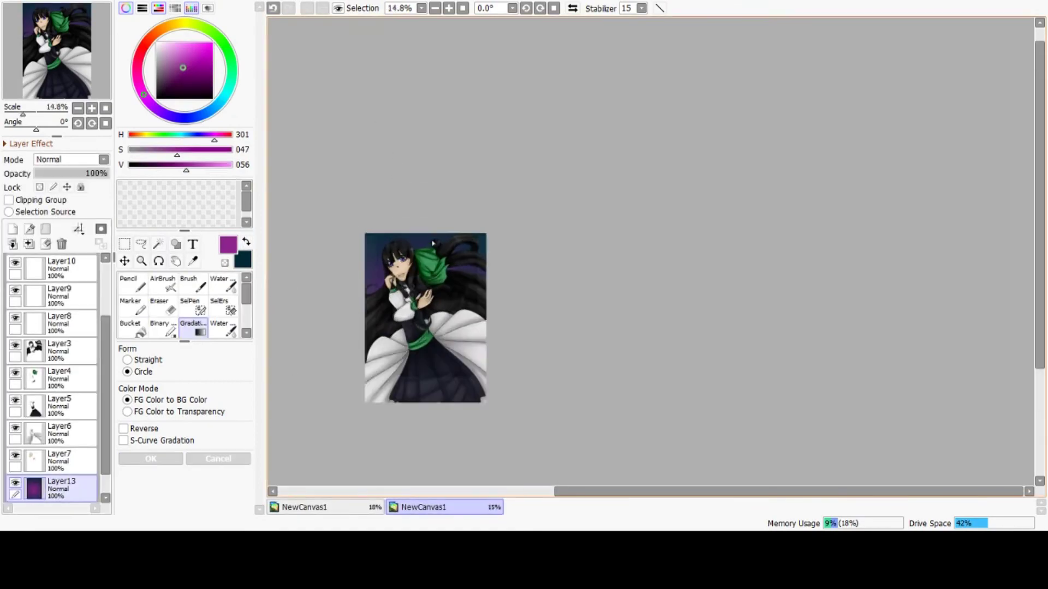
Add a new layer above Layer12 and fill it with the same purple-to-teal circular gradient
scroll(384, 246, "up", 13)
scroll(393, 229, "down", 10)
scroll(436, 174, "up", 8)
scroll(449, 147, "down", 7)
scroll(525, 303, "up", 1)
scroll(76, 398, "up", 3)
left_click(65, 268)
left_click(12, 229)
left_click_drag(494, 315, 346, 100)
left_click(150, 459)
Set the top gradient layer to Shade/Shine mode at 2% opacity
left_click(71, 160)
left_click(60, 235)
left_click_drag(71, 173, 35, 174)
left_click_drag(494, 273, 356, 68)
left_click(149, 460)
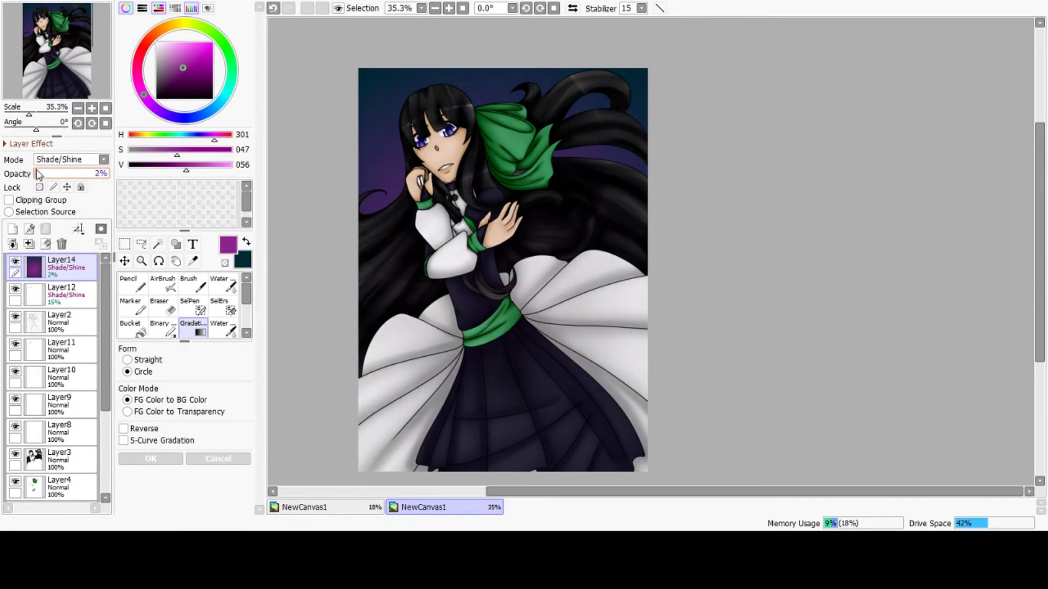
Add another layer on top, fill it with the purple-to-teal circular gradient and set its mode to Burn
scroll(377, 164, "down", 3)
scroll(388, 158, "up", 3)
scroll(454, 146, "down", 3)
left_click(13, 229)
left_click_drag(473, 229, 366, 76)
left_click(150, 458)
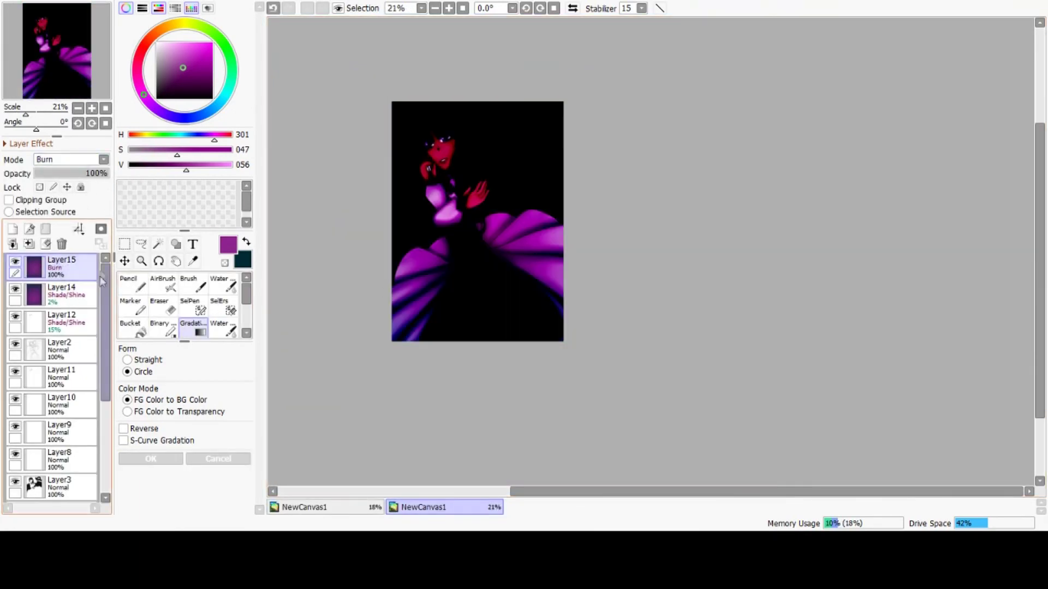
Airbrush dark purple around the picture's edges on the Burn layer at size 600 and set its opacity to 51%
left_click(163, 284)
scroll(218, 494, "down", 2)
left_click(204, 510)
mouse_move(508, 262)
left_mouse_down()
mouse_move(444, 121)
mouse_move(479, 319)
mouse_move(425, 306)
left_mouse_up()
scroll(467, 96, "up", 4)
left_click_drag(90, 174, 70, 174)
scroll(476, 212, "down", 4)
left_click(15, 262)
left_click(15, 262)
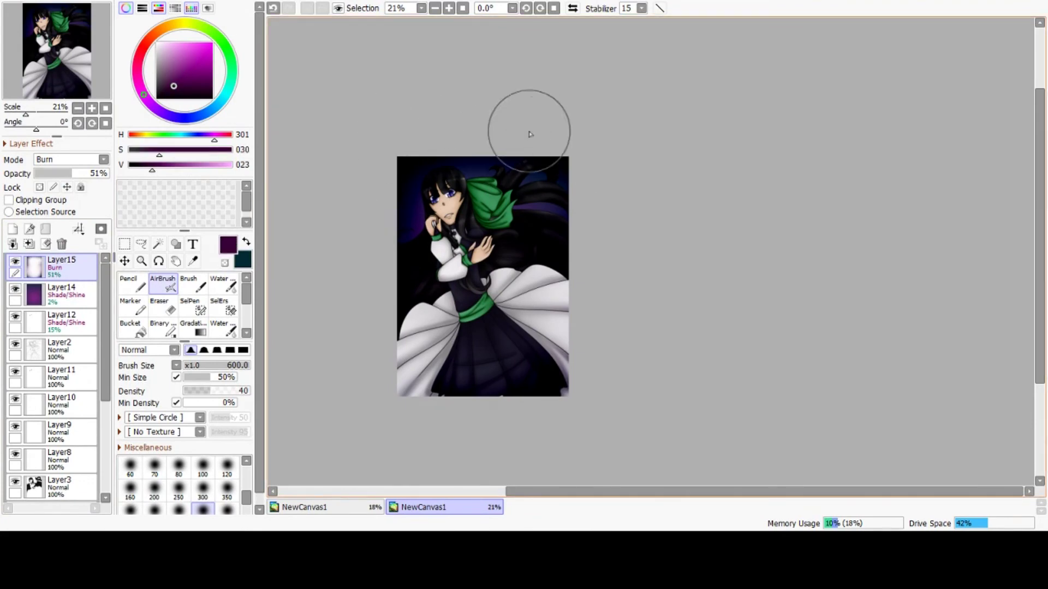
Set the Burn layer's opacity to 29% and the Shade/Shine gradient layer's opacity to 5%
key("bracketright")
scroll(461, 157, "up", 3)
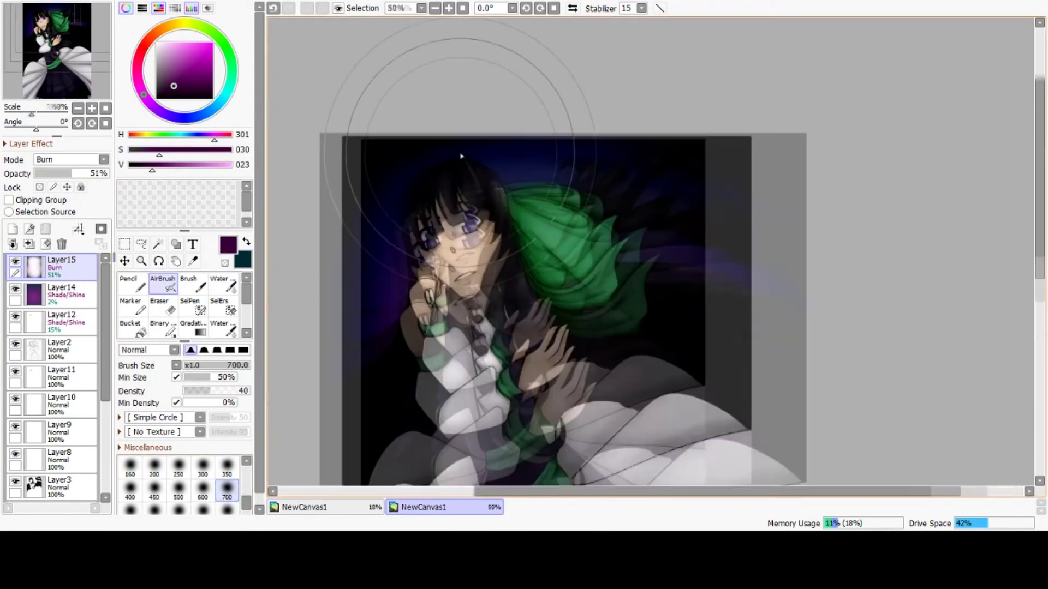
scroll(461, 186, "down", 2)
left_click_drag(71, 174, 55, 178)
left_click(67, 295)
Set the background gradient layer, Layer13, to Shade/Shine mode
scroll(50, 410, "down", 4)
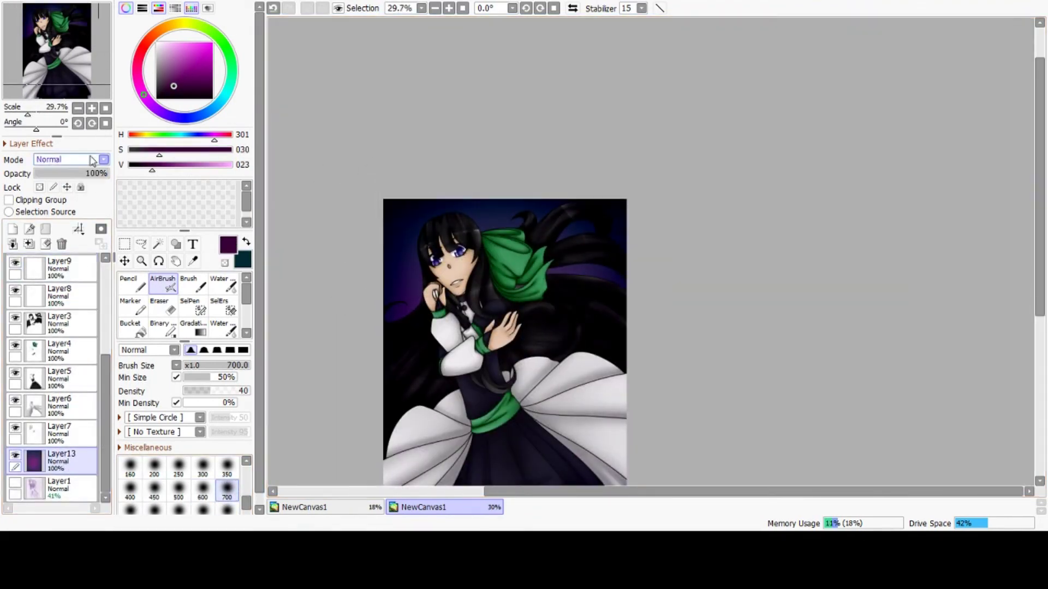
left_click(93, 161)
left_click(66, 240)
scroll(481, 157, "down", 5)
scroll(482, 164, "up", 4)
Add a new layer above Layer1 and fill it with white
left_click(67, 494)
left_click(12, 229)
left_click(133, 329)
left_click(156, 62)
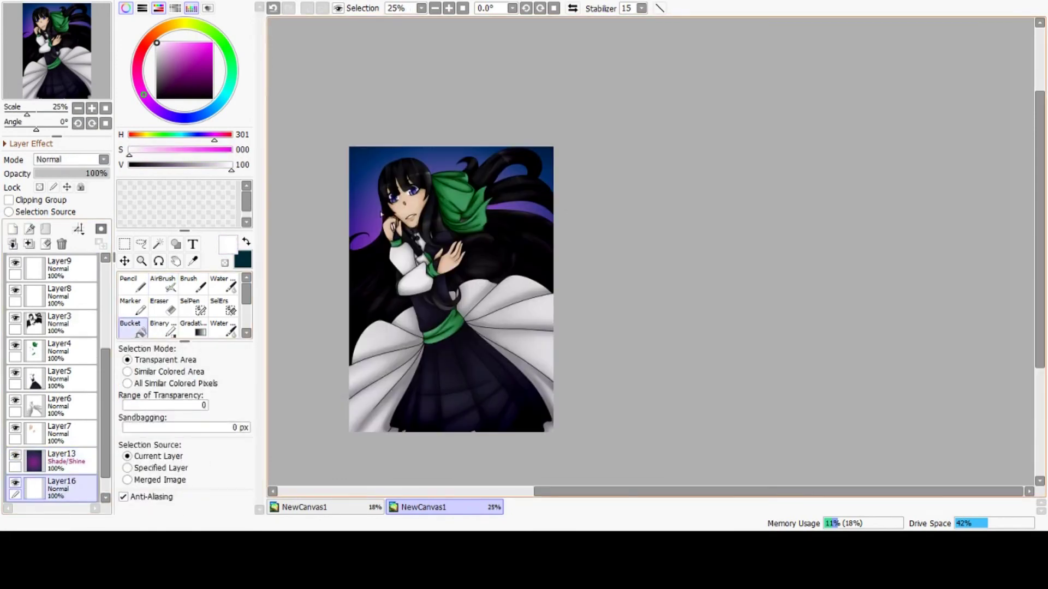
left_click(376, 182)
Try a very pale pink bucket fill on the new background layer
left_click(165, 51)
left_click(160, 42)
left_click(376, 182)
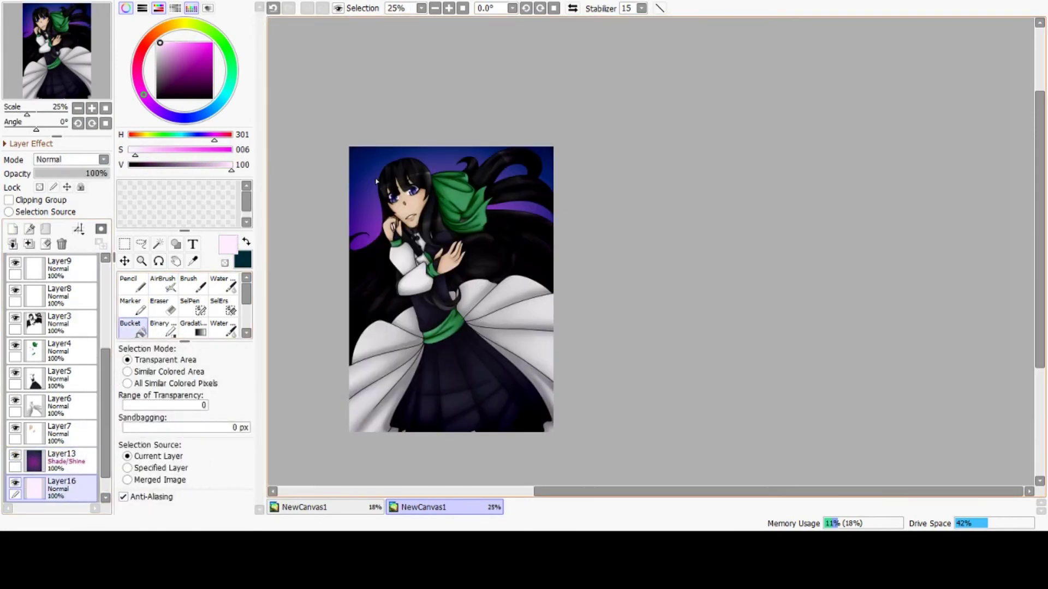
Add a layer above the Burn layer and airbrush very dark purple around the picture's lower and outer edges at size 700
scroll(71, 344, "up", 3)
left_click(61, 266)
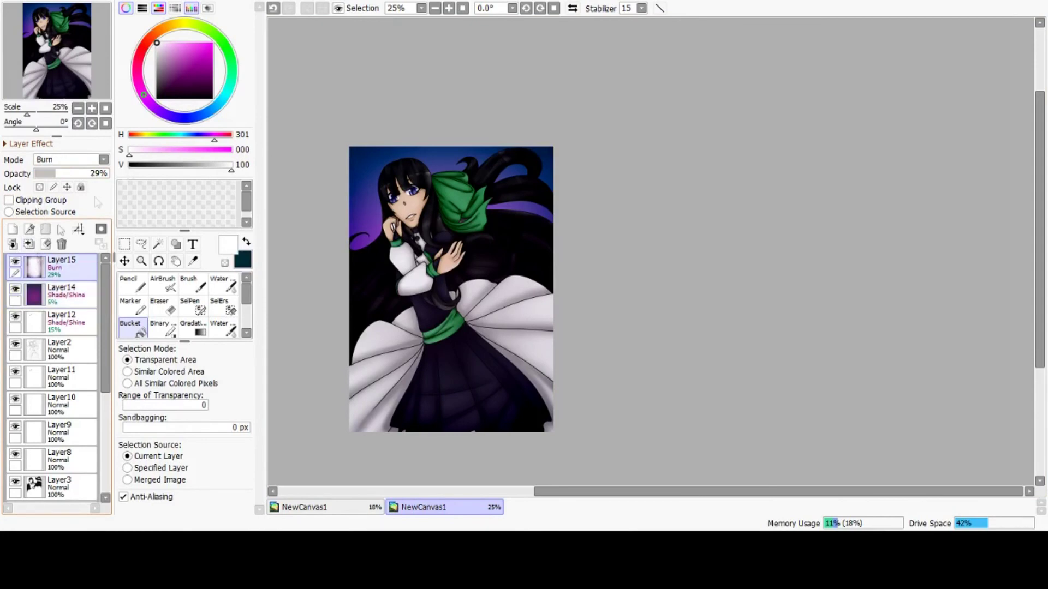
left_click(163, 284)
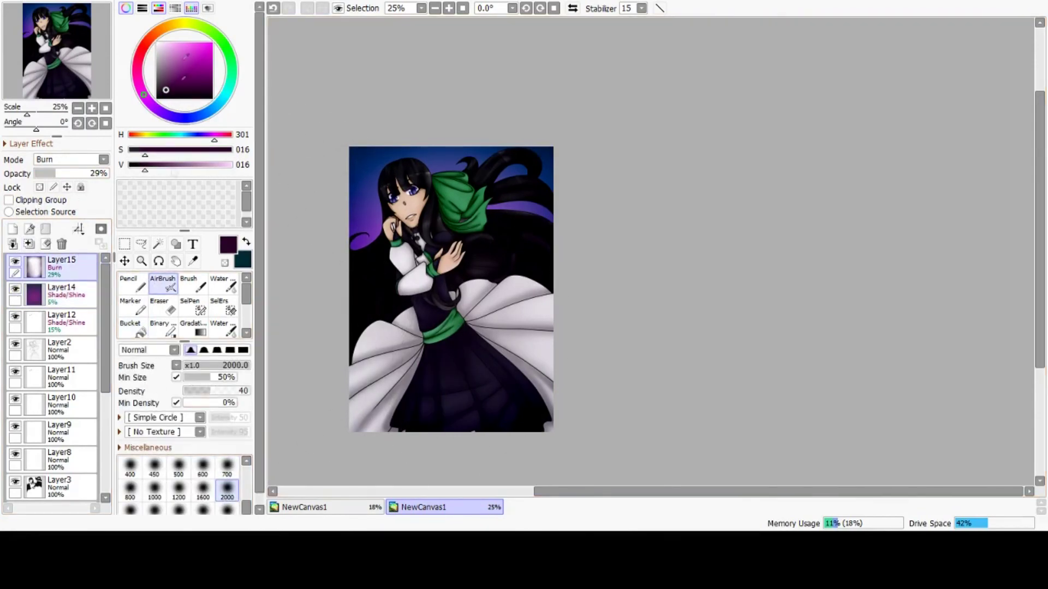
left_click(13, 229)
left_click(227, 467)
left_click_drag(558, 401, 573, 189)
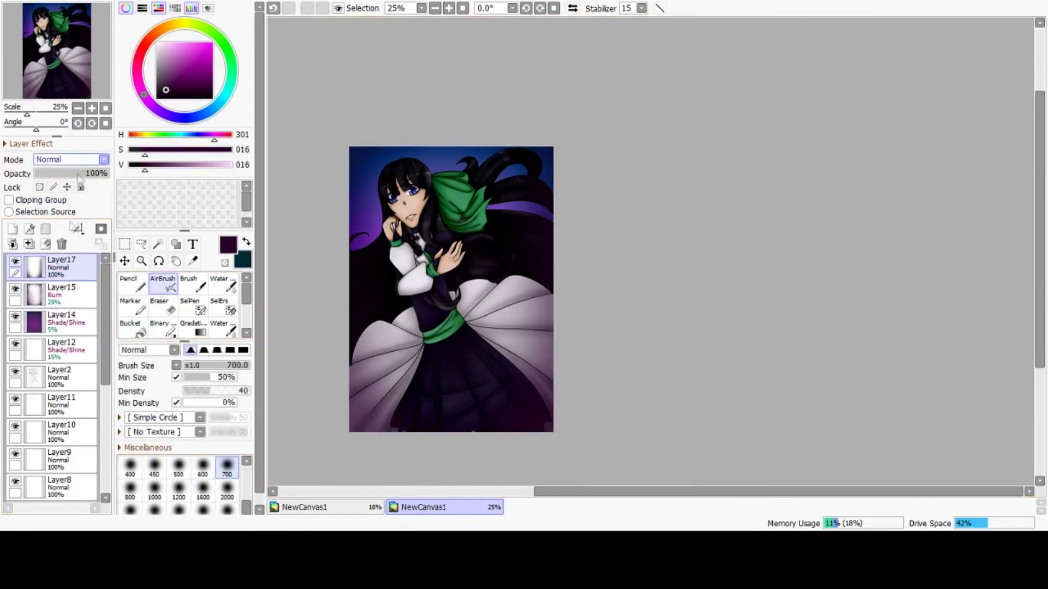
Change the top shadow layer's blend mode, lower its opacity, and switch the AirBrush to transparent on the 5% Shade/Shine layer
left_click(78, 160)
left_click(63, 261)
left_click(40, 173)
left_click(61, 320)
left_click(225, 263)
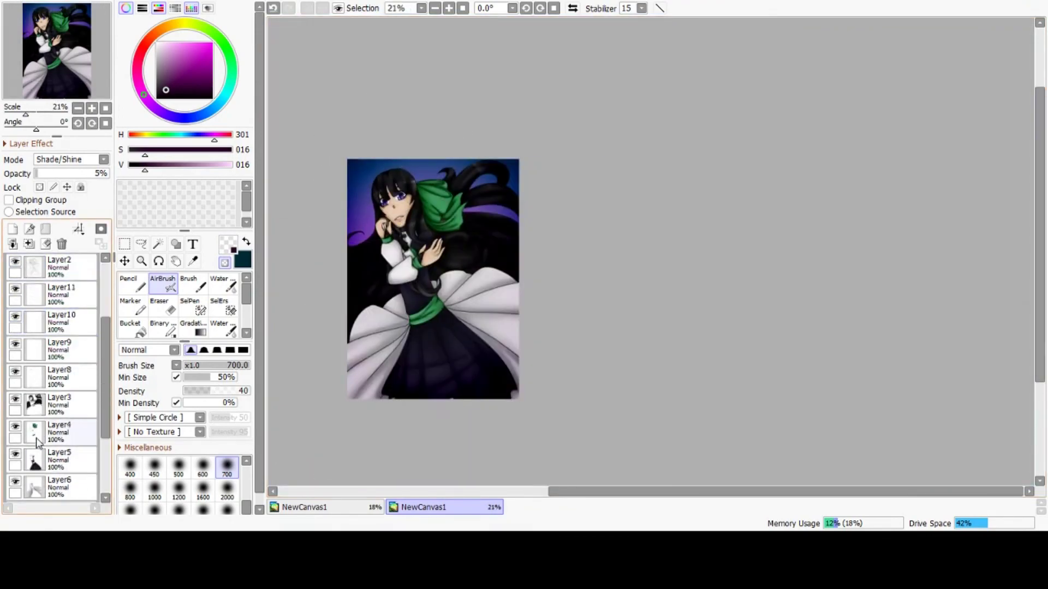
Add a new layer behind the character and airbrush purple onto the background beside the face
left_click(30, 229)
left_click(339, 204, "alt")
left_click_drag(338, 203, 349, 215)
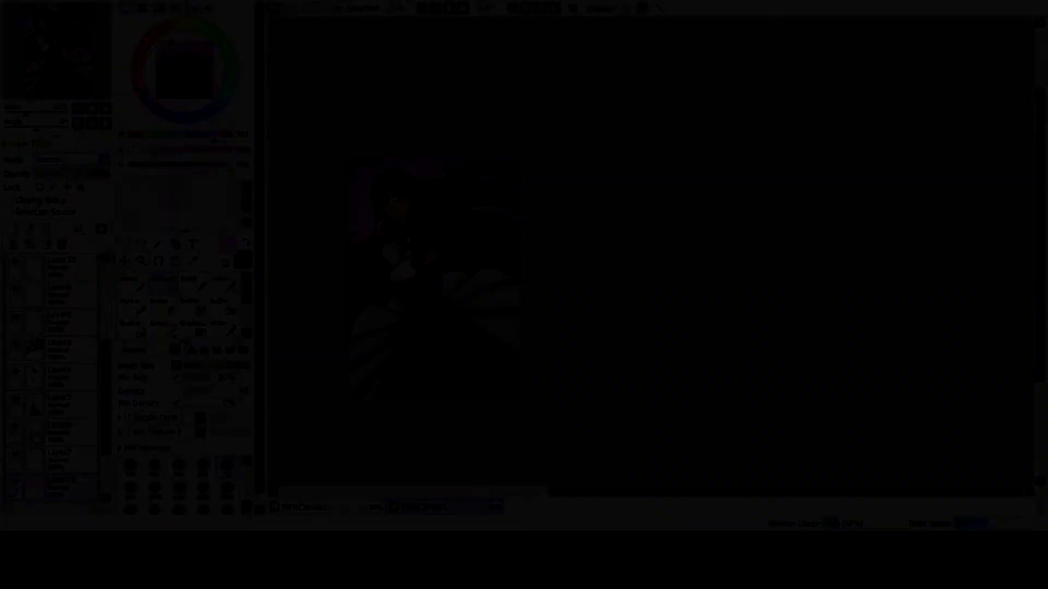